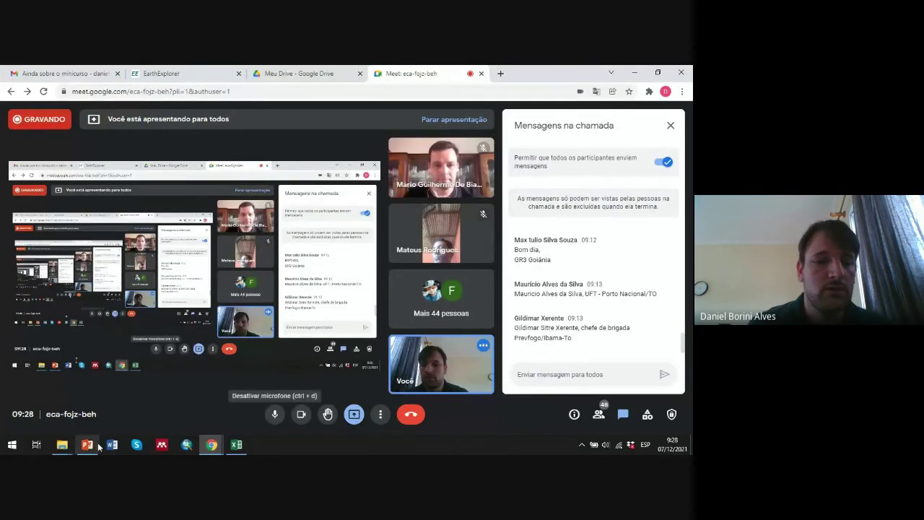
Switch to the PowerPoint presentation and show the Example I slides up to the instructions for obtaining geospatial information.
left_click(86, 444)
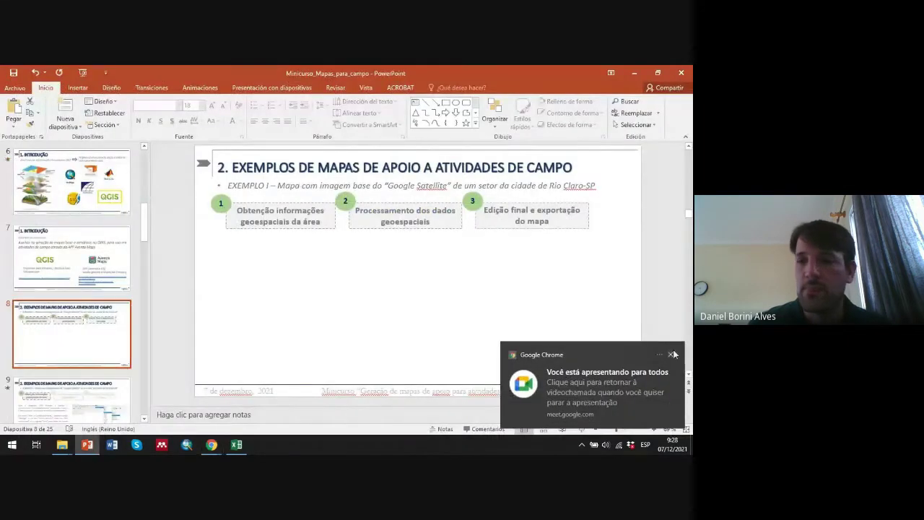
left_click(670, 356)
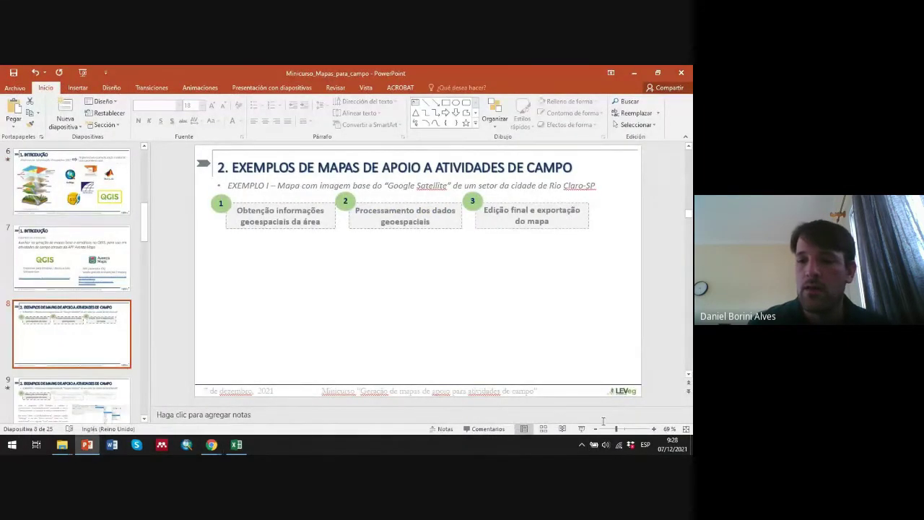
left_click(582, 429)
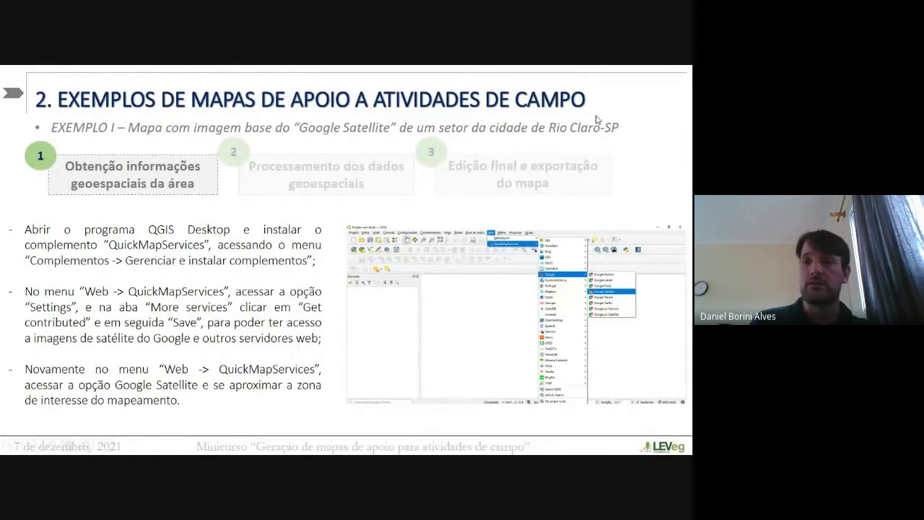
key("Escape")
Minimize the open windows and launch QGIS Desktop 3.16.8 from the desktop.
left_click(634, 73)
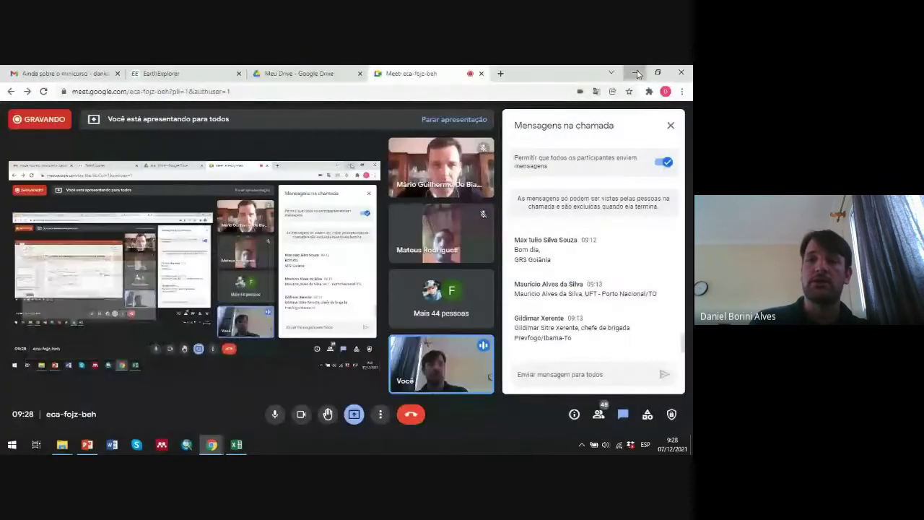
left_click(634, 70)
left_click(635, 68)
double_click(24, 157)
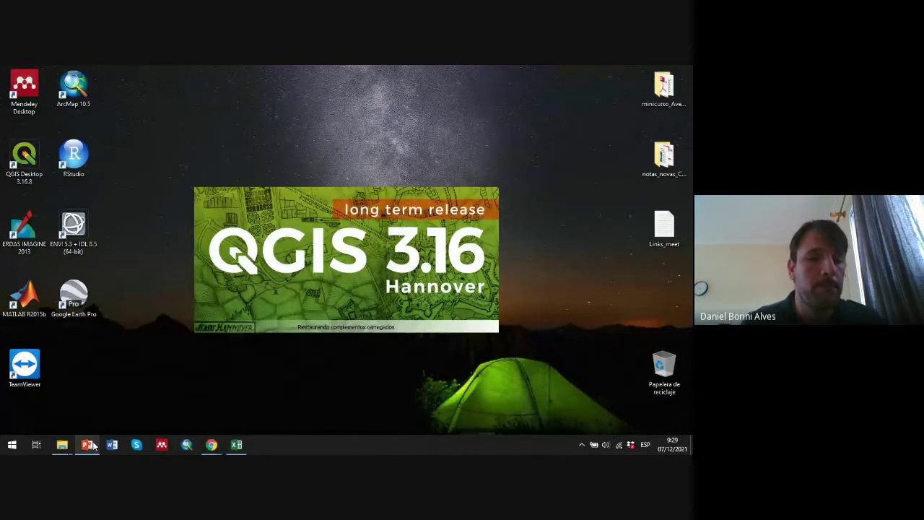
Return to PowerPoint and review the slide 9 instruction on installing the QuickMapServices plugin through Complementos.
mouse_move(92, 446)
left_click(90, 393)
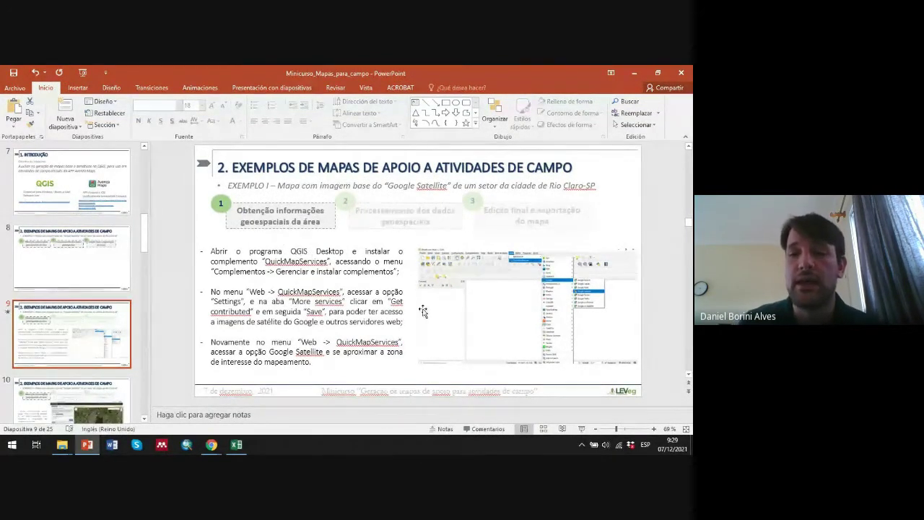
left_click(528, 304)
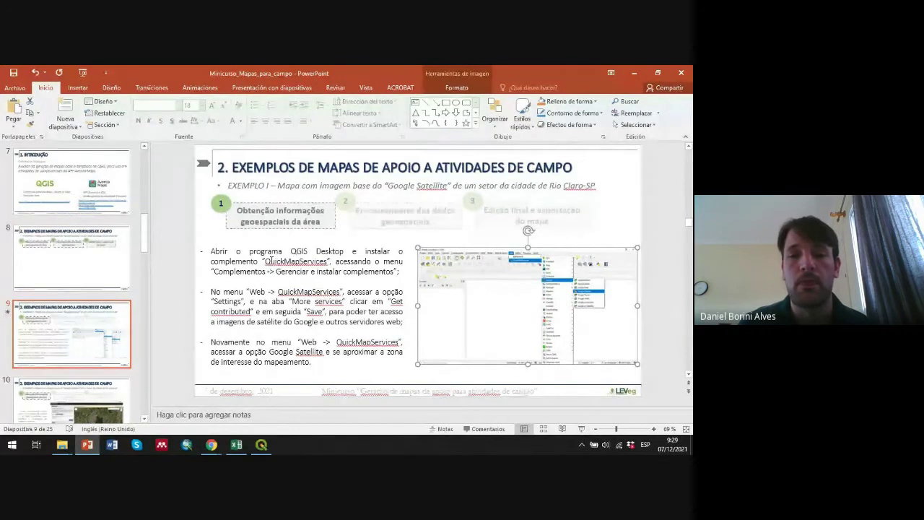
double_click(253, 261)
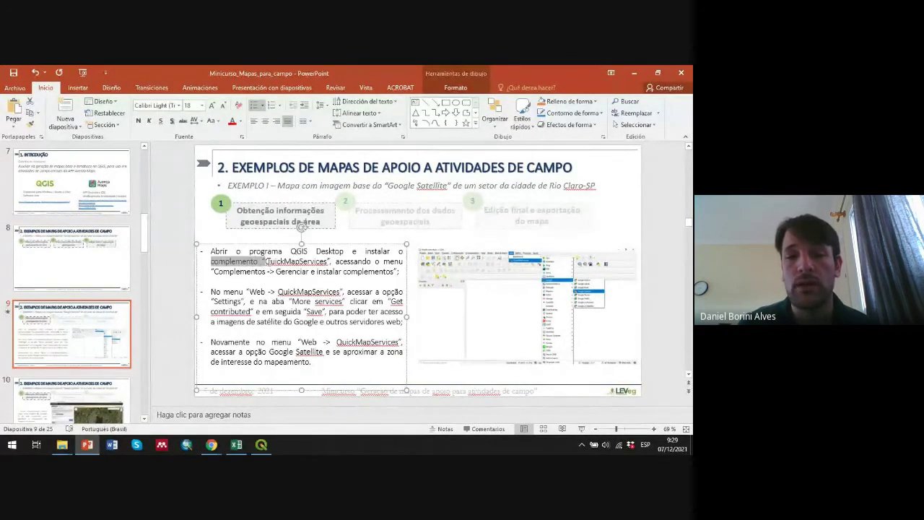
left_click_drag(266, 262, 394, 272)
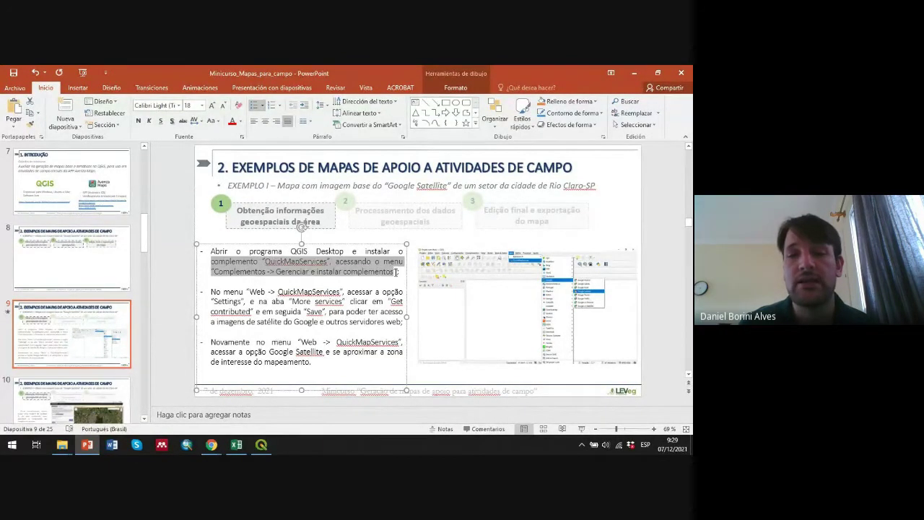
left_click(396, 273)
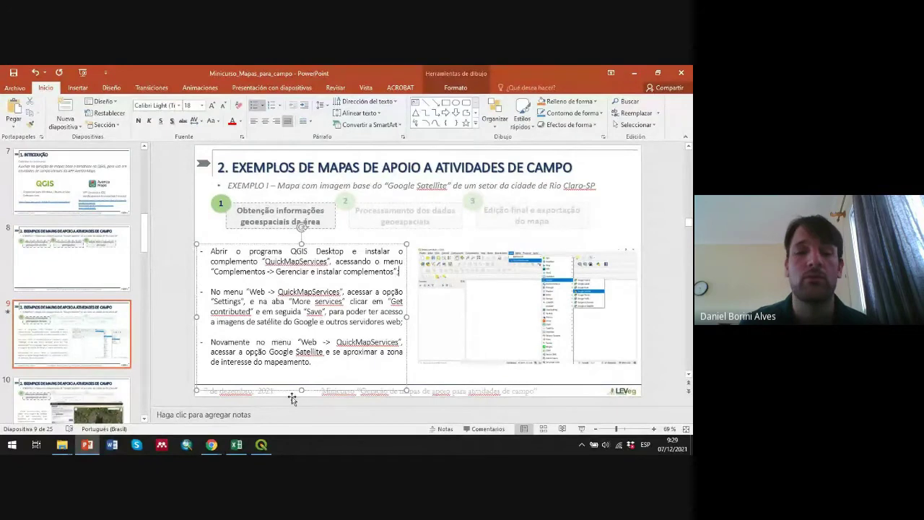
Switch to QGIS and create a new empty project.
left_click(263, 446)
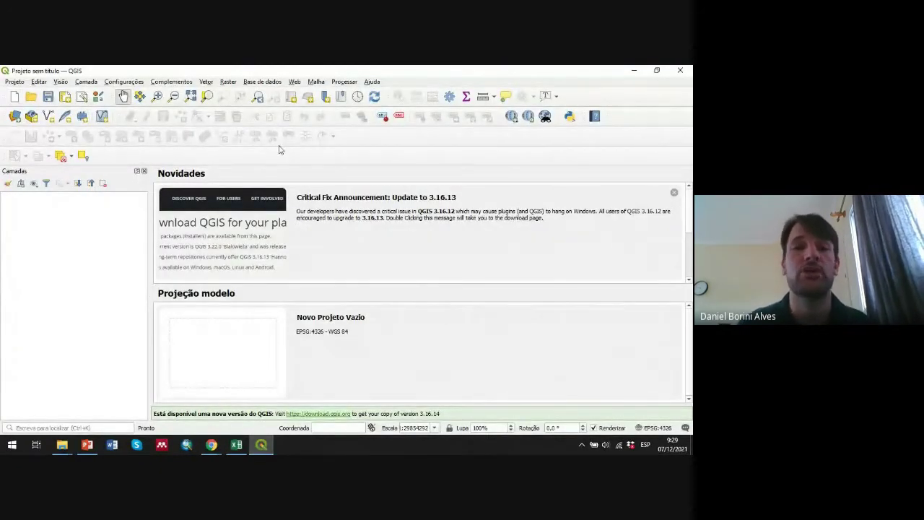
left_click(15, 98)
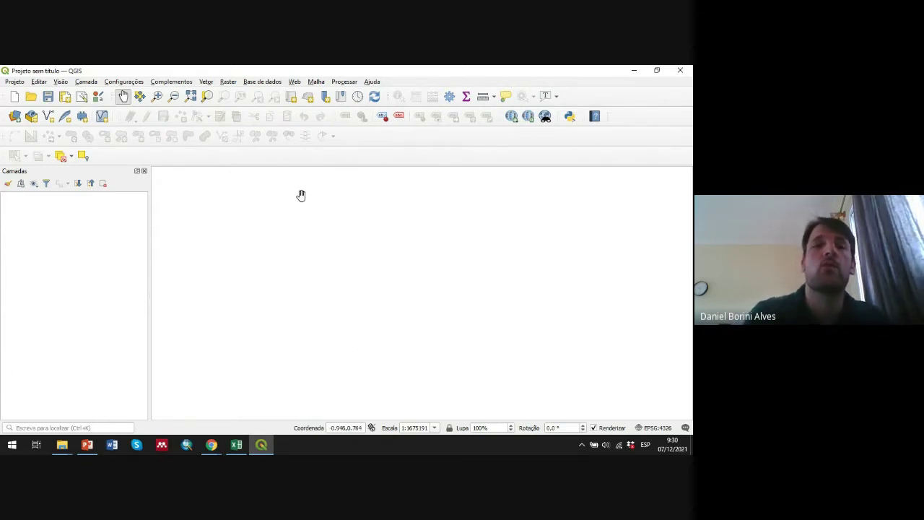
Search all plugins in the plugin manager for "quickmap", view the QuickMapServices details, and close the manager.
left_click(172, 82)
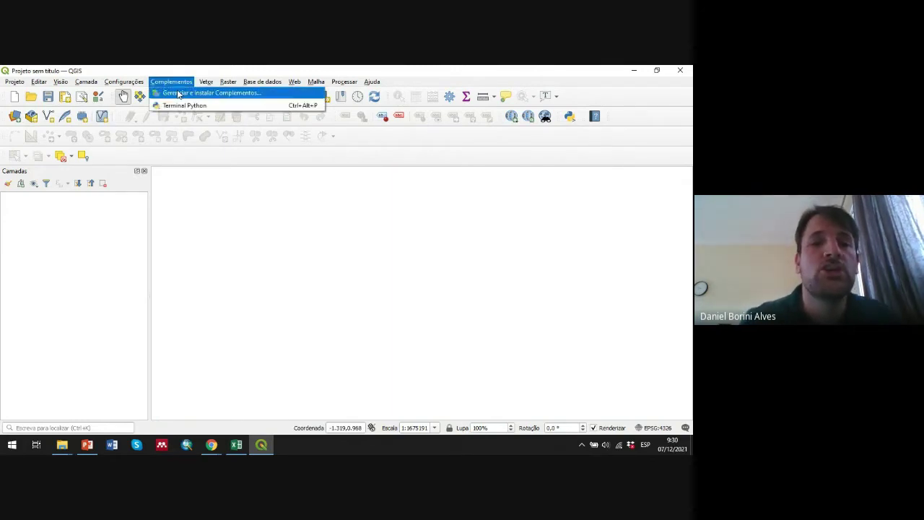
left_click(266, 96)
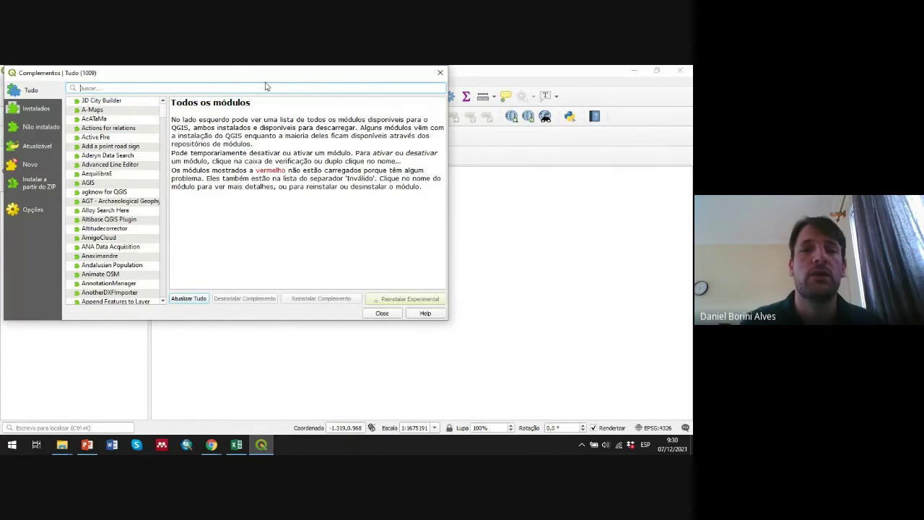
left_click_drag(268, 79, 421, 132)
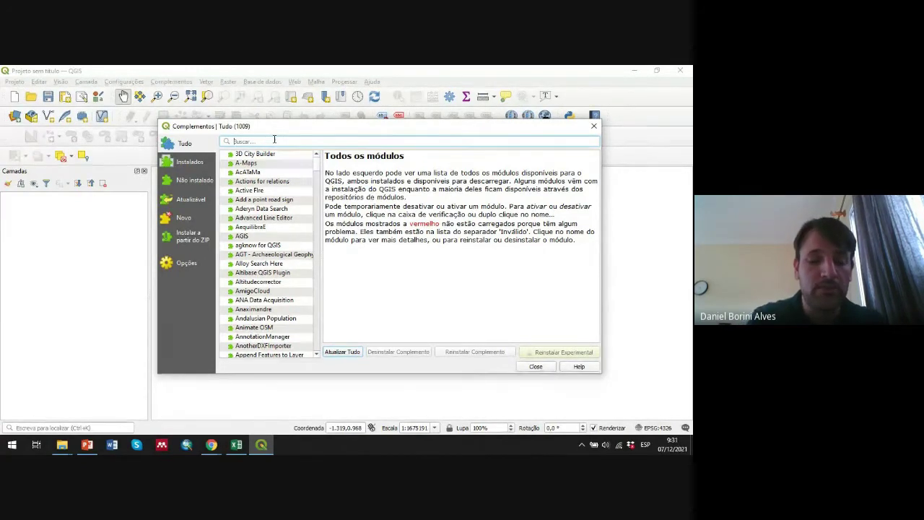
type("qui")
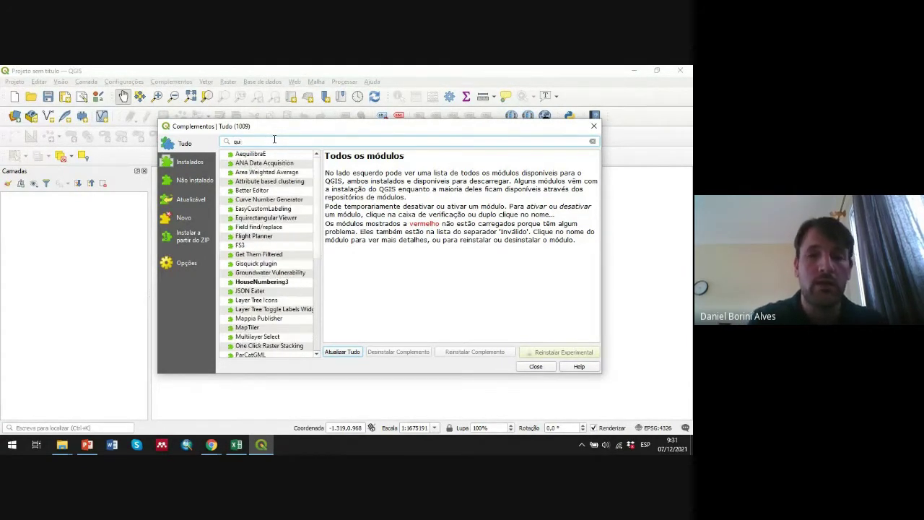
type("c")
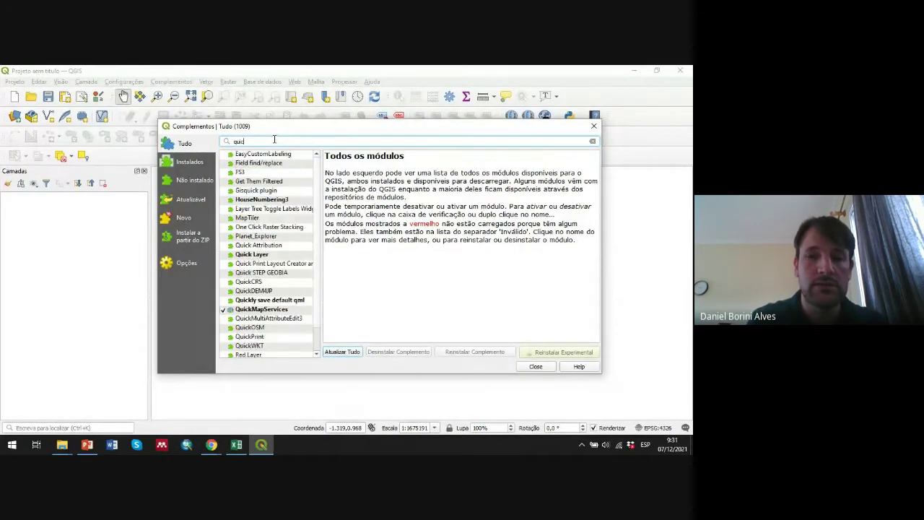
type("k")
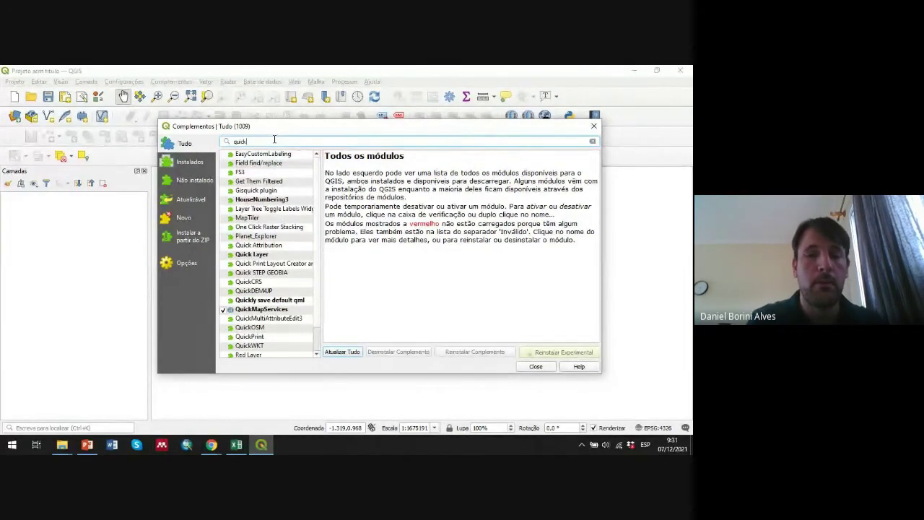
type("mapp")
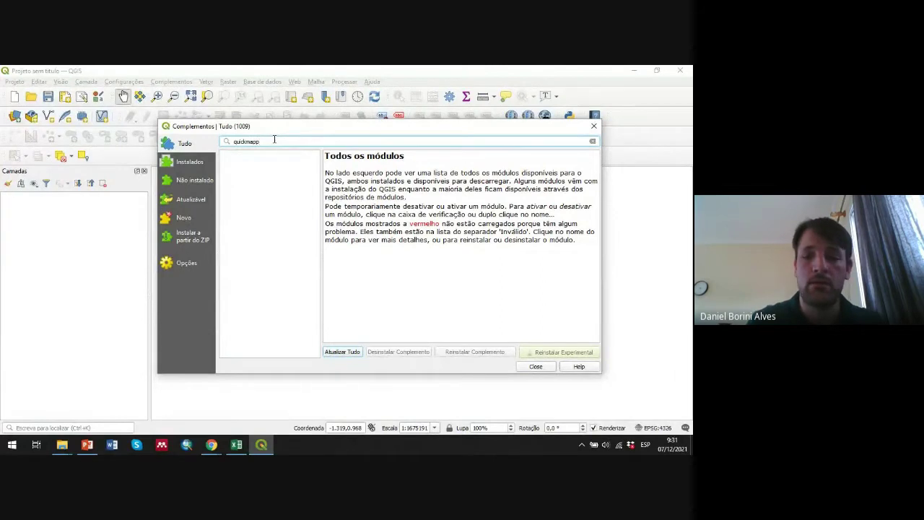
key("BackSpace")
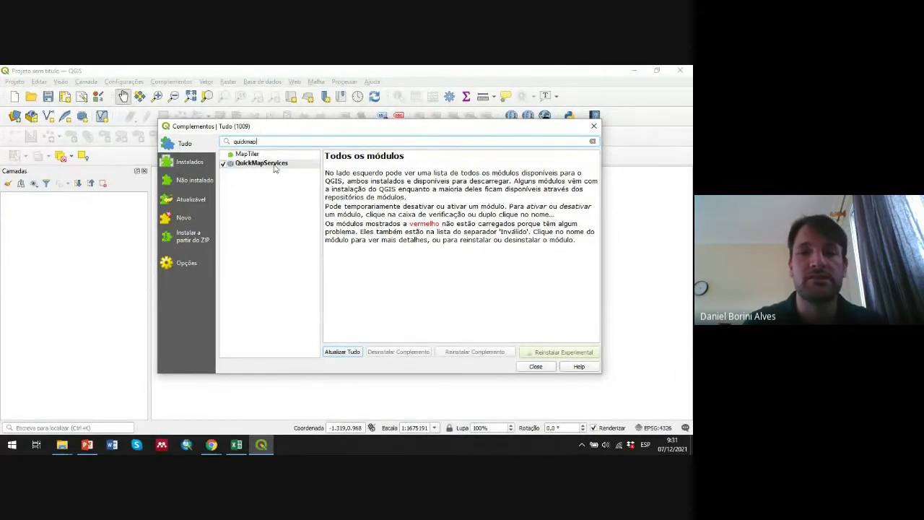
left_click(258, 165)
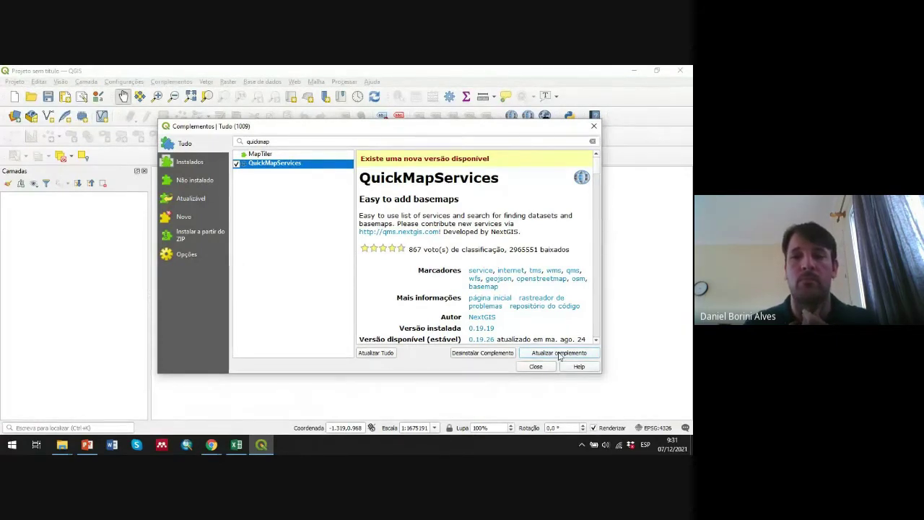
left_click(595, 128)
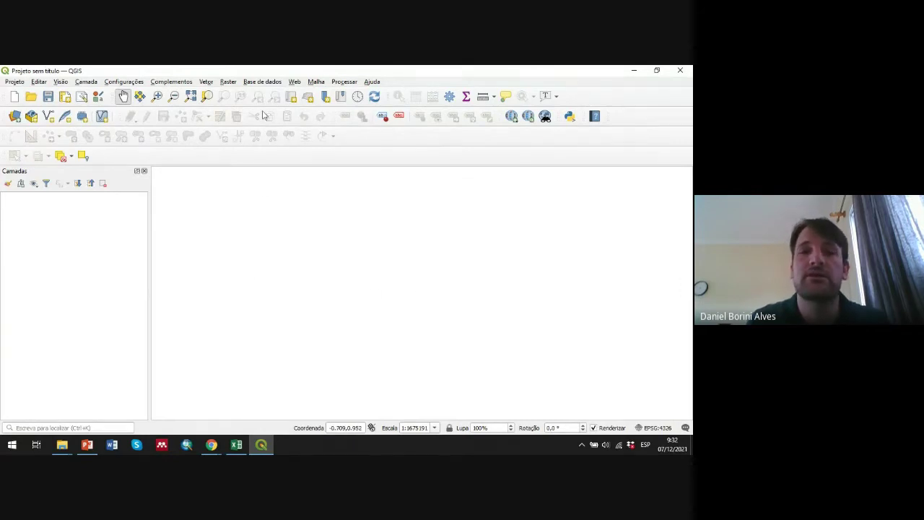
Examine the More services options in the QuickMapServices settings, then close the settings without saving.
left_click(295, 83)
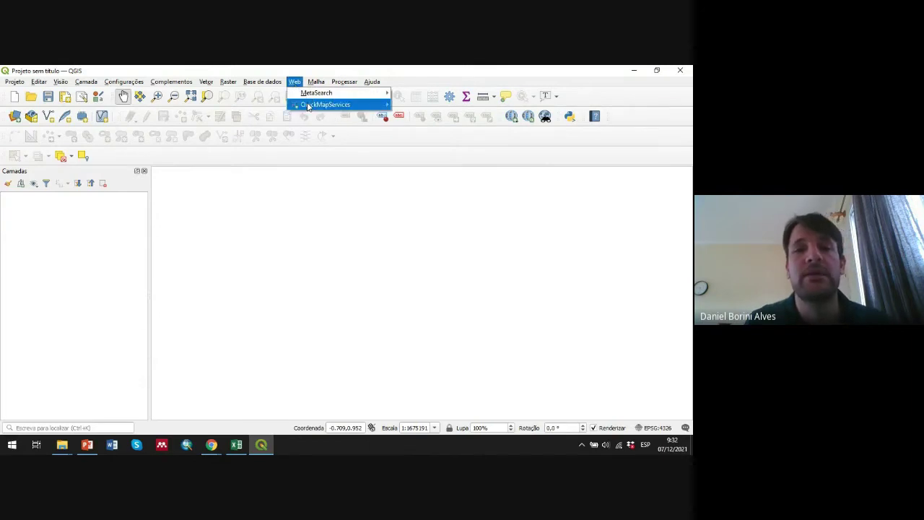
mouse_move(309, 107)
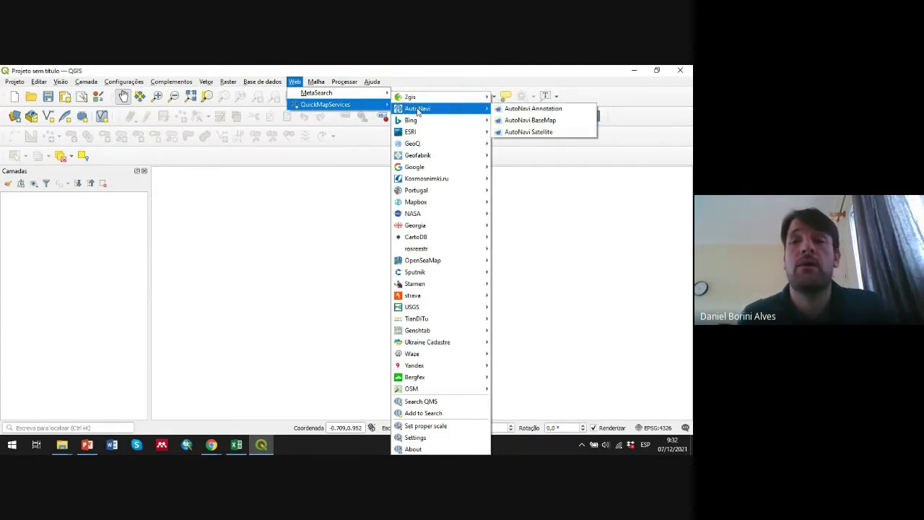
mouse_move(406, 100)
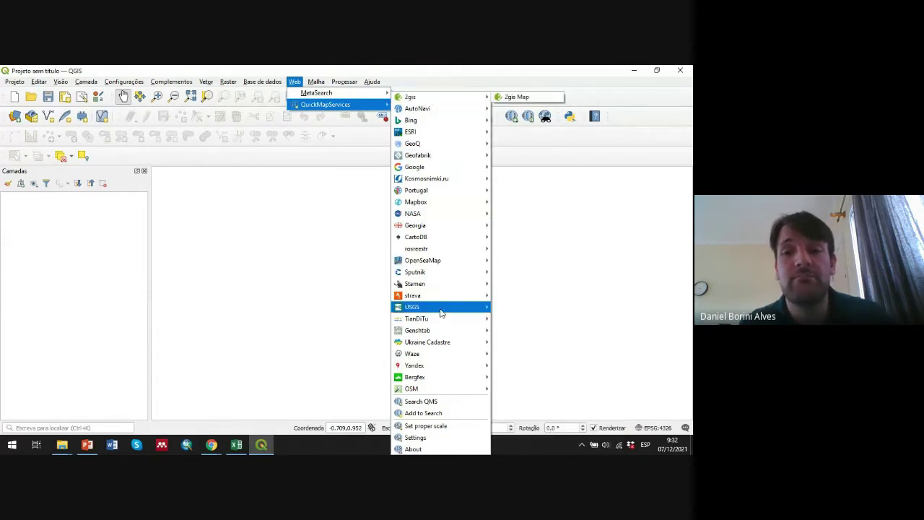
mouse_move(451, 391)
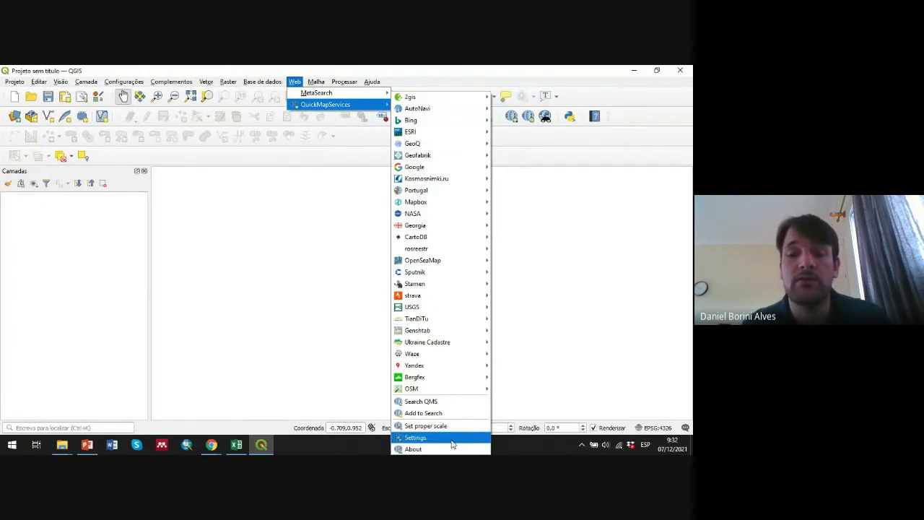
left_click(415, 438)
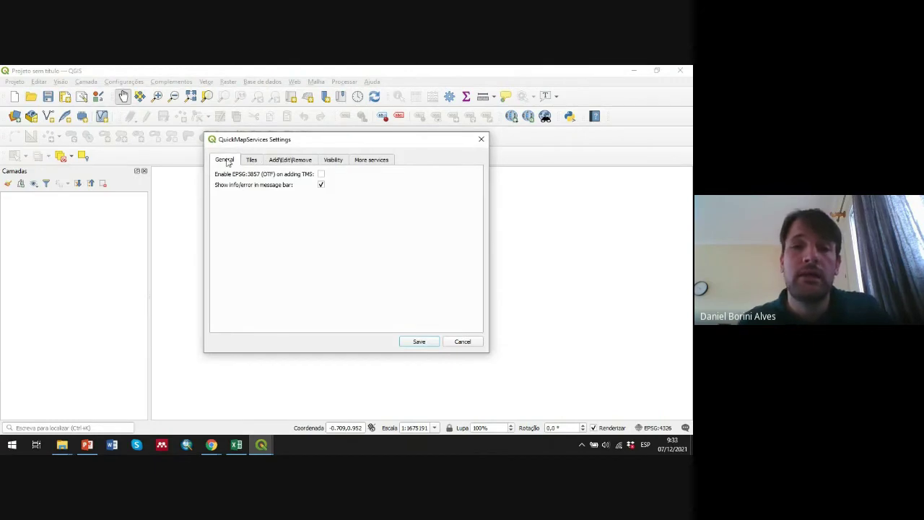
left_click(370, 160)
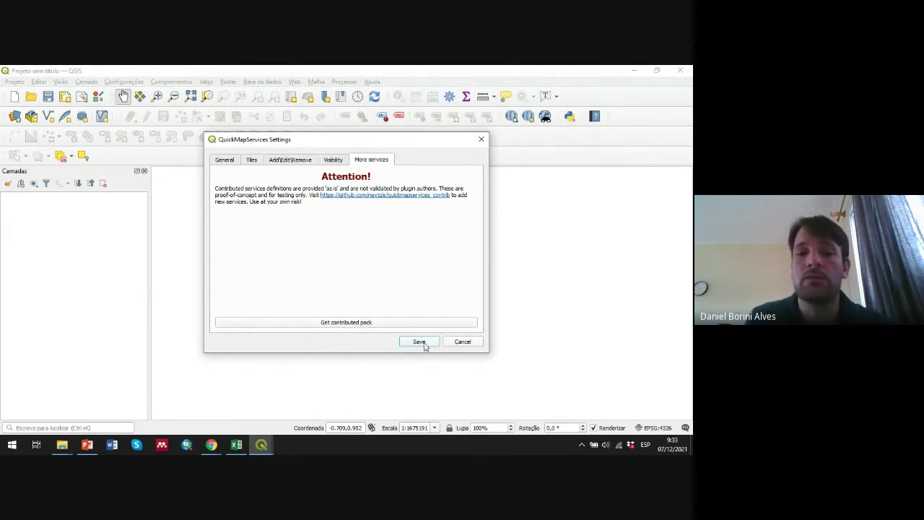
left_click(473, 344)
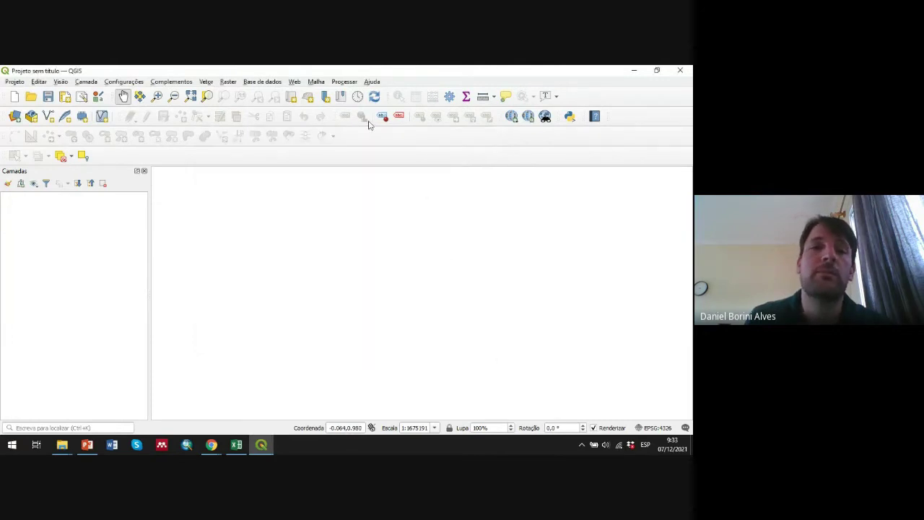
Add the Google Hybrid basemap to the project from the QuickMapServices Google services.
left_click(295, 83)
mouse_move(308, 105)
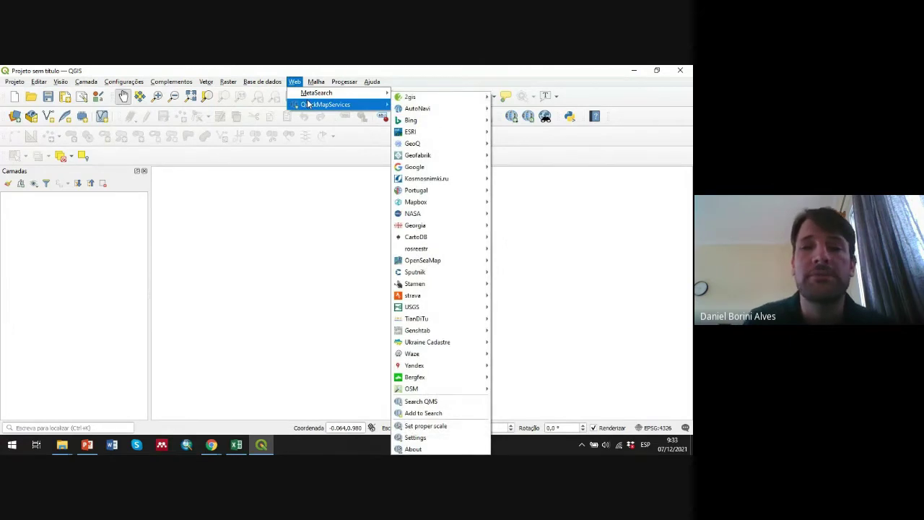
mouse_move(444, 171)
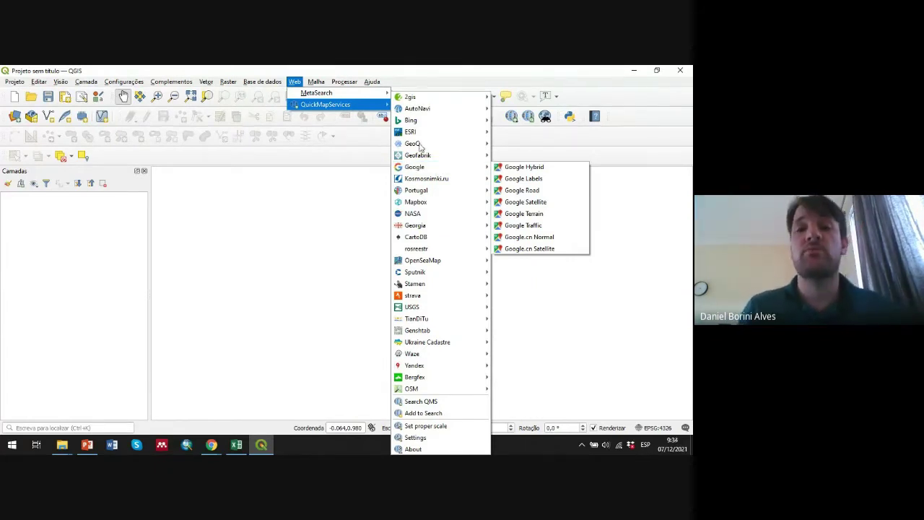
mouse_move(344, 82)
mouse_move(295, 82)
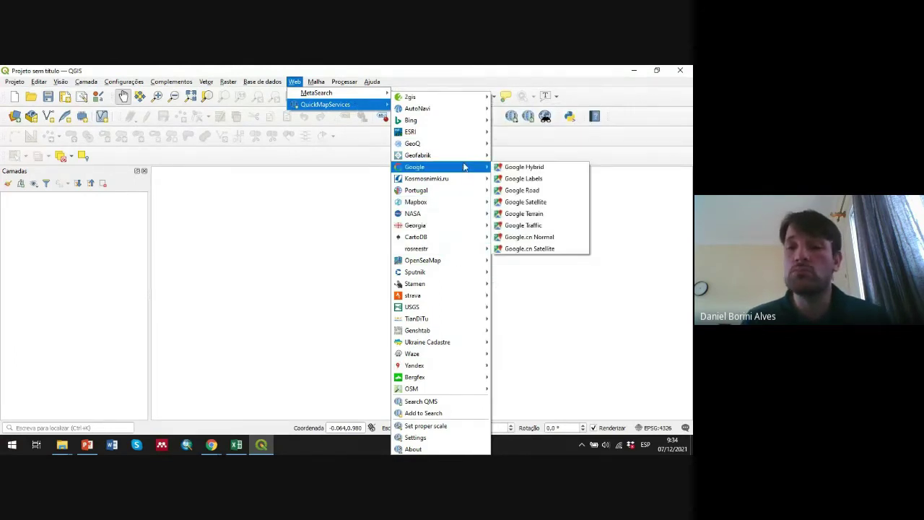
left_click(543, 170)
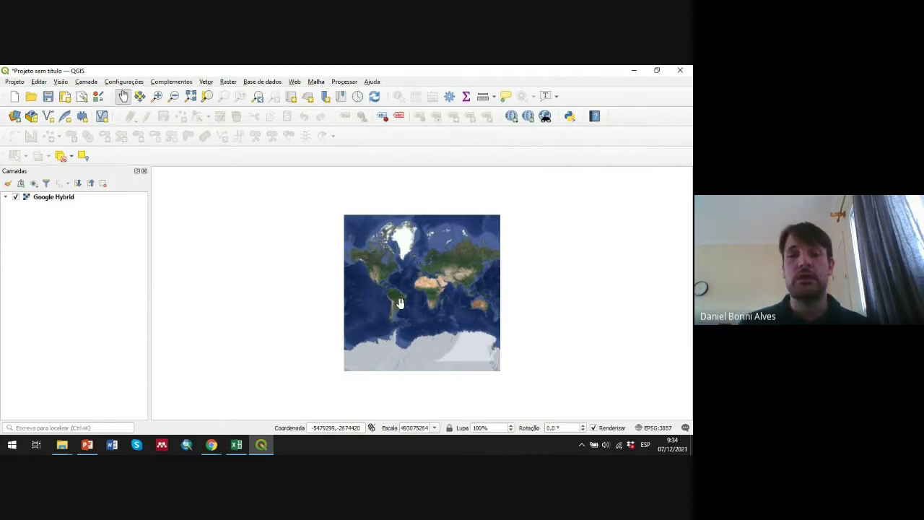
Zoom the map in from the world view to the city of Rio Claro and examine the urban area and its surroundings.
scroll(401, 303, "up", 2)
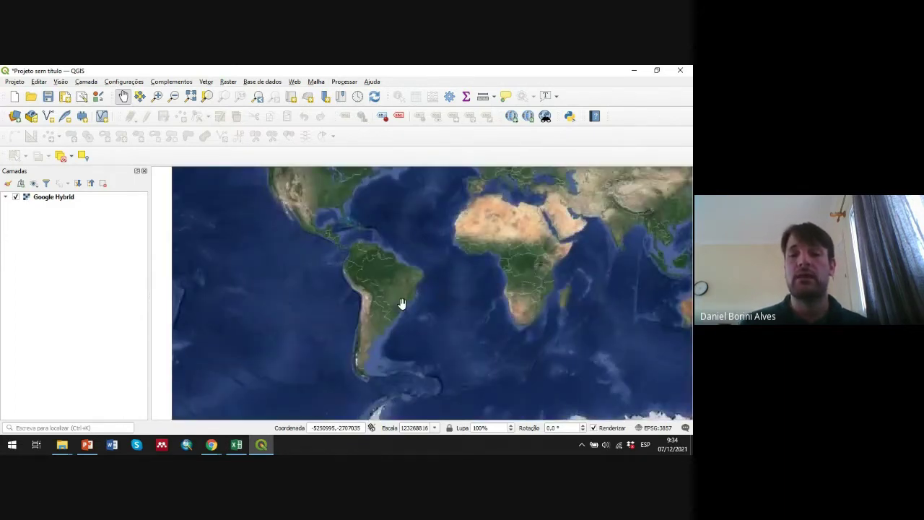
scroll(402, 303, "up", 1)
scroll(403, 303, "up", 1)
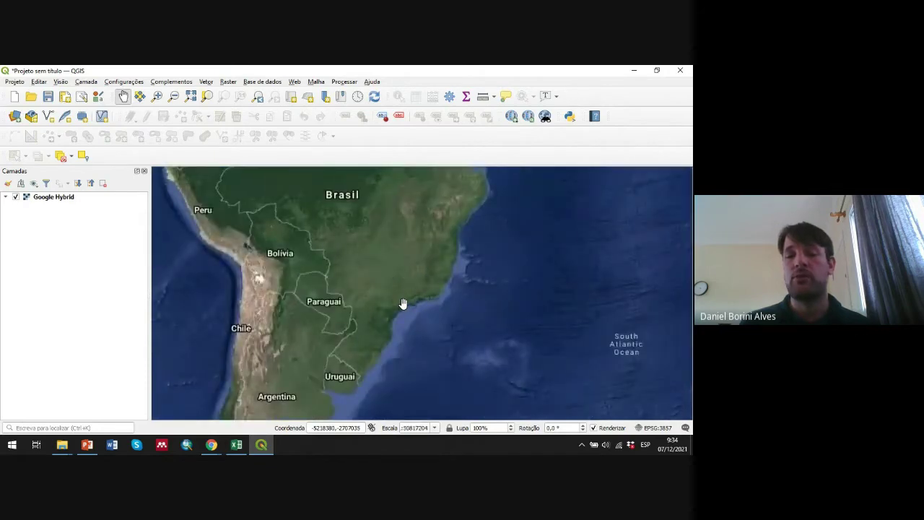
scroll(403, 304, "up", 1)
scroll(402, 300, "up", 1)
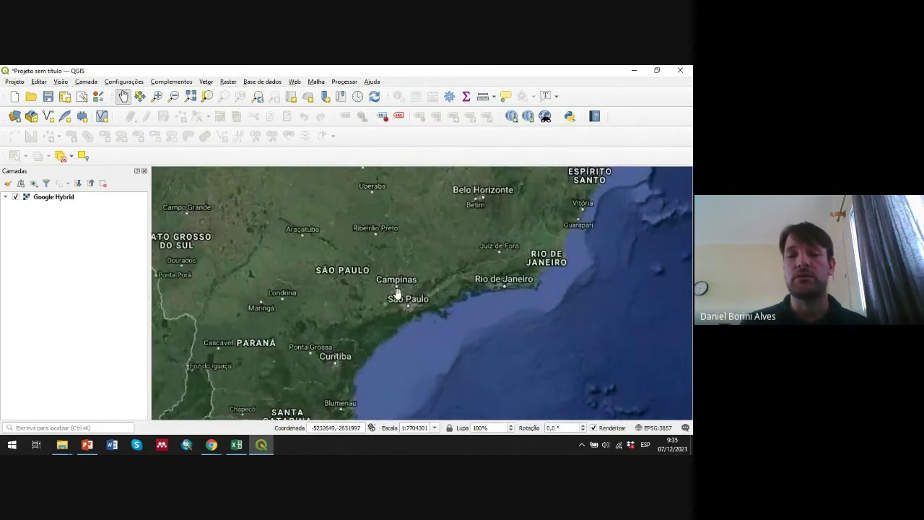
scroll(401, 303, "up", 1)
scroll(402, 298, "up", 1)
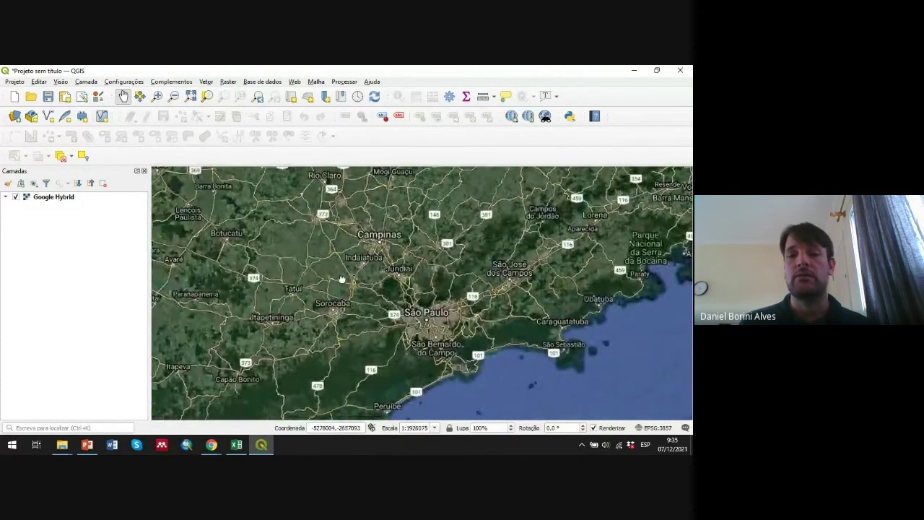
left_click_drag(342, 279, 436, 377)
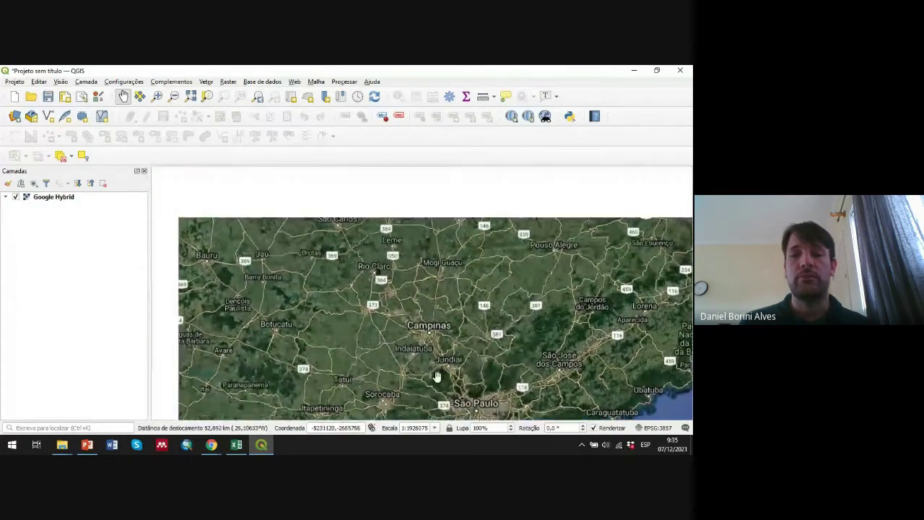
scroll(377, 278, "up", 1)
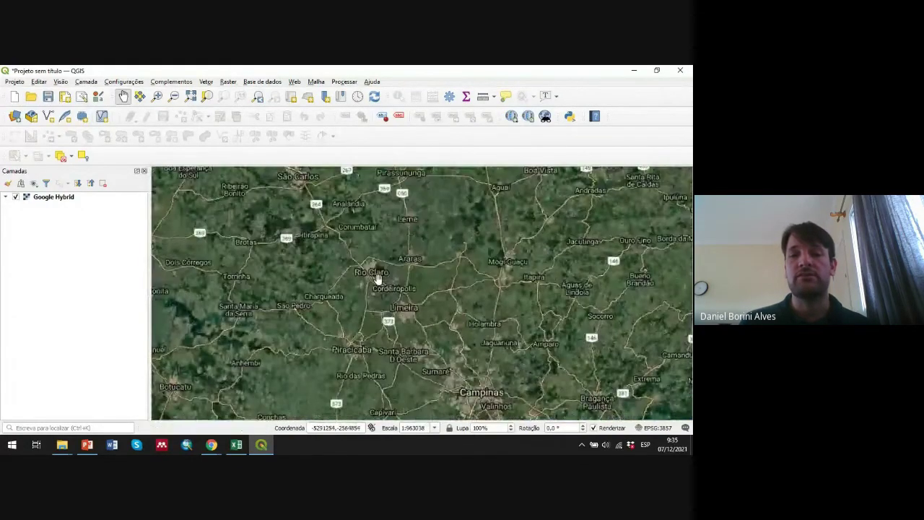
scroll(373, 273, "up", 2)
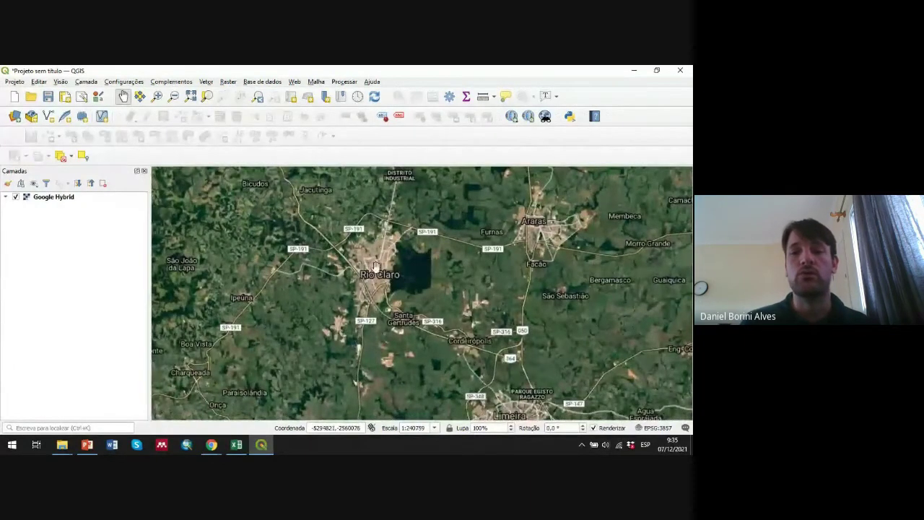
scroll(375, 266, "up", 1)
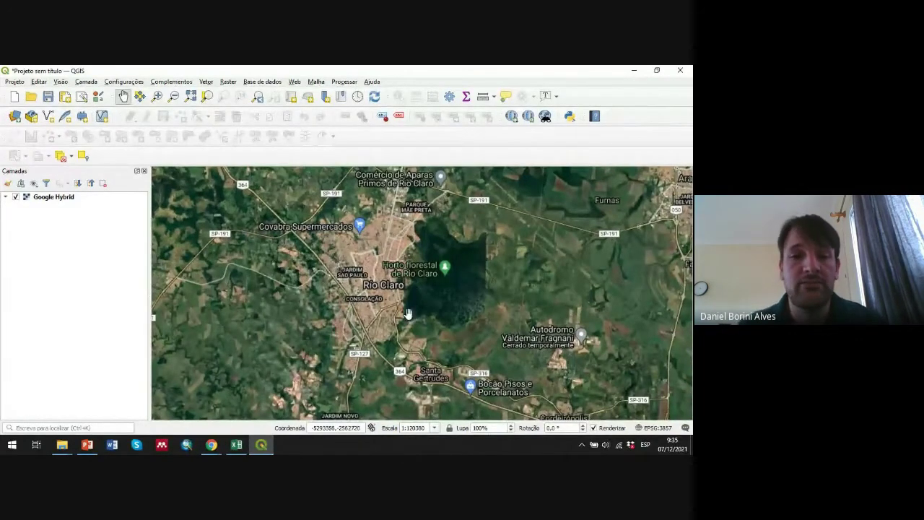
left_click_drag(359, 268, 361, 314)
left_click_drag(439, 293, 385, 262)
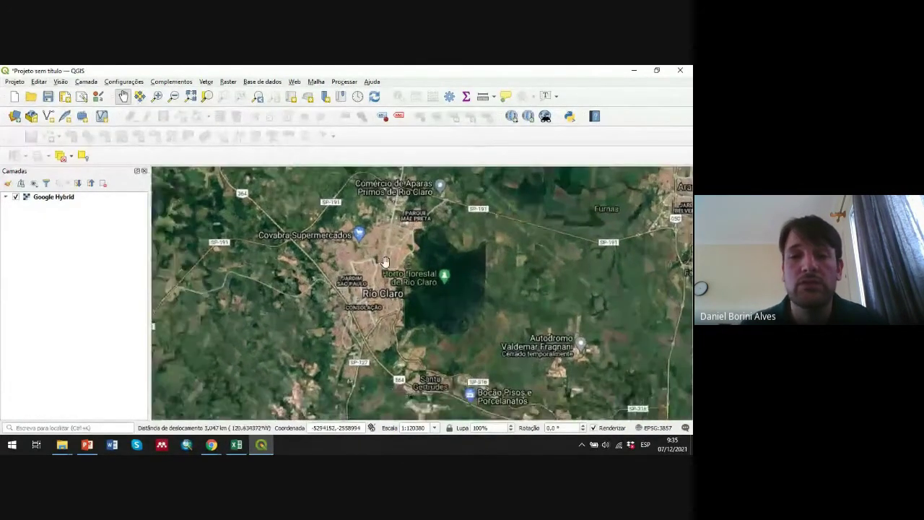
scroll(384, 262, "down", 1)
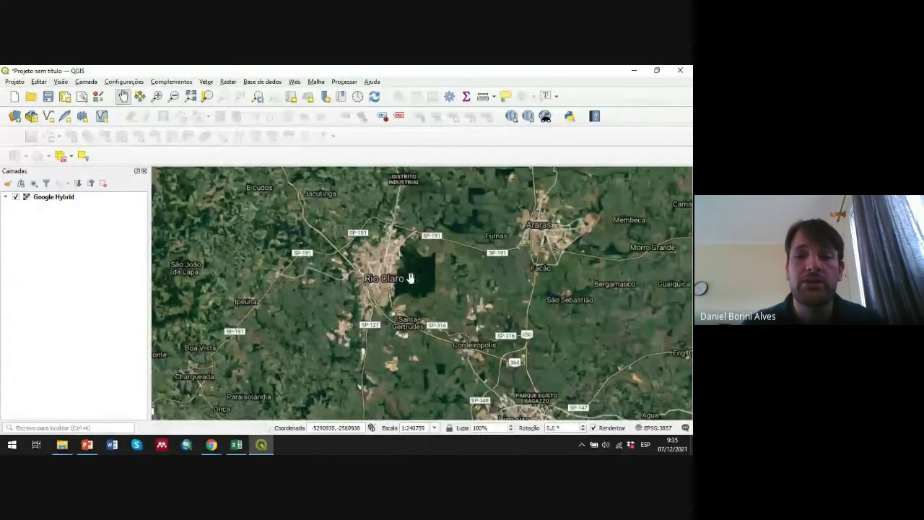
scroll(395, 261, "up", 1)
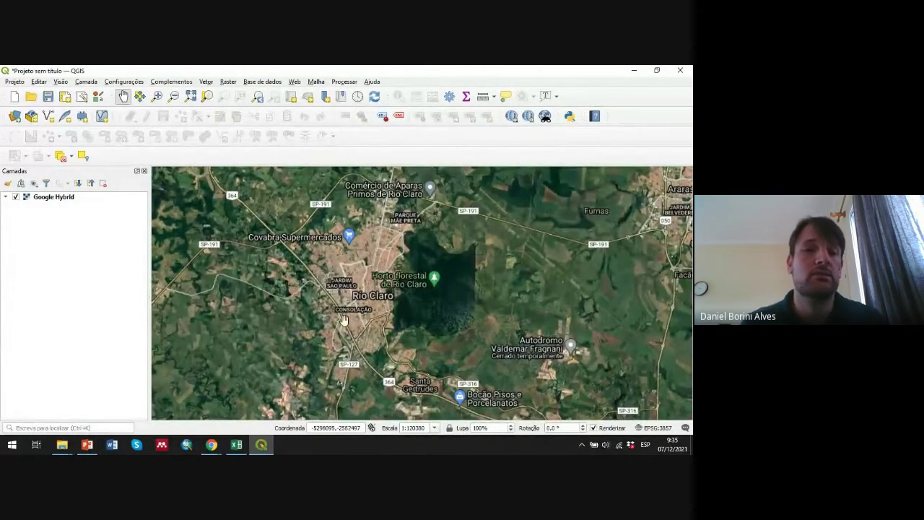
Switch to the Minicurso_Mapas_para_campo presentation in PowerPoint and show the slide on obtaining the area's geospatial information as a slide show.
mouse_move(88, 448)
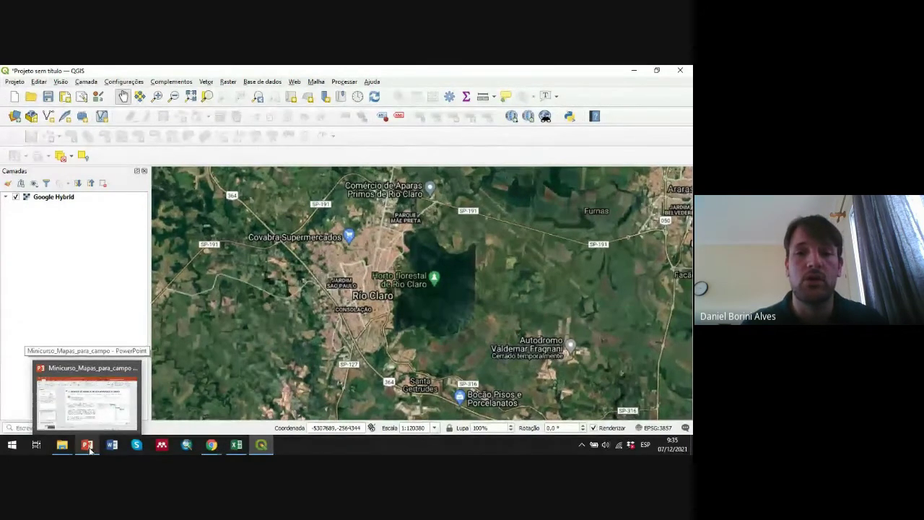
left_click(88, 447)
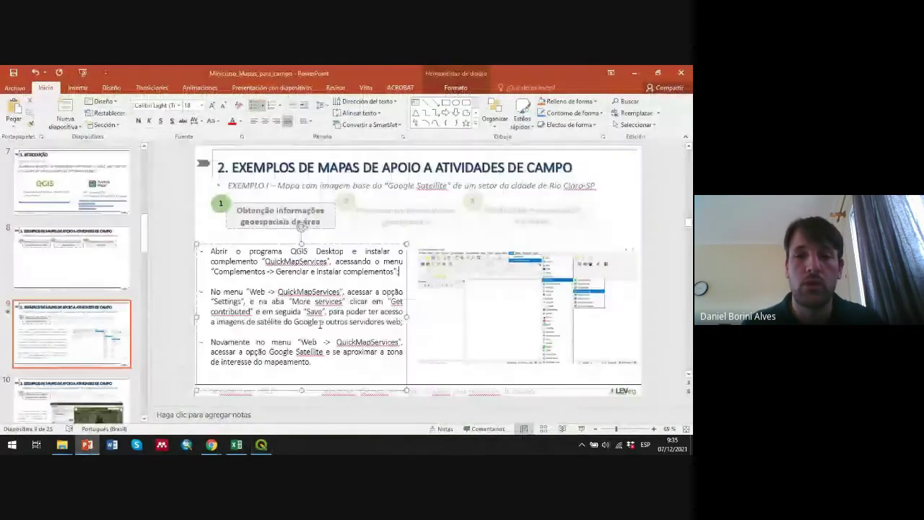
left_click(581, 429)
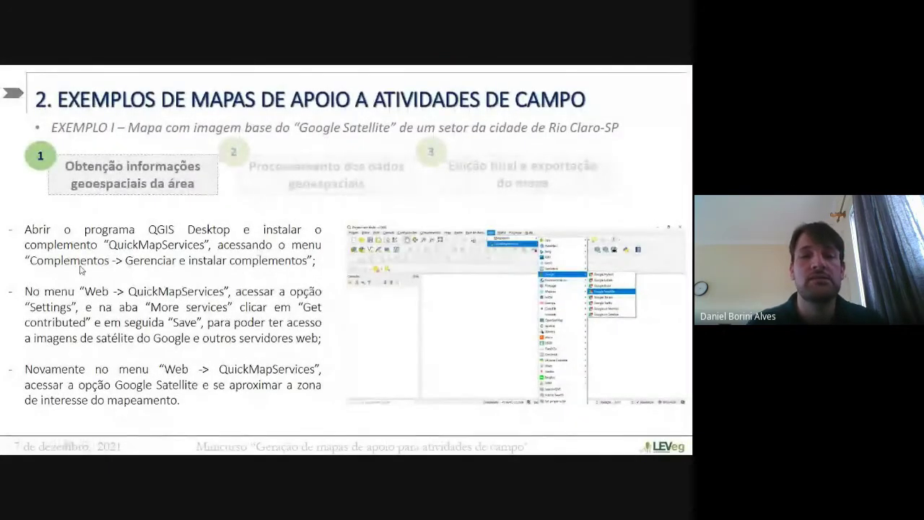
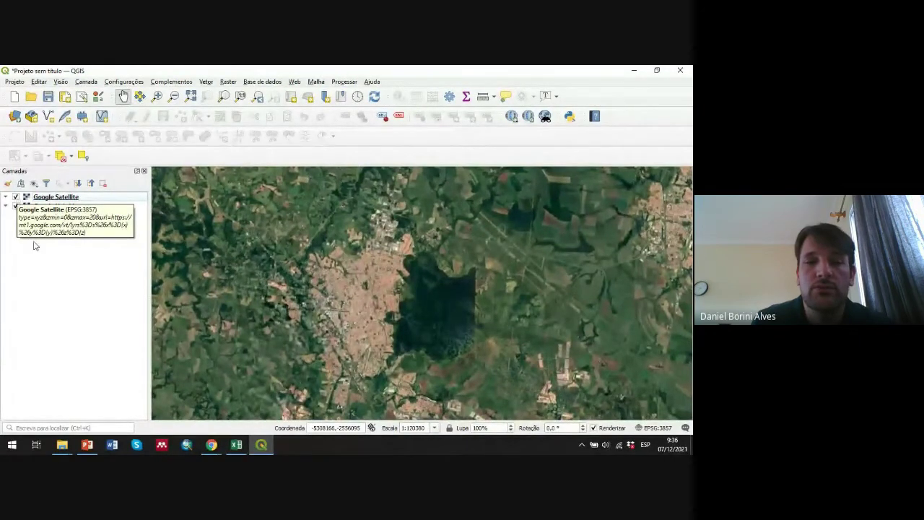
Compare the two basemaps by toggling layer visibility, leaving Google Satellite shown and Google Hybrid hidden.
left_click(16, 197)
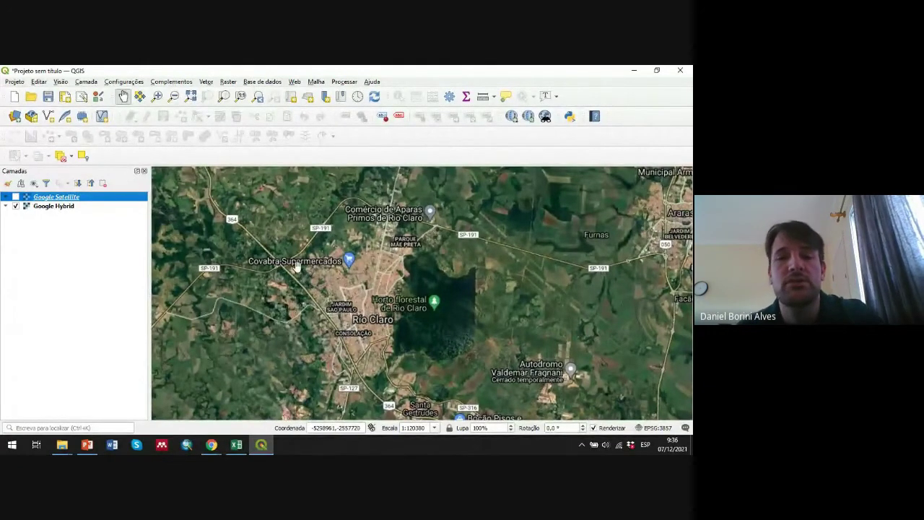
left_click(15, 206)
left_click(16, 206)
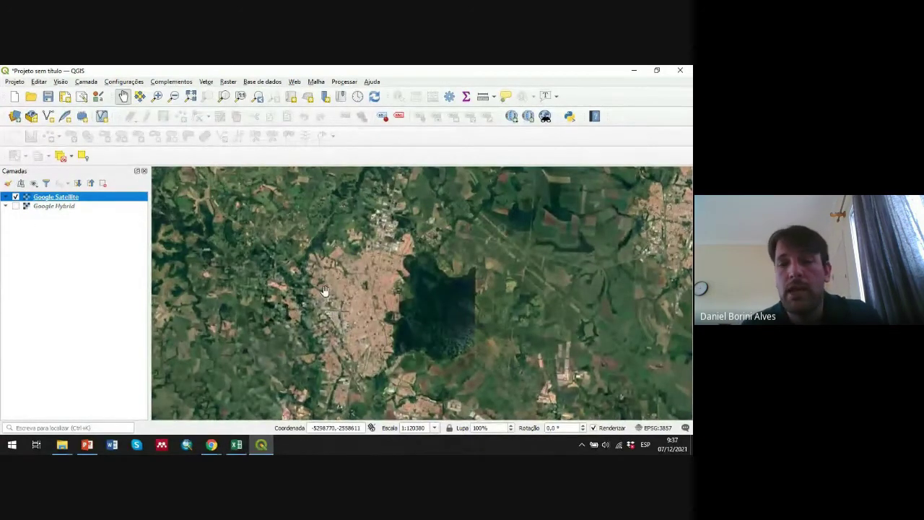
left_click_drag(374, 309, 402, 311)
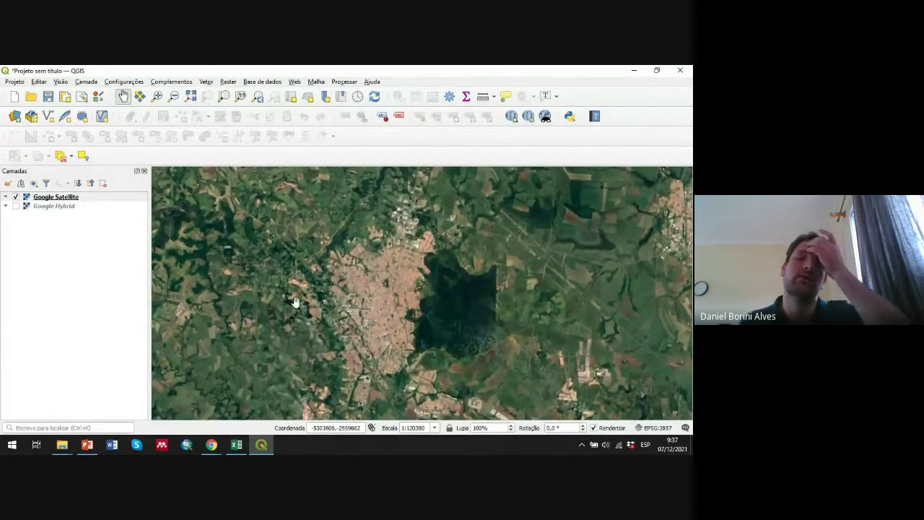
Start saving the project under a new name and browse to Exemplo1_Mapa_base_Rio_Claro inside the desktop folder minicurso_Avenza_maps.
left_click(15, 82)
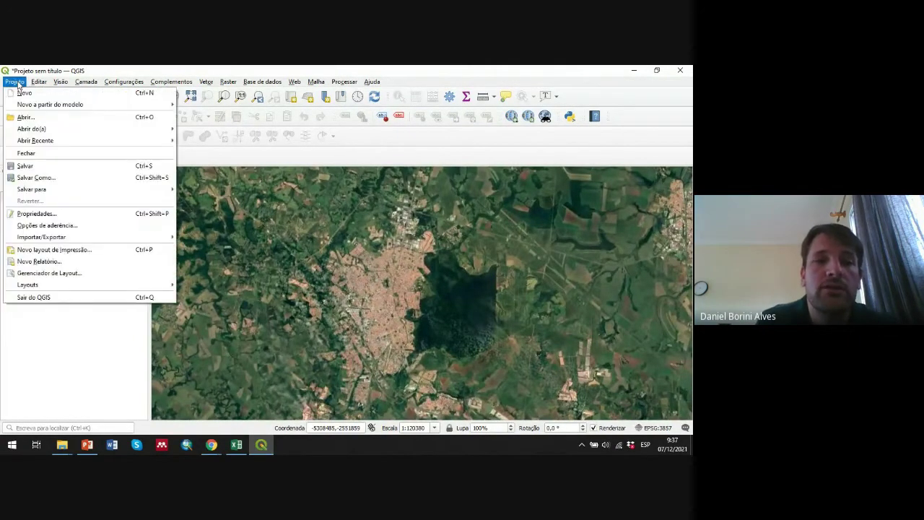
left_click(18, 83)
left_click(18, 83)
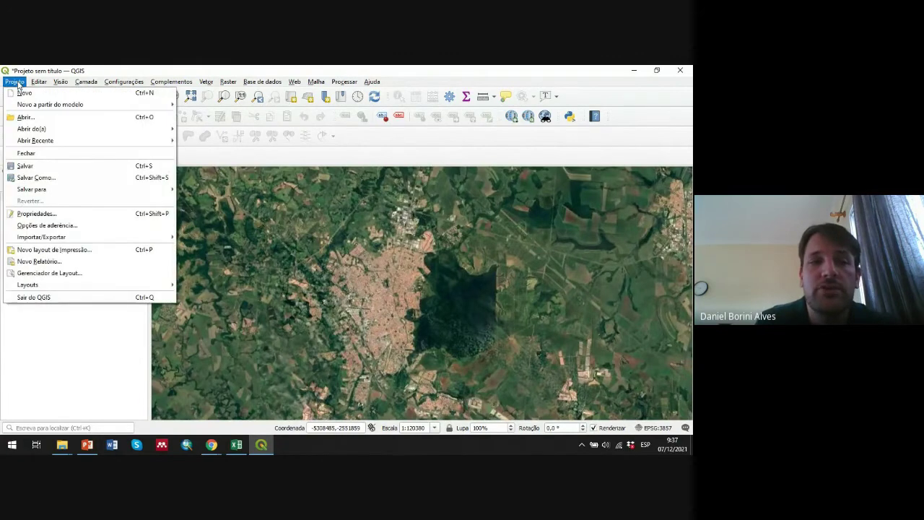
left_click(52, 183)
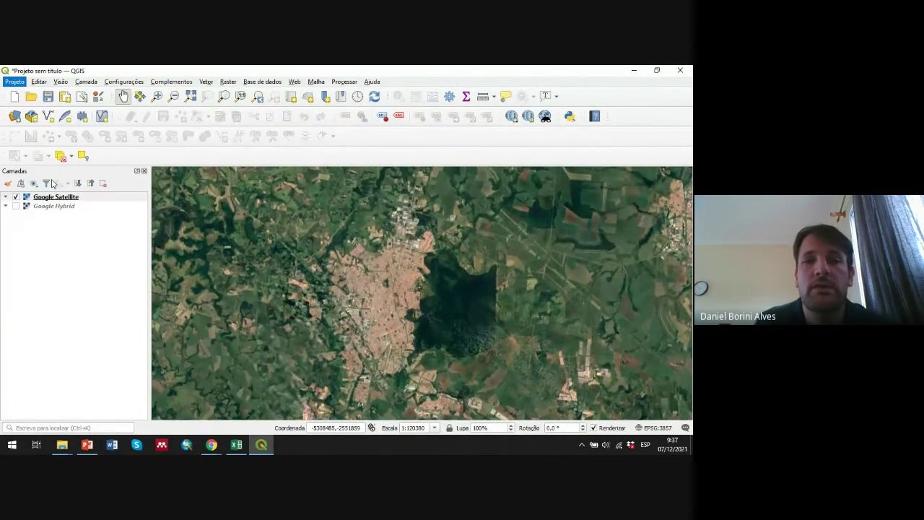
left_click(127, 151)
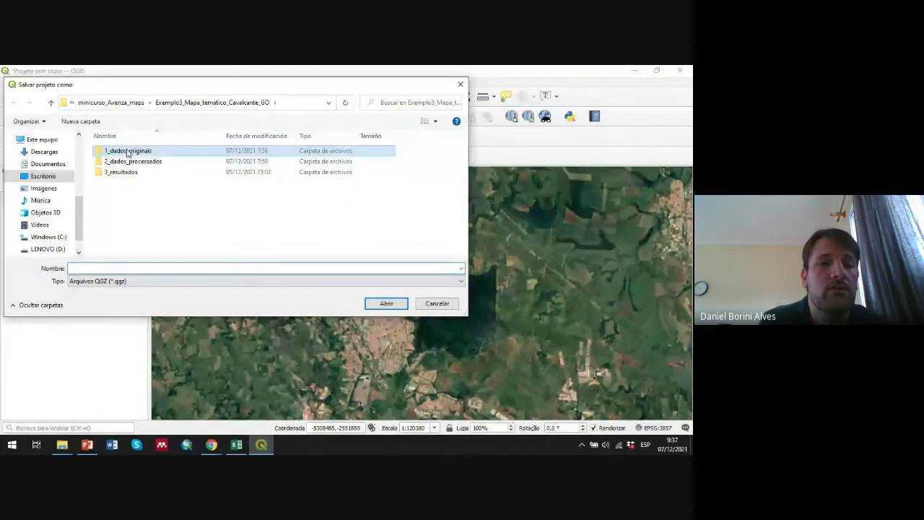
left_click(132, 101)
left_click(49, 179)
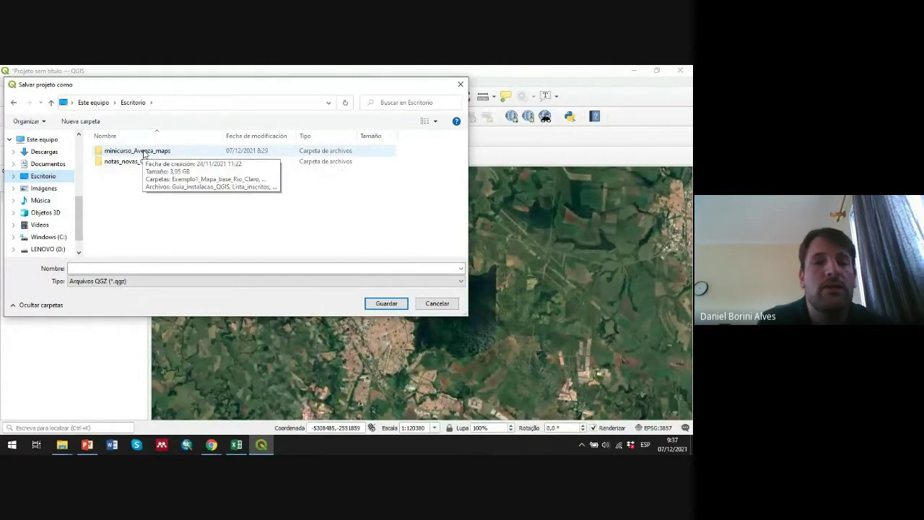
left_click(129, 153)
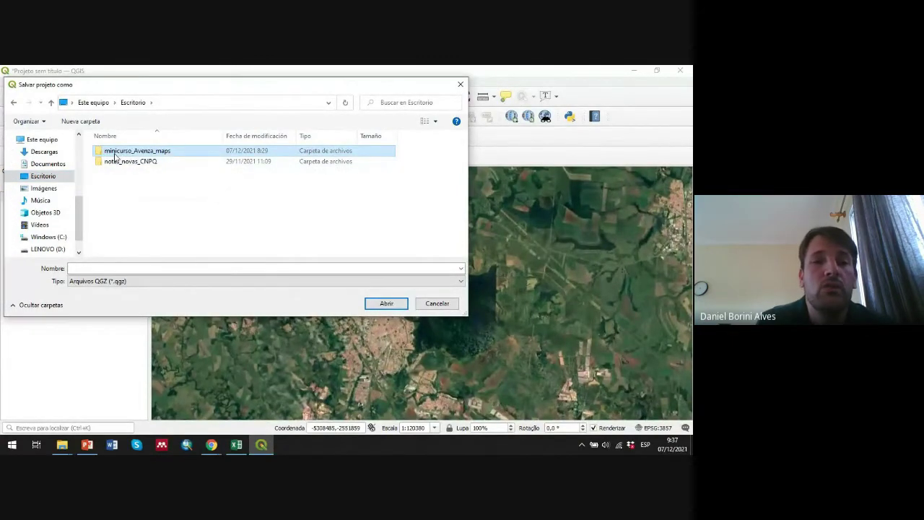
double_click(130, 152)
double_click(132, 152)
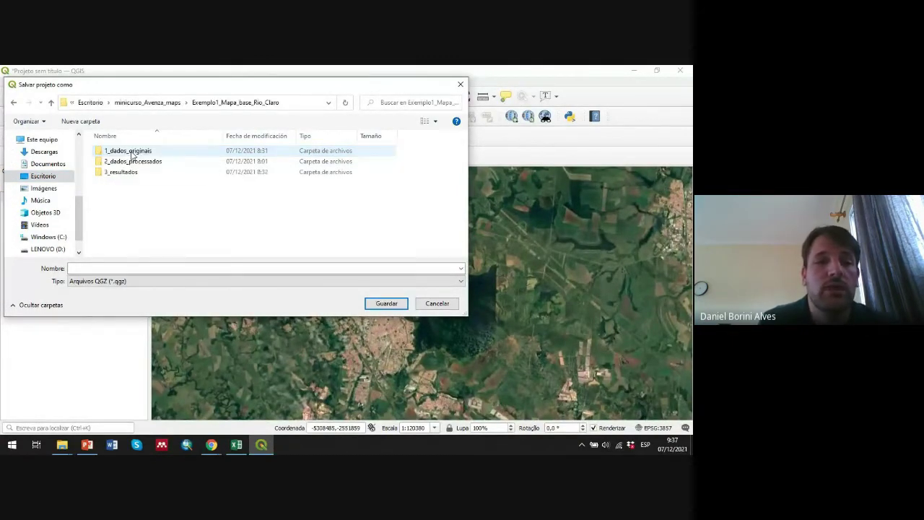
Name the project file Exemplo_I_mapa_base_RioClaro and save it in the Exemplo1_Mapa_base_Rio_Claro folder.
left_click(129, 269)
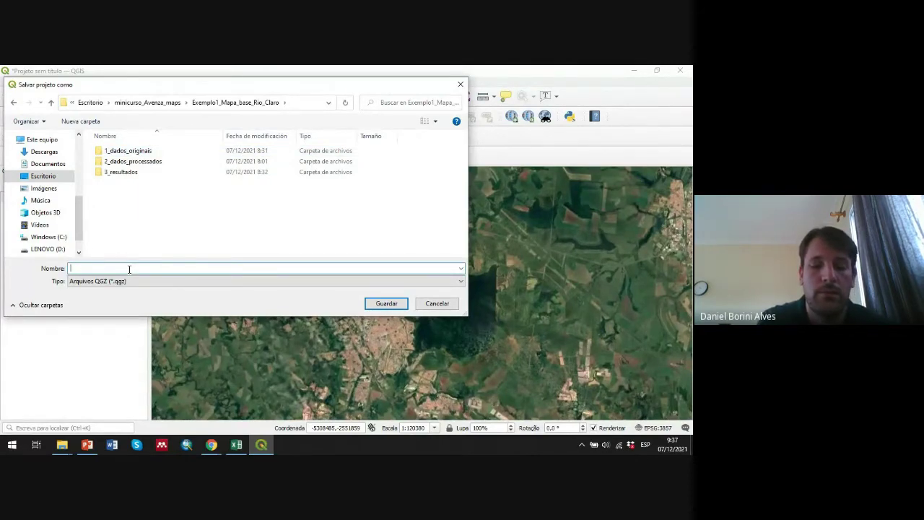
type("mapa_base")
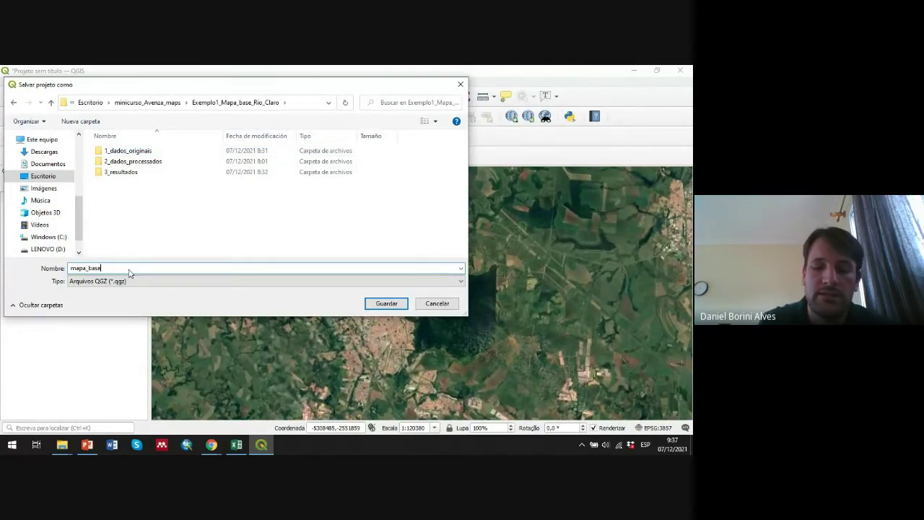
type("_Rio")
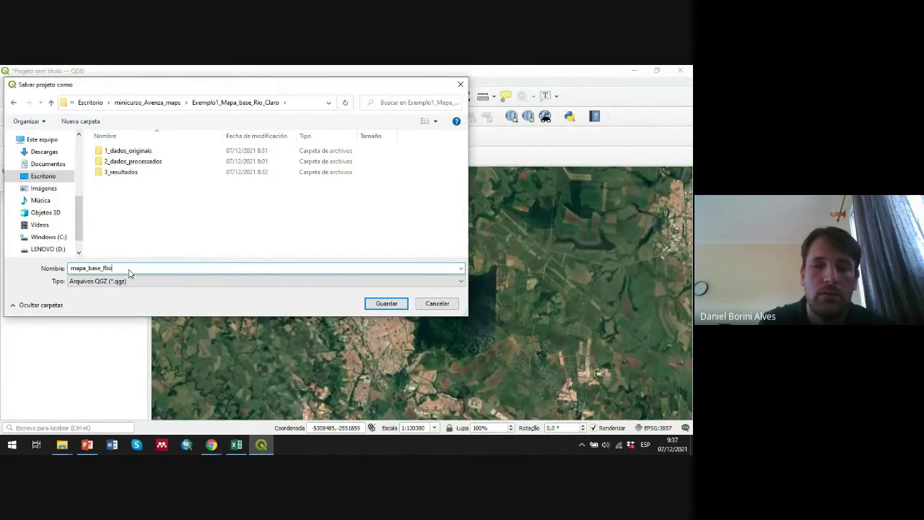
type("Cla")
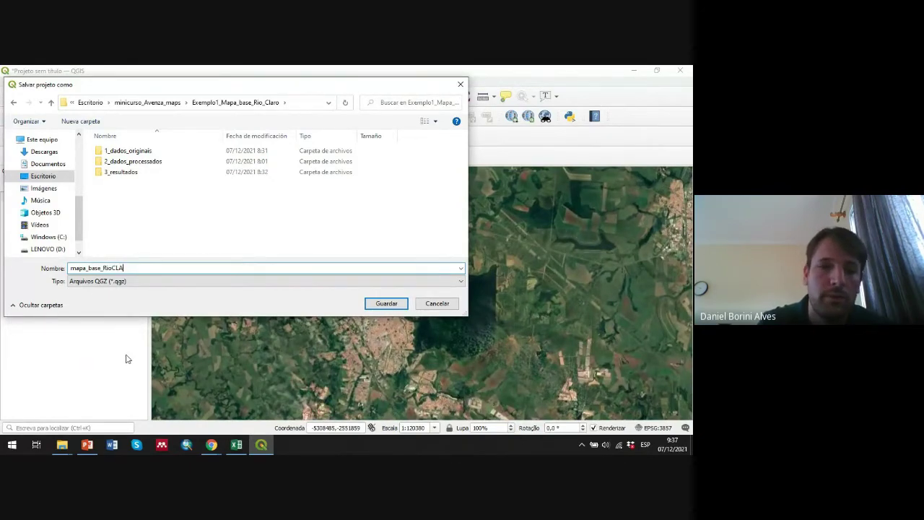
type("laro")
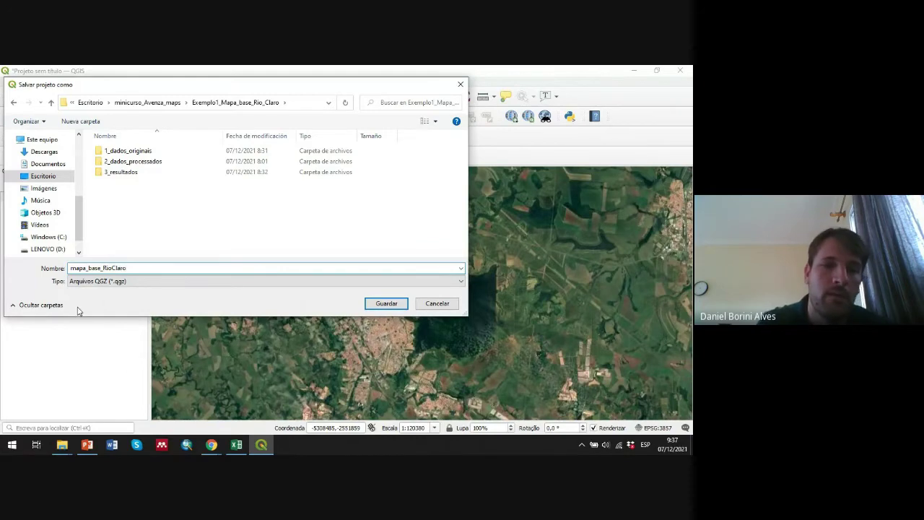
type("Exempplo_")
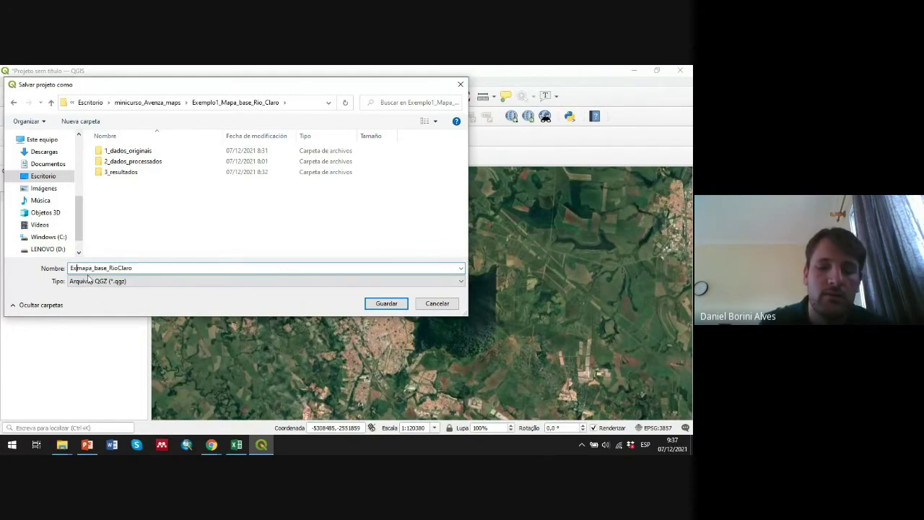
type("I")
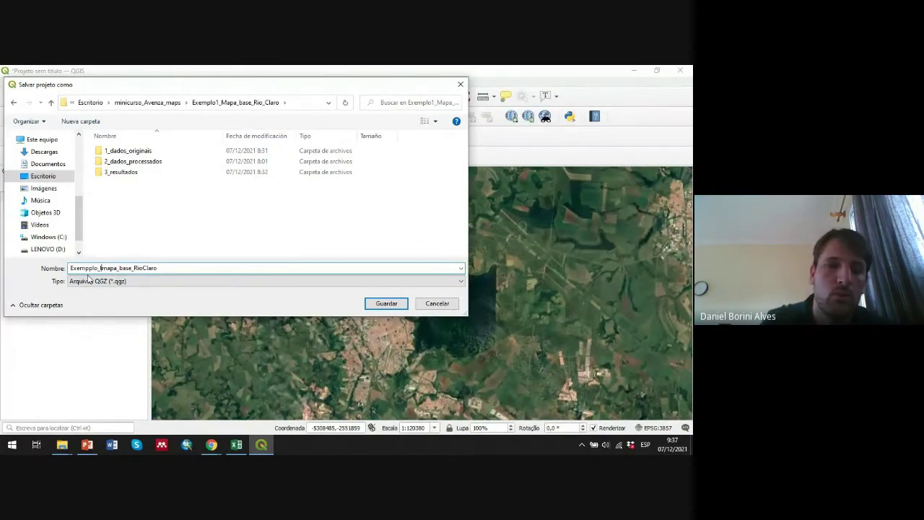
key("Left")
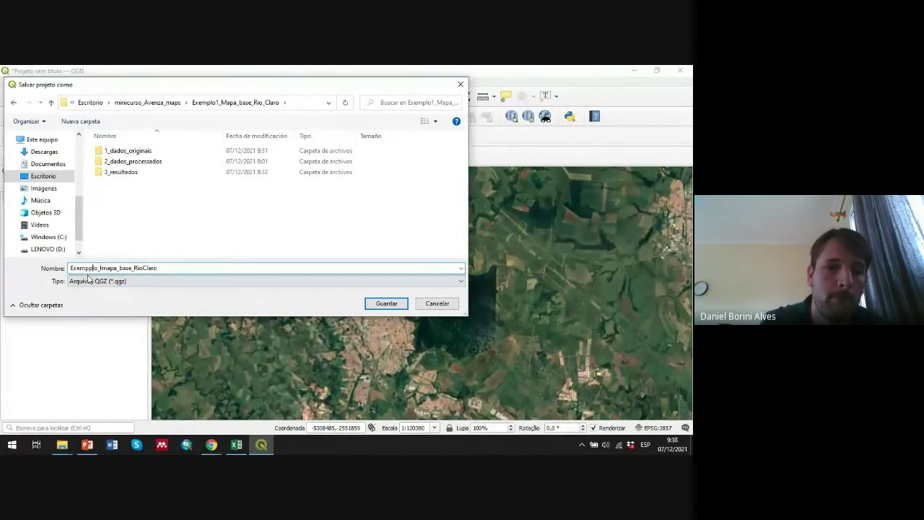
key("BackSpace")
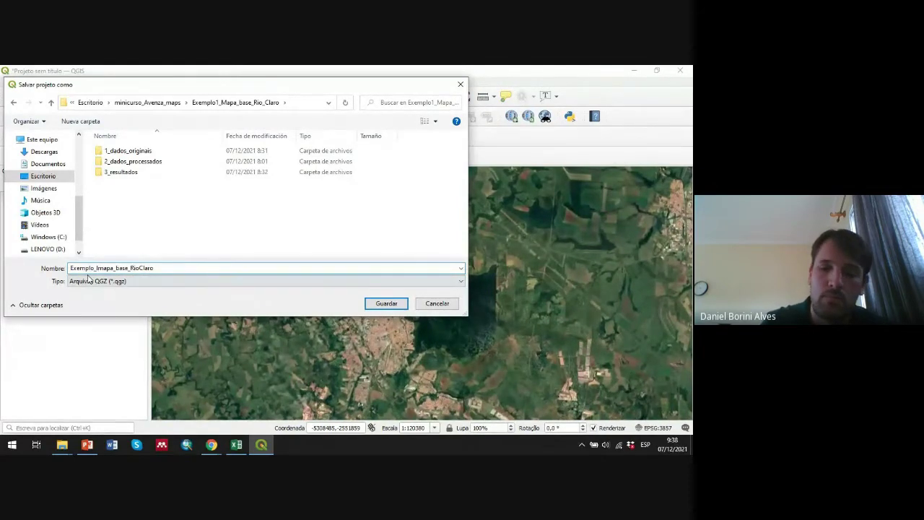
type("_")
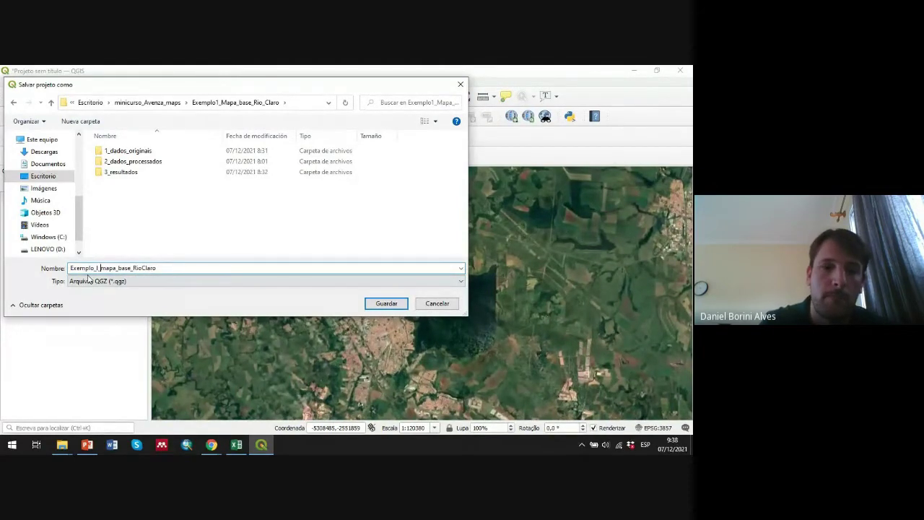
left_click(385, 306)
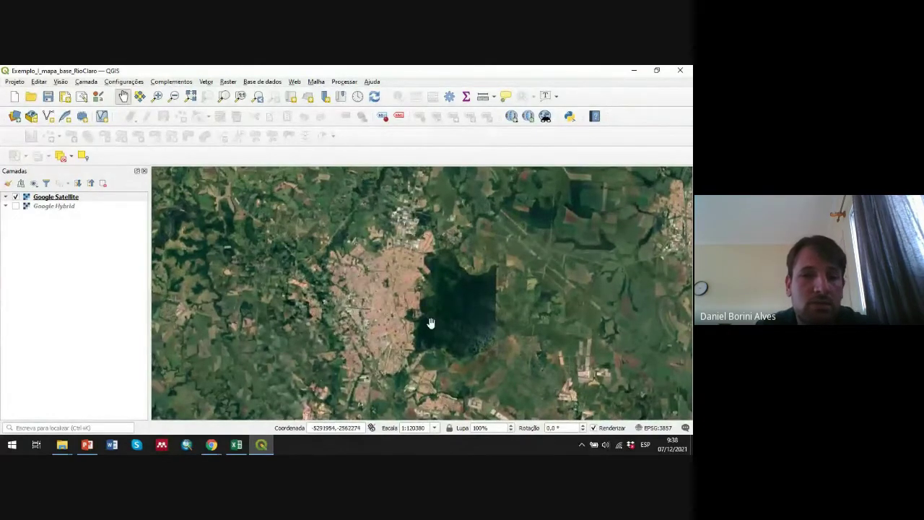
Set up a direct PDF export of the map at 300 dpi with geospatial PDF (GeoPDF) creation enabled, and cancel the export.
left_click(14, 82)
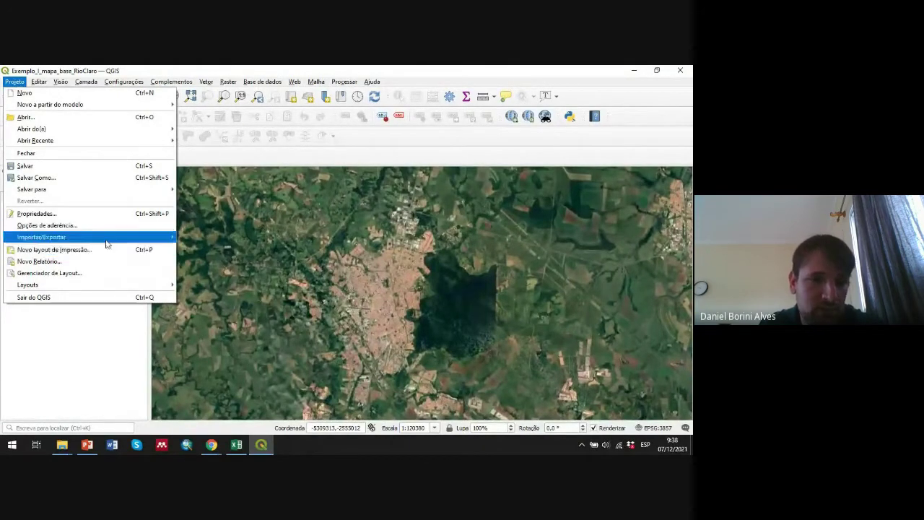
mouse_move(109, 237)
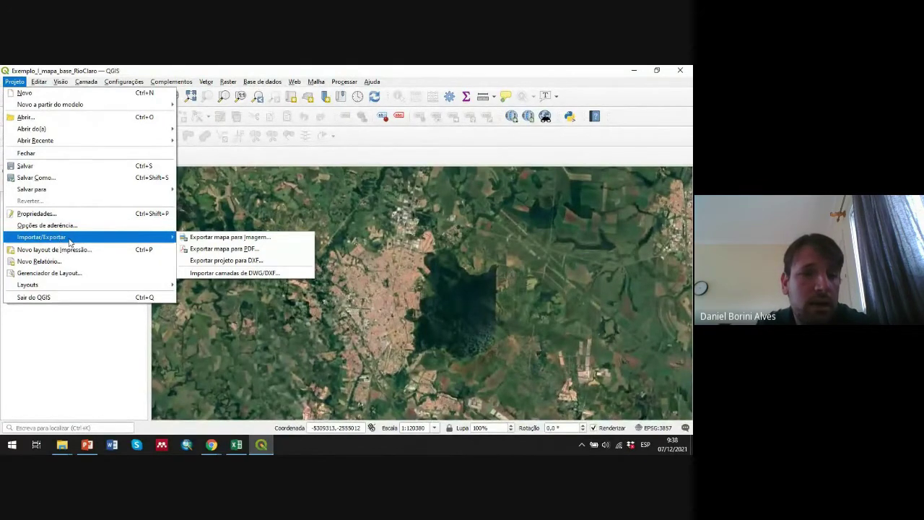
left_click(214, 249)
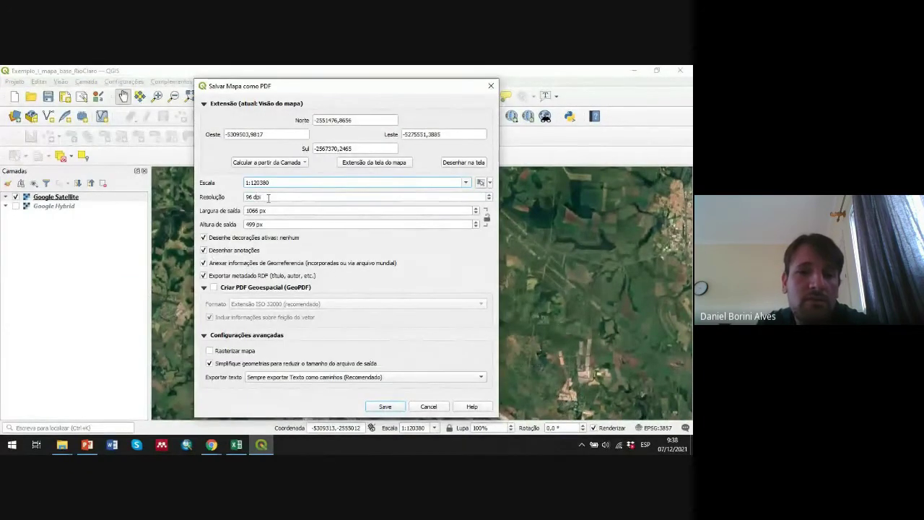
left_click_drag(268, 197, 244, 197)
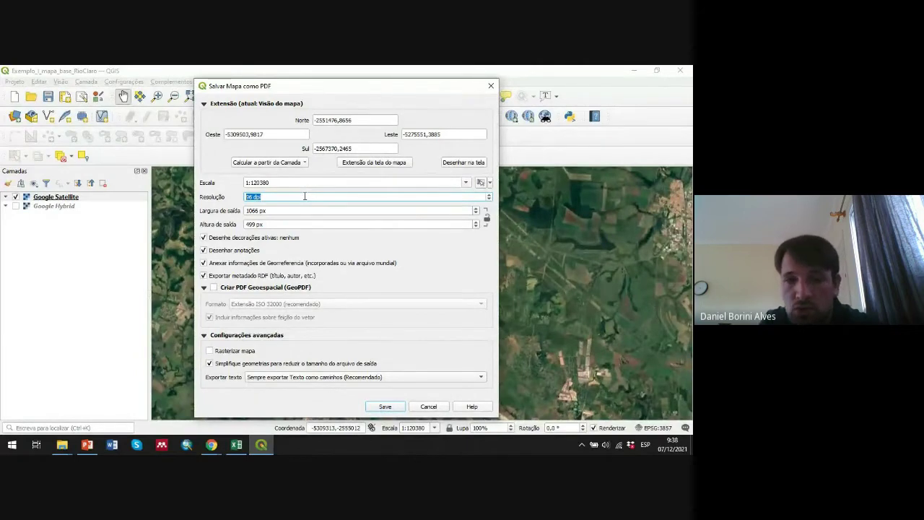
type("300")
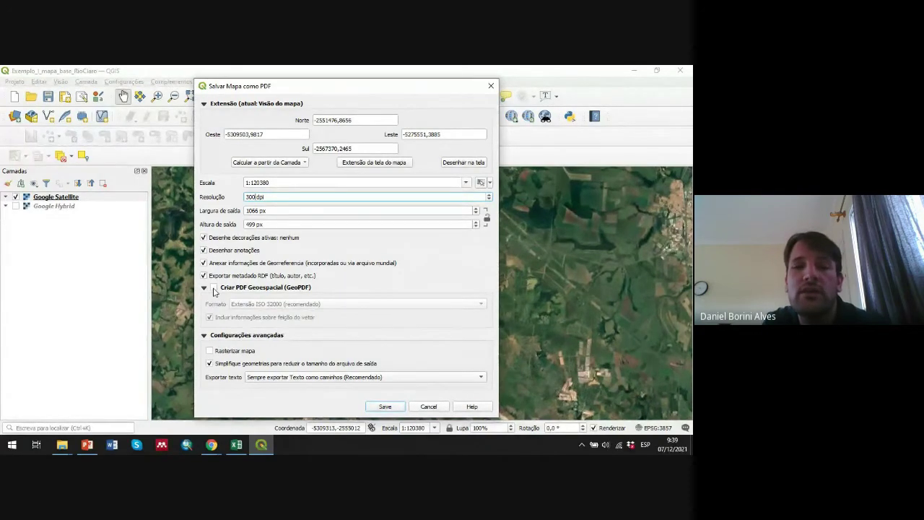
left_click(214, 288)
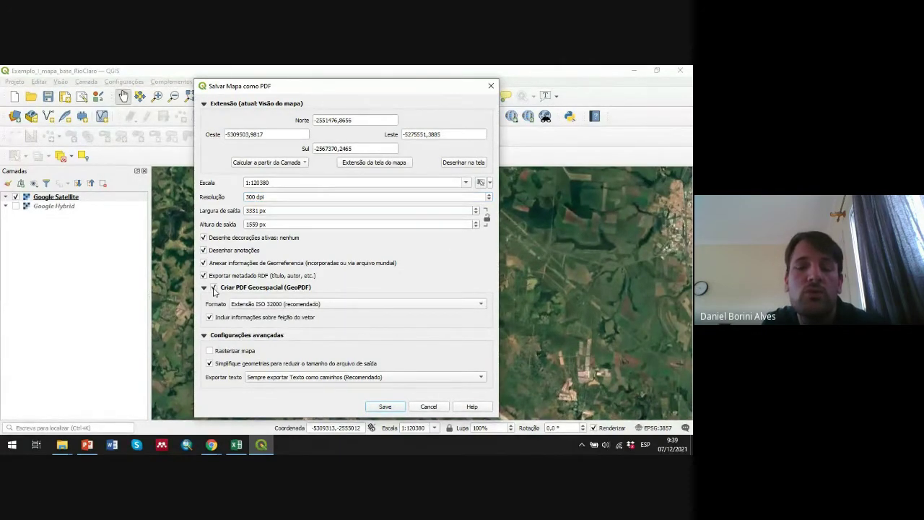
left_click(430, 407)
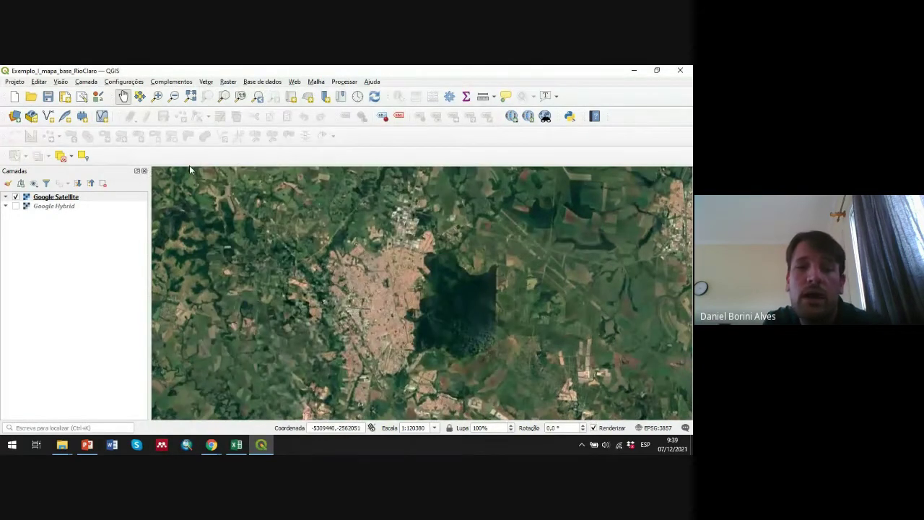
Create a new print layout titled Mapa_Exemplo_I.
left_click(14, 83)
left_click(14, 83)
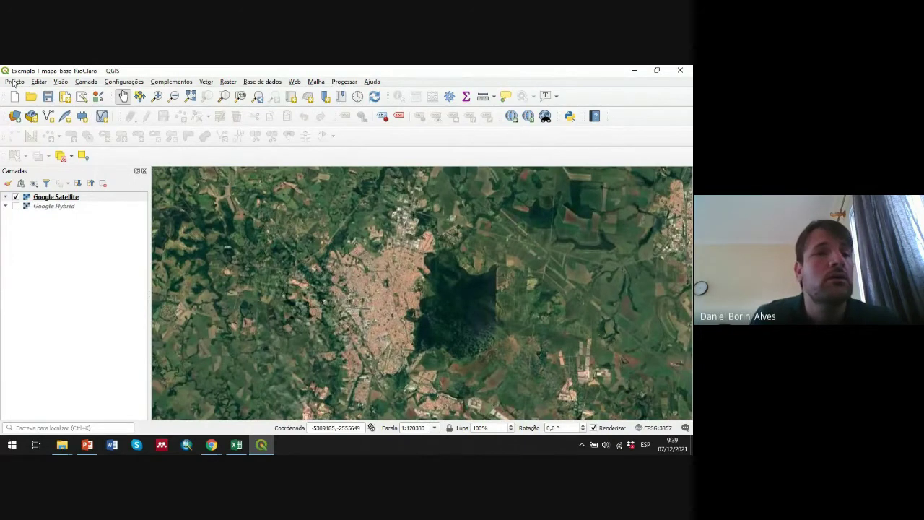
left_click(13, 82)
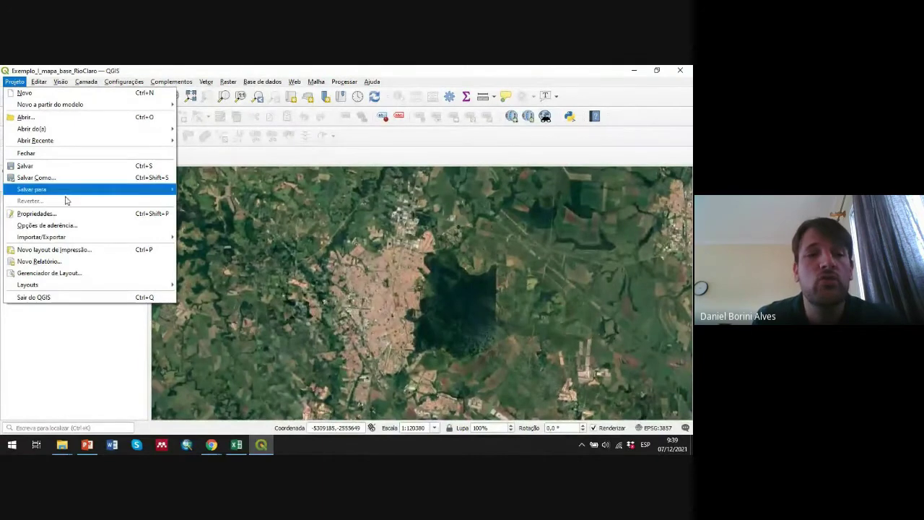
left_click(55, 250)
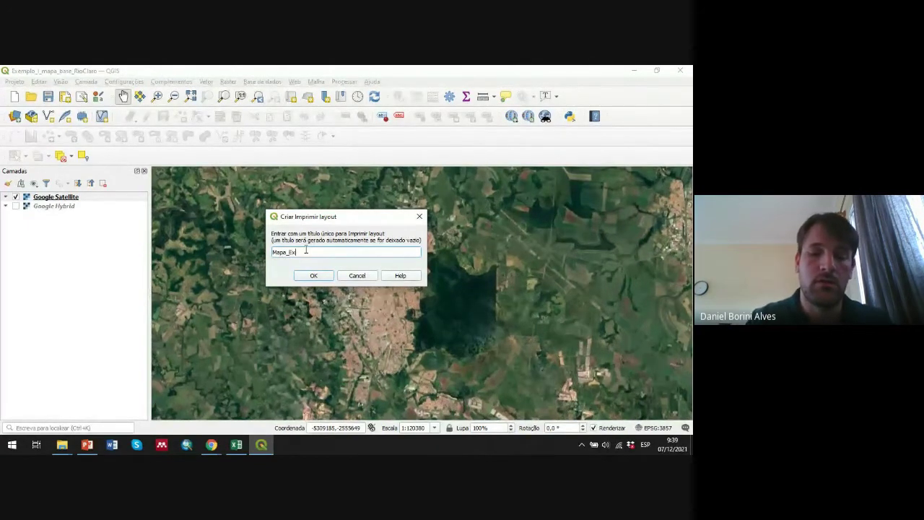
type("emplo_1")
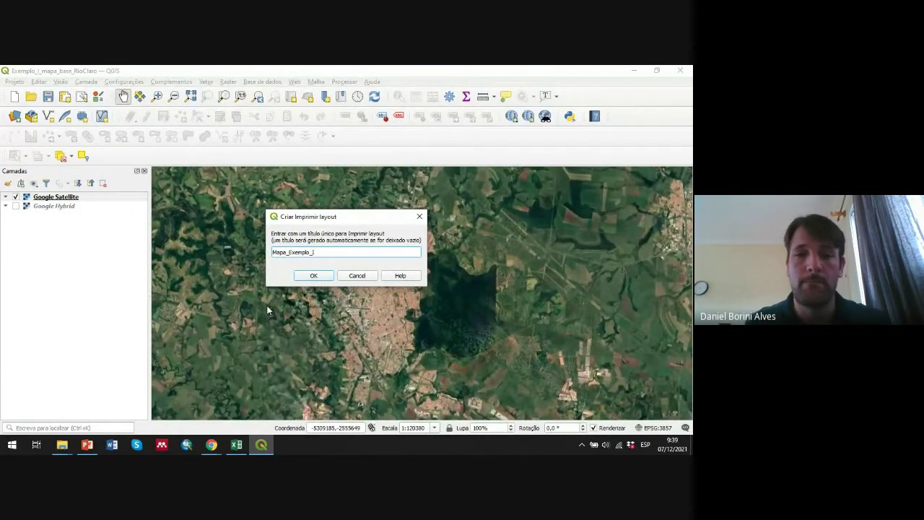
left_click(309, 275)
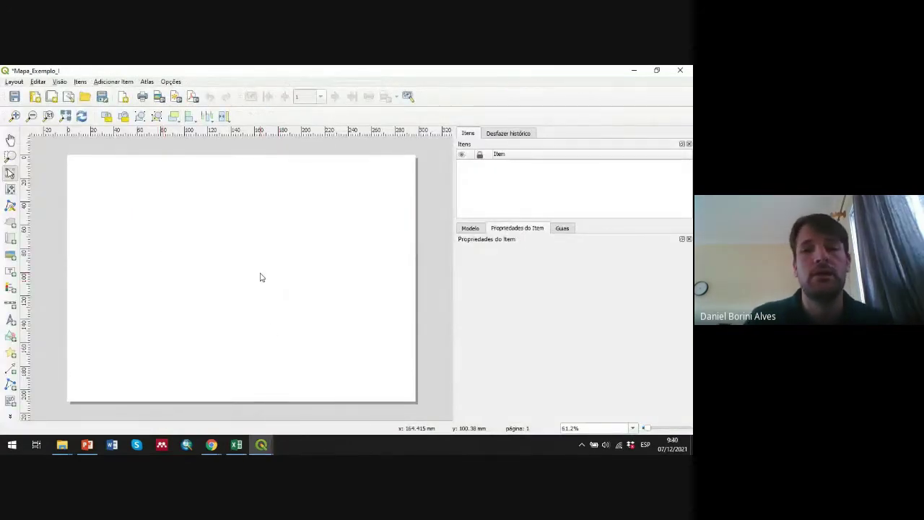
Move the layout window aside to reveal the project window behind it, and maximize the layout again.
left_click(657, 71)
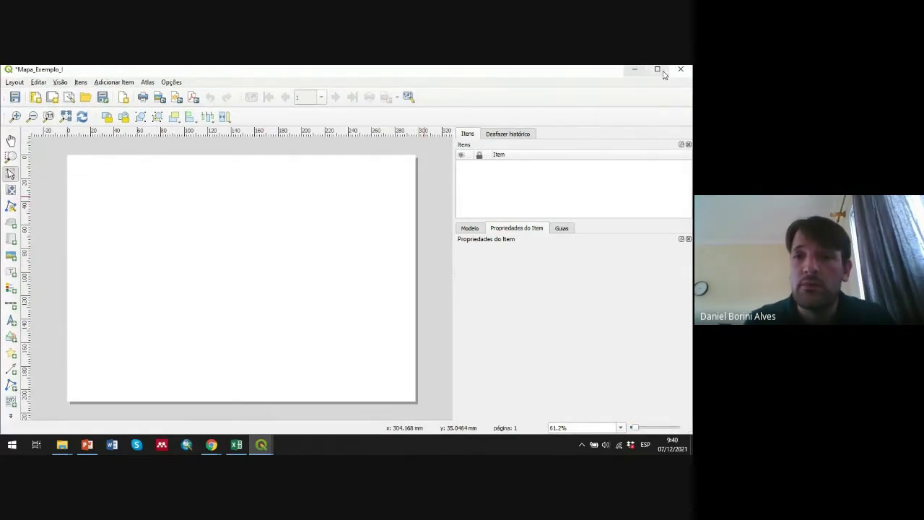
mouse_move(589, 75)
left_mouse_down()
mouse_move(563, 240)
mouse_move(600, 268)
mouse_move(590, 180)
mouse_move(592, 303)
mouse_move(586, 87)
left_mouse_up()
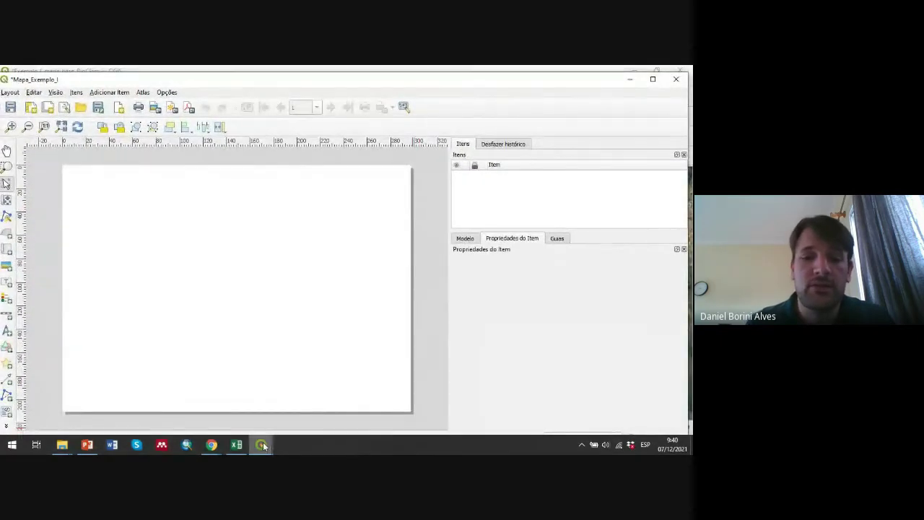
mouse_move(263, 445)
mouse_move(221, 409)
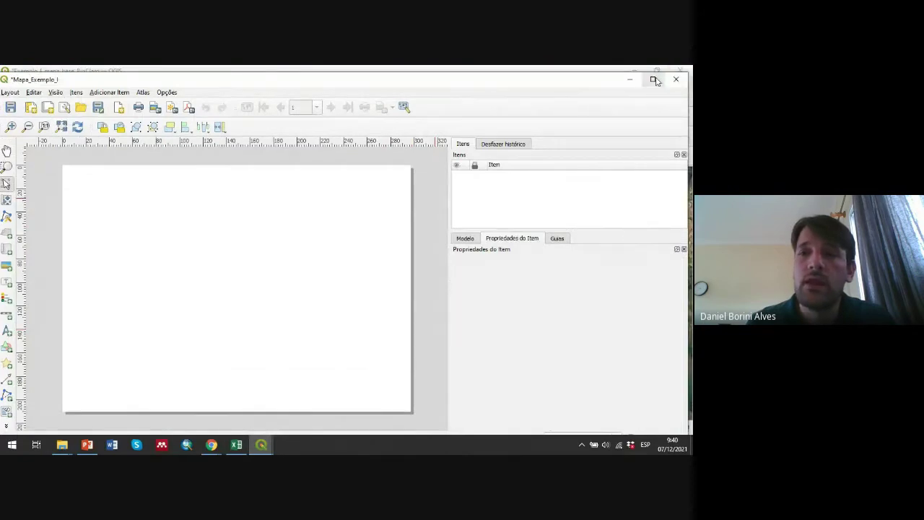
left_click(652, 78)
scroll(252, 292, "down", 2)
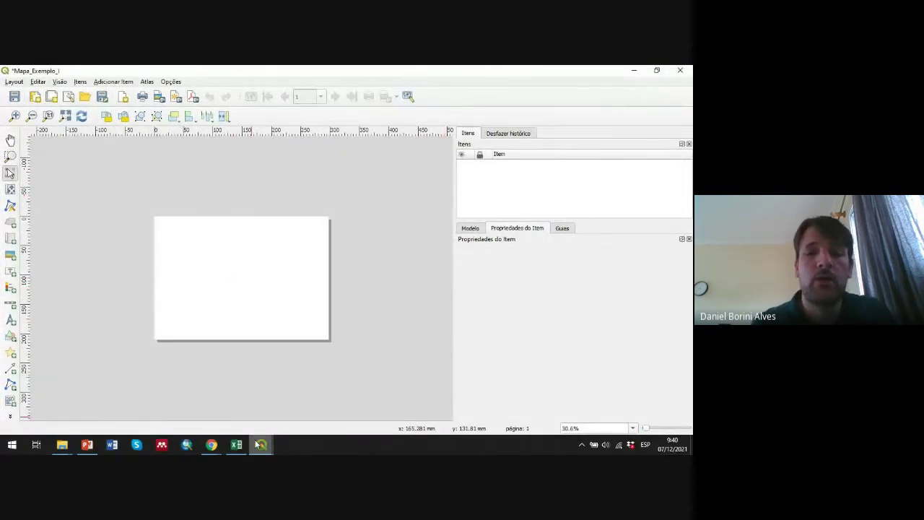
Zoom the project map to Rio Claro's eastern urban edge beside the forest at scale 1:30095, and return to the Mapa_Exemplo_I layout.
mouse_move(260, 446)
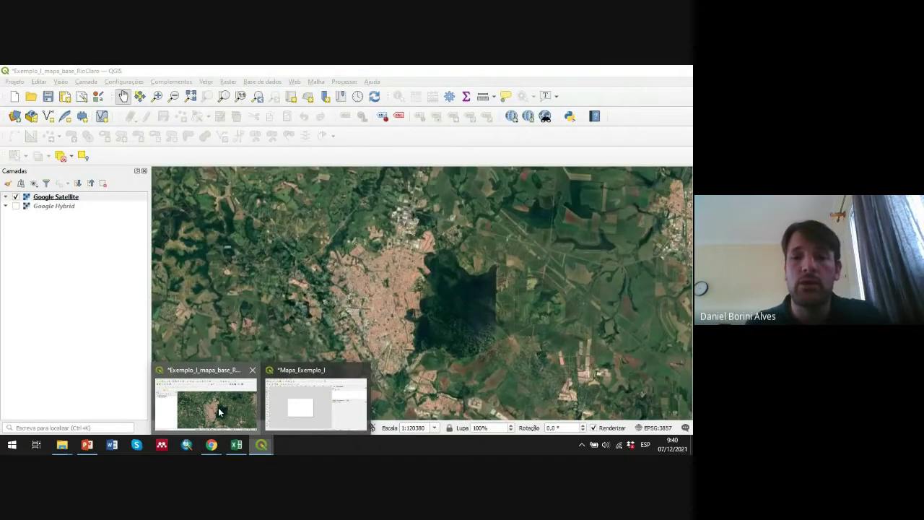
left_click(221, 411)
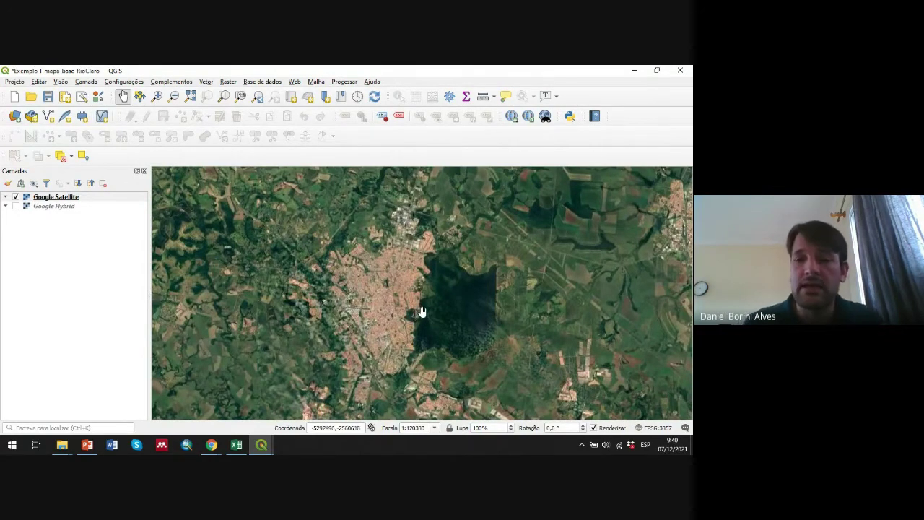
scroll(424, 317, "up", 1)
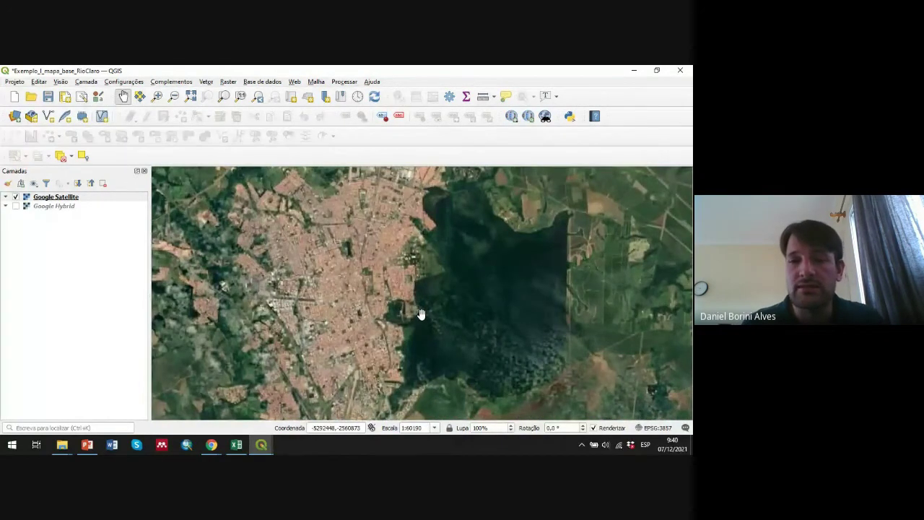
scroll(421, 315, "up", 1)
scroll(423, 244, "up", 1)
left_click_drag(423, 243, 434, 321)
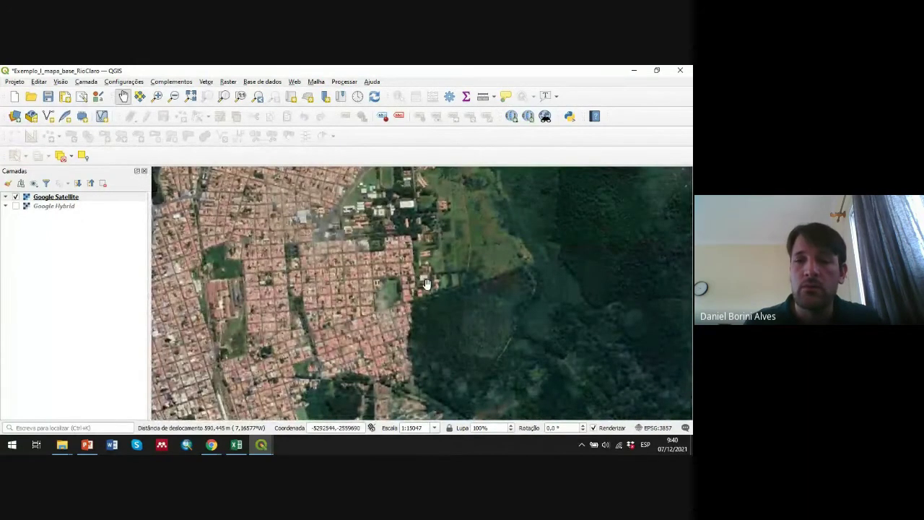
scroll(424, 278, "down", 1)
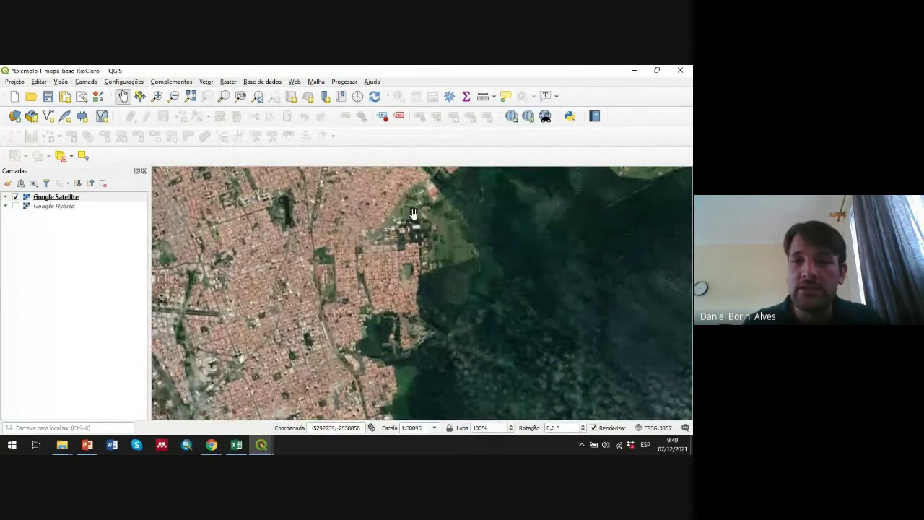
scroll(410, 327, "up", 1)
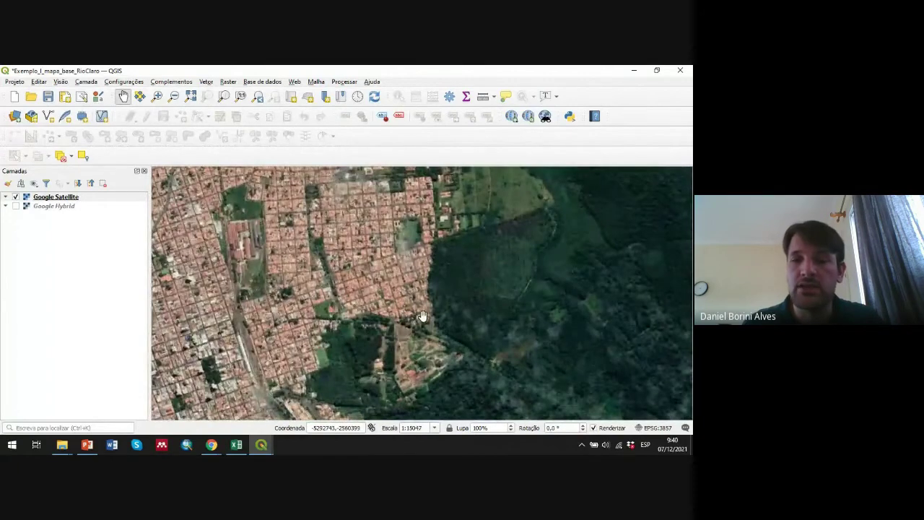
scroll(440, 275, "down", 1)
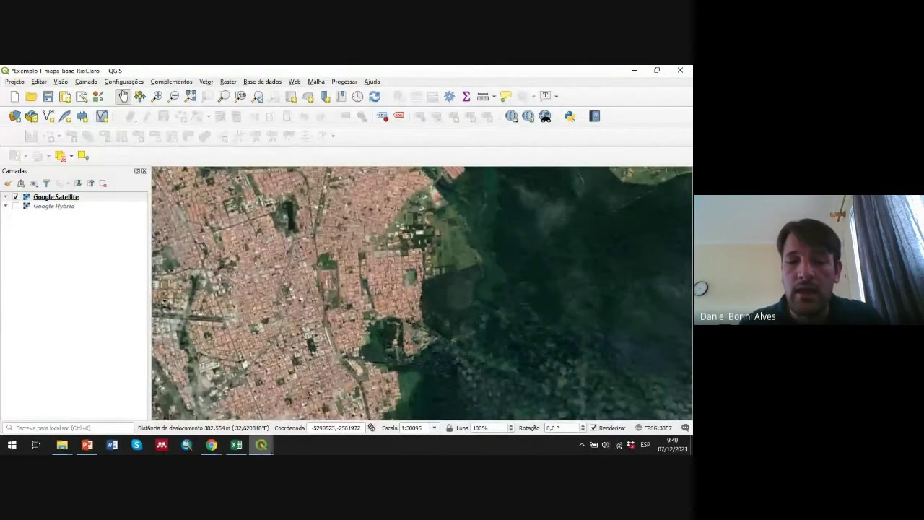
mouse_move(261, 445)
left_click(318, 406)
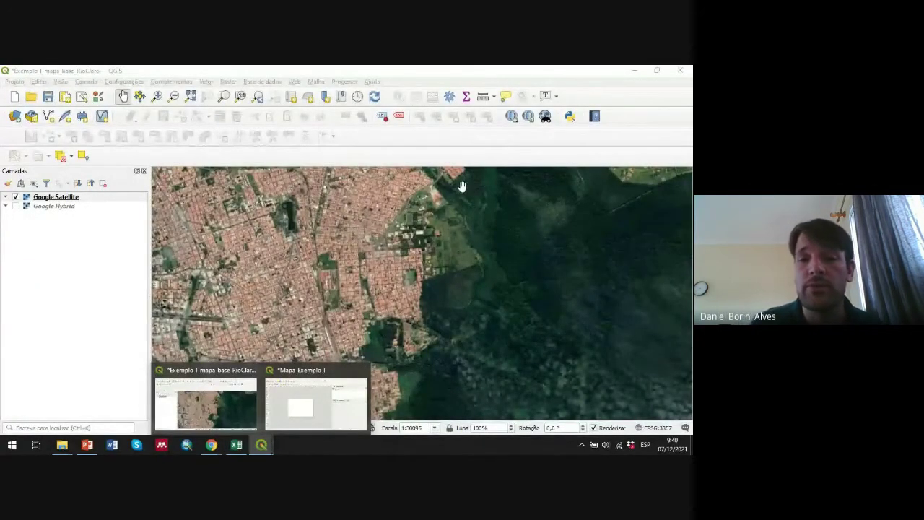
Reframe the project map on the city's eastern edge and forest, and add it as a map item nearly filling the Mapa_Exemplo_I page.
left_click_drag(430, 194, 505, 195)
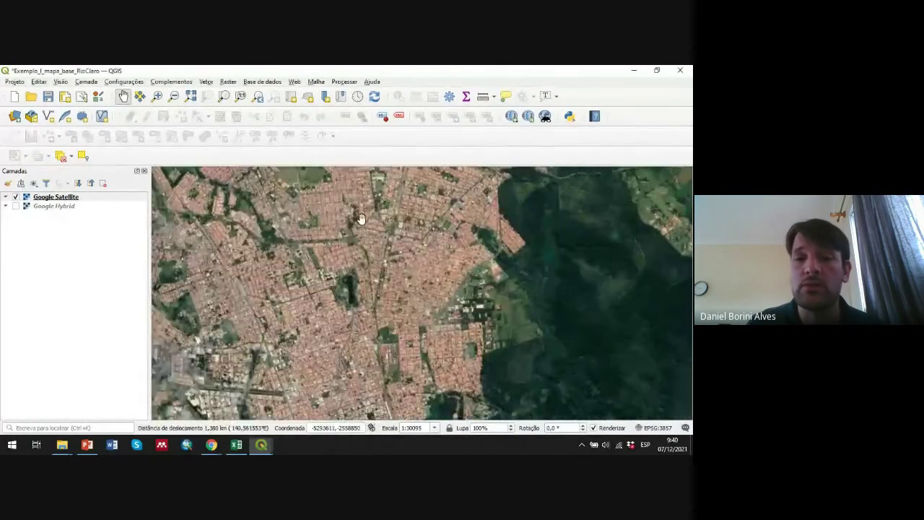
left_click_drag(584, 244, 445, 297)
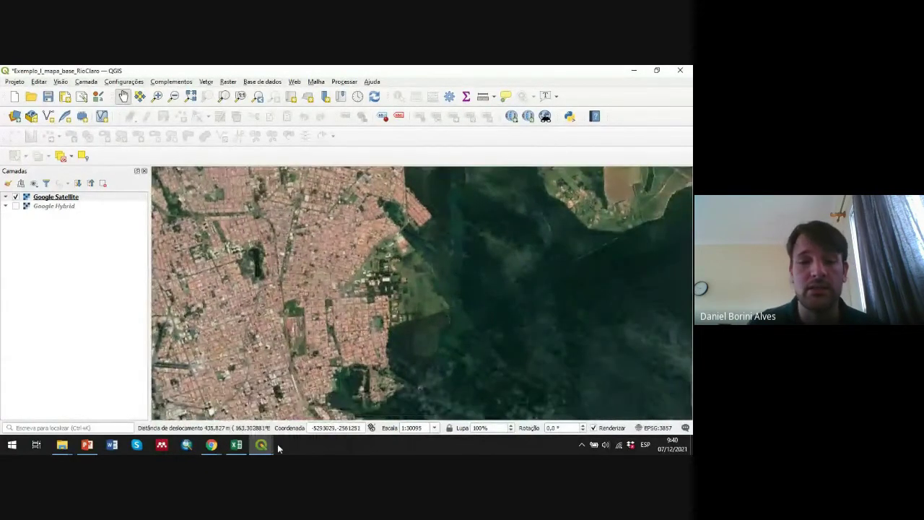
left_click(324, 408)
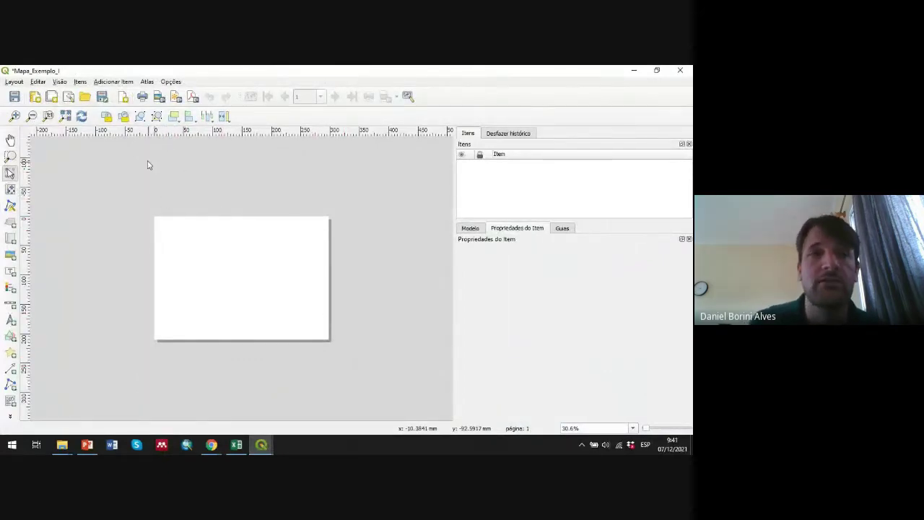
left_click(120, 82)
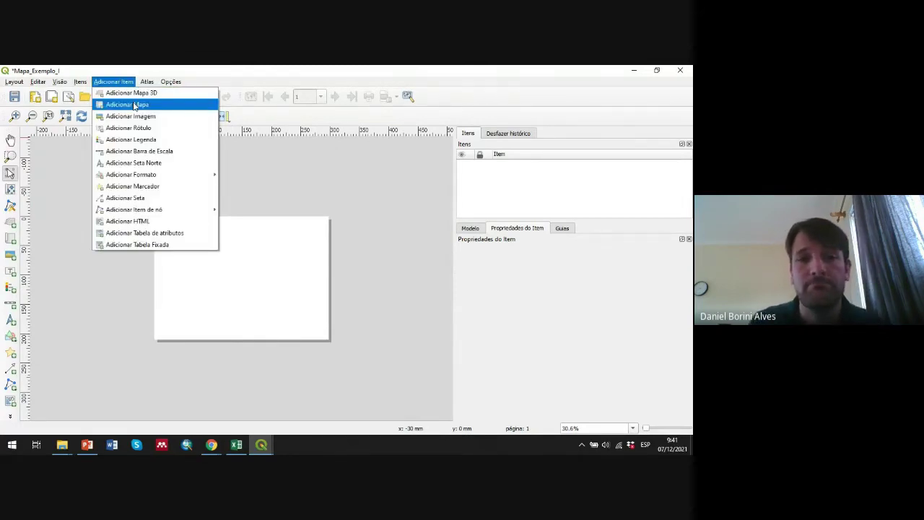
left_click(134, 106)
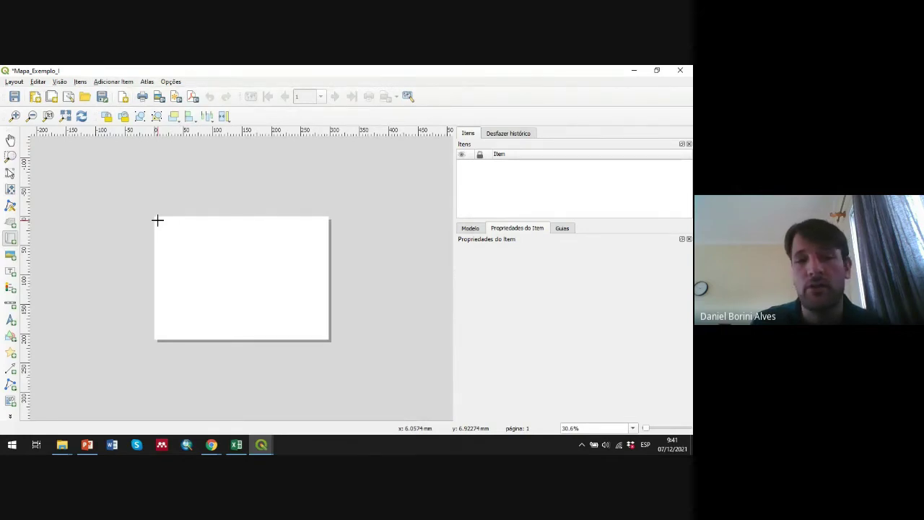
left_click_drag(157, 219, 327, 336)
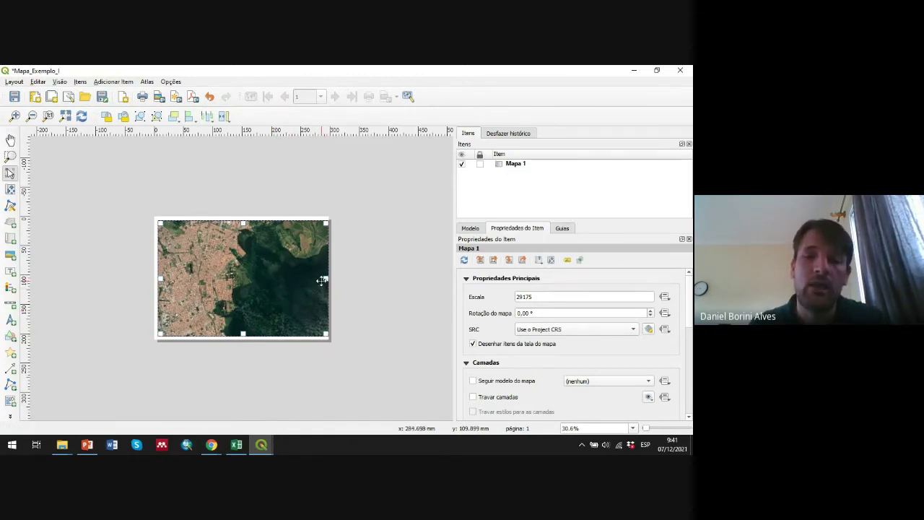
Narrow the map item slightly on both sides to leave wider page margins, and set its scale to 25000.
left_click_drag(326, 279, 320, 279)
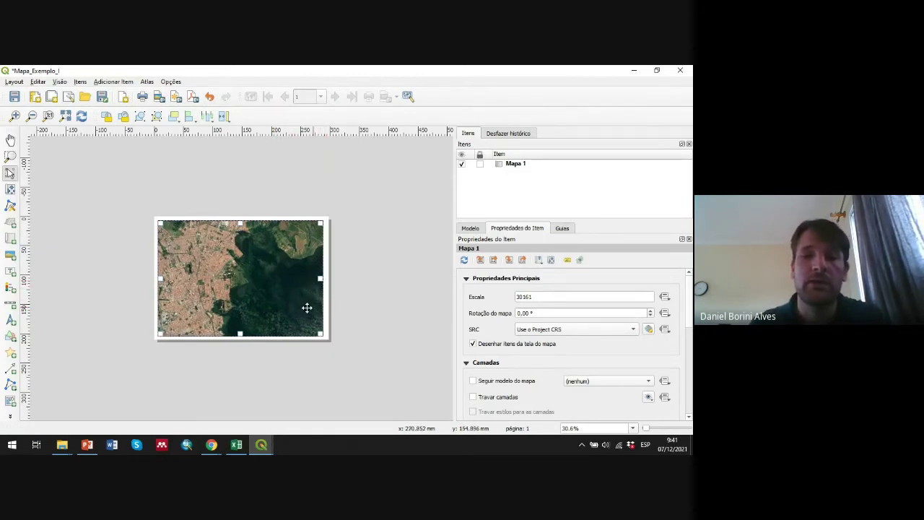
left_click_drag(158, 278, 163, 278)
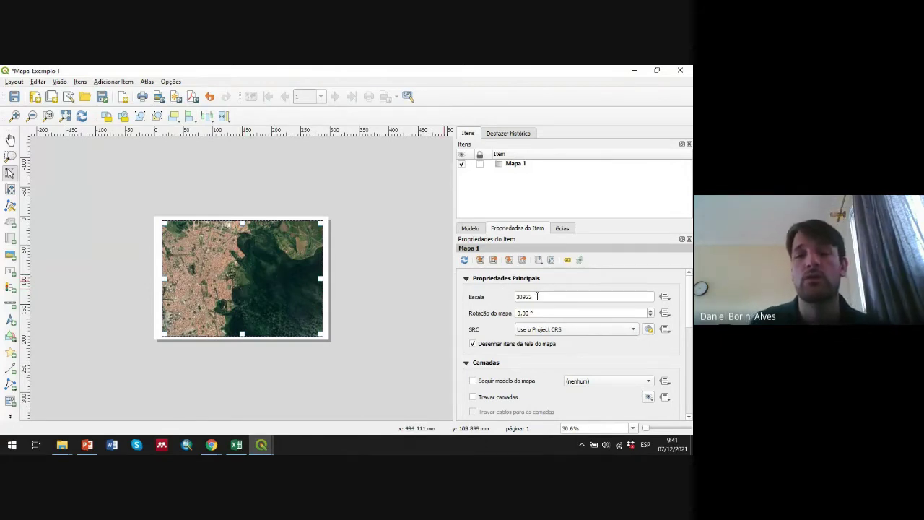
left_click_drag(537, 296, 525, 294)
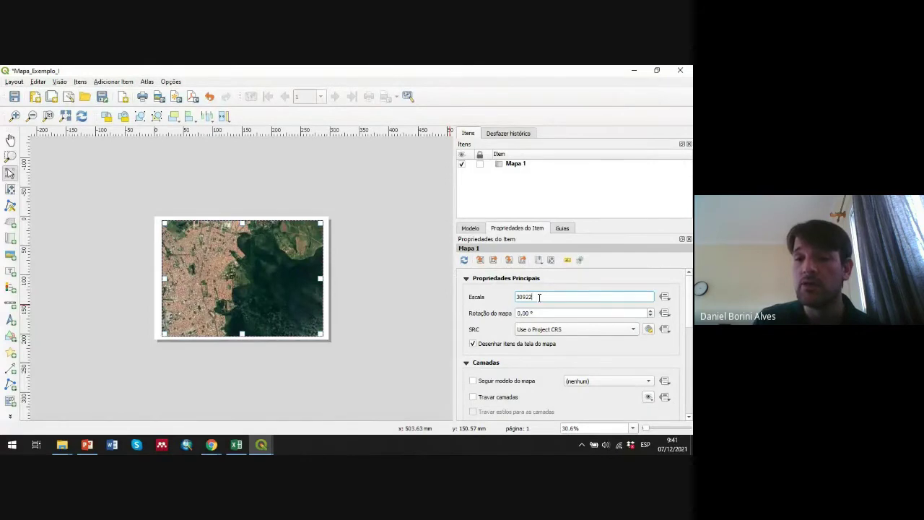
left_click_drag(534, 298, 517, 297)
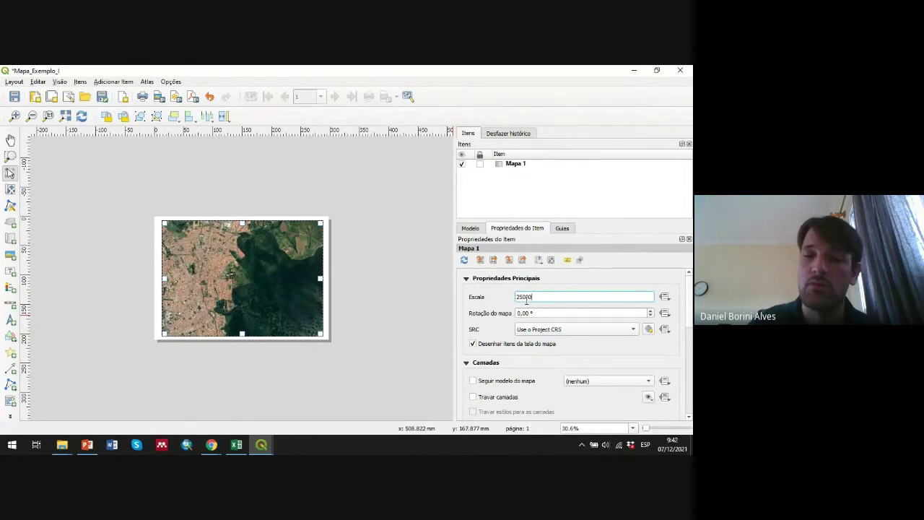
key("Return")
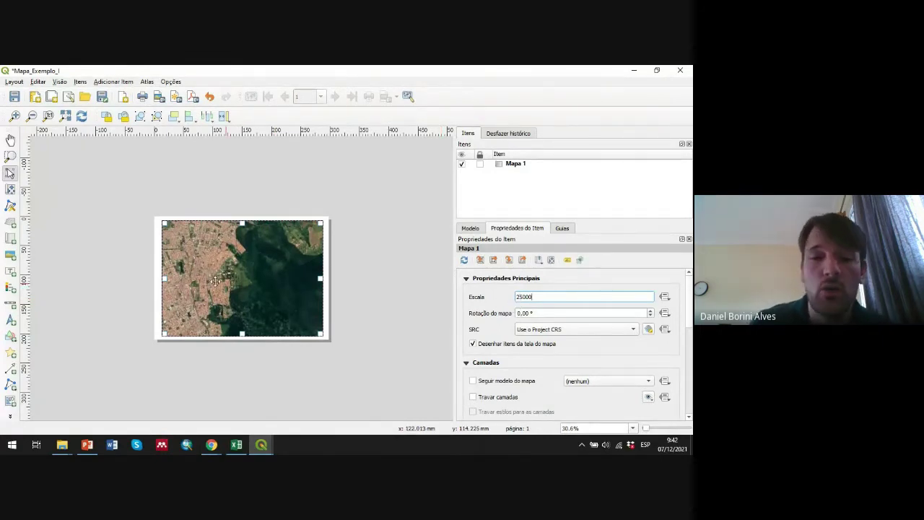
scroll(204, 281, "up", 1)
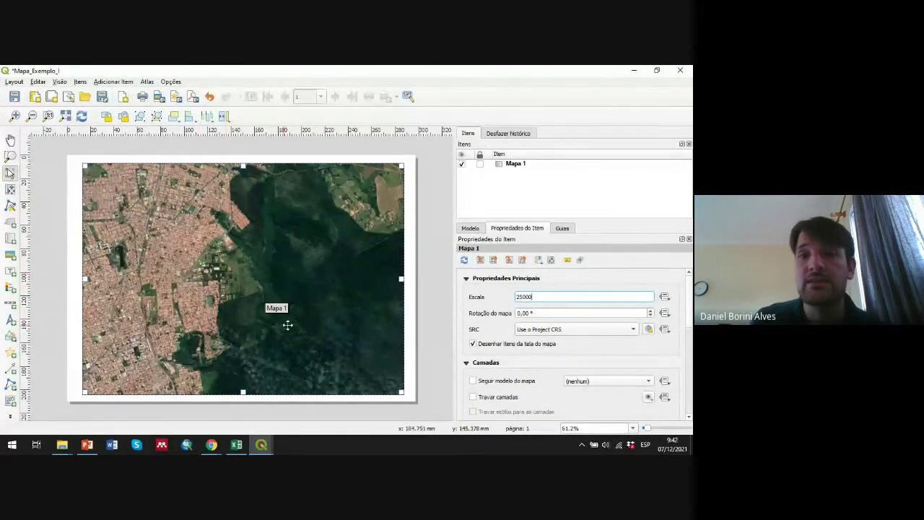
left_click(423, 299)
left_click(307, 319)
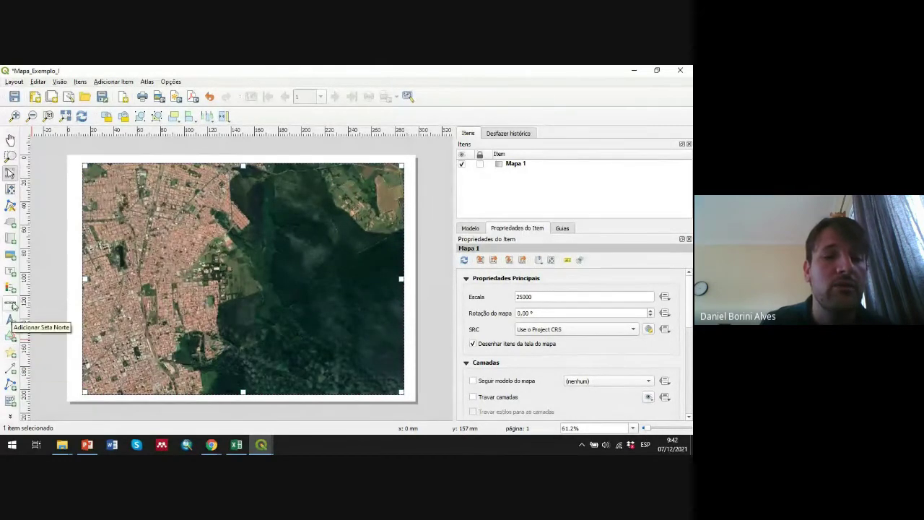
Add a small north arrow over the dark forest area near the map's lower-right corner.
left_click(114, 82)
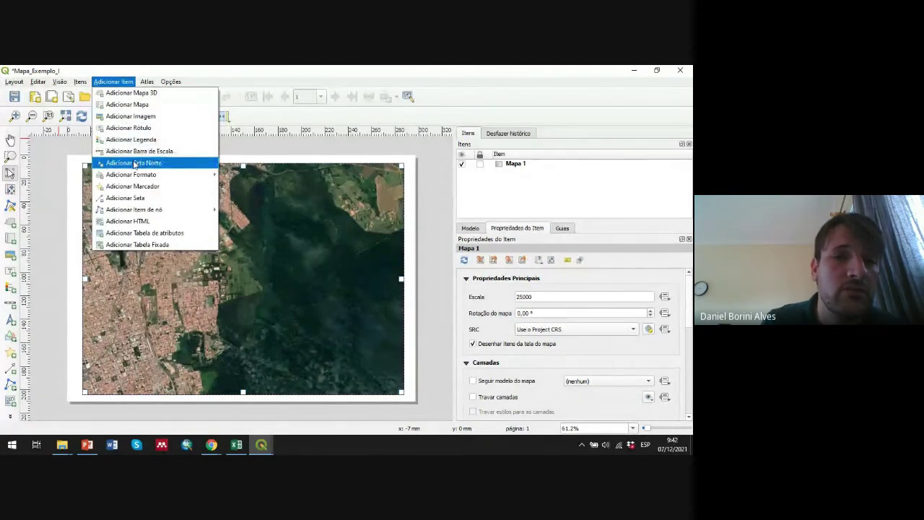
left_click(177, 165)
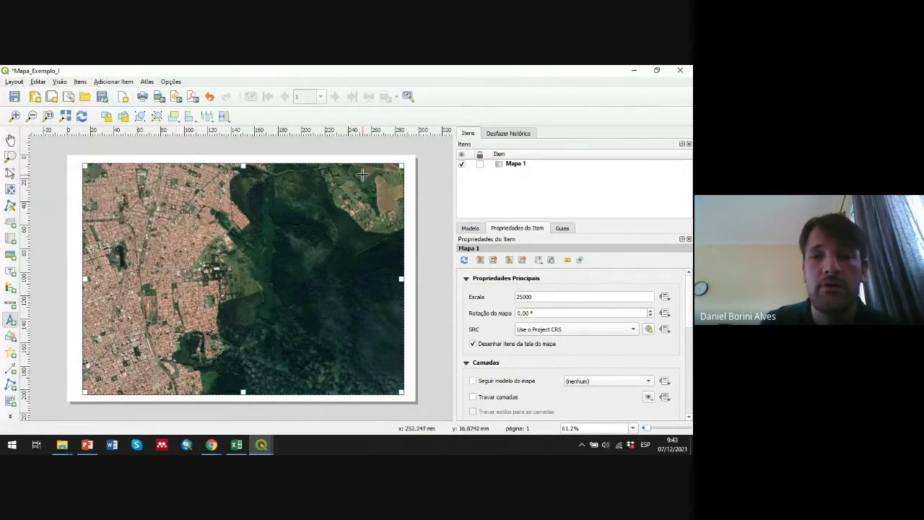
left_click_drag(363, 172, 371, 349)
left_click(426, 327)
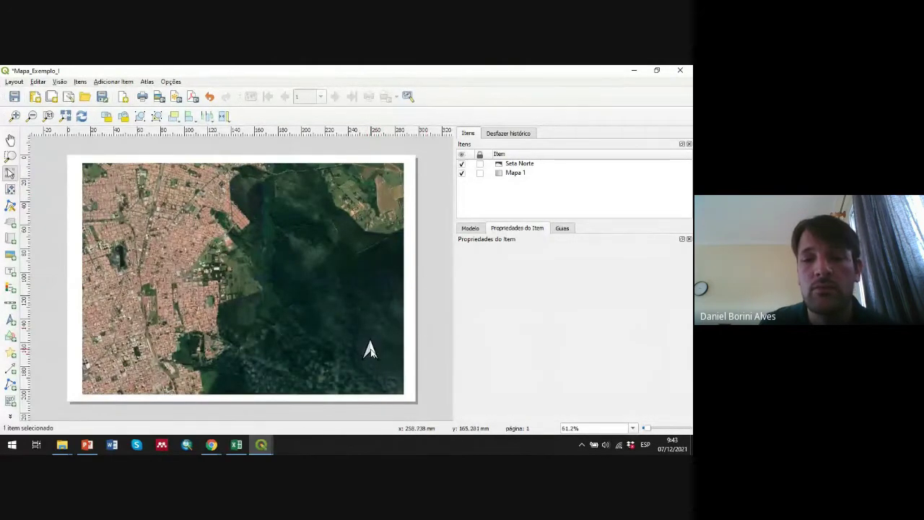
Change the north arrow's SVG symbol to NorthArrow_02.svg, the arrow with an N above it.
left_click(372, 351)
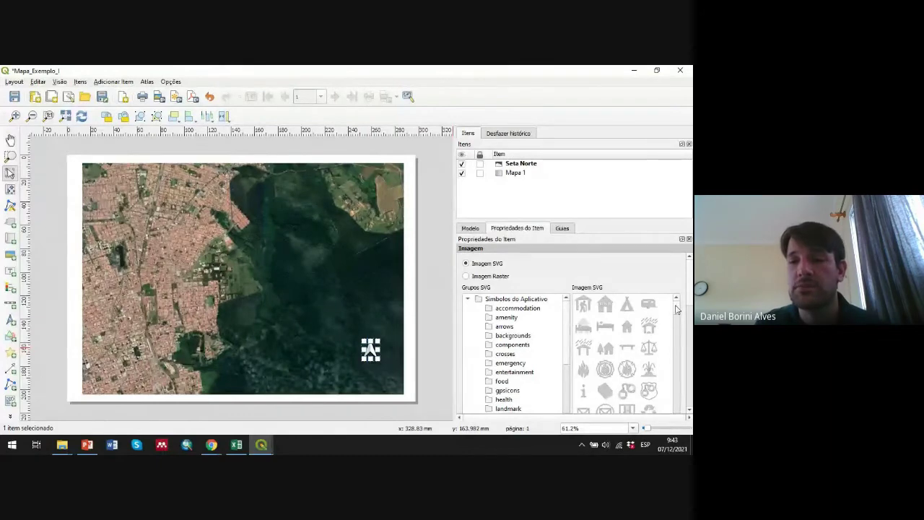
left_click_drag(679, 310, 679, 321)
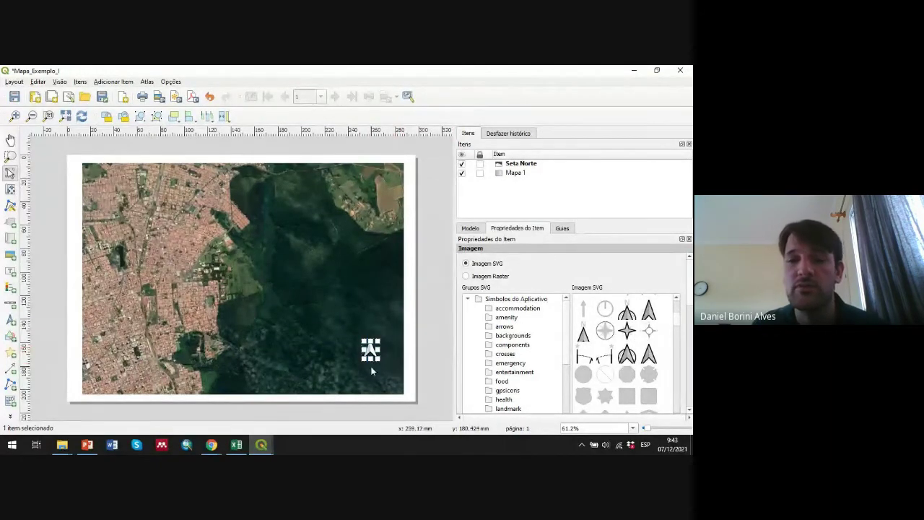
left_click(432, 336)
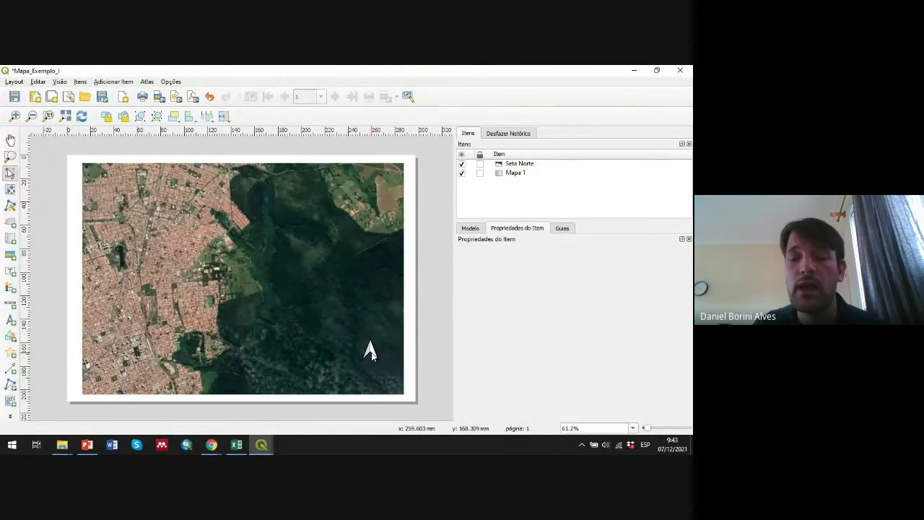
left_click(371, 350)
left_click_drag(677, 310, 676, 323)
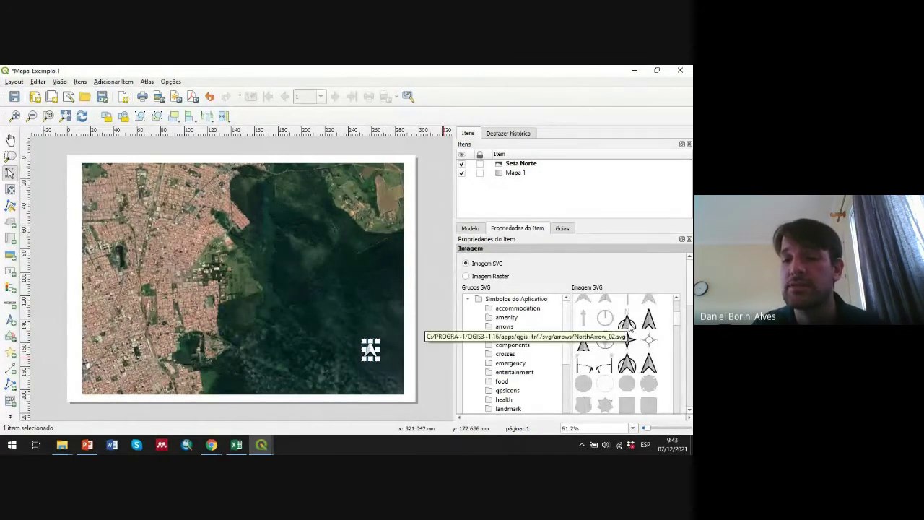
left_click(629, 326)
left_click(426, 368)
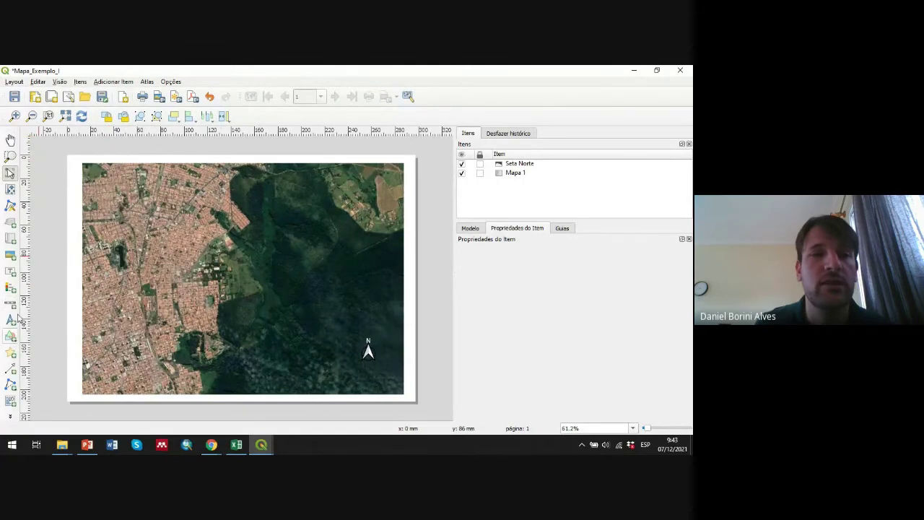
Add a scale bar for Mapa 1 below the north arrow and shift it fully inside the map's lower-right corner.
left_click(116, 83)
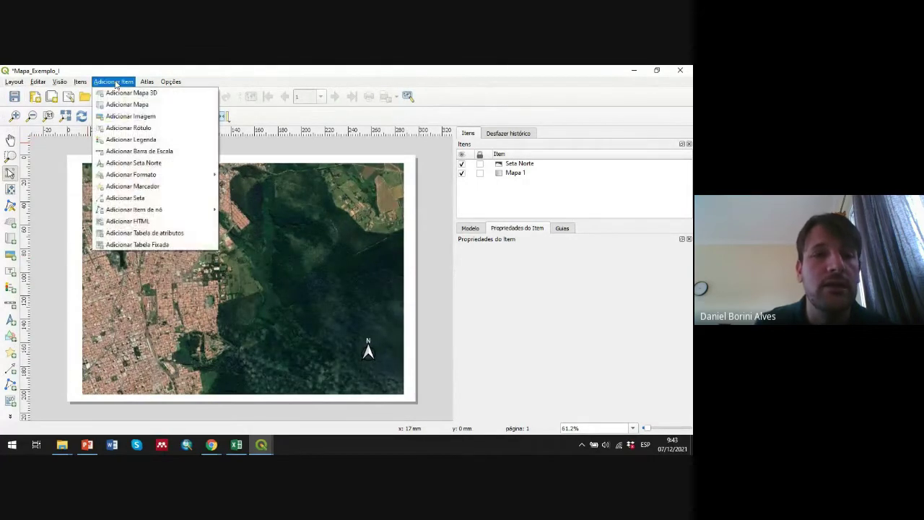
left_click(183, 151)
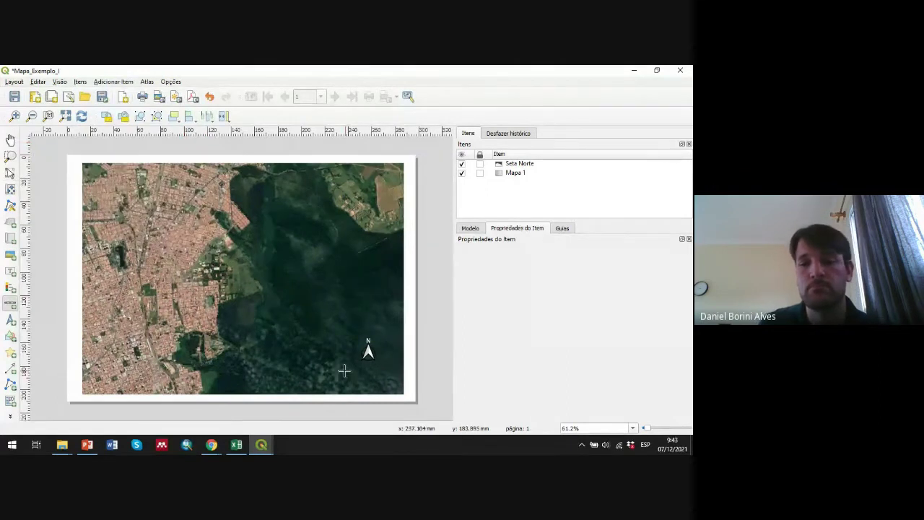
left_click_drag(342, 373, 395, 384)
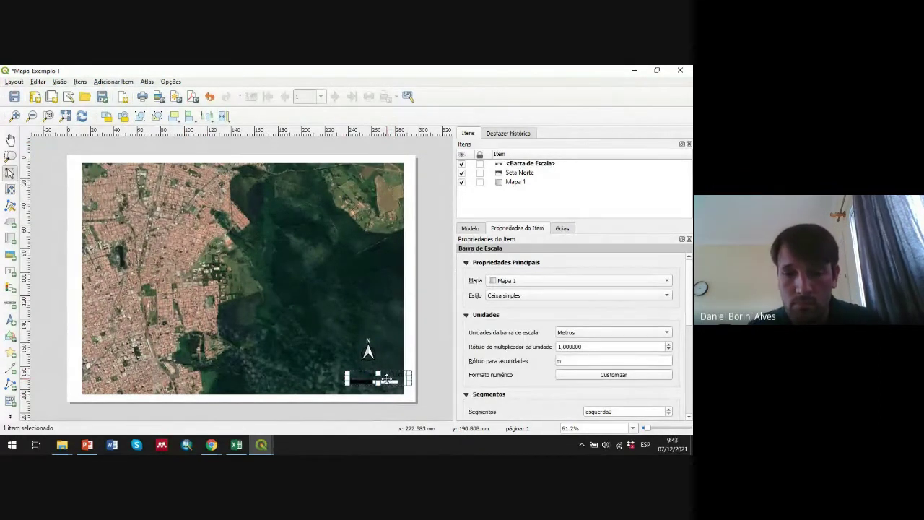
left_click_drag(388, 380, 375, 379)
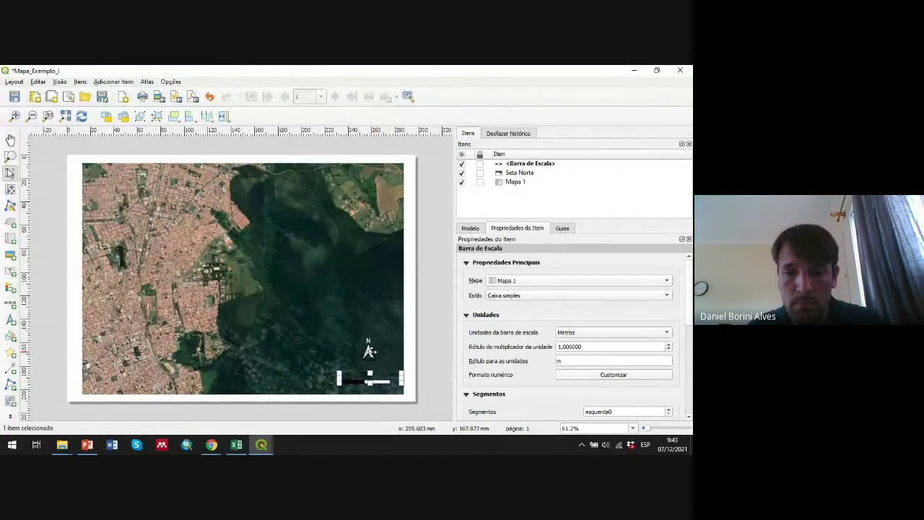
Move the north arrow slightly toward the centre of the scale bar, and nudge the scale bar up from the map's bottom edge.
left_click(369, 351)
left_click_drag(368, 350, 362, 354)
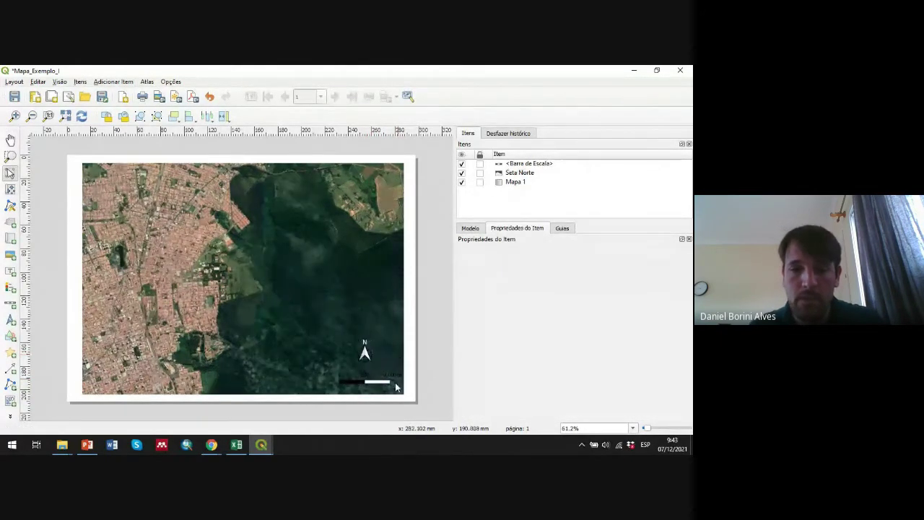
left_click(367, 392)
left_click(370, 383)
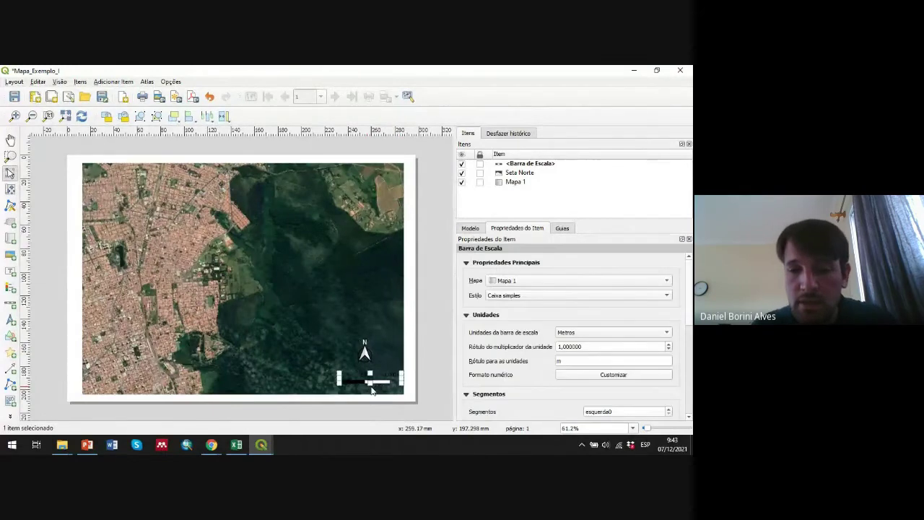
left_click(426, 371)
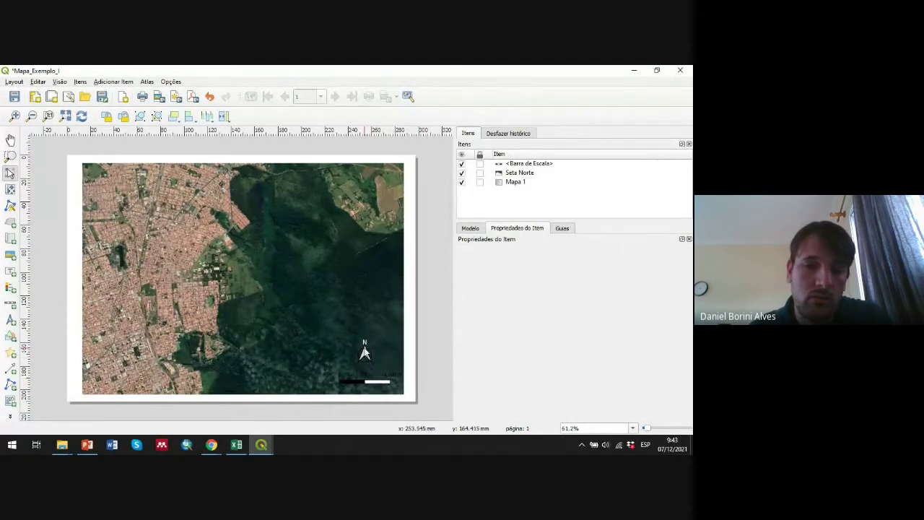
left_click(366, 354)
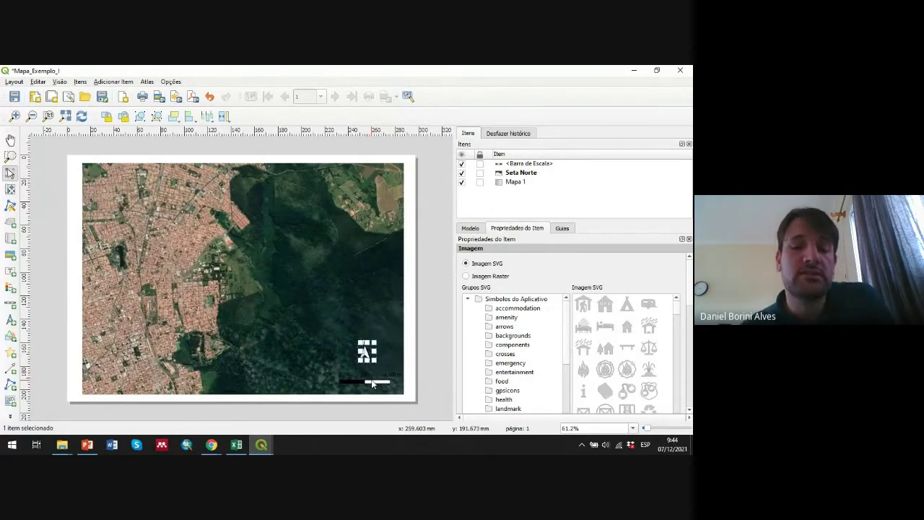
left_click(372, 383)
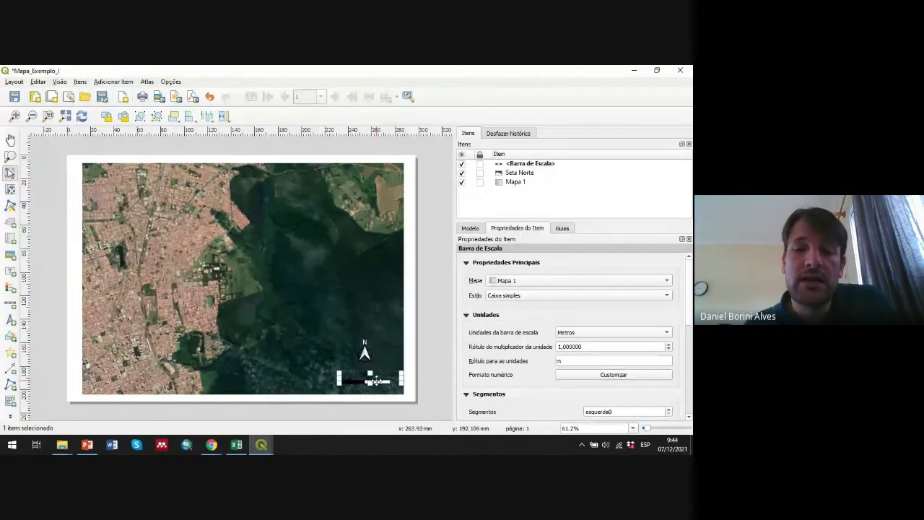
left_click(421, 351)
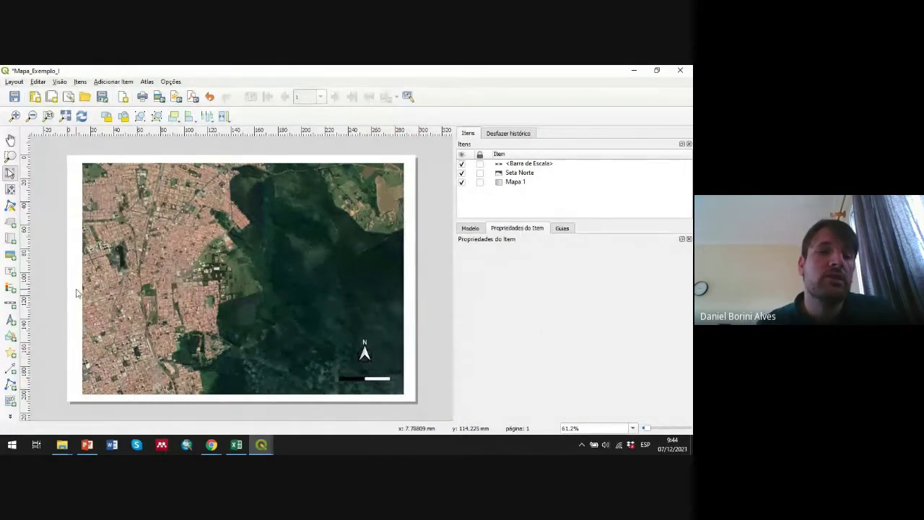
Add a small text label over the urban area near the map's upper-left corner.
left_click(109, 82)
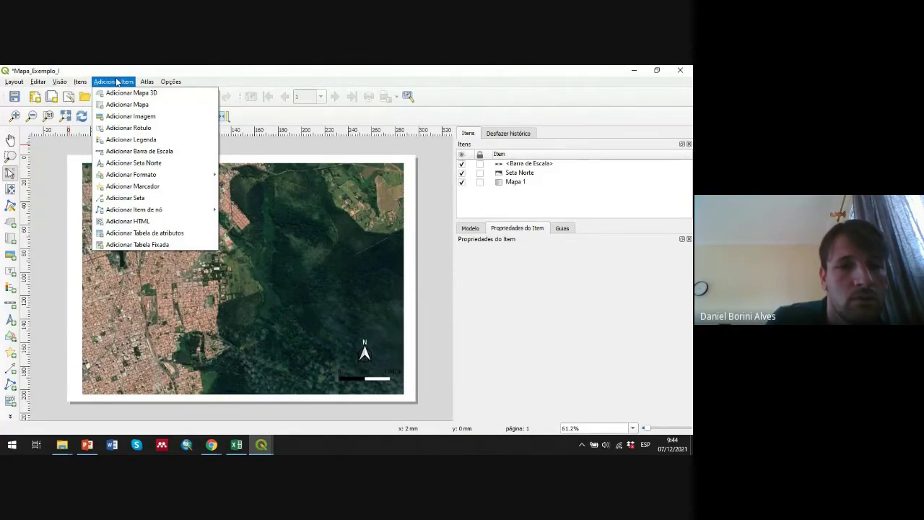
left_click(117, 81)
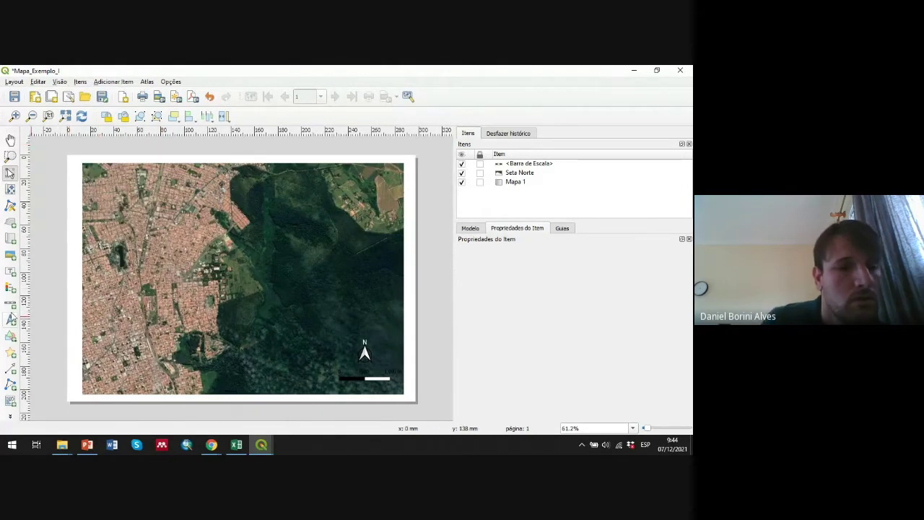
left_click(13, 276)
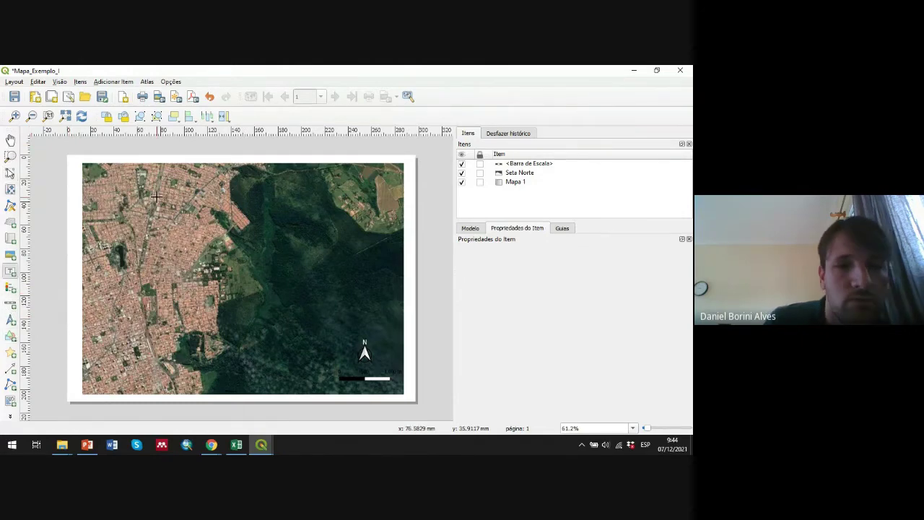
left_click(110, 83)
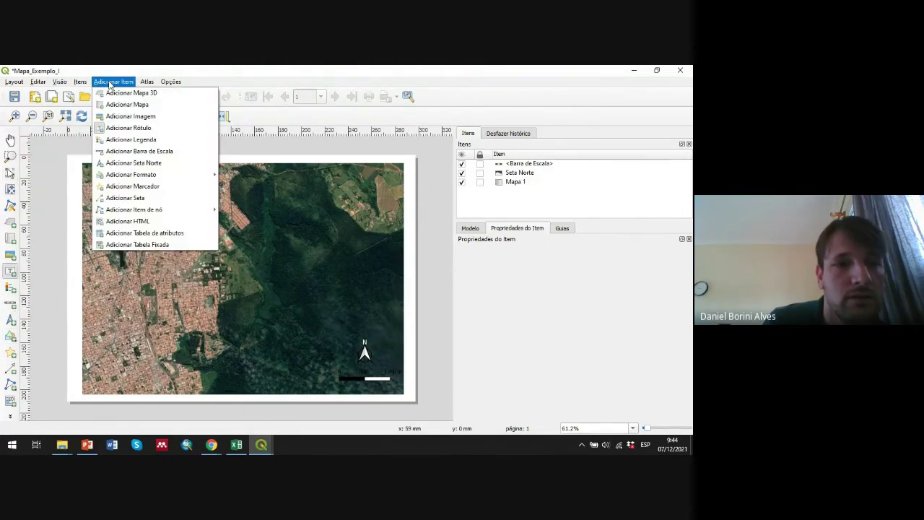
left_click(129, 128)
left_click_drag(113, 171, 187, 186)
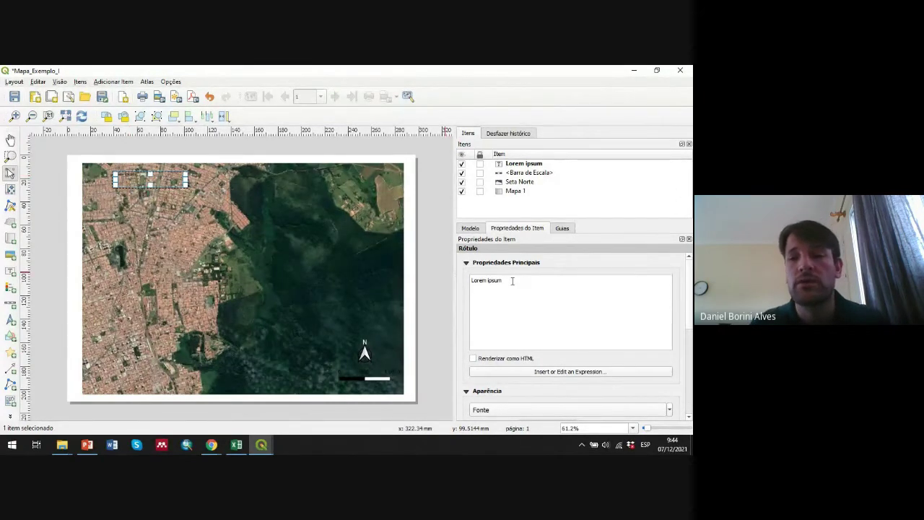
Replace the label's placeholder text with the title "MAPA BASE SETOR LESTE RIO CLARO (SP)".
left_click_drag(501, 280, 462, 285)
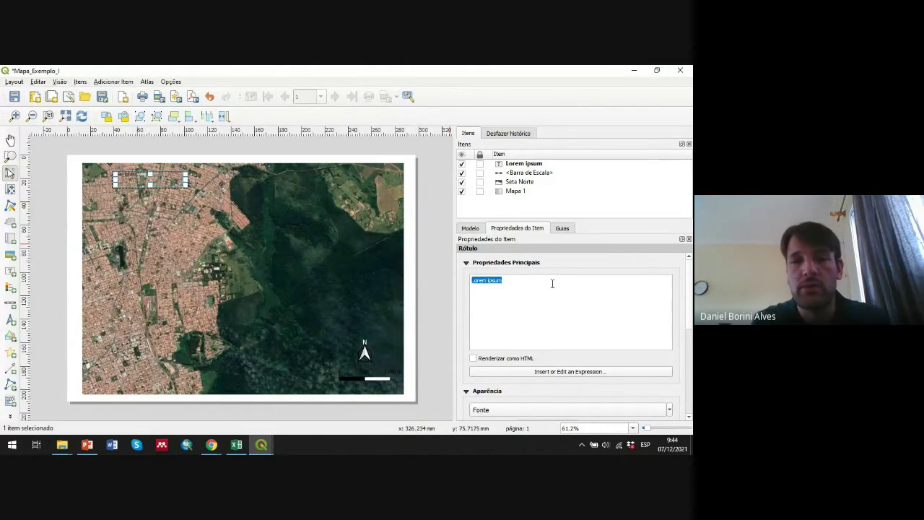
type("MAPA")
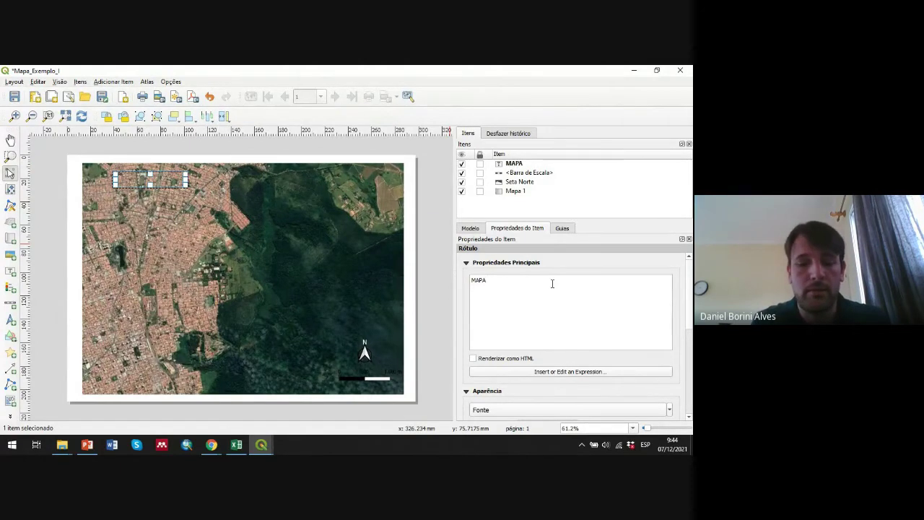
type(" BASE SETOR L")
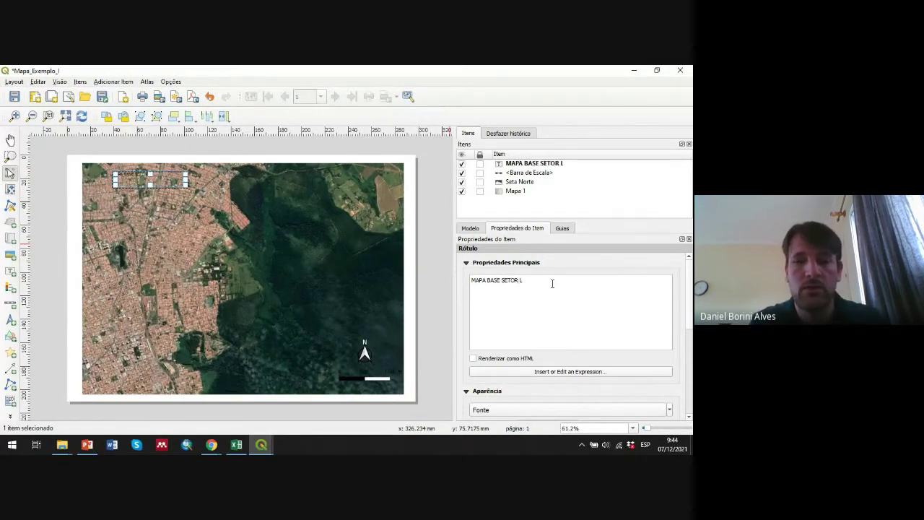
type("ESTE RIO")
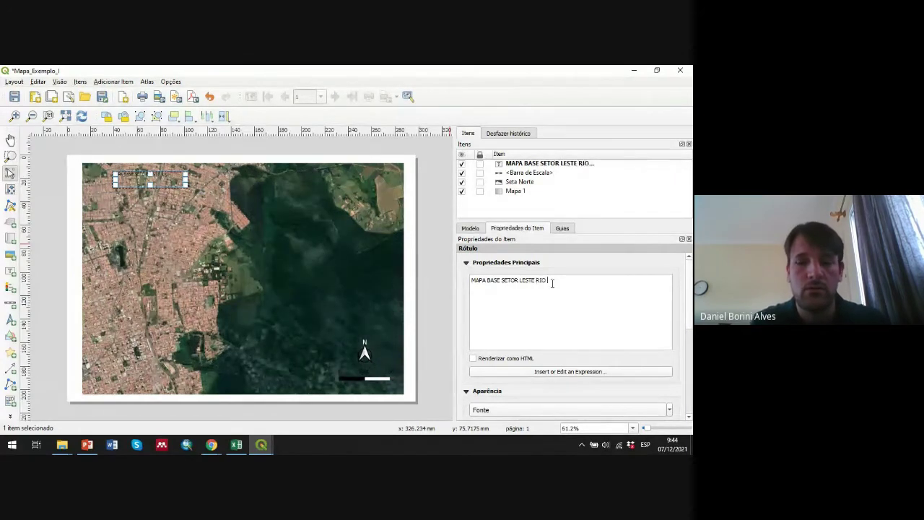
type(" CLARO ")
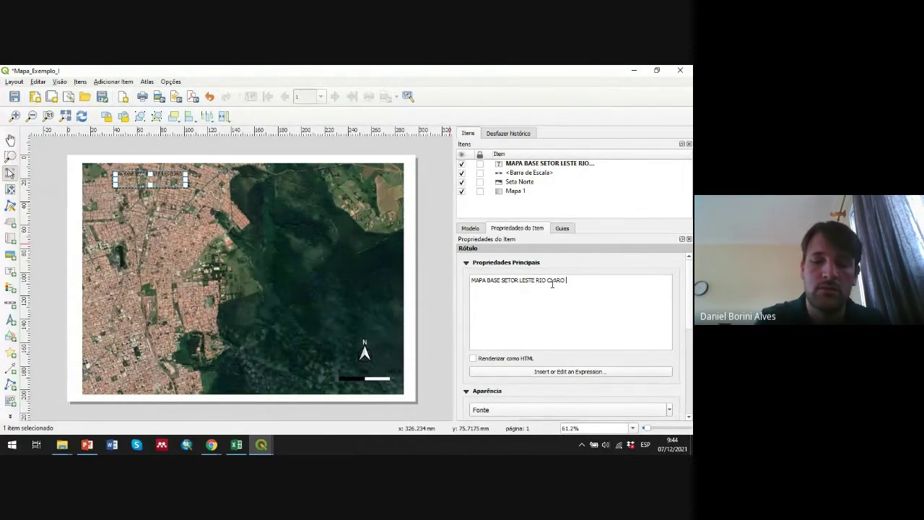
type("(SP")
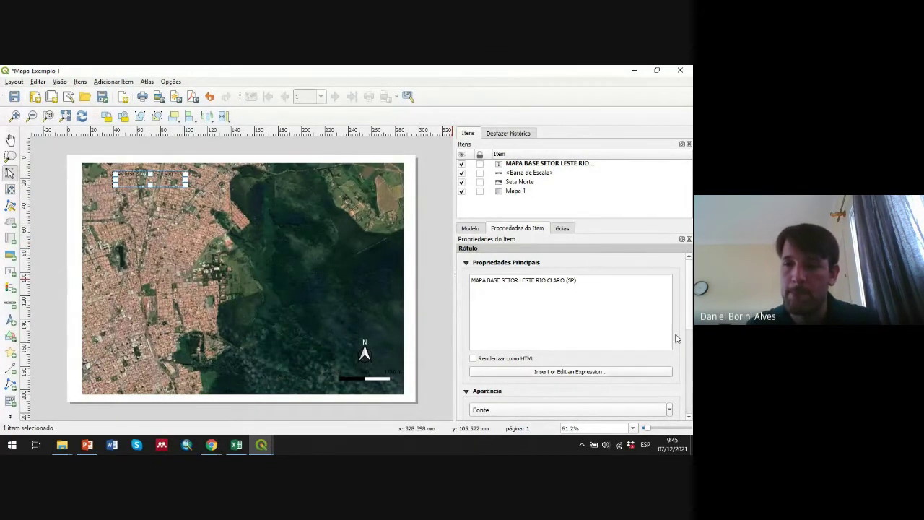
Set the title label's font size to 28 and widen its box until the whole title fits on one line.
left_click_drag(691, 312, 690, 363)
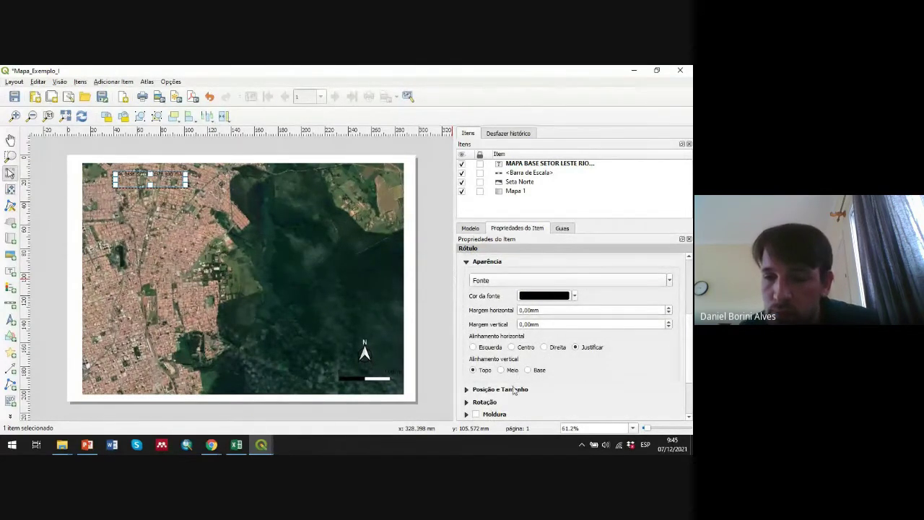
left_click(689, 302)
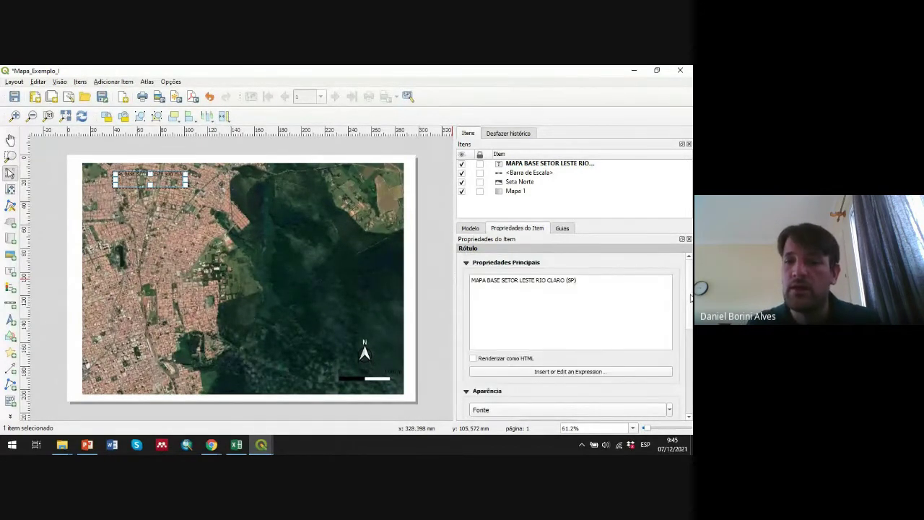
scroll(643, 317, "down", 2)
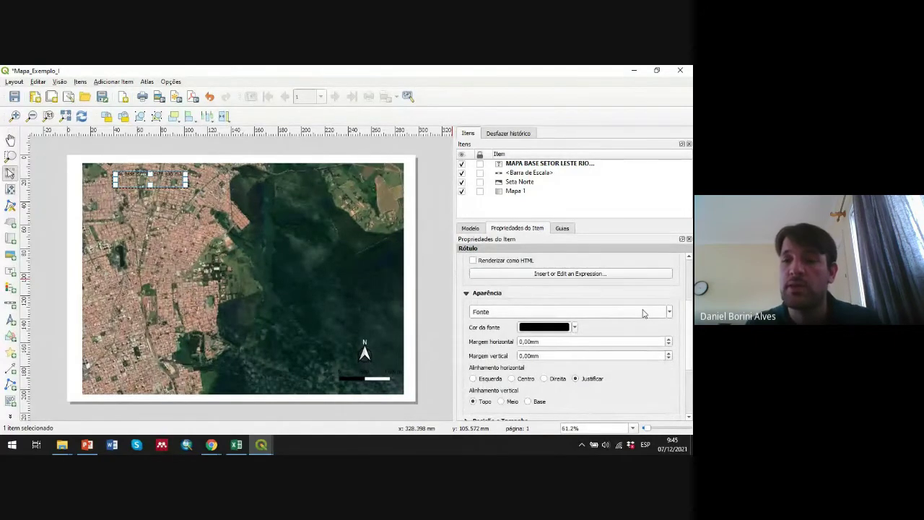
left_click(644, 313)
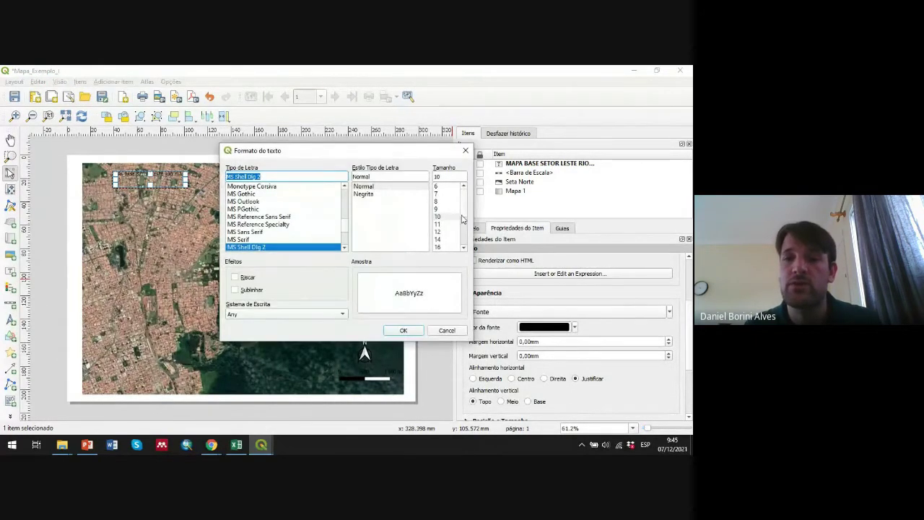
left_click_drag(465, 214, 465, 229)
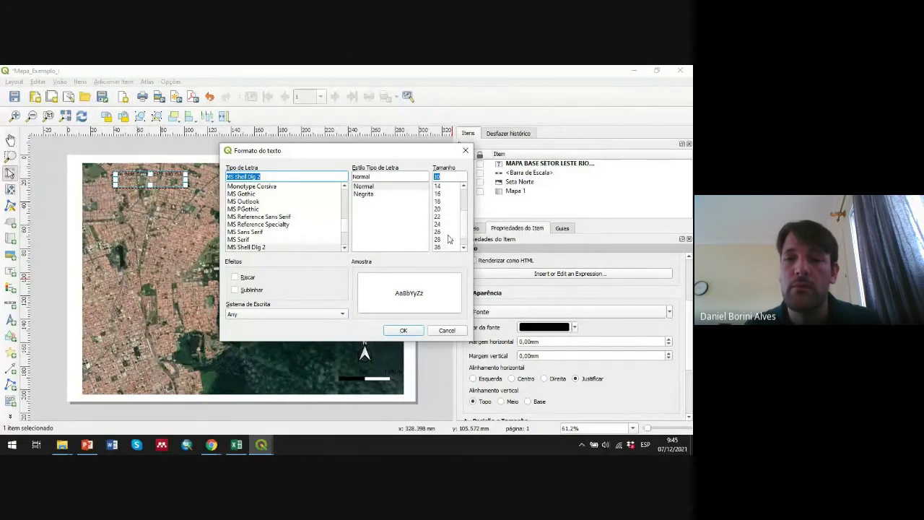
left_click(447, 239)
left_click(404, 330)
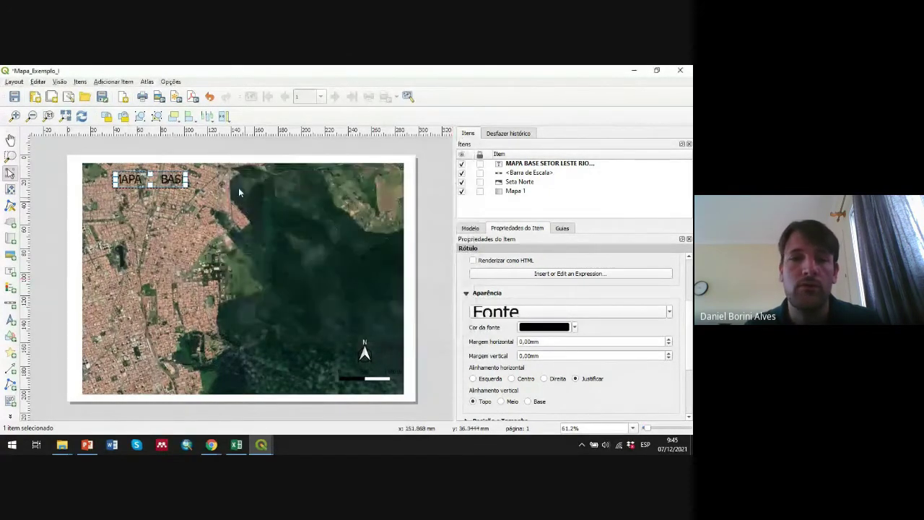
left_click_drag(187, 179, 367, 178)
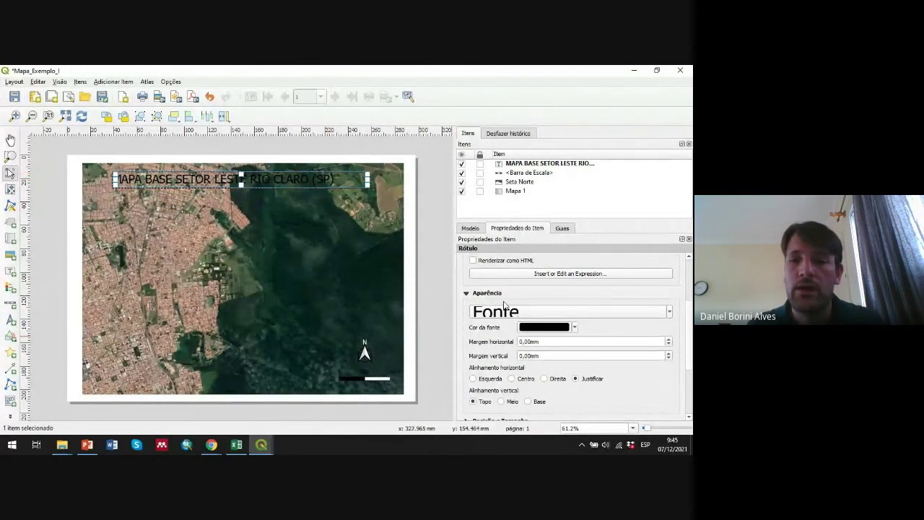
Enable the title label's background and reduce its white fill to roughly half opacity.
left_click(466, 293)
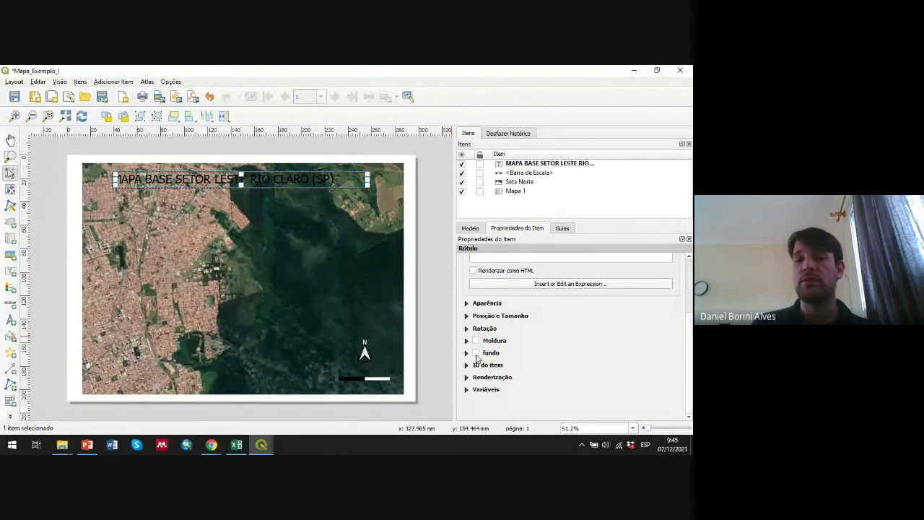
left_click(475, 352)
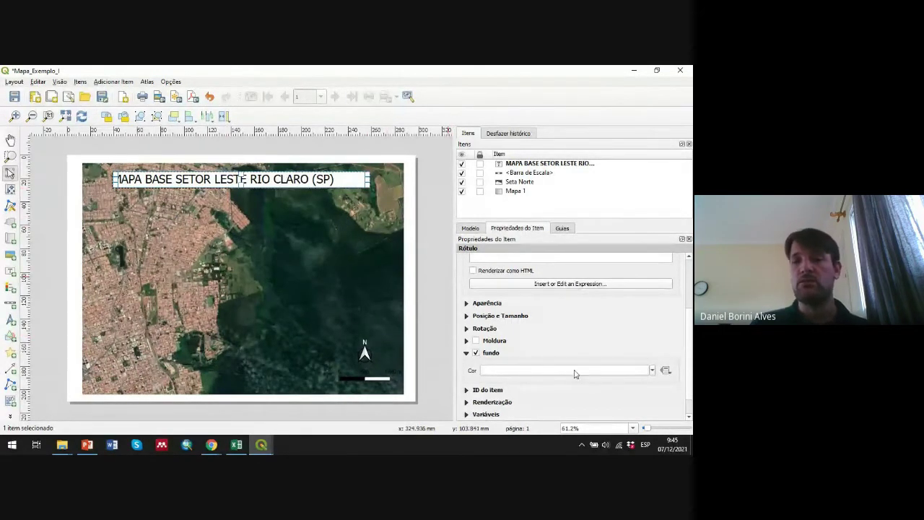
left_click(652, 371)
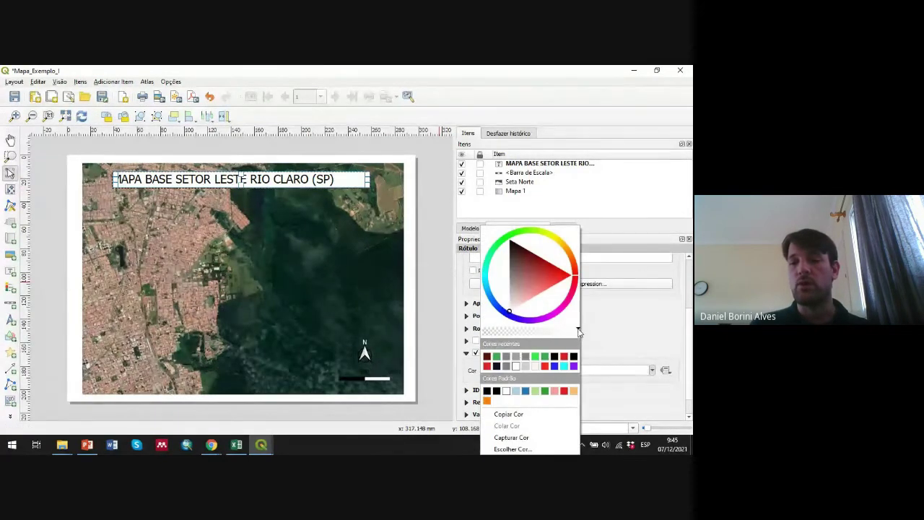
left_click(652, 370)
left_click(654, 371)
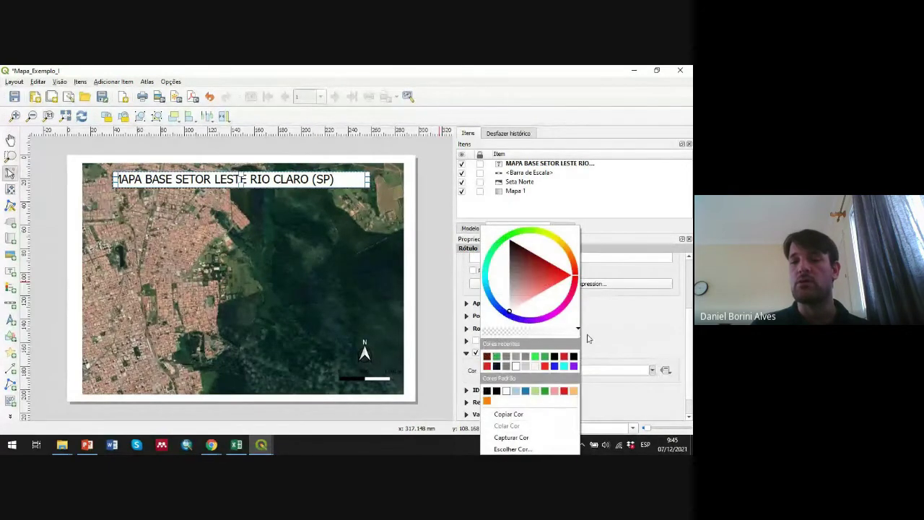
left_click_drag(577, 332, 525, 331)
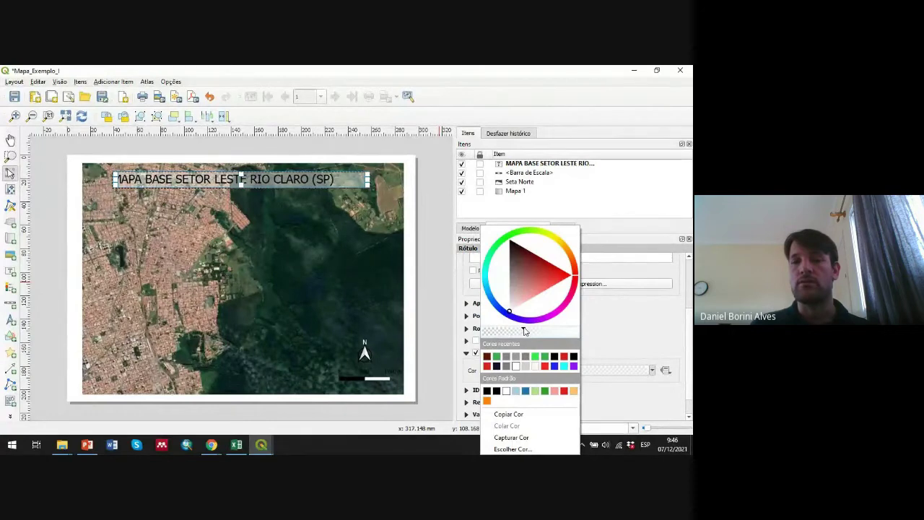
left_click(679, 327)
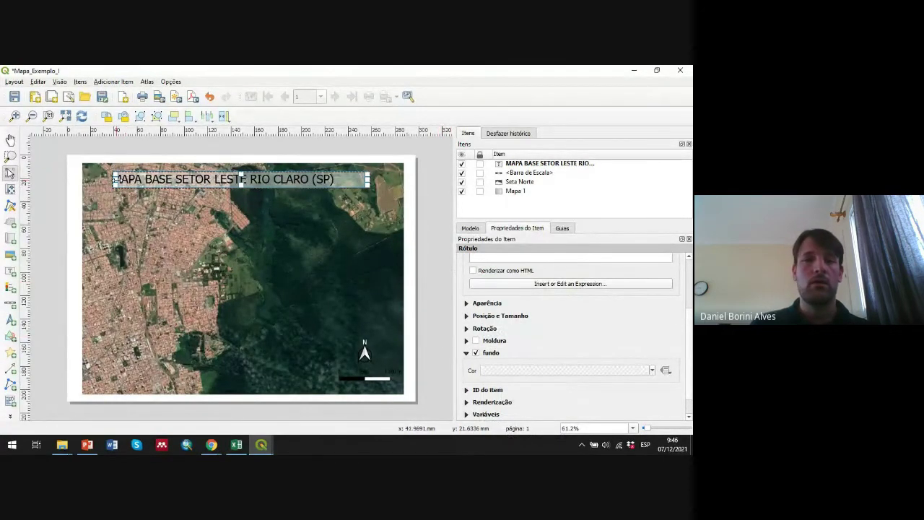
Narrow the title box to fit its text and shift it slightly up and toward the map's centre.
left_click_drag(364, 175, 337, 176)
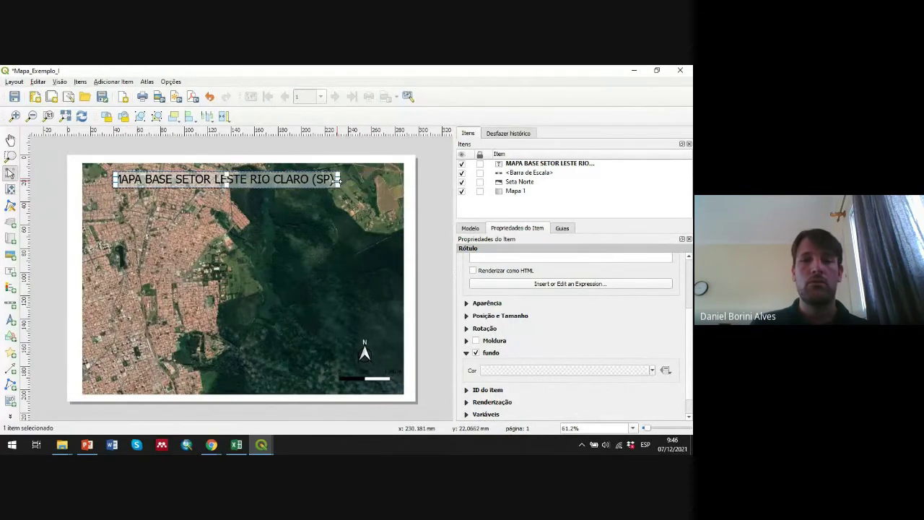
left_click_drag(281, 180, 292, 177)
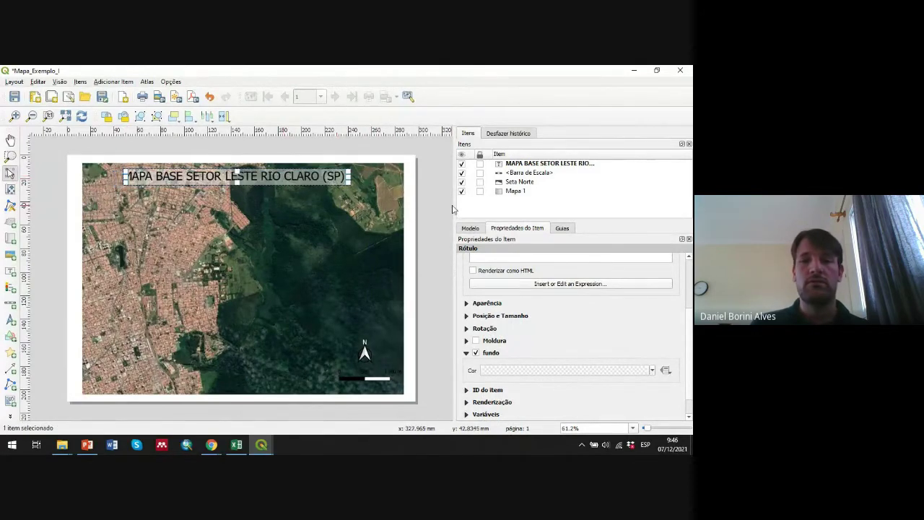
left_click(436, 228)
left_click(257, 174)
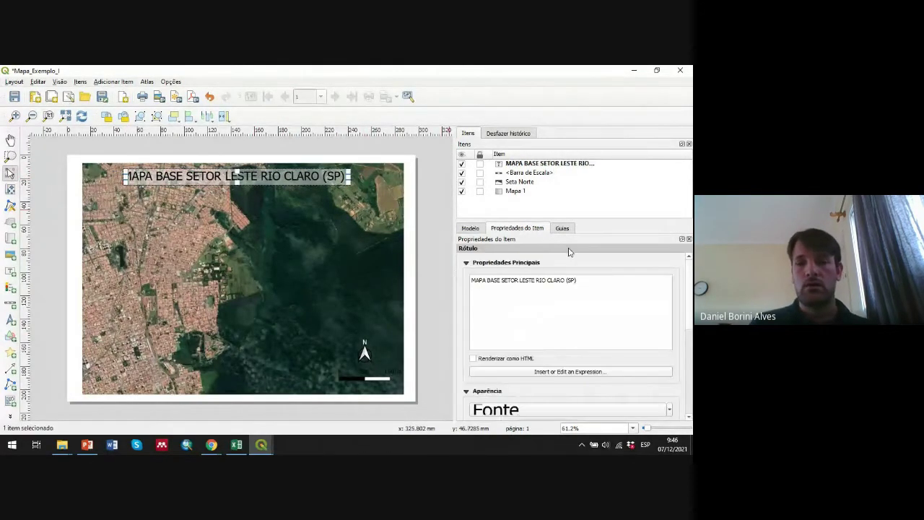
Review Mapa 1's main properties, layers and extents settings, collapsing each section.
left_click(353, 247)
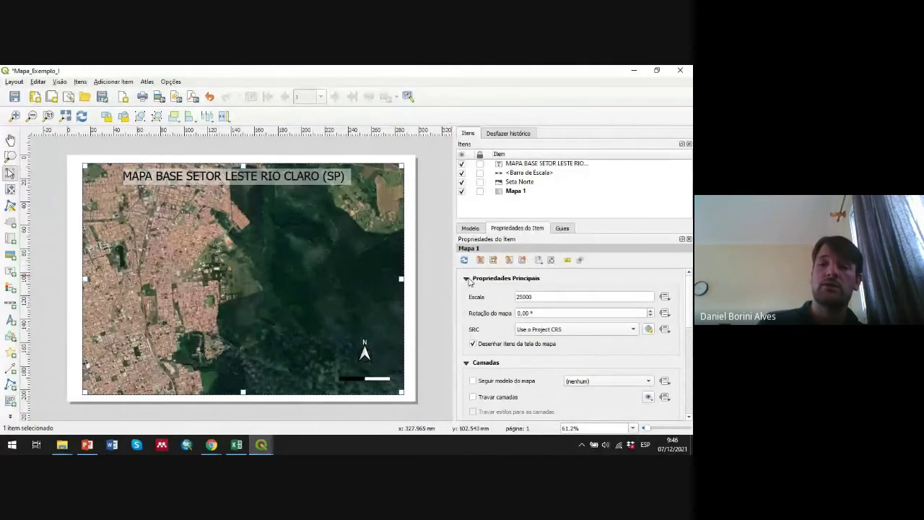
left_click(466, 278)
left_click(467, 290)
left_click(467, 303)
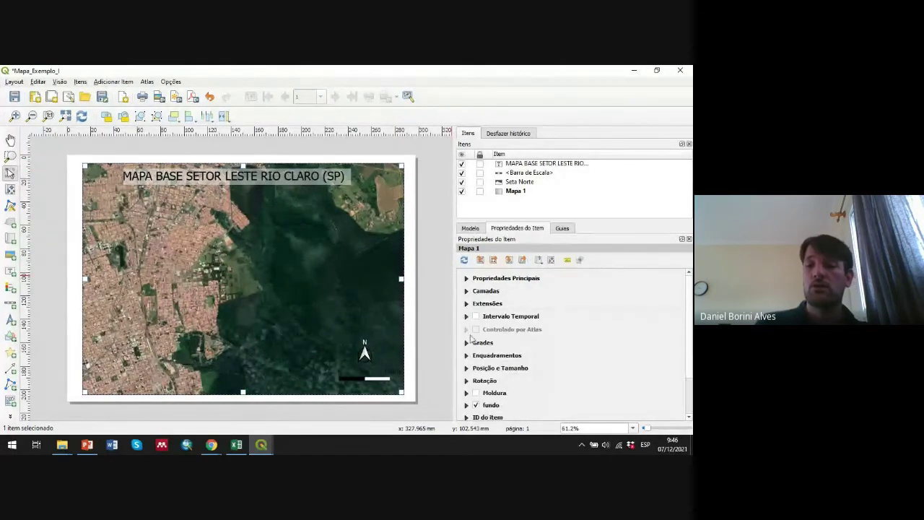
left_click(436, 279)
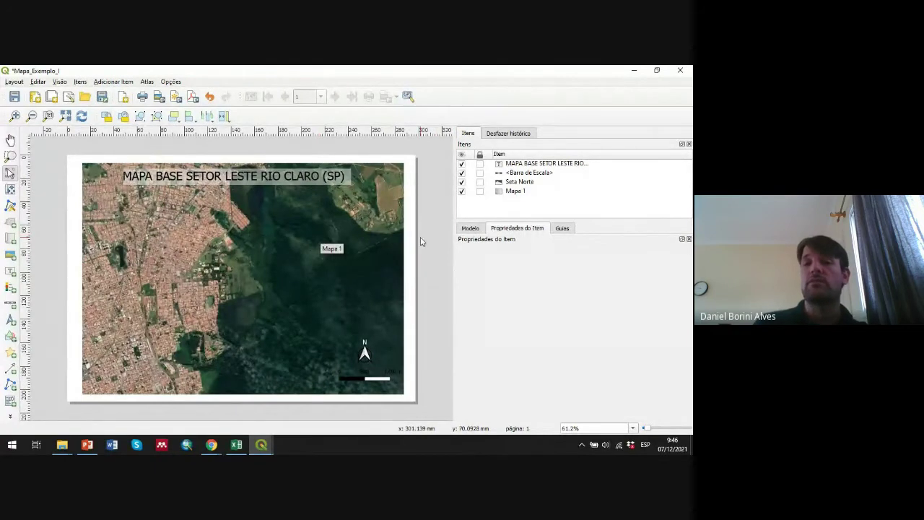
left_click(368, 233)
left_click(467, 278)
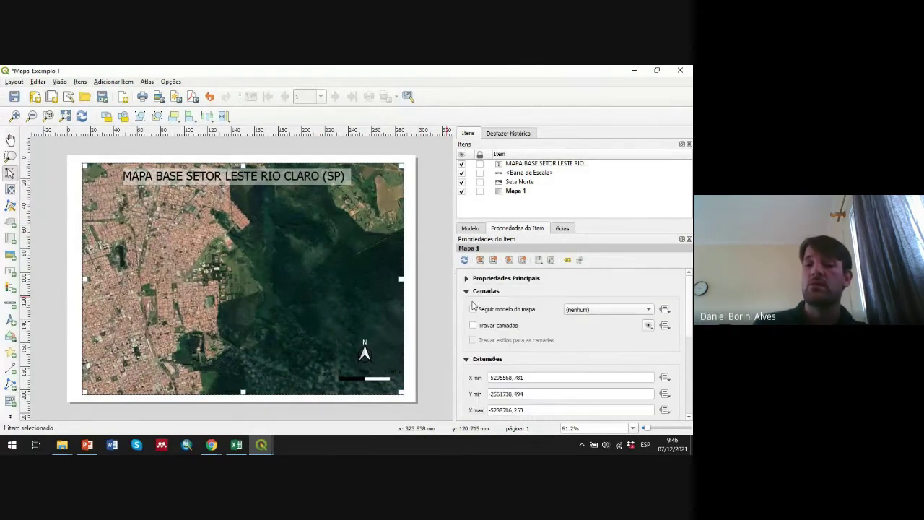
left_click(466, 291)
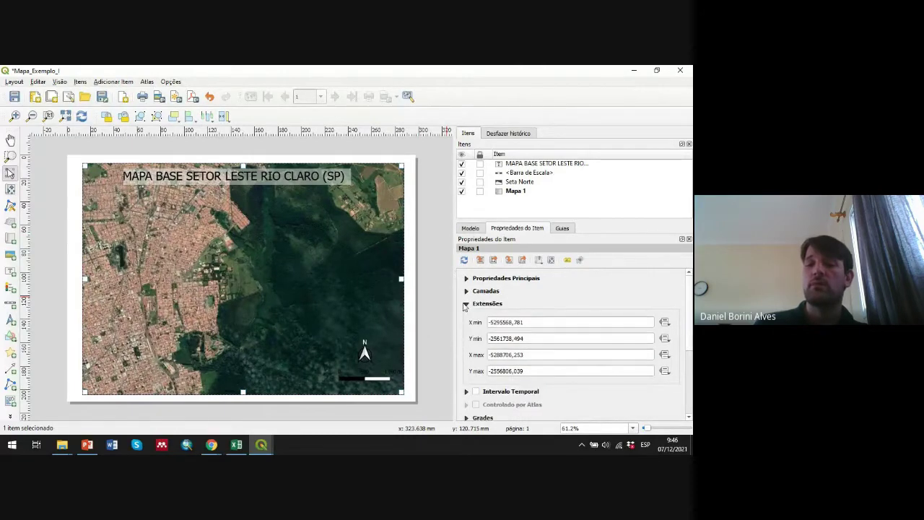
left_click(466, 304)
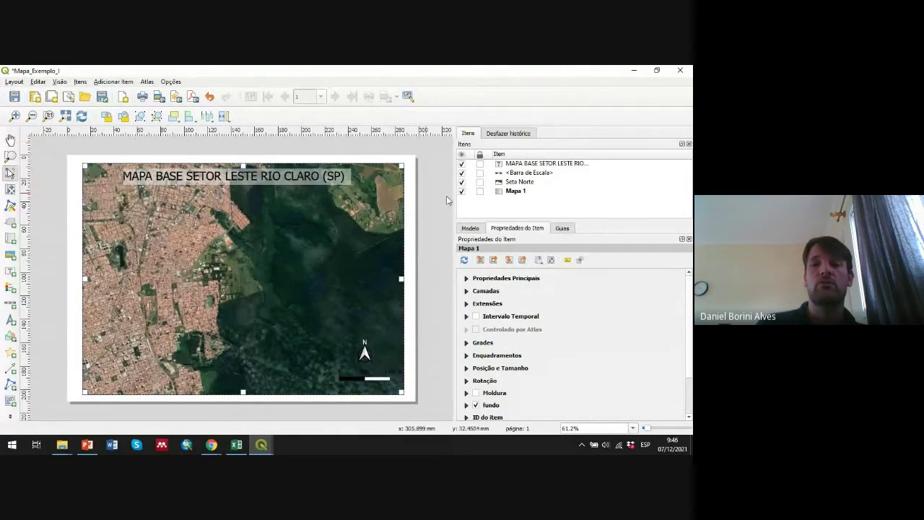
Start exporting the layout as a PDF named Mapa_Exemplo_I_RioClaro in the 3_resultados folder of Exemplo1_Mapa_base_Rio_Claro.
left_click(516, 192)
left_click(14, 81)
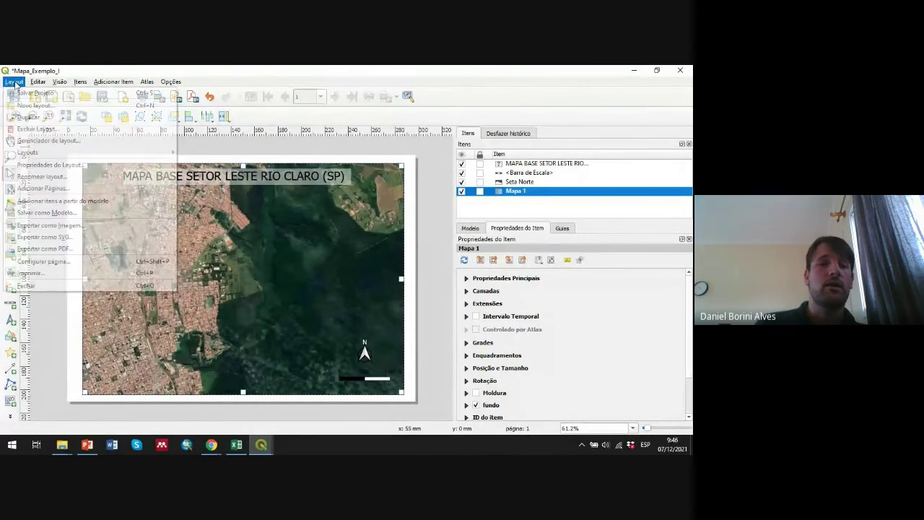
left_click(66, 249)
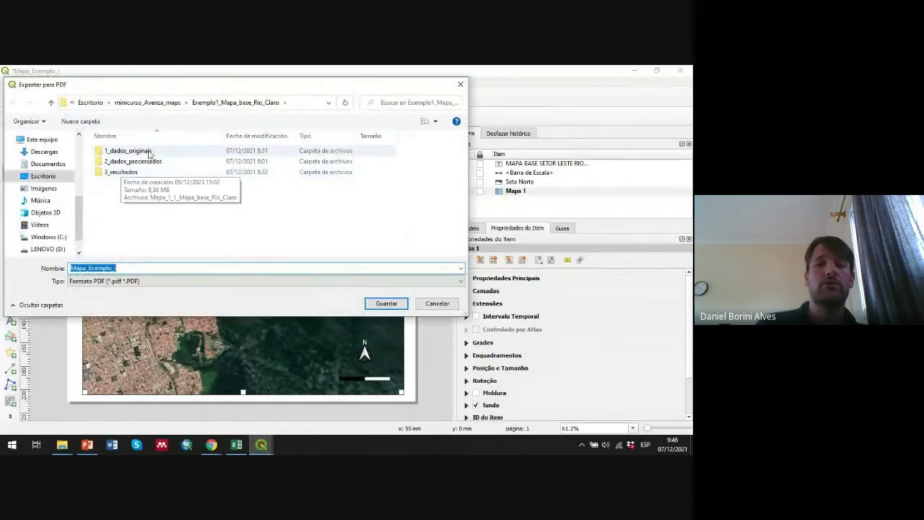
left_click(166, 102)
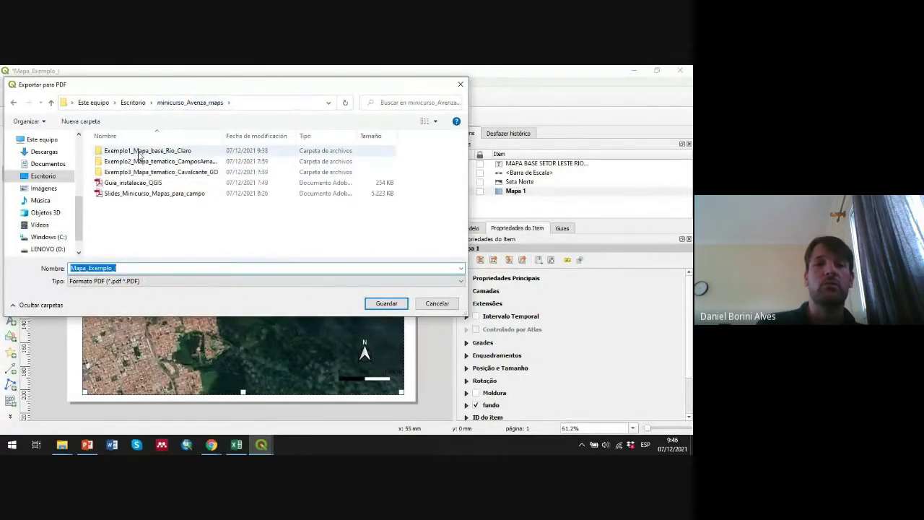
double_click(137, 150)
double_click(144, 172)
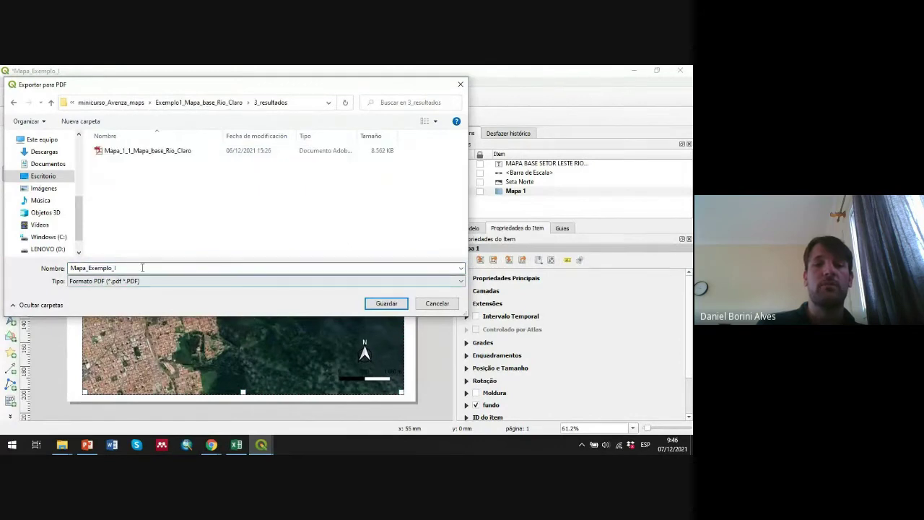
left_click(176, 268)
left_click(176, 268)
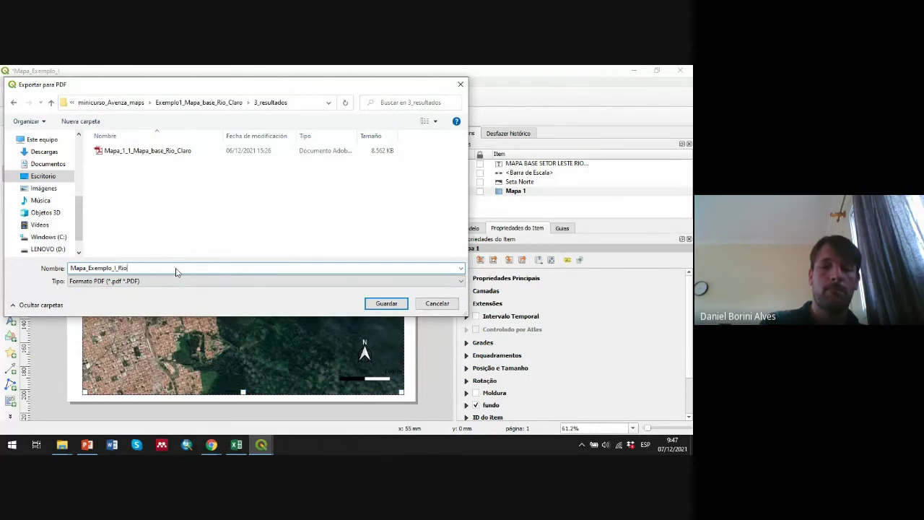
type("_RioClaro")
key("Return")
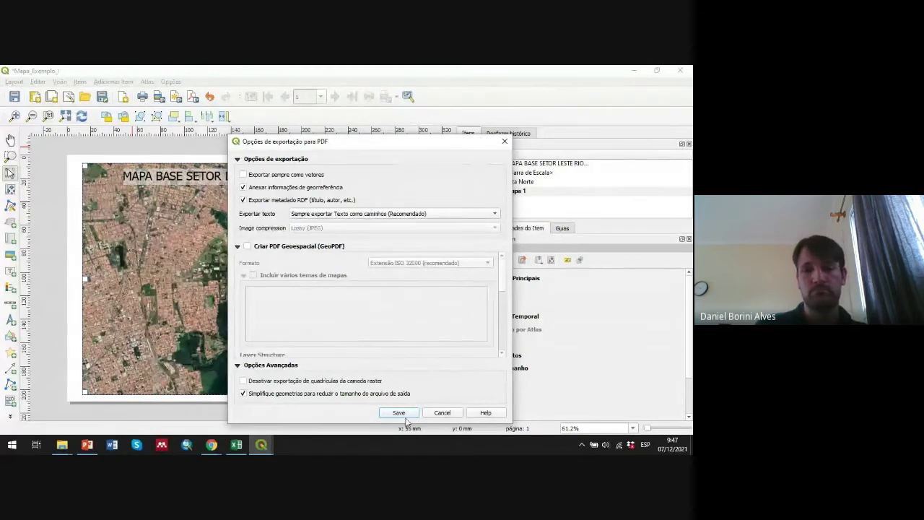
Enable geospatial PDF (GeoPDF) creation in the export options, run the export and dismiss its notification.
left_click(248, 247)
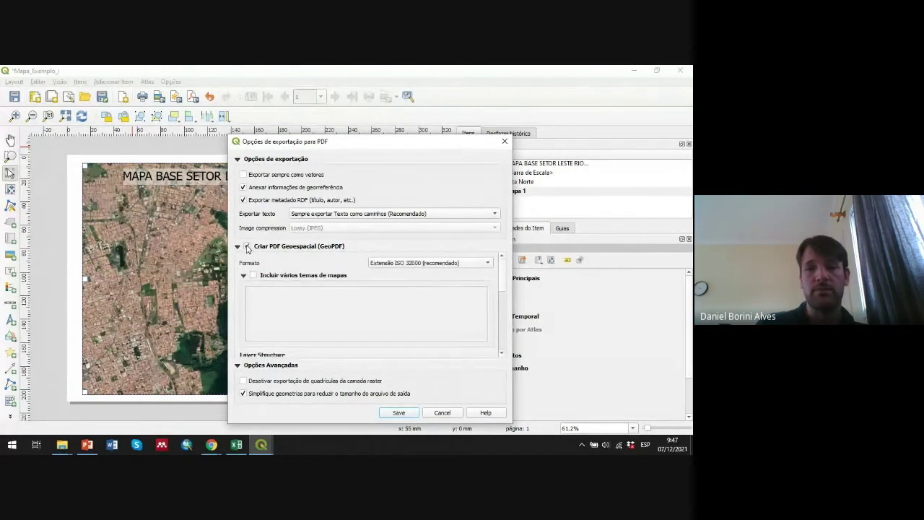
left_click(399, 413)
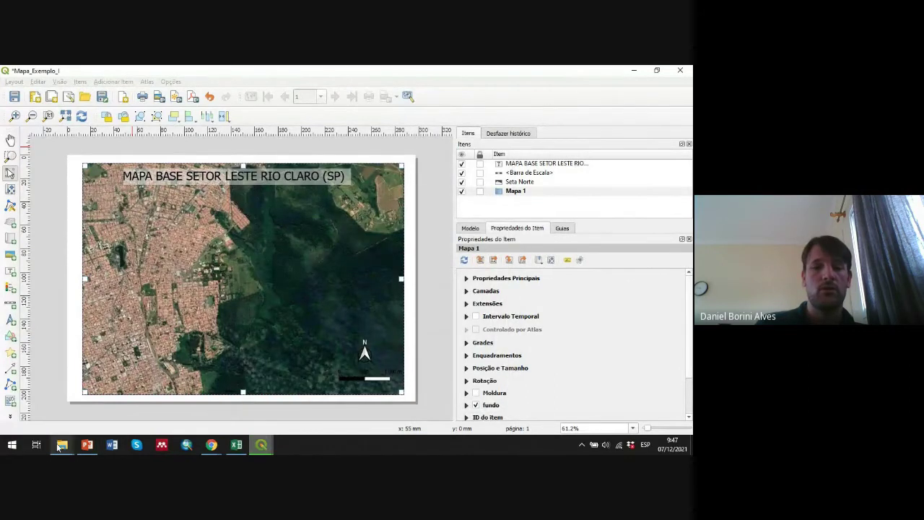
mouse_move(61, 447)
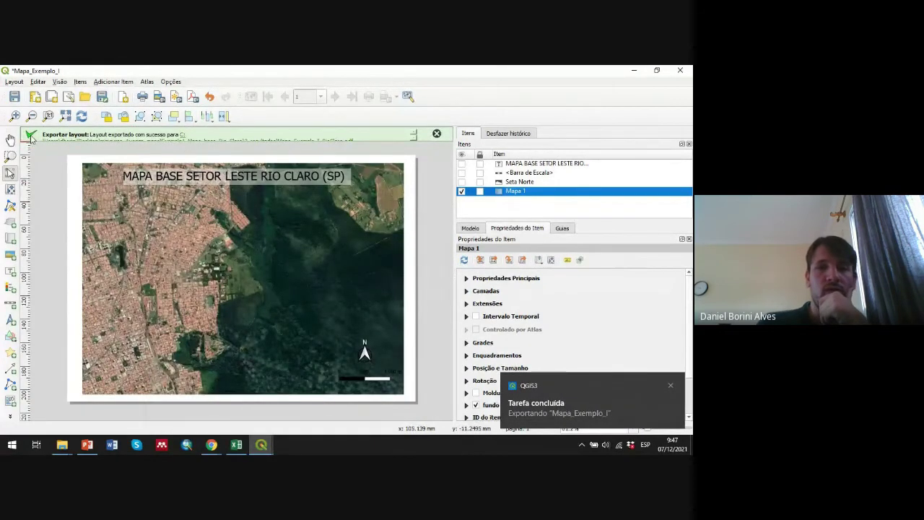
left_click(437, 133)
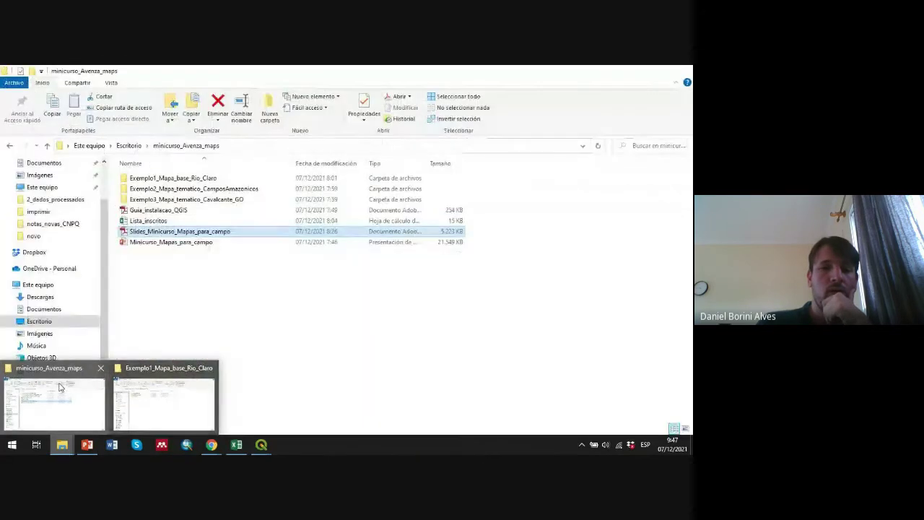
Switch to File Explorer and open Mapa_Exemplo_I_RioClaro.pdf from the 3_resultados folder of Exemplo1_Mapa_base_Rio_Claro.
left_click(60, 388)
double_click(191, 178)
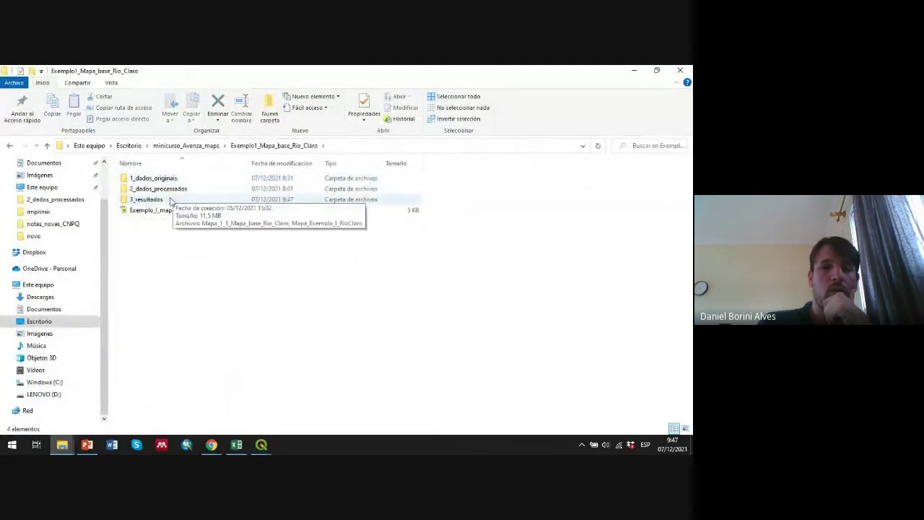
double_click(170, 200)
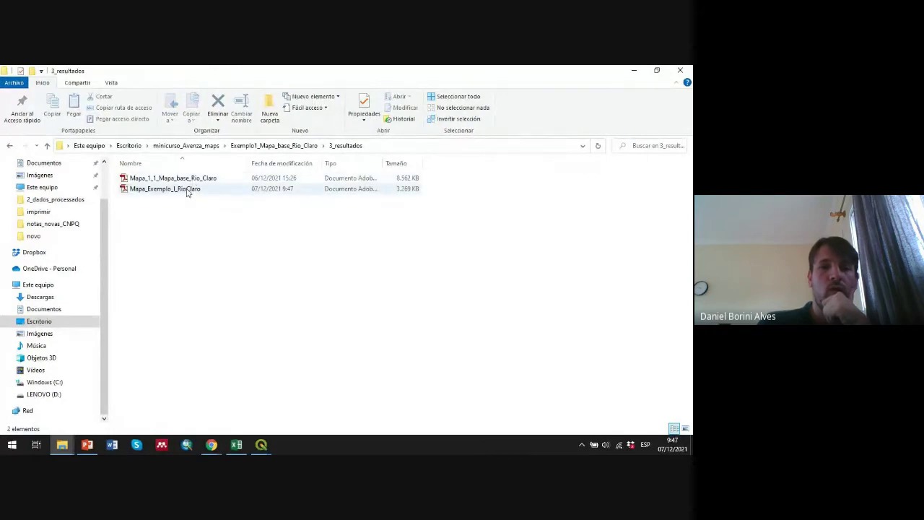
double_click(187, 190)
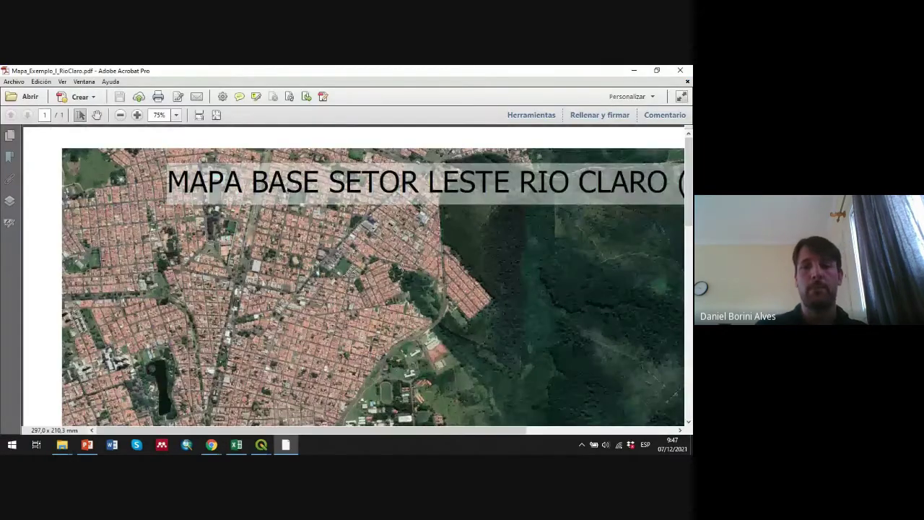
Examine the exported map's overall layout and its image detail at closer zoom, and close the PDF.
scroll(401, 266, "down", 4)
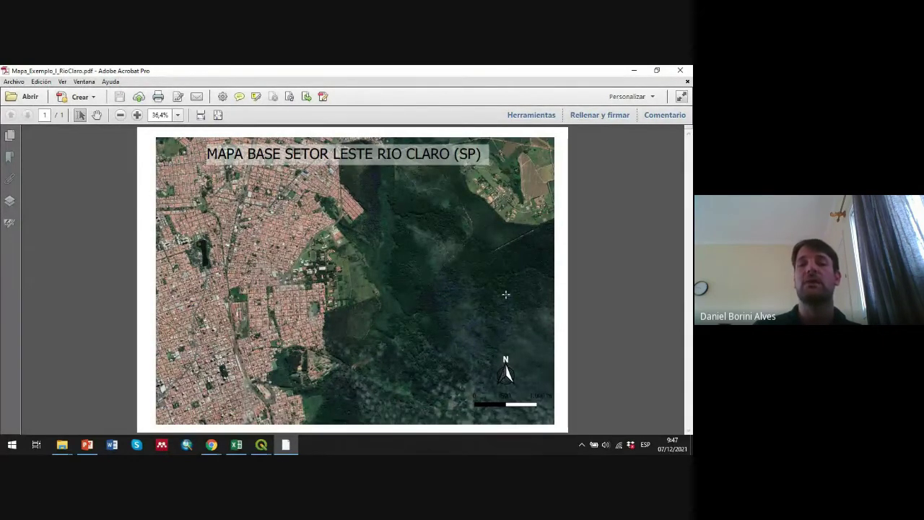
scroll(318, 359, "up", 1)
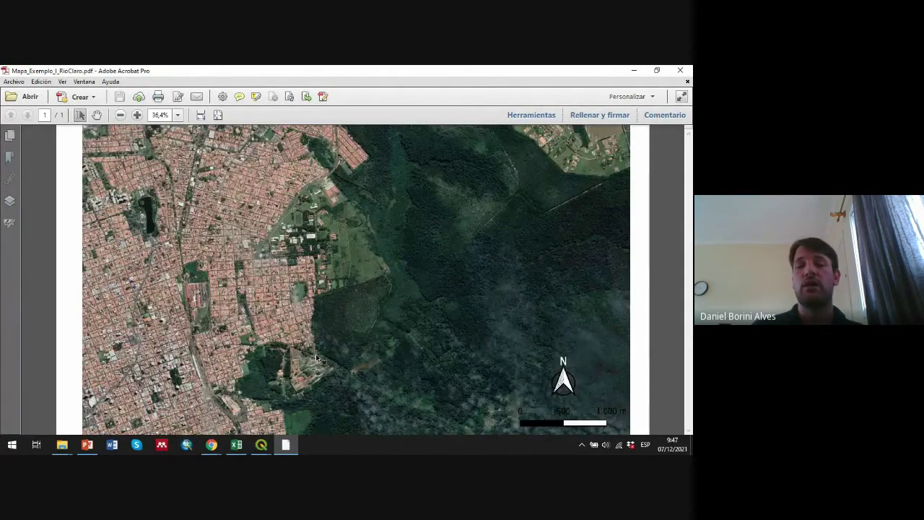
scroll(318, 359, "up", 2)
scroll(297, 334, "up", 1)
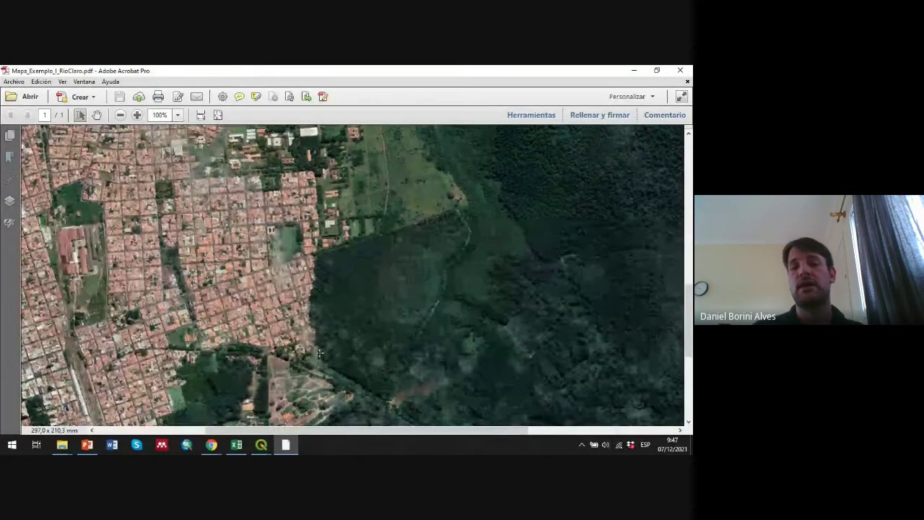
scroll(310, 309, "down", 3)
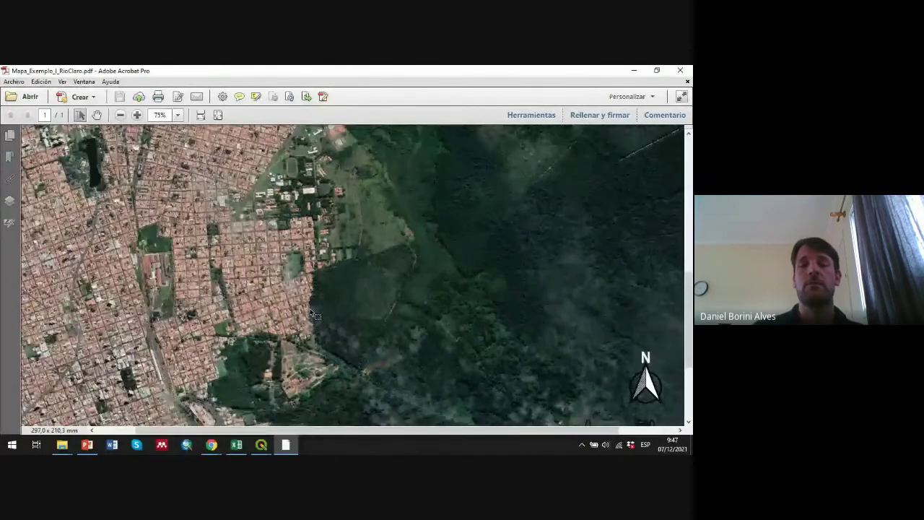
scroll(310, 312, "down", 1)
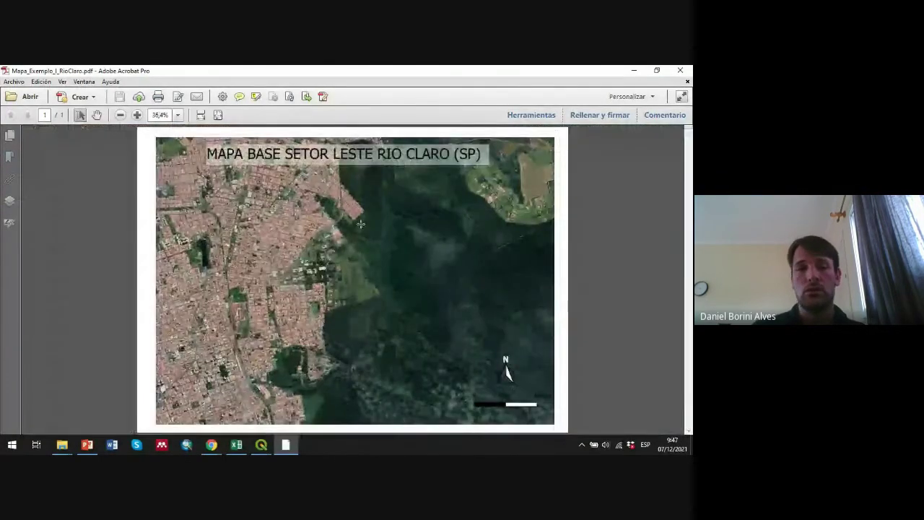
left_click(680, 70)
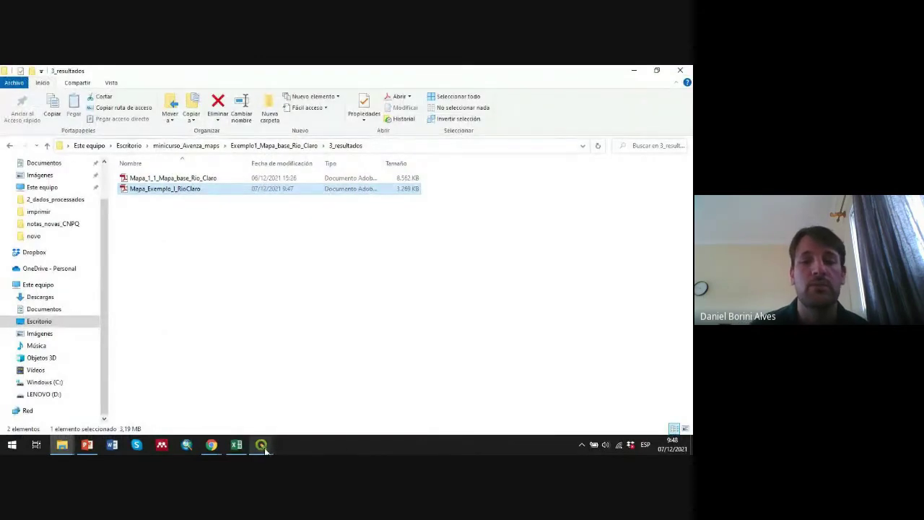
Switch to the PowerPoint presentation and show slide 12 about the map's final editing and export.
mouse_move(266, 451)
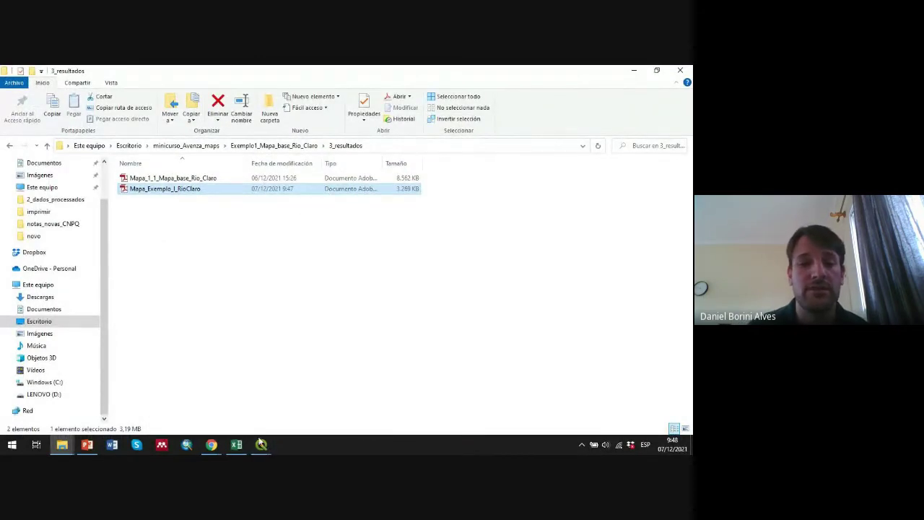
left_click(87, 445)
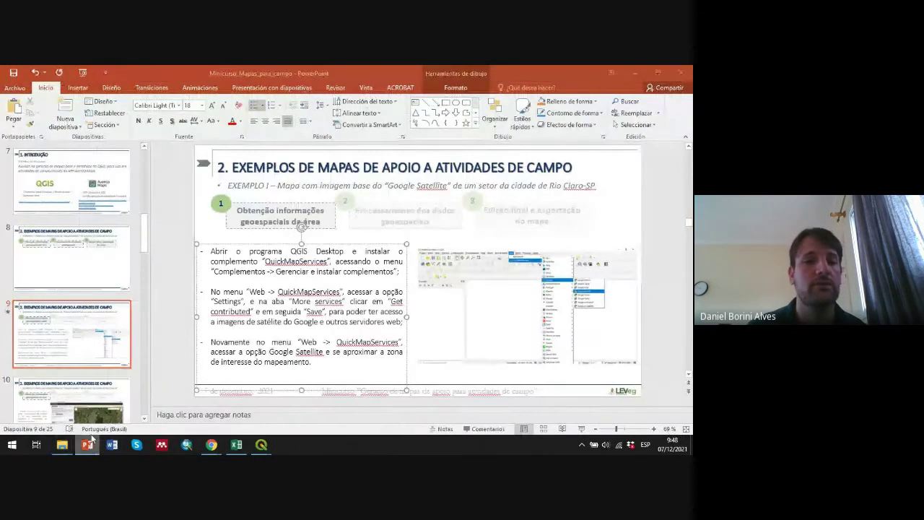
scroll(94, 285, "down", 1)
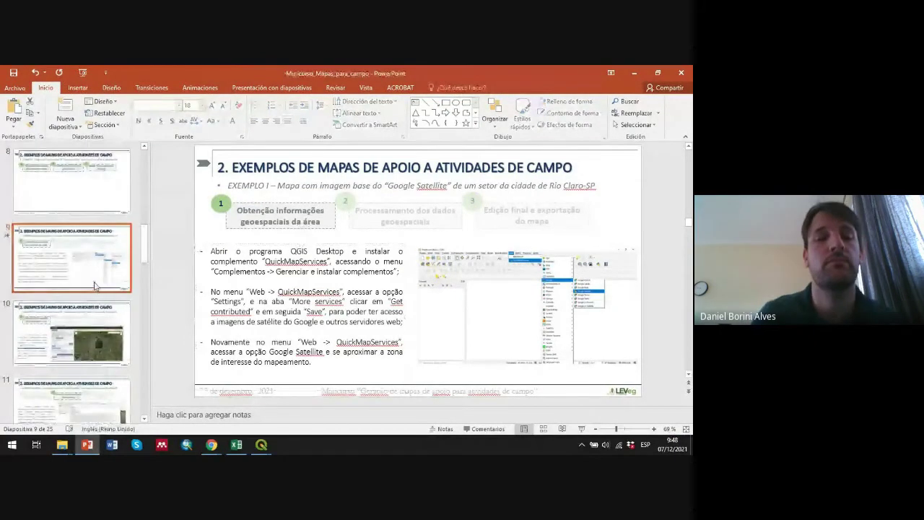
scroll(95, 285, "down", 3)
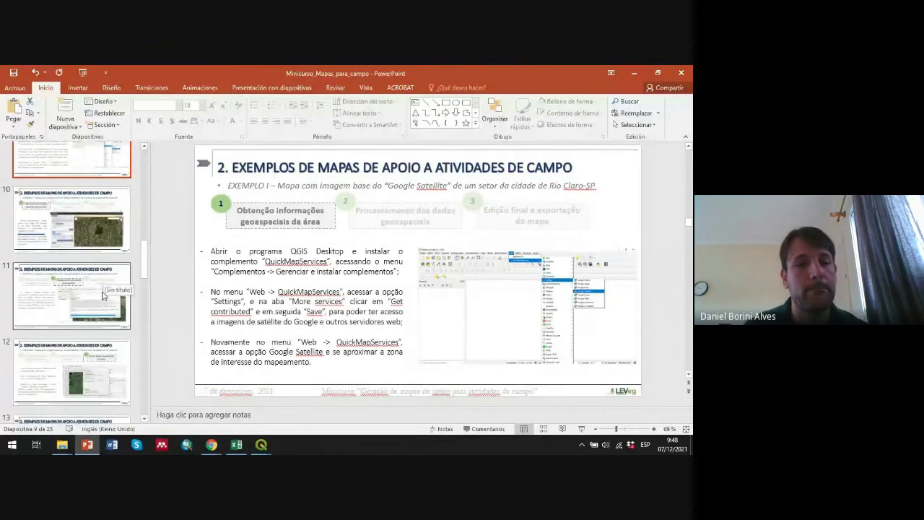
left_click(101, 365)
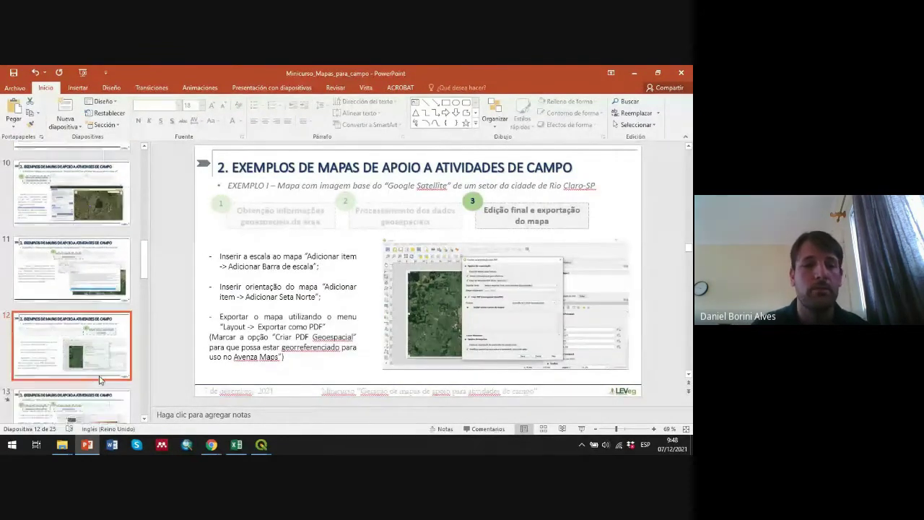
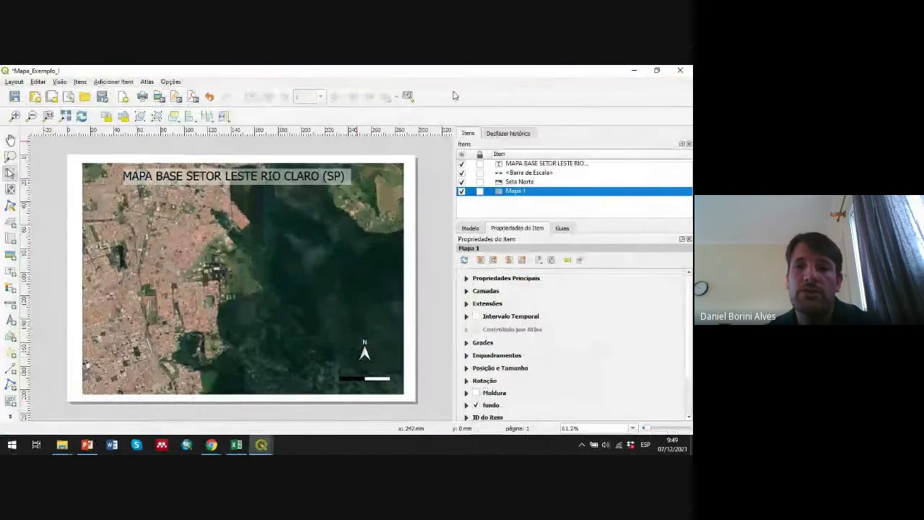
Close the print layout and start a new QGIS project, saving the current Rio Claro project.
left_click(680, 70)
left_click(262, 445)
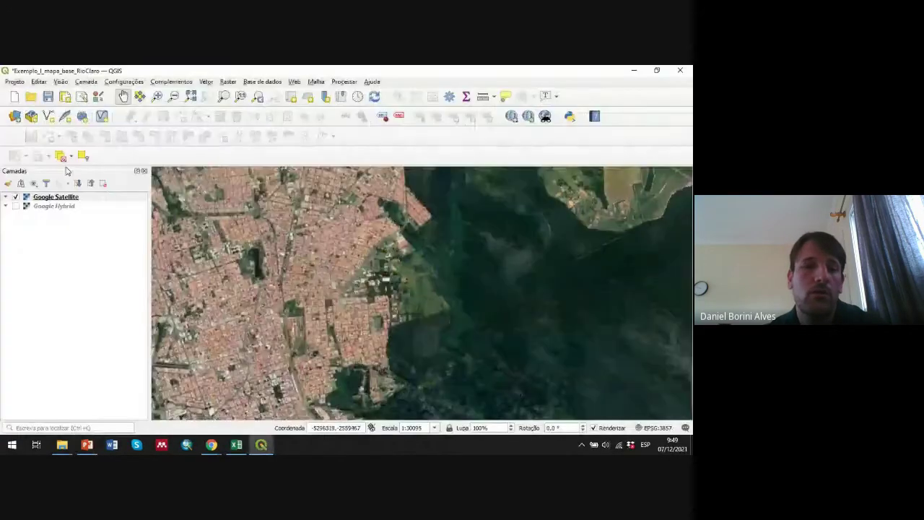
left_click(14, 97)
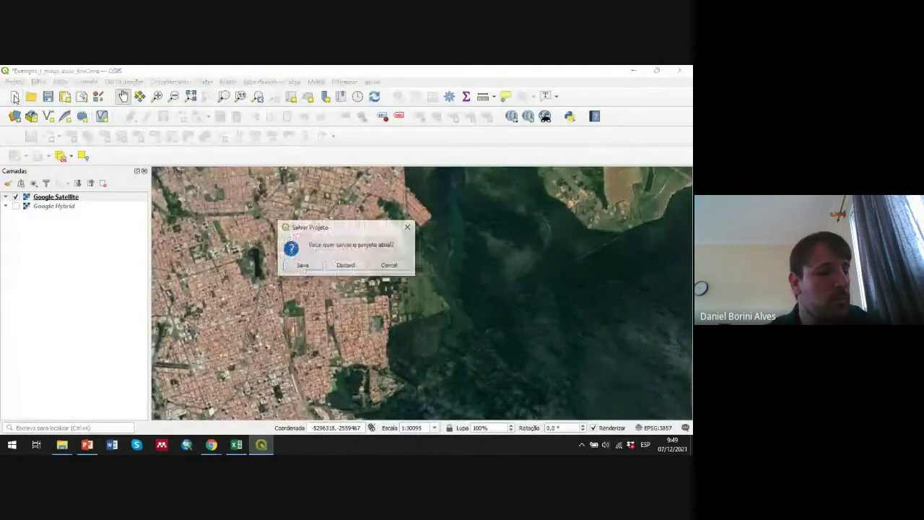
left_click(302, 266)
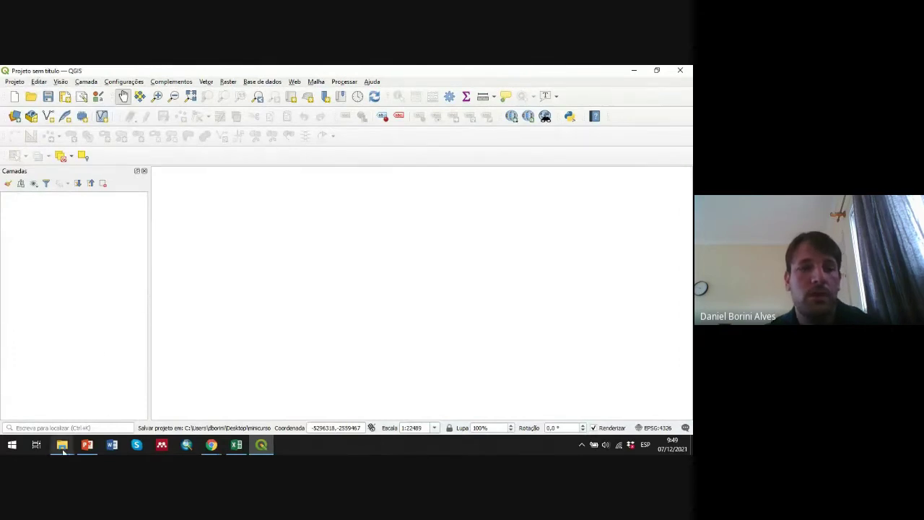
Add the Google Satellite basemap from QuickMapServices to the new project.
left_click(295, 82)
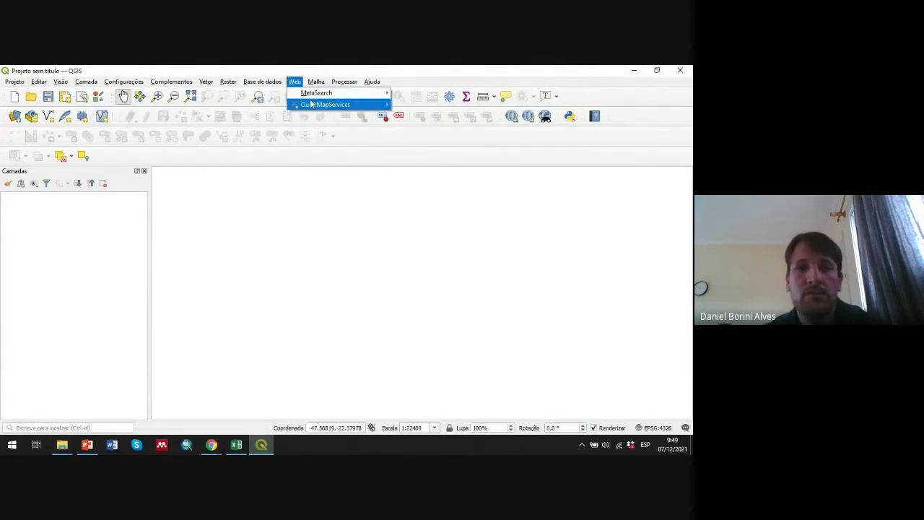
mouse_move(311, 104)
mouse_move(441, 166)
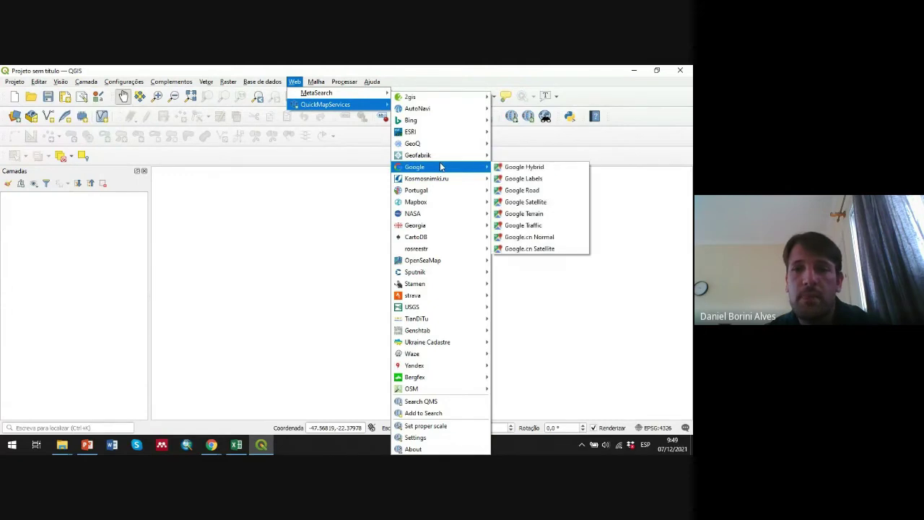
left_click(541, 202)
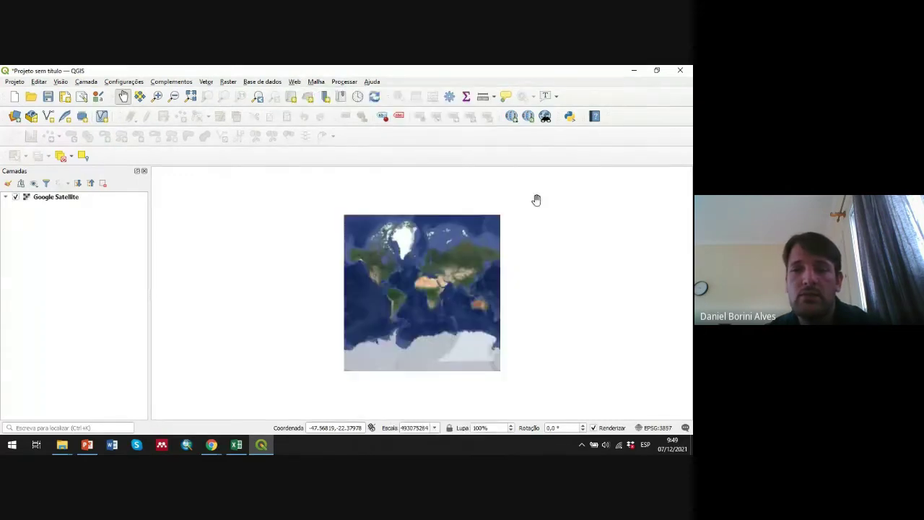
Switch to File Explorer and open the 2_dados_processados folder inside Exemplo2_Mapa_tematico_CamposAmazonicos.
mouse_move(62, 444)
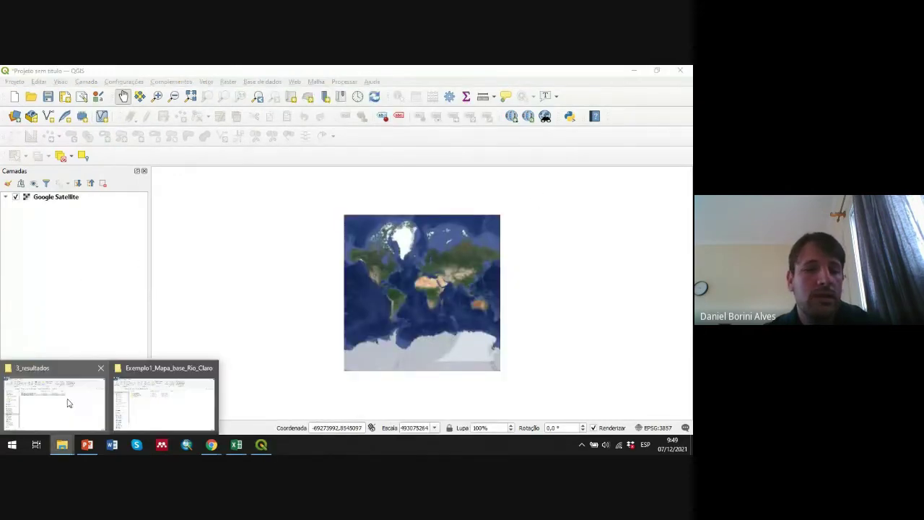
left_click(68, 402)
left_click(285, 147)
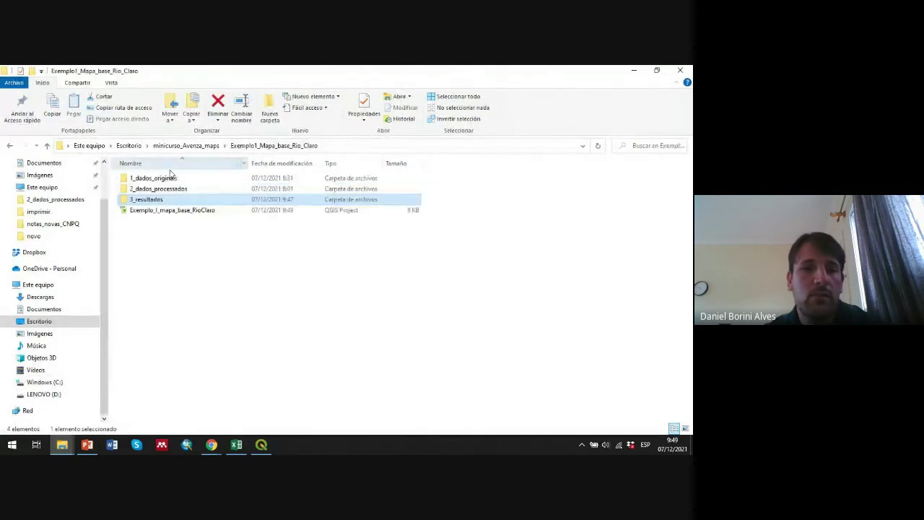
left_click(188, 146)
double_click(166, 188)
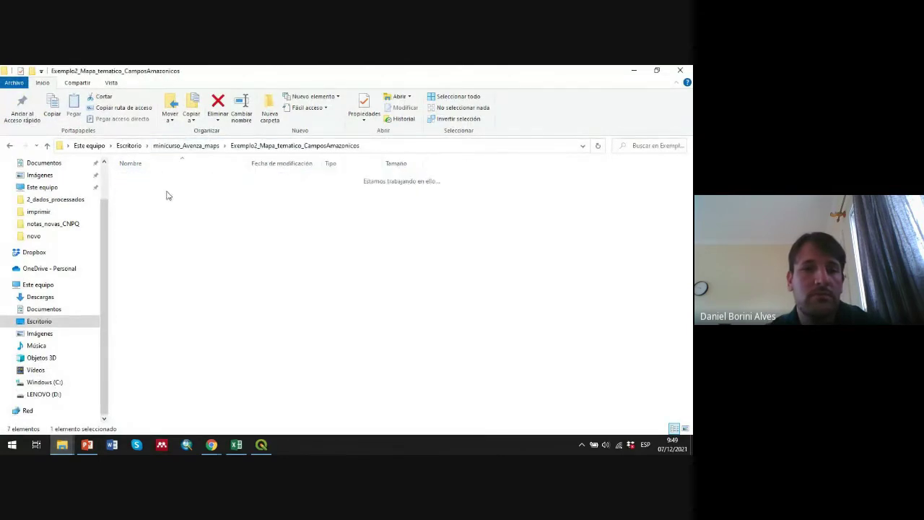
double_click(166, 189)
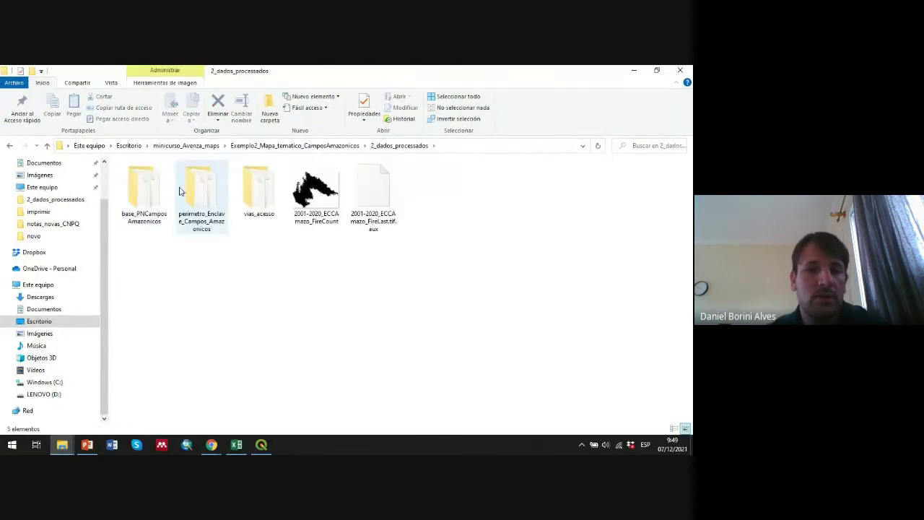
Add the 2001-2020_ECCAmazo_FireCount raster and the vias_acesso_ECCA.shp layer from the vias_acesso folder to the new QGIS project.
left_click(318, 193)
left_click_drag(318, 193, 79, 243)
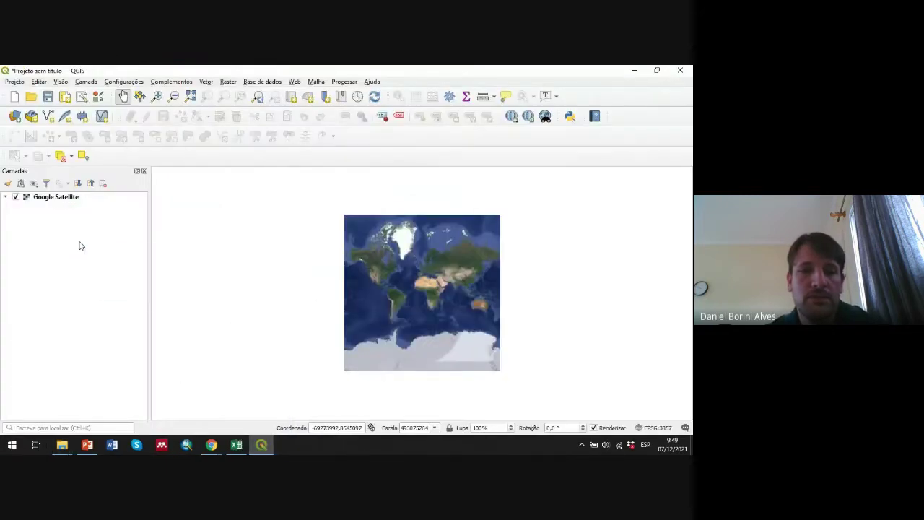
mouse_move(69, 448)
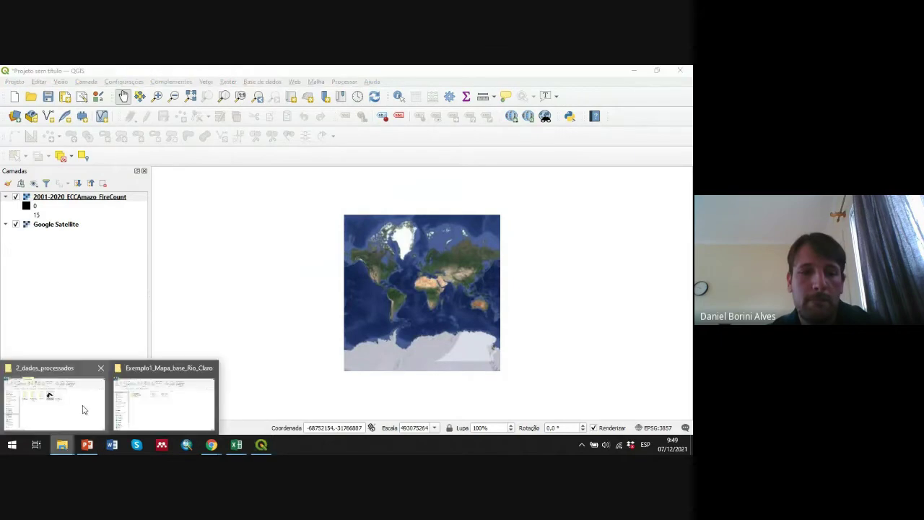
left_click(84, 409)
left_click(263, 187)
double_click(263, 188)
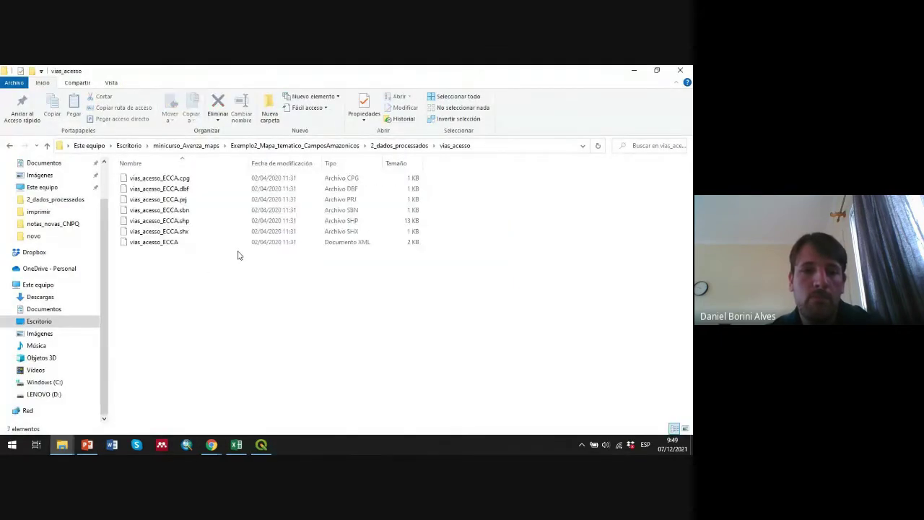
left_click_drag(190, 221, 93, 269)
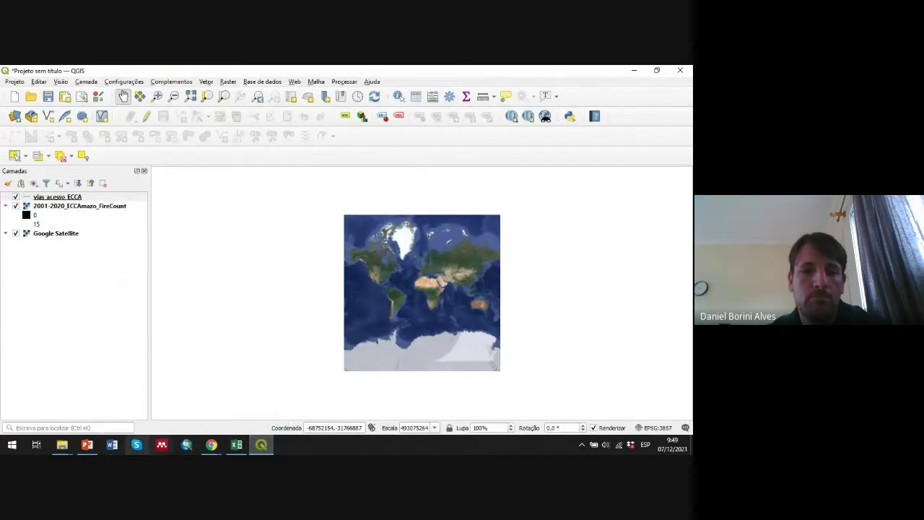
Add Perimetro_Enclave_PARNA_Campos_Amazonicos_WGS84-20S.shp from the perimetro_Enclave_Campos_Amazonicos folder to the QGIS project.
mouse_move(62, 446)
left_click(69, 404)
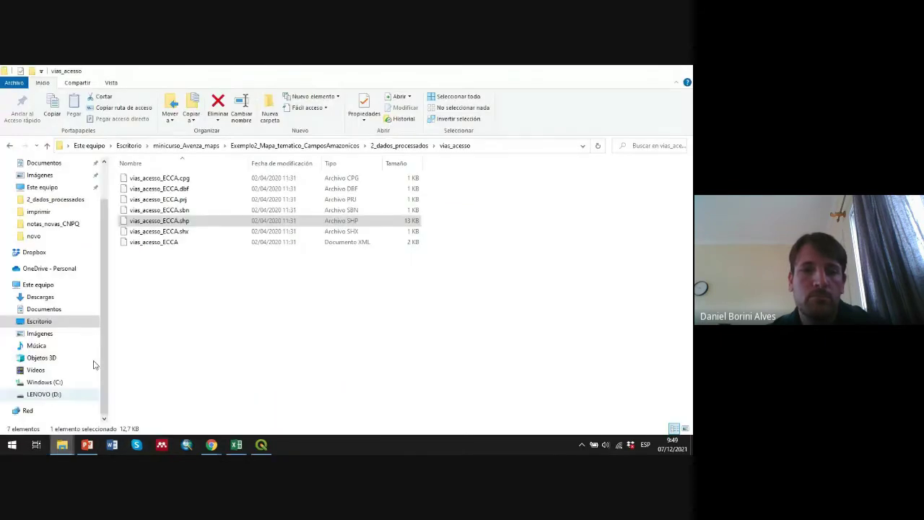
left_click(400, 145)
double_click(203, 203)
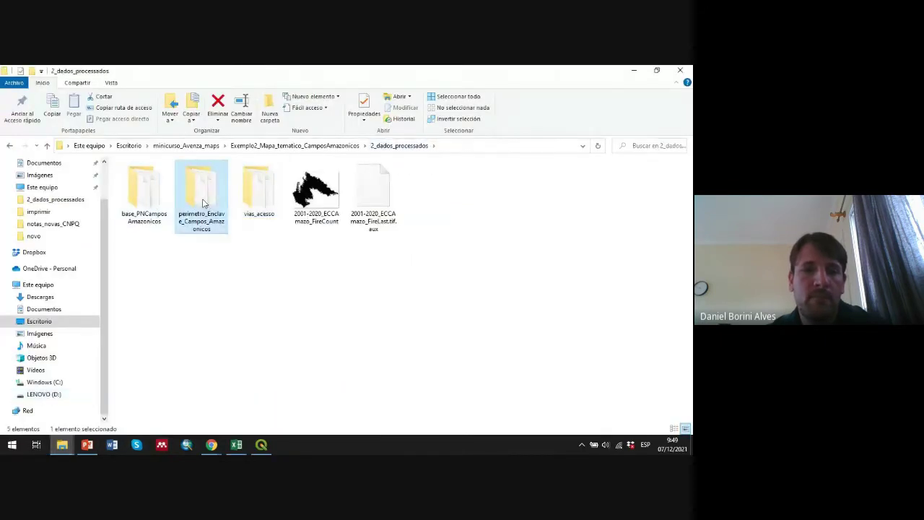
left_click_drag(248, 162, 382, 163)
left_click(289, 220)
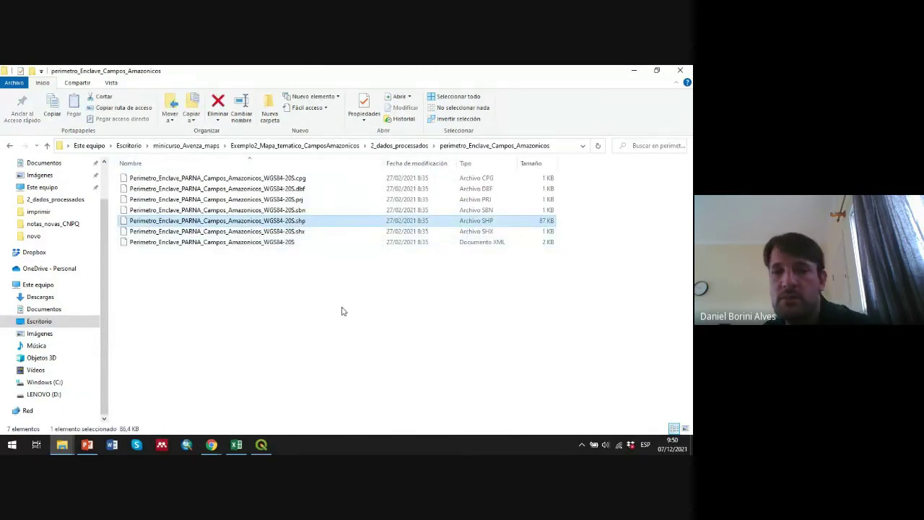
left_click_drag(355, 279, 285, 175)
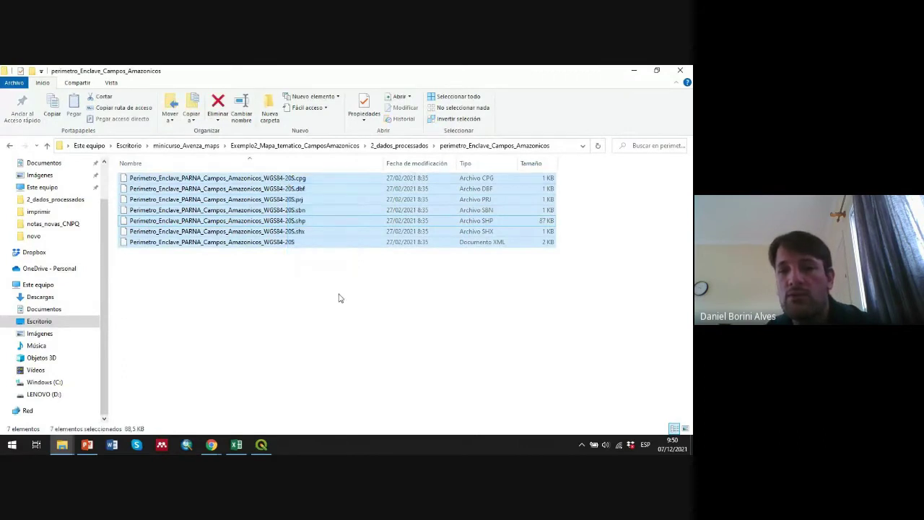
left_click(316, 273)
left_click_drag(316, 274, 289, 175)
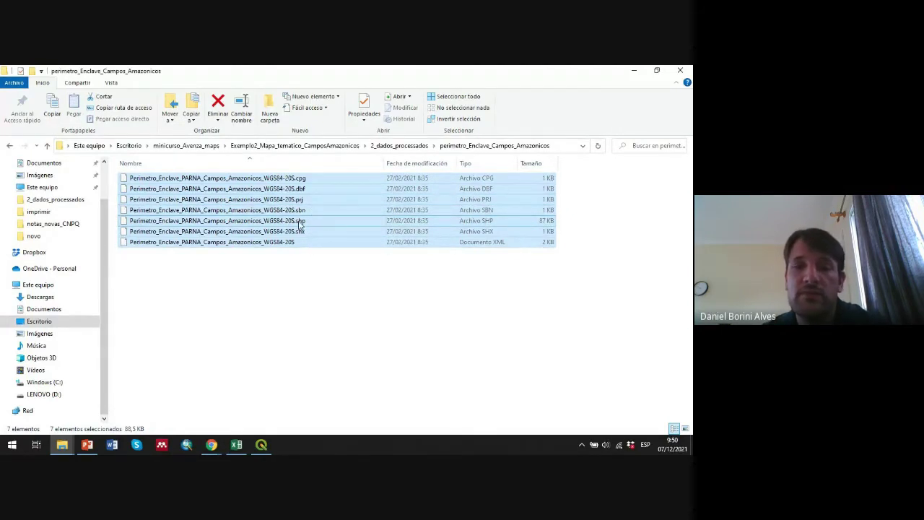
left_click(299, 222)
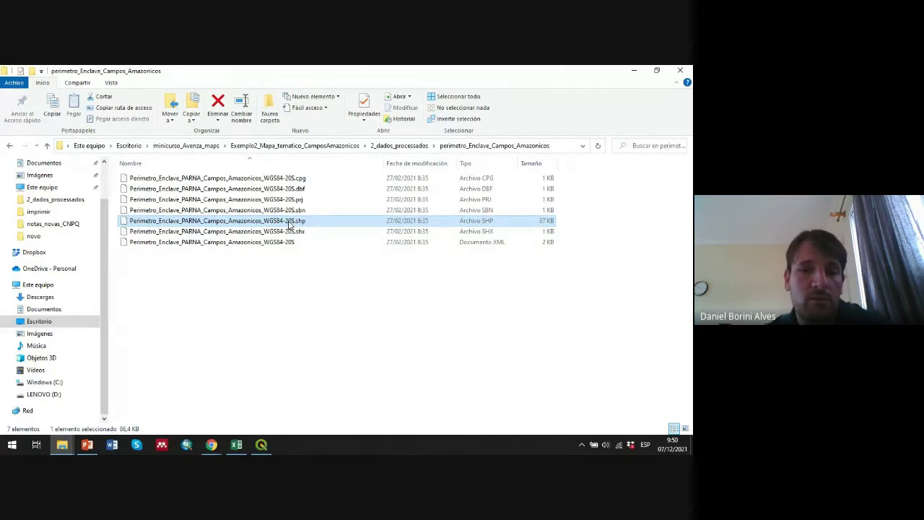
left_click_drag(289, 225, 83, 288)
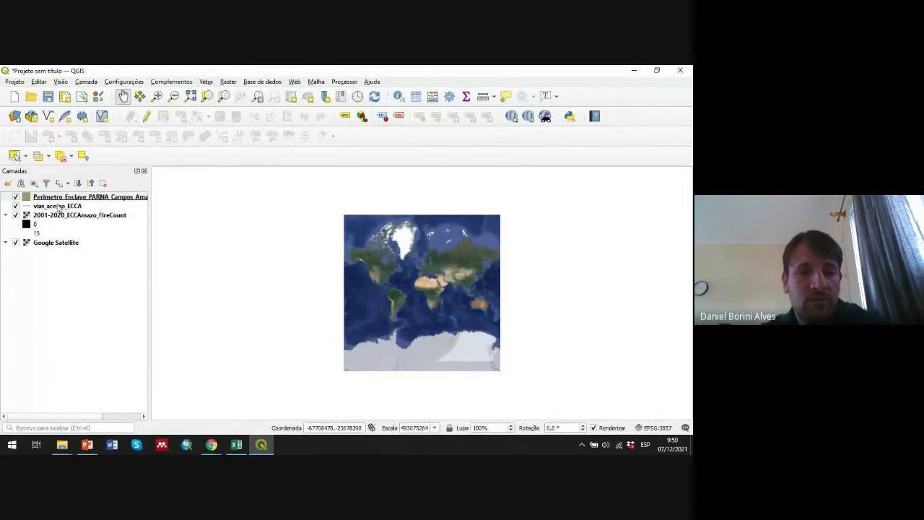
Collapse the FireCount raster's legend and zoom the map to the extent of the Campos Amazônicos perimeter layer.
left_click(6, 216)
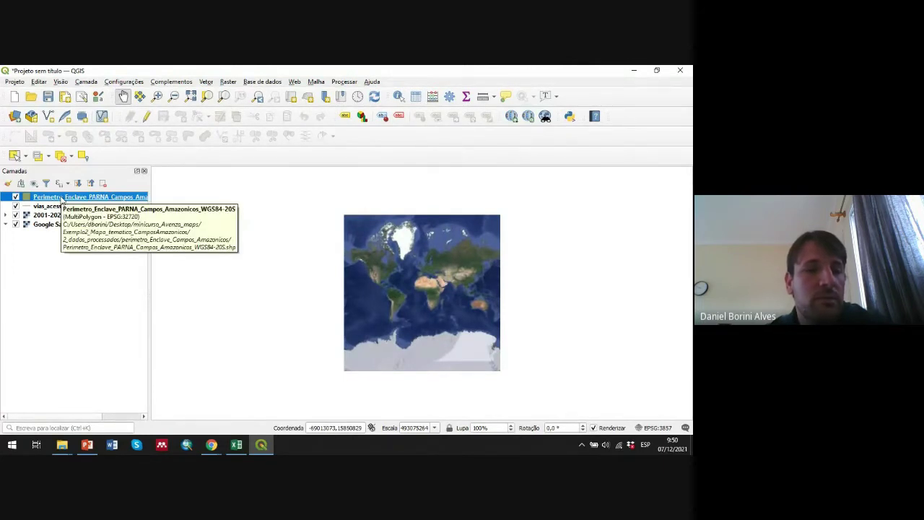
right_click(62, 198)
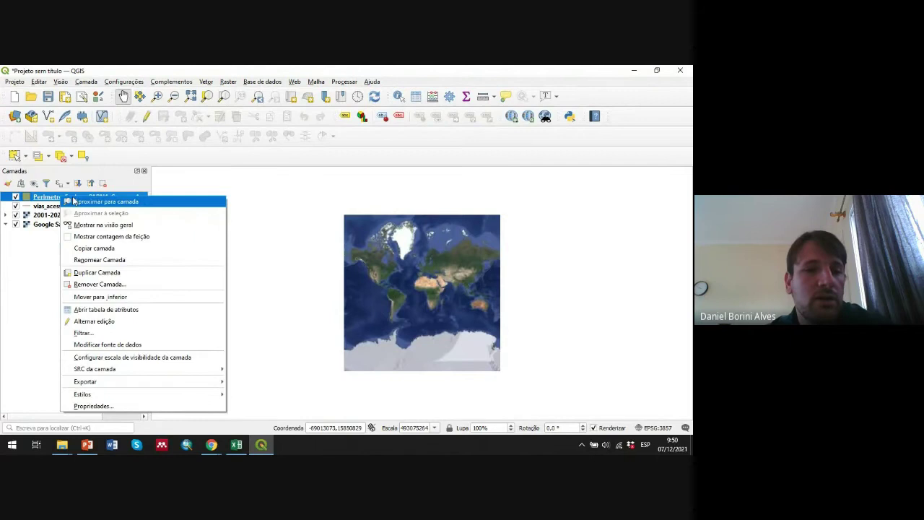
left_click(116, 202)
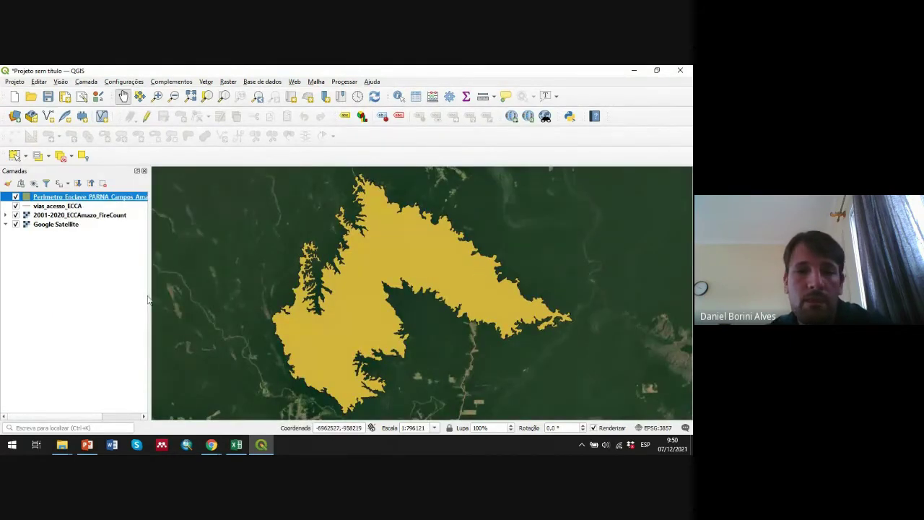
Hide the perimeter, access-road and FireCount layers to examine the enclave and its surroundings on Google Satellite.
left_click(15, 197)
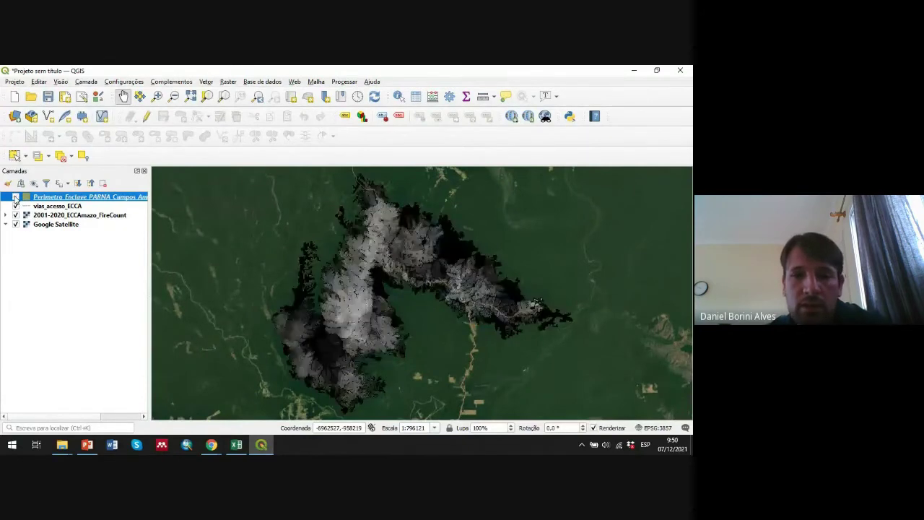
left_click(16, 206)
left_click(18, 215)
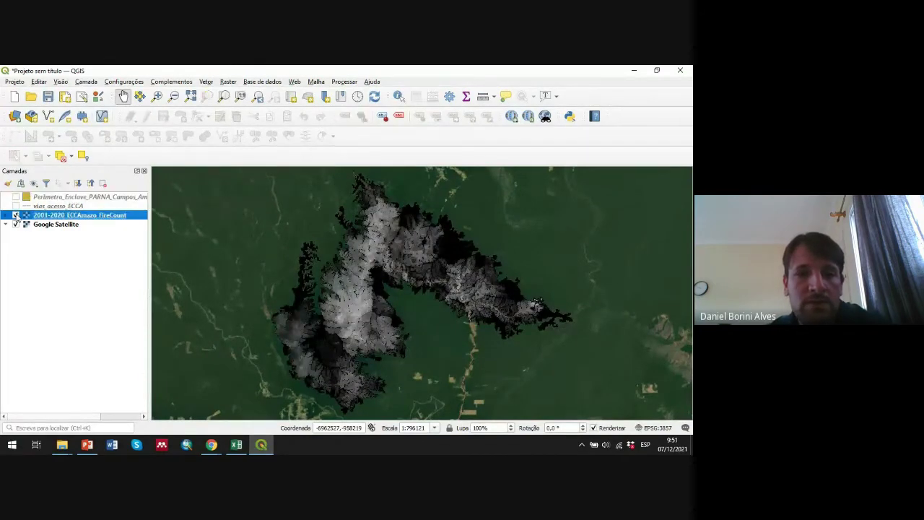
left_click(15, 215)
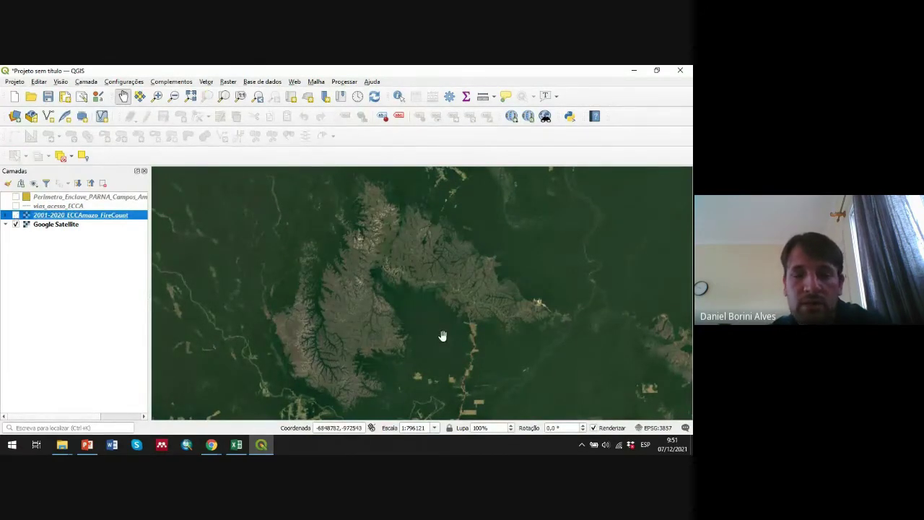
scroll(443, 335, "down", 5)
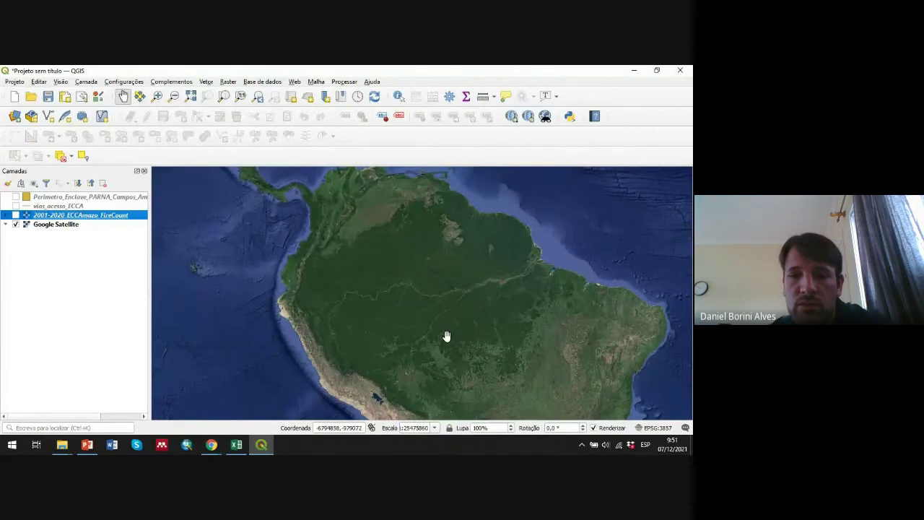
scroll(443, 335, "up", 5)
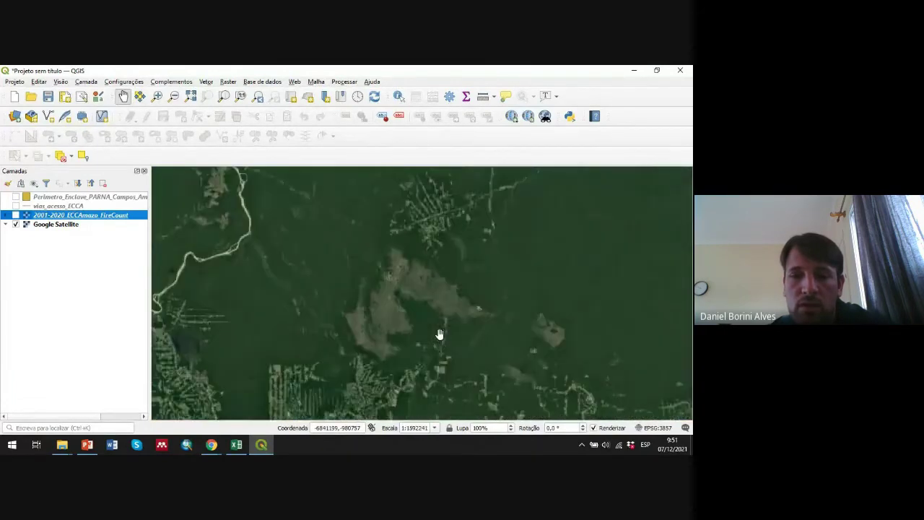
scroll(438, 318, "down", 1)
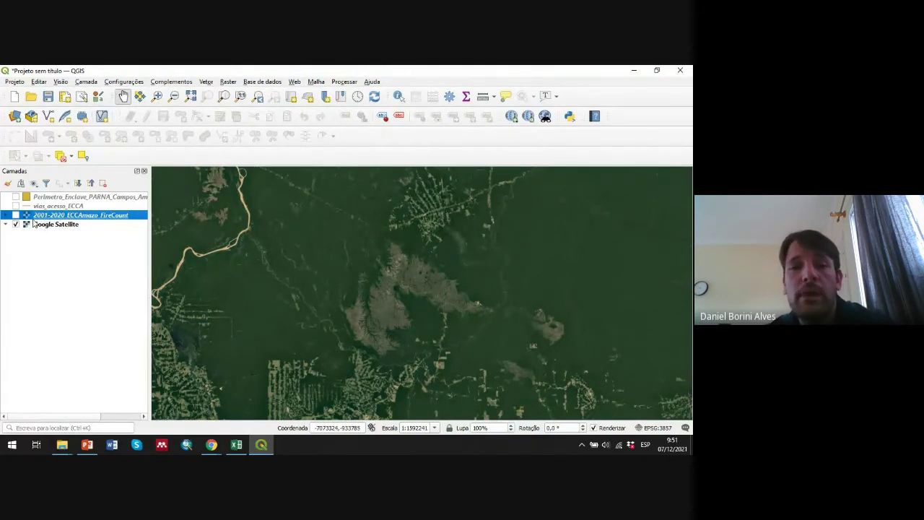
Expand the FireCount raster's legend and display the layer over the satellite image again.
left_click(6, 215)
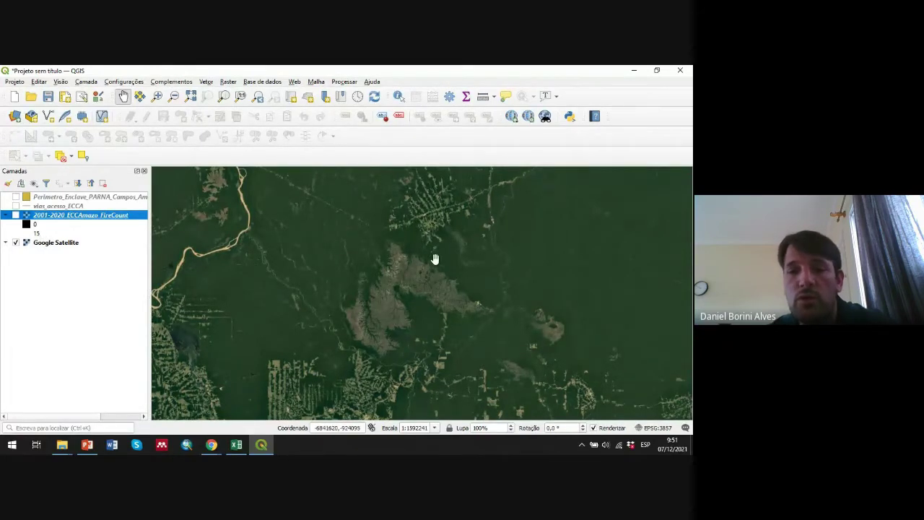
left_click(15, 215)
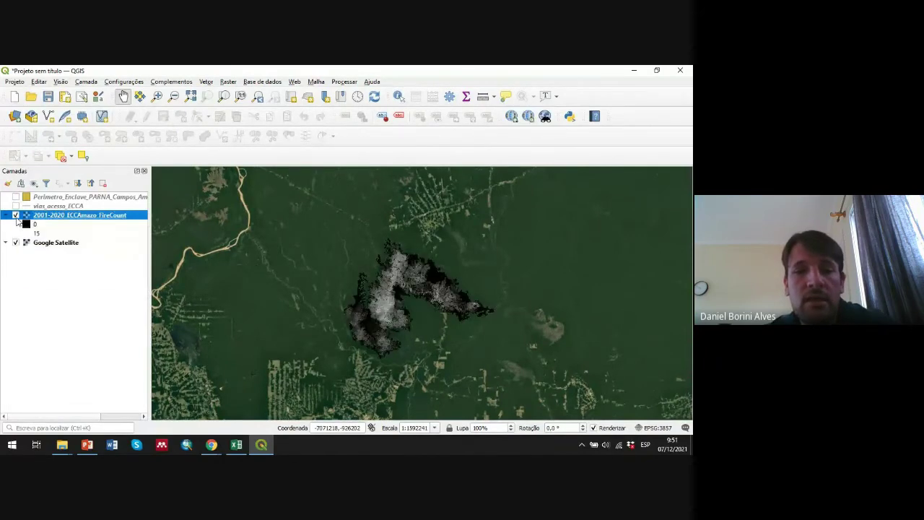
scroll(431, 297, "up", 1)
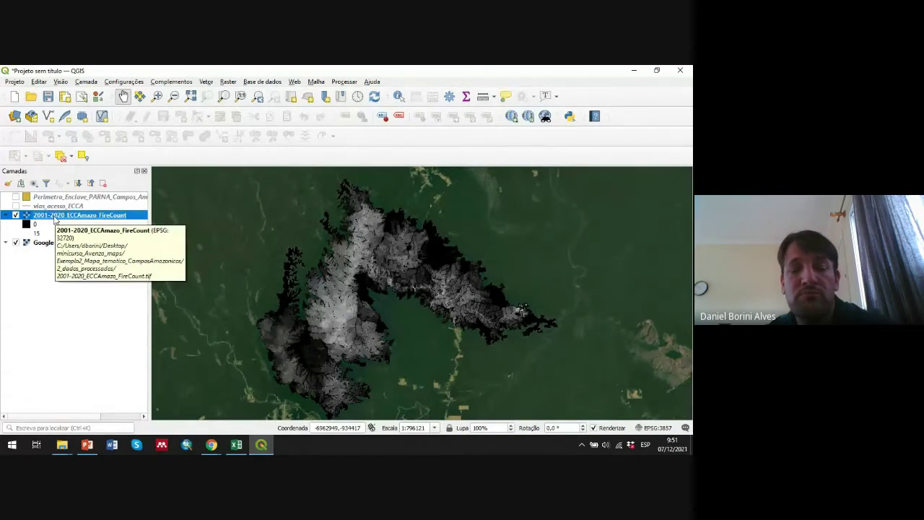
Open the FireCount raster's symbology properties and set the rendering type to Paletizado/Valores únicos.
right_click(56, 217)
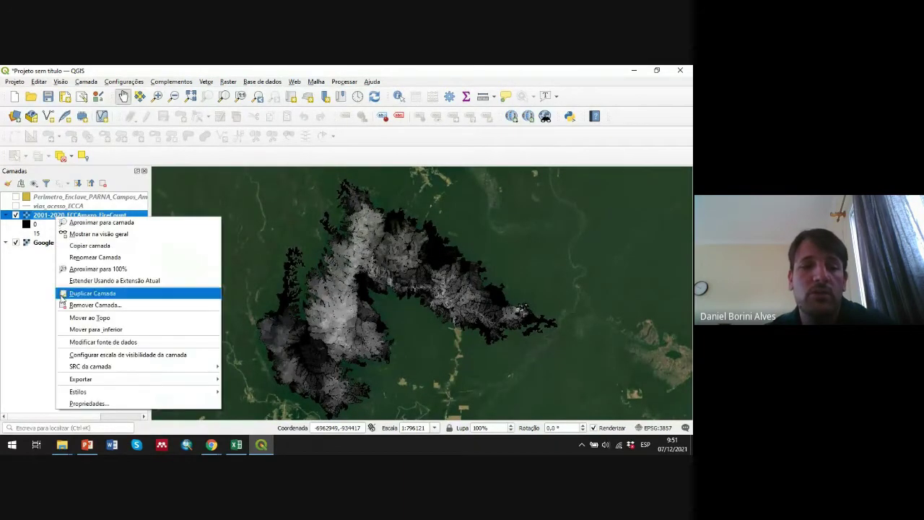
left_click(99, 405)
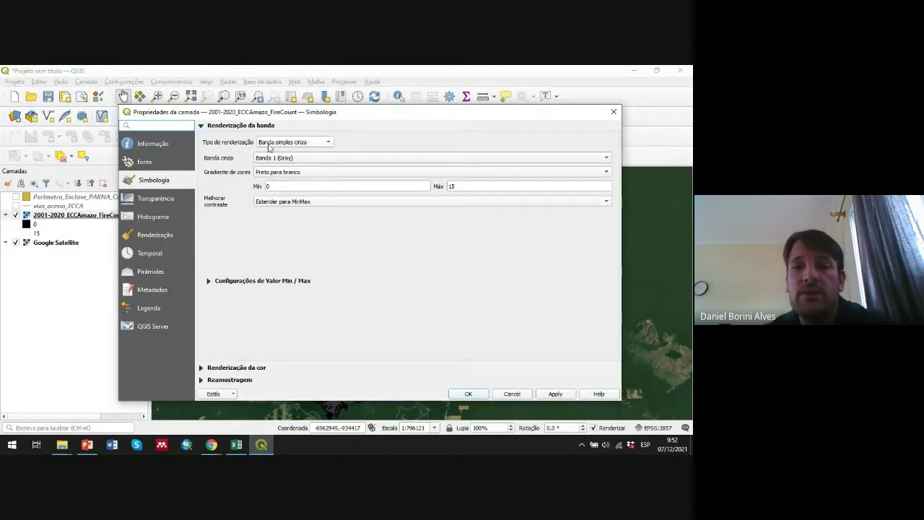
left_click(324, 144)
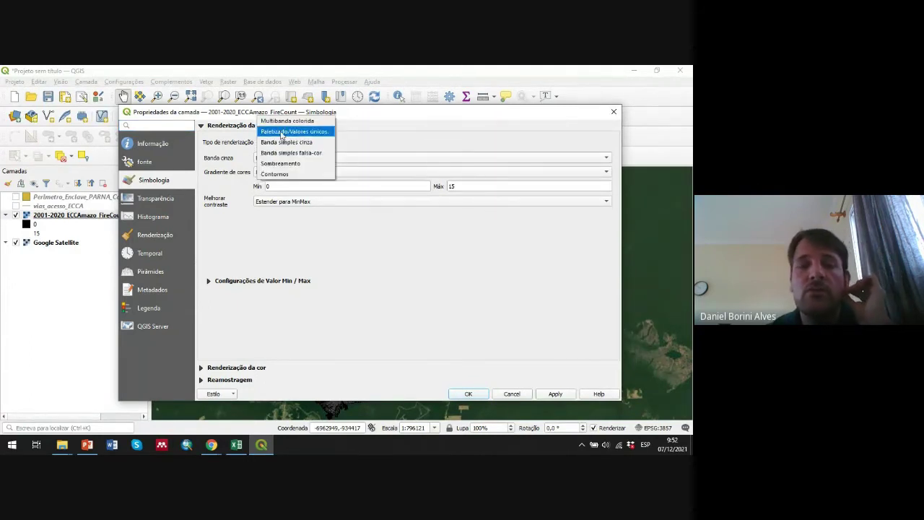
left_click(283, 136)
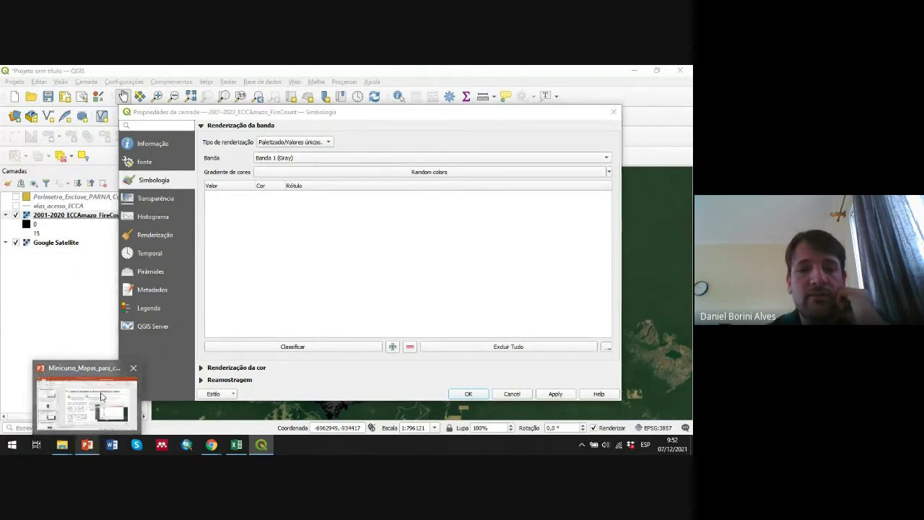
Switch to PowerPoint, review slide 13's instructions on adding the layers and classifying the fire raster, and return to QGIS.
left_click(85, 390)
scroll(85, 277, "down", 2)
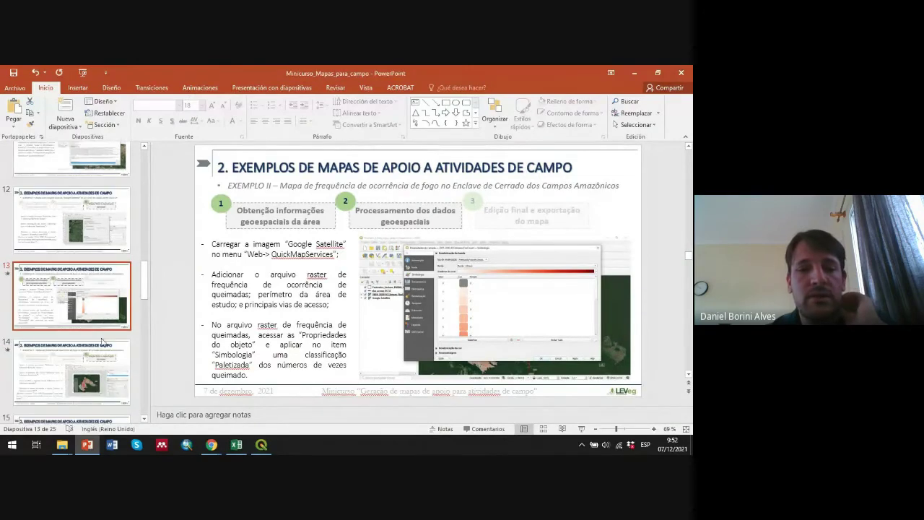
left_click(116, 331)
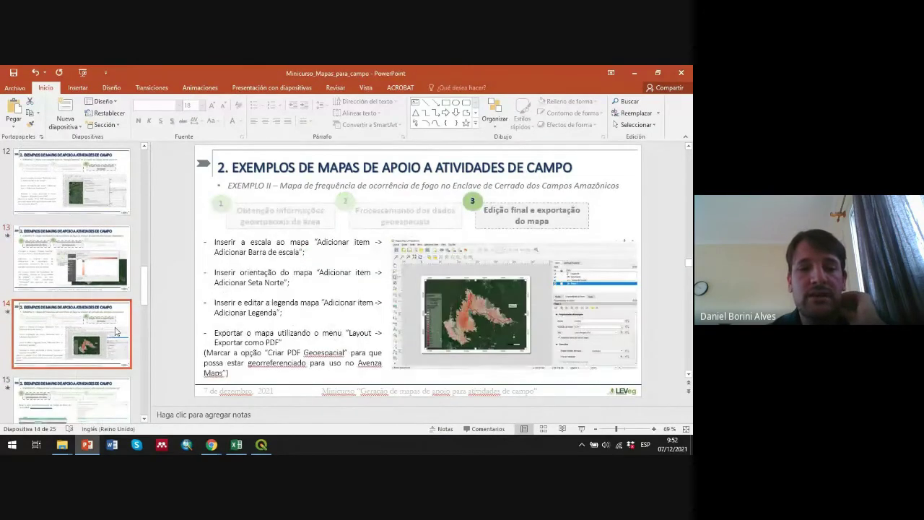
left_click(55, 277)
left_click_drag(261, 263, 297, 386)
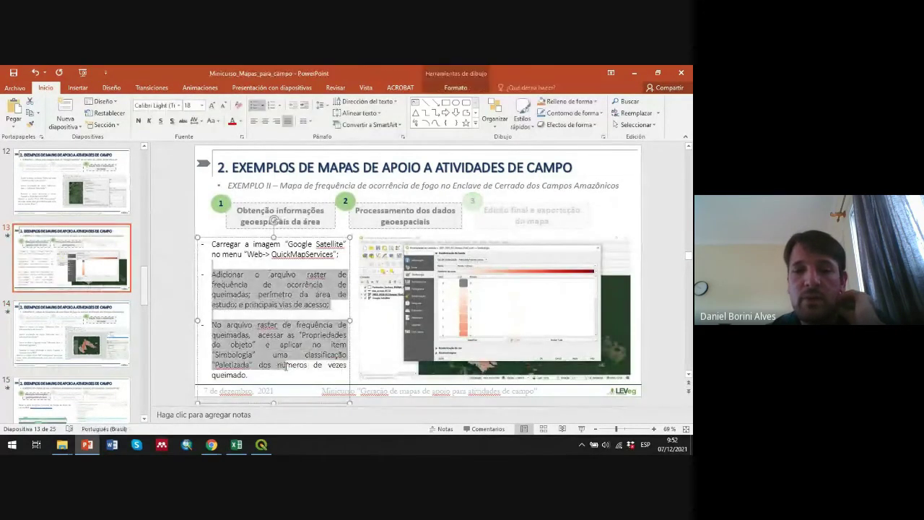
left_click(285, 365)
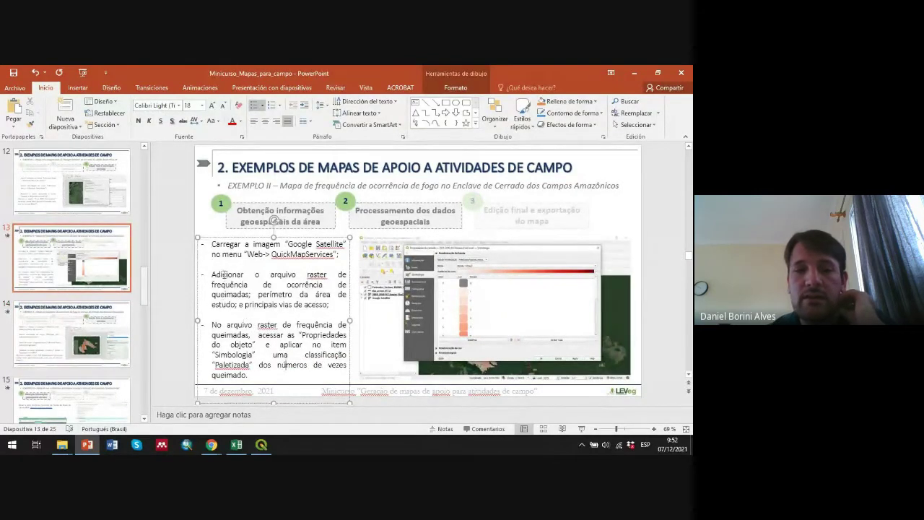
left_click_drag(221, 279, 333, 309)
left_click(334, 309)
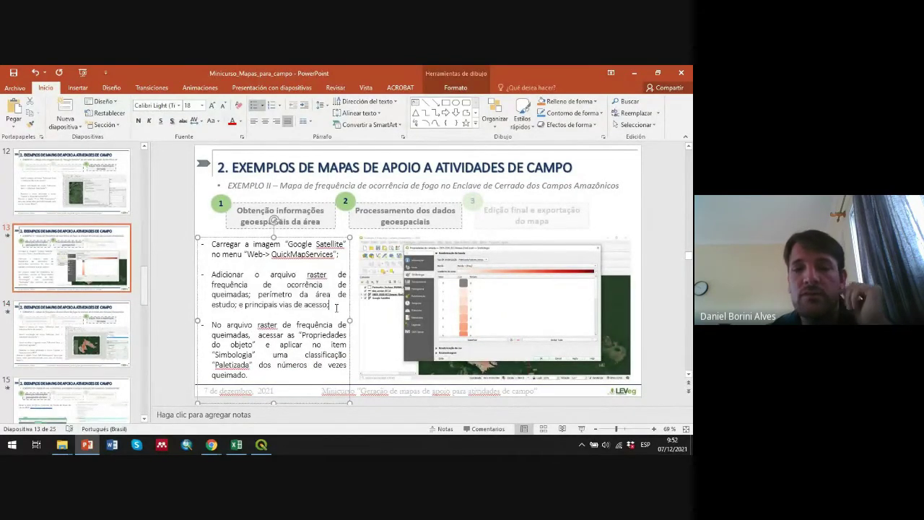
left_click_drag(217, 325, 253, 374)
left_click(255, 373)
triple_click(254, 373)
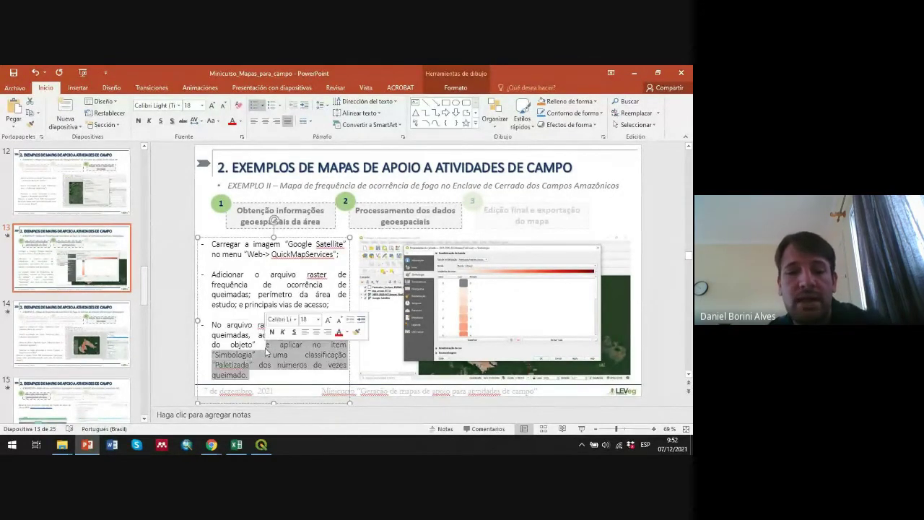
left_click(293, 333)
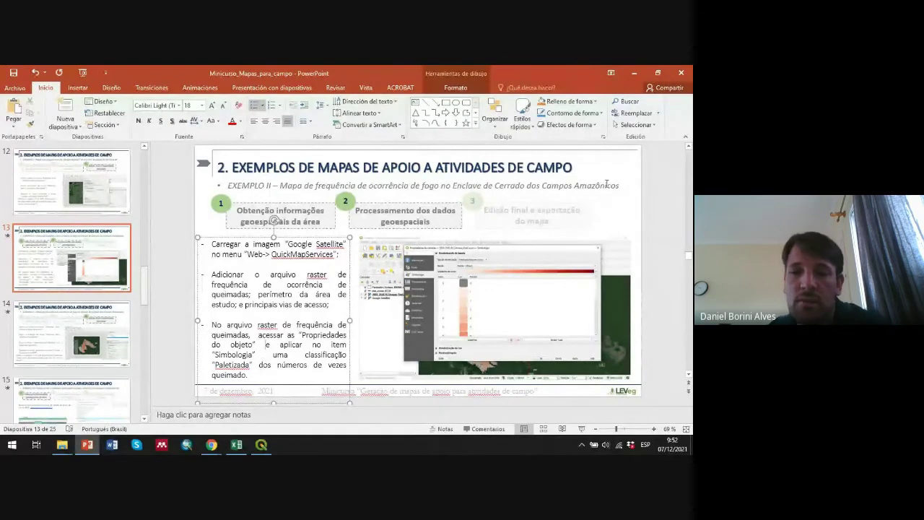
key("alt+Tab")
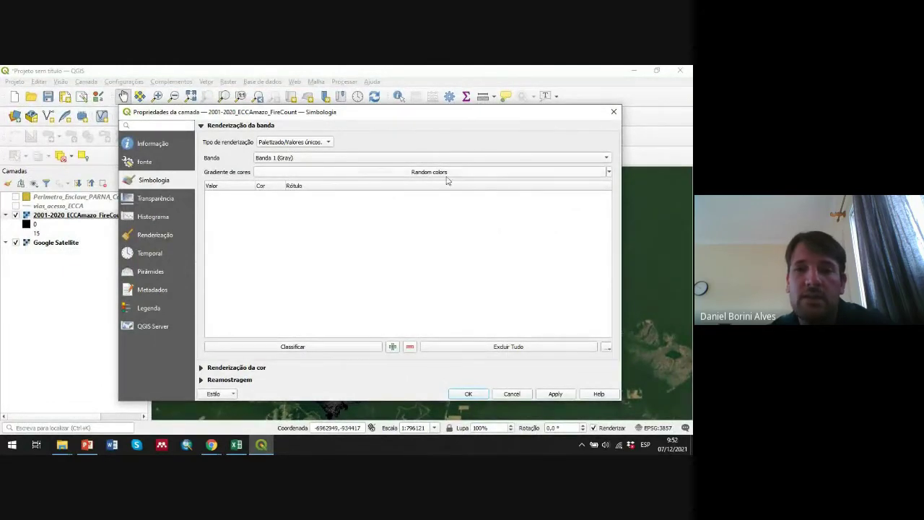
Classify the FireCount raster into unique values with the Reds color ramp and review the classes from 0 to 15.
left_click(609, 173)
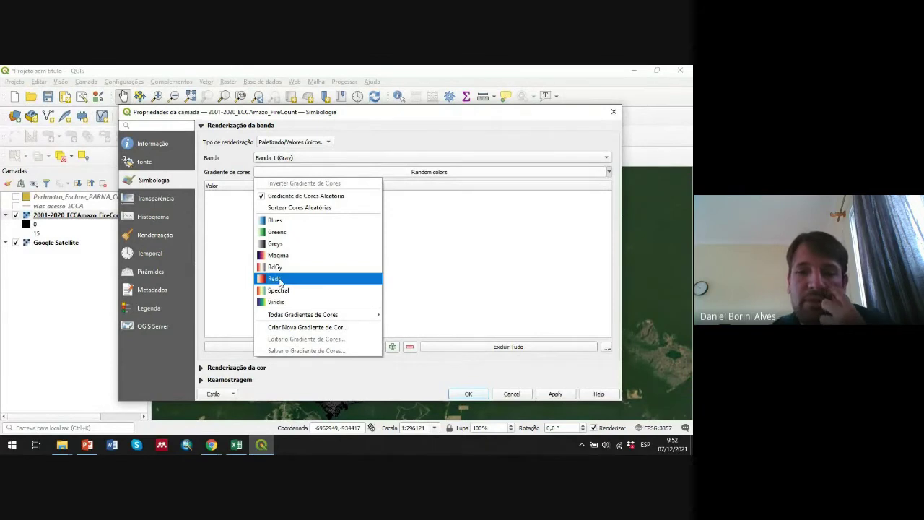
left_click(280, 280)
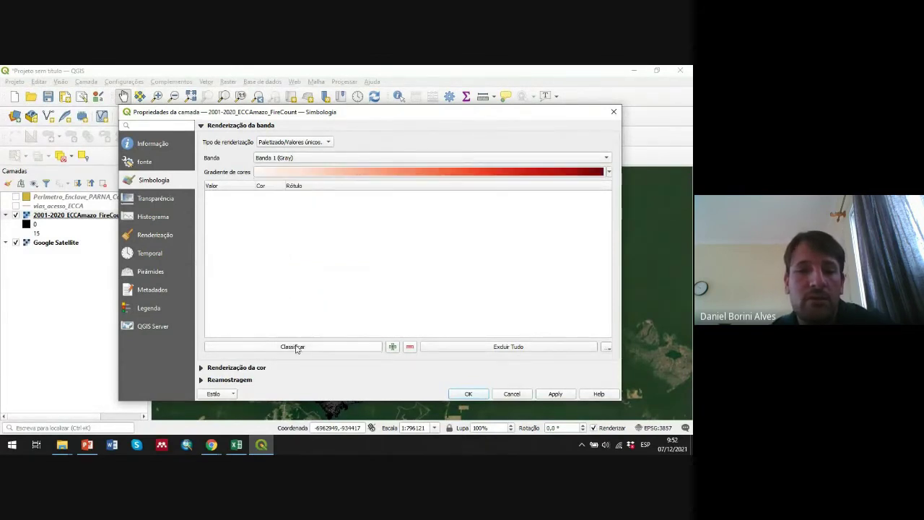
left_click(292, 347)
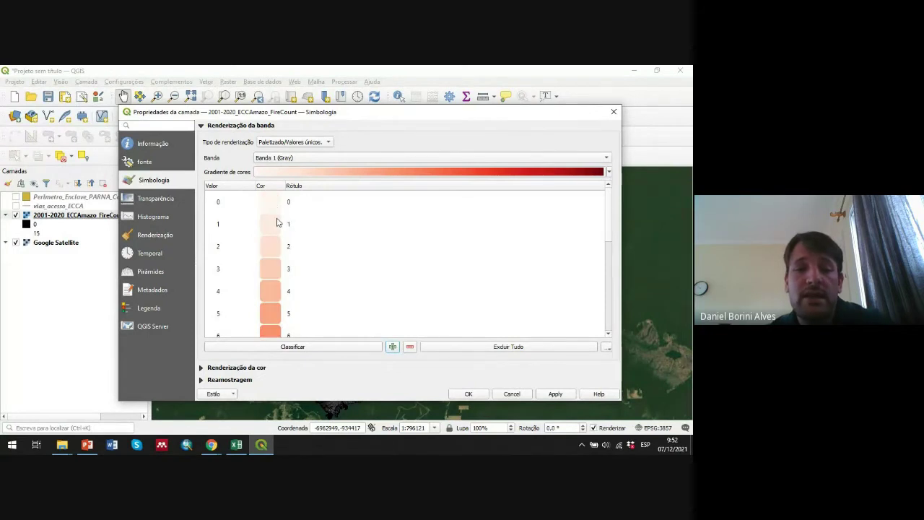
left_click_drag(611, 235, 612, 318)
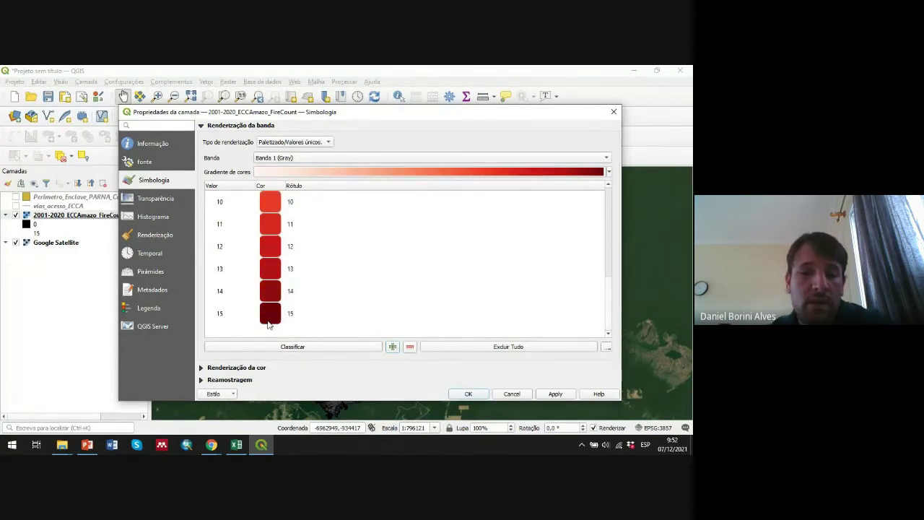
scroll(268, 319, "up", 4)
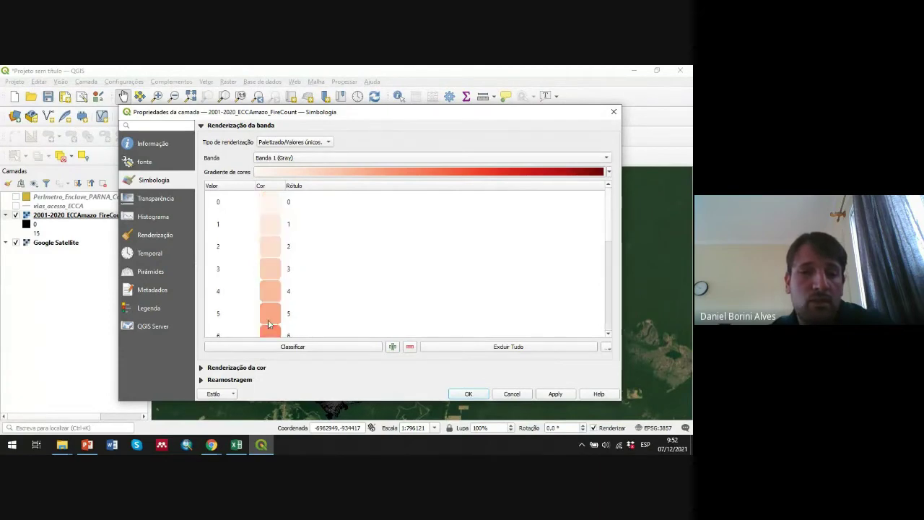
Change the color of class 0 to grey and apply the unique-value symbology to the FireCount raster.
double_click(270, 202)
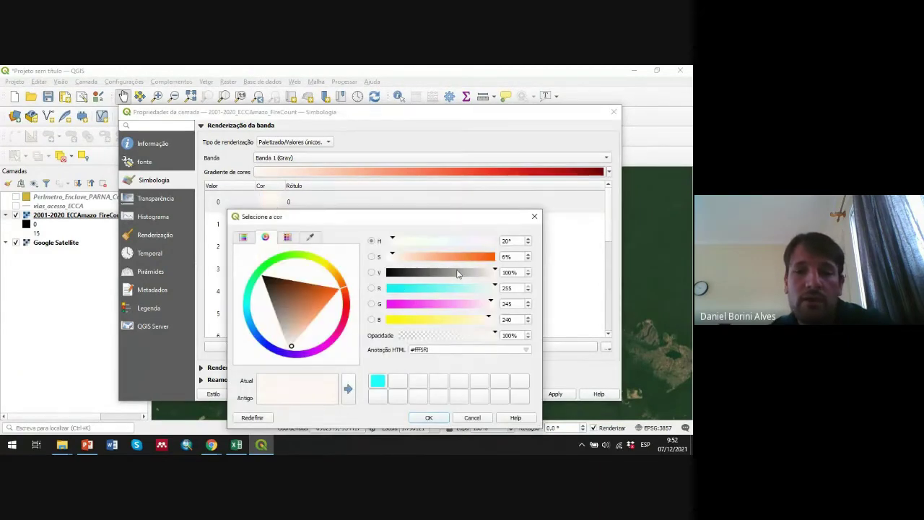
left_click(456, 272)
left_click(429, 418)
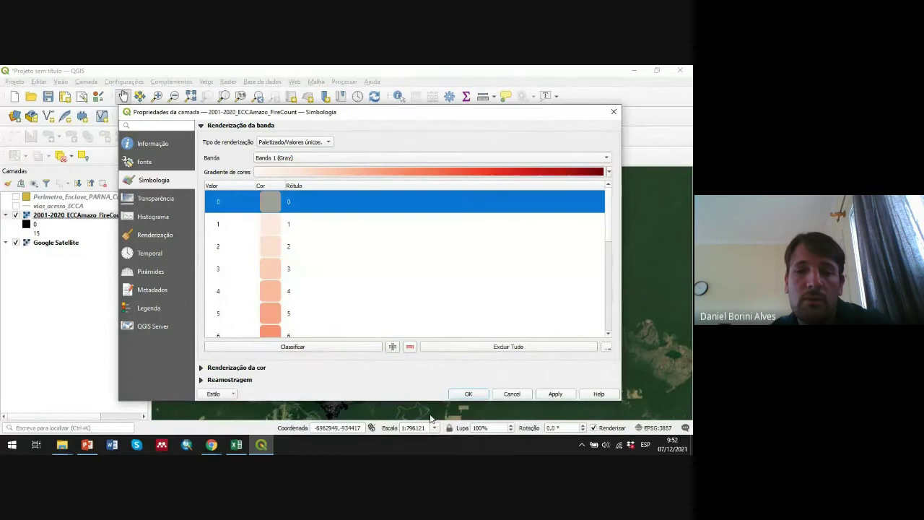
left_click(469, 393)
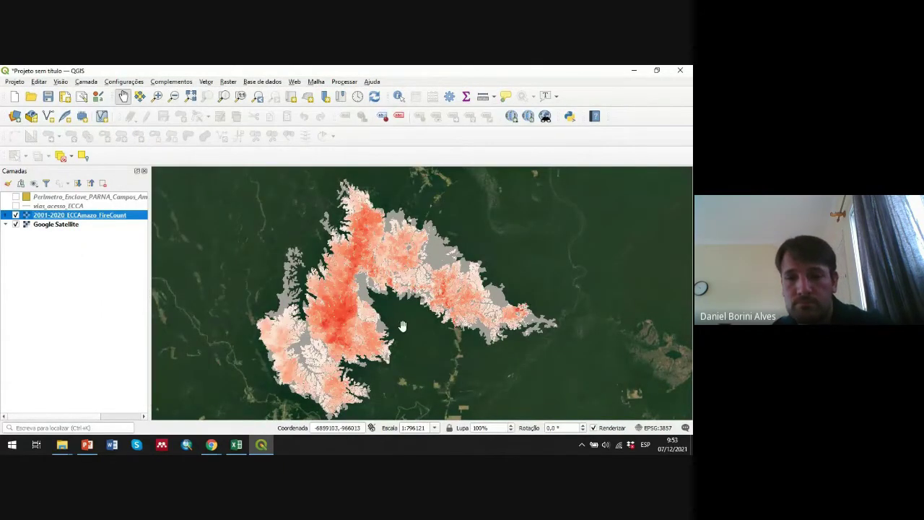
Compare the classified FireCount raster with the satellite image beneath by hiding and redisplaying the layer.
scroll(404, 327, "down", 1)
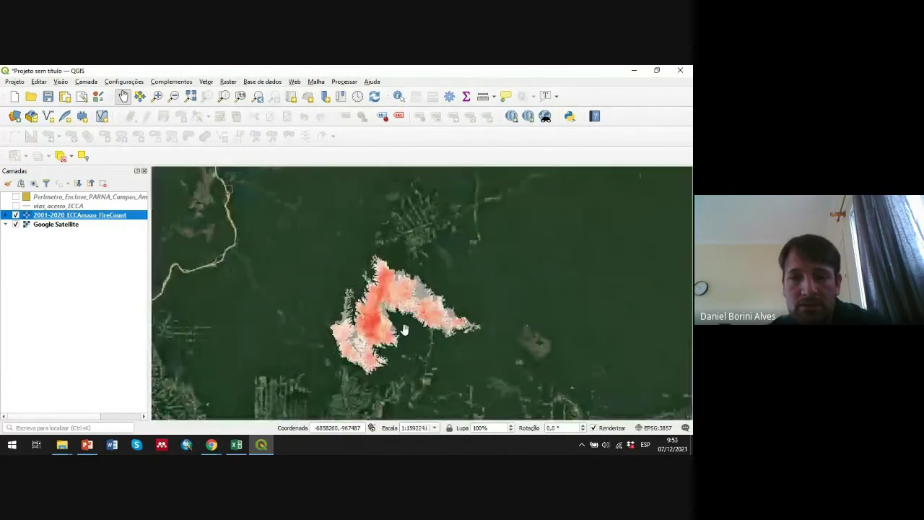
scroll(404, 328, "up", 1)
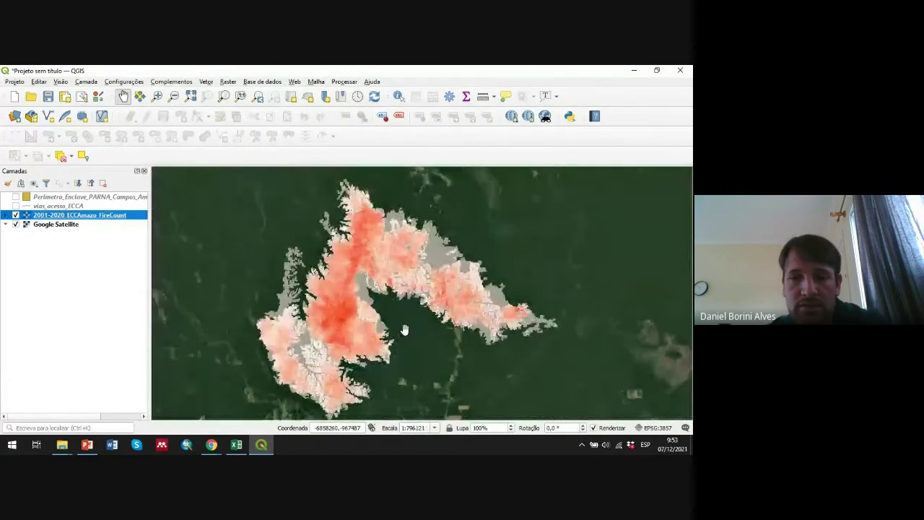
left_click(16, 215)
left_click(16, 215)
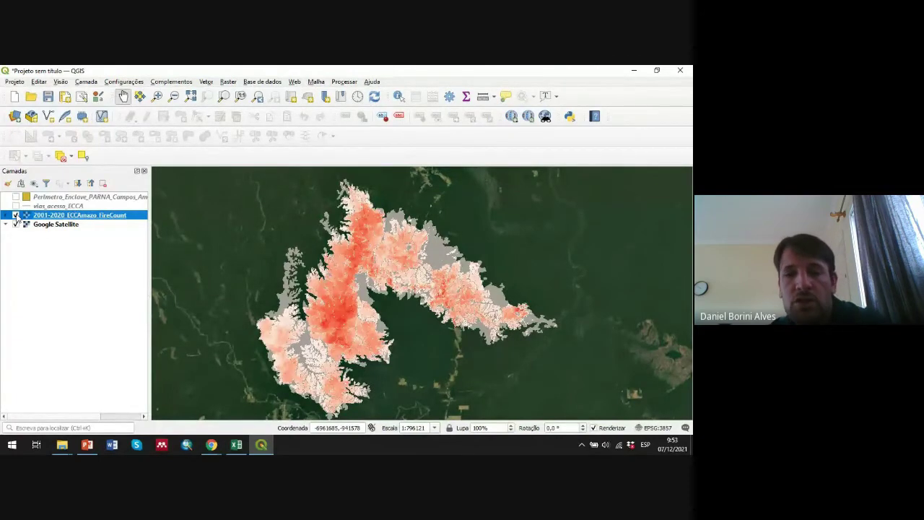
left_click(16, 215)
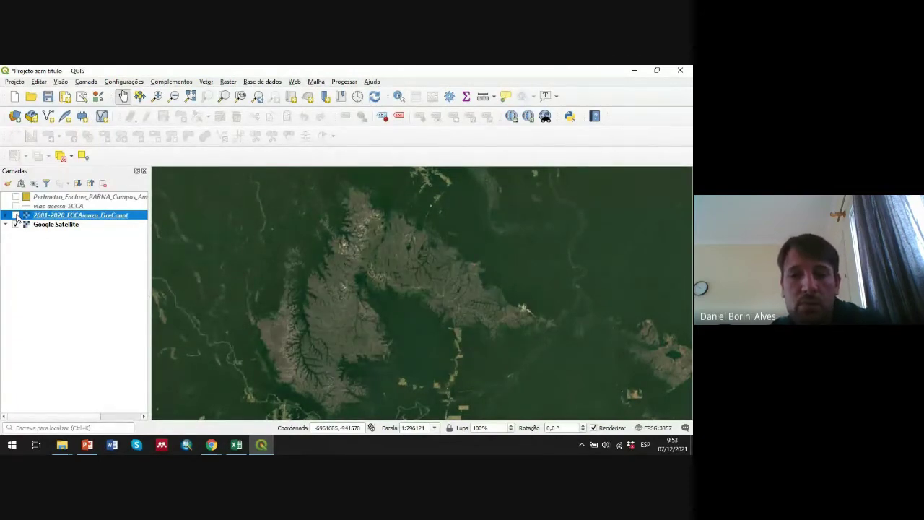
left_click(16, 215)
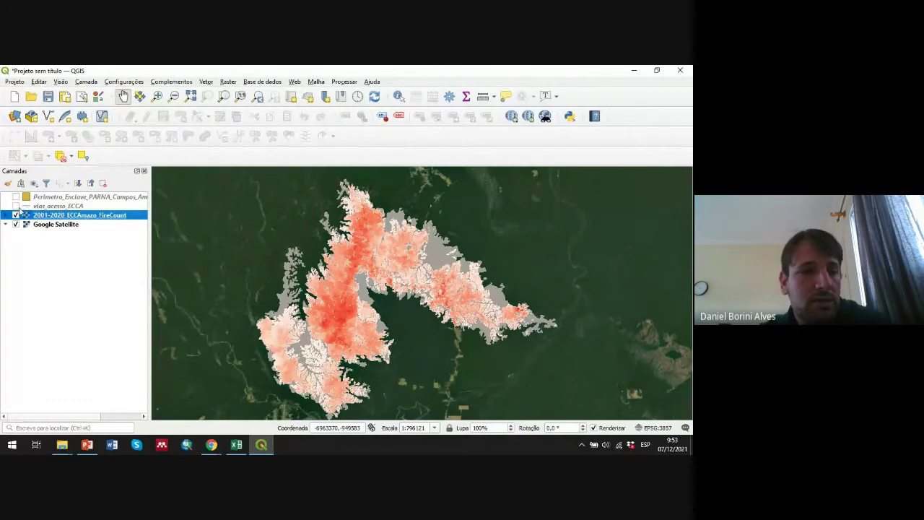
Display the vias_acesso_ECCA layer and check how its lines show over the enclave and the area to the north.
left_click(15, 206)
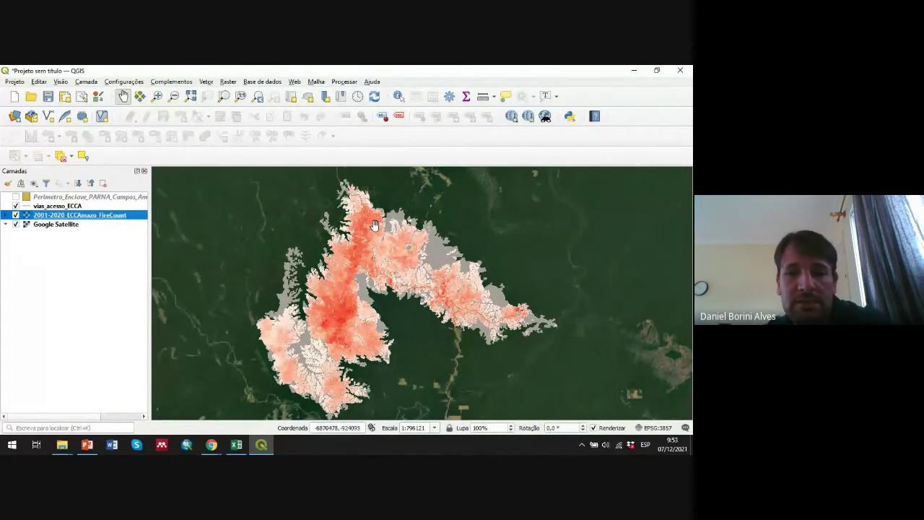
left_click(68, 208)
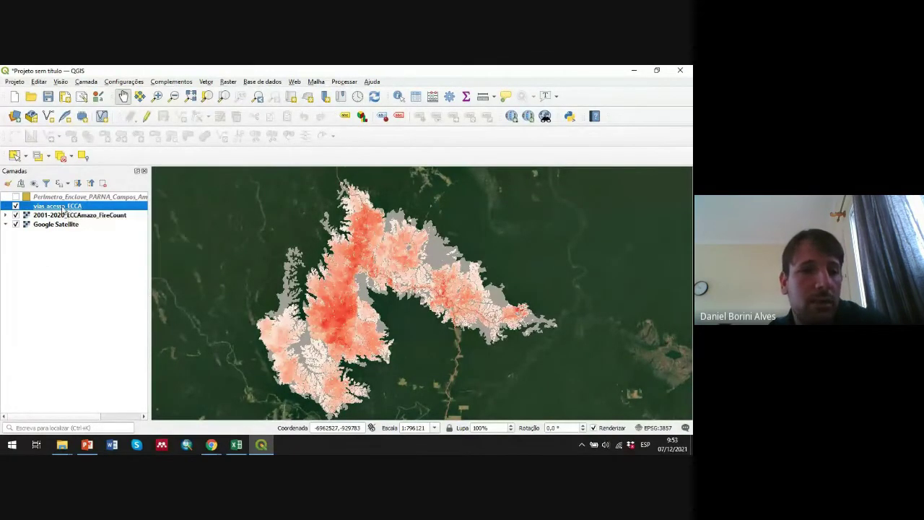
right_click(68, 211)
left_click_drag(314, 195, 441, 291)
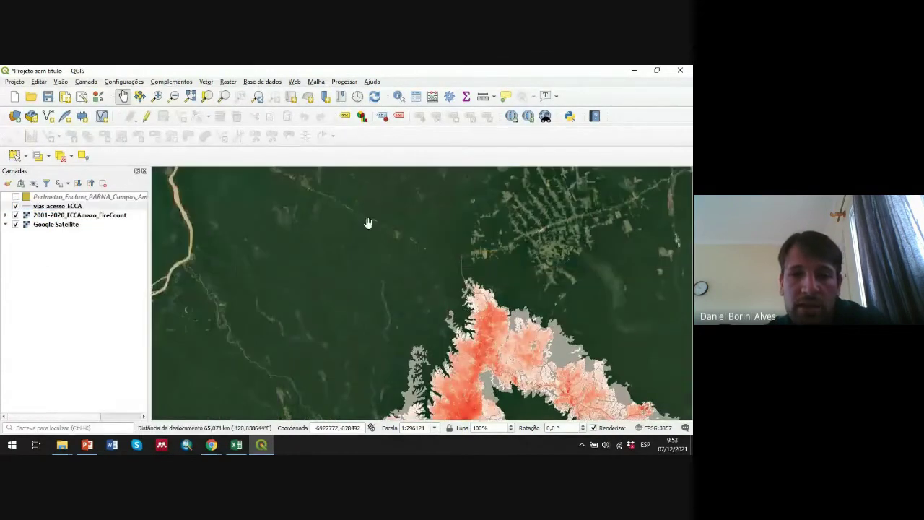
left_click_drag(461, 344, 354, 278)
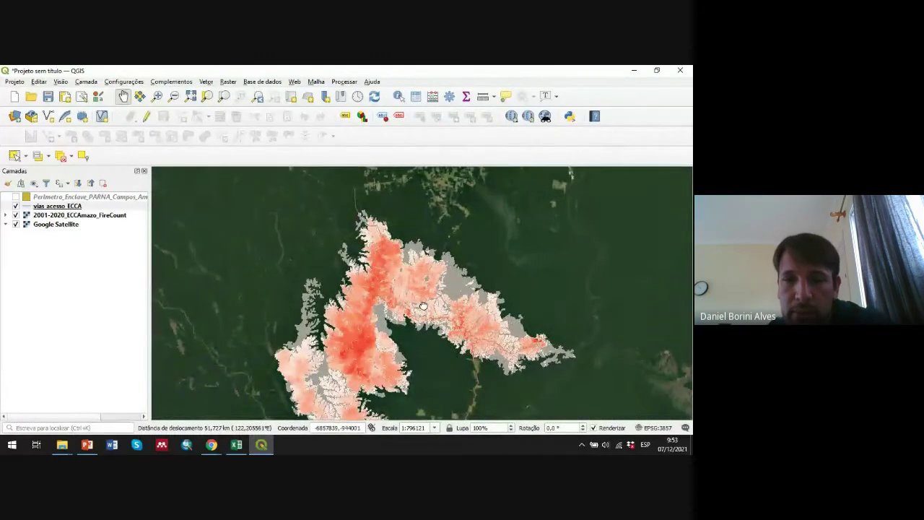
left_click_drag(423, 307, 375, 297)
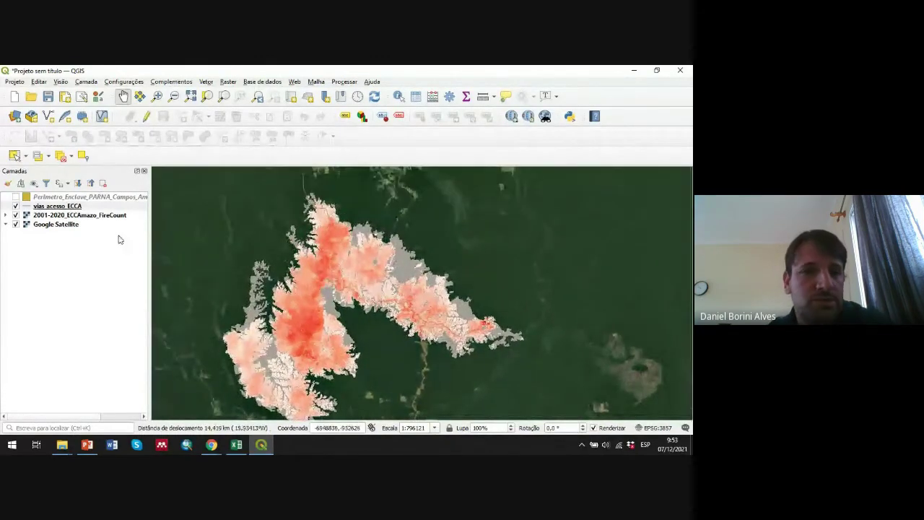
Style the vias_acesso_ECCA simple line with a 0.46 mm stroke width and a dark red color, and apply it.
right_click(71, 208)
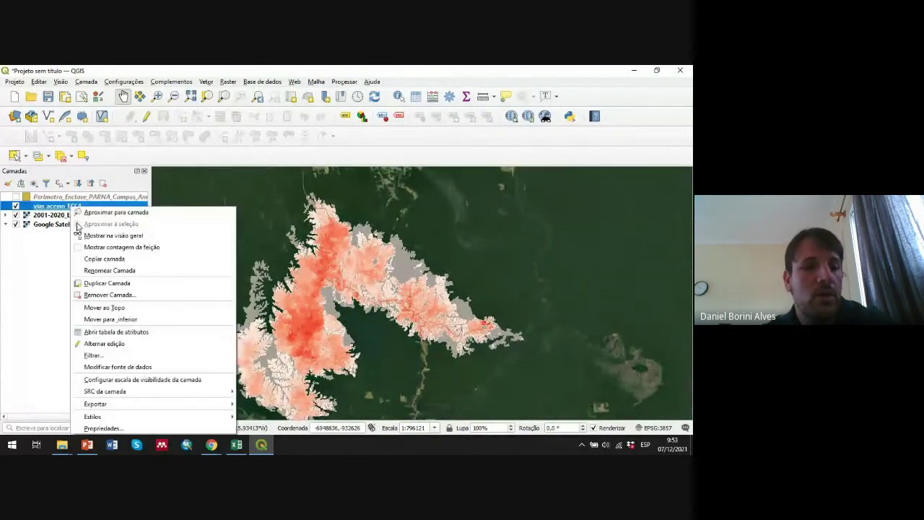
left_click(133, 429)
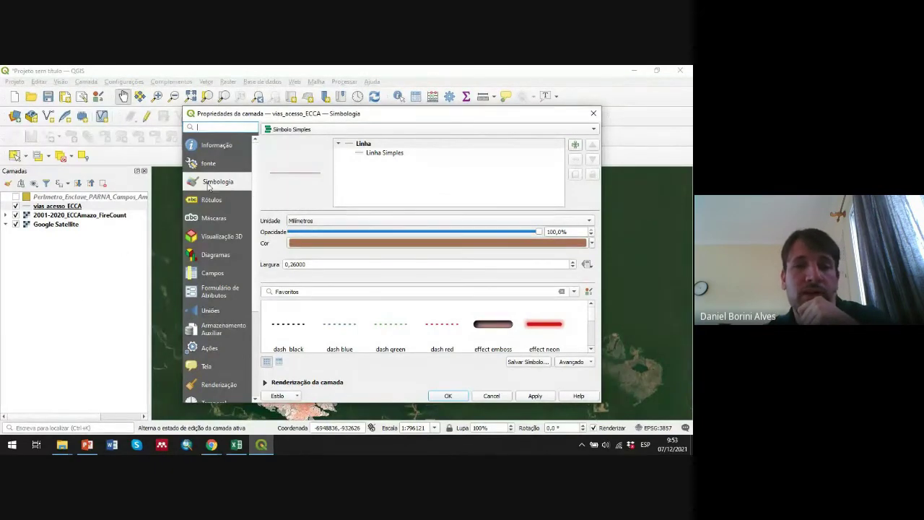
left_click(384, 154)
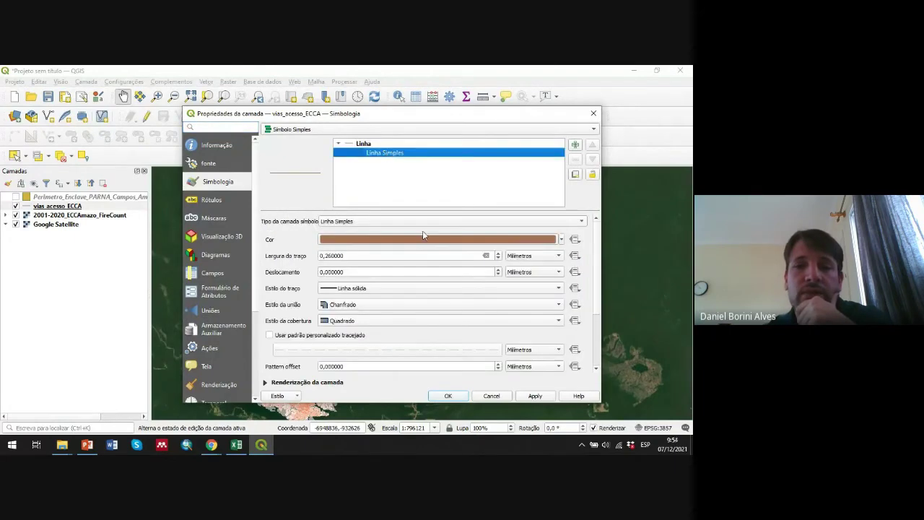
left_click(498, 253)
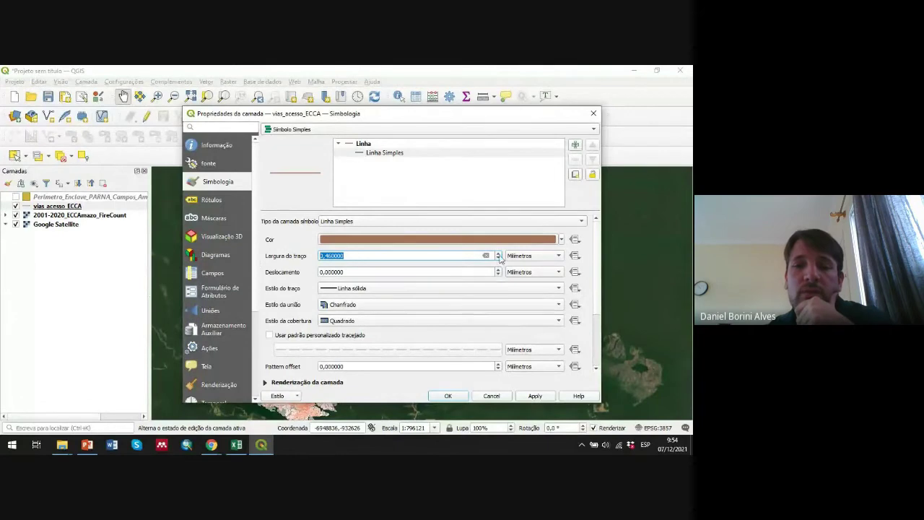
left_click(563, 240)
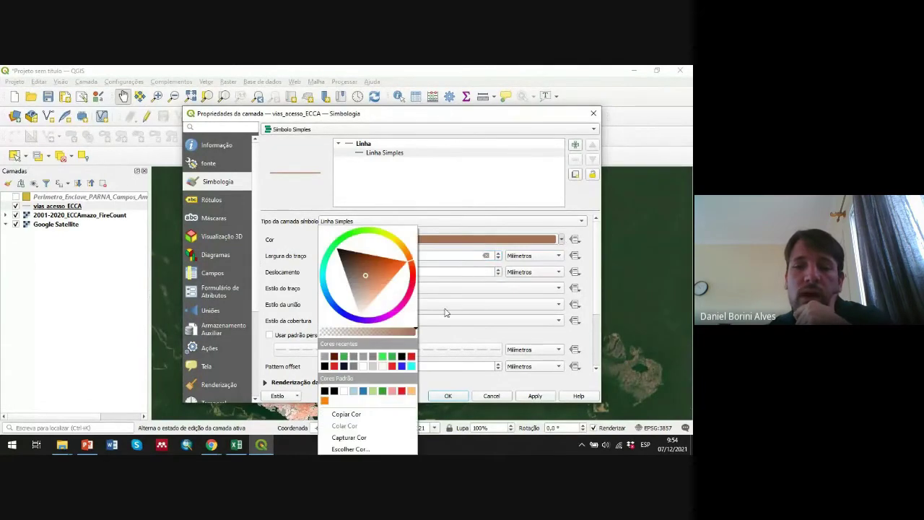
left_click(333, 356)
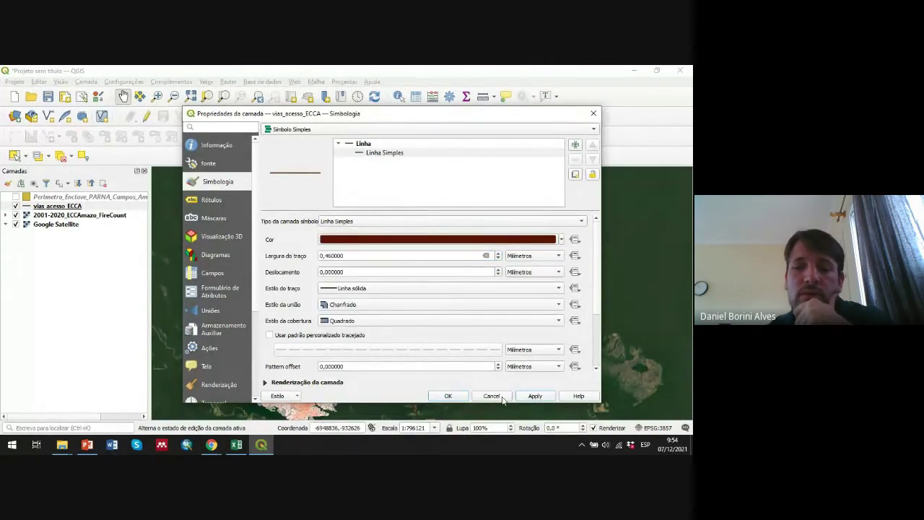
left_click(535, 397)
left_click(448, 397)
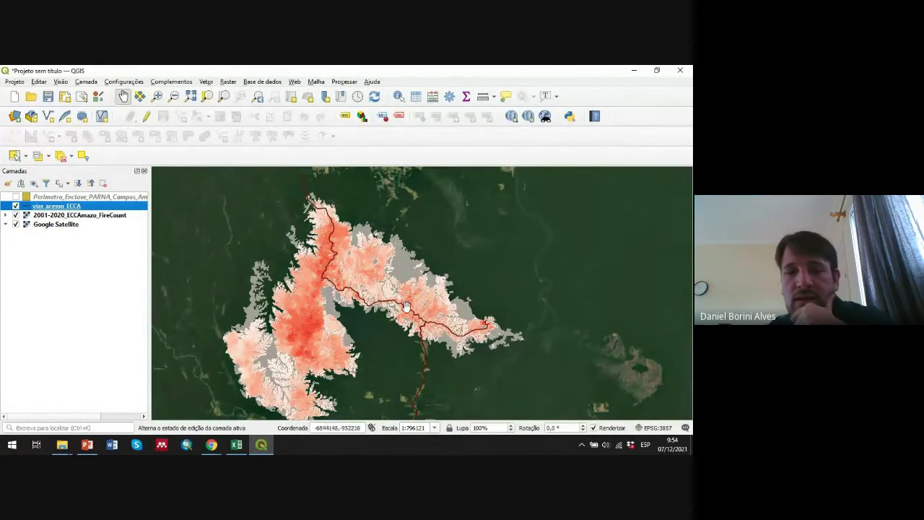
Toggle the enclave perimeter layer to compare it with the layers beneath, leaving it displayed.
left_click(17, 197)
left_click(17, 197)
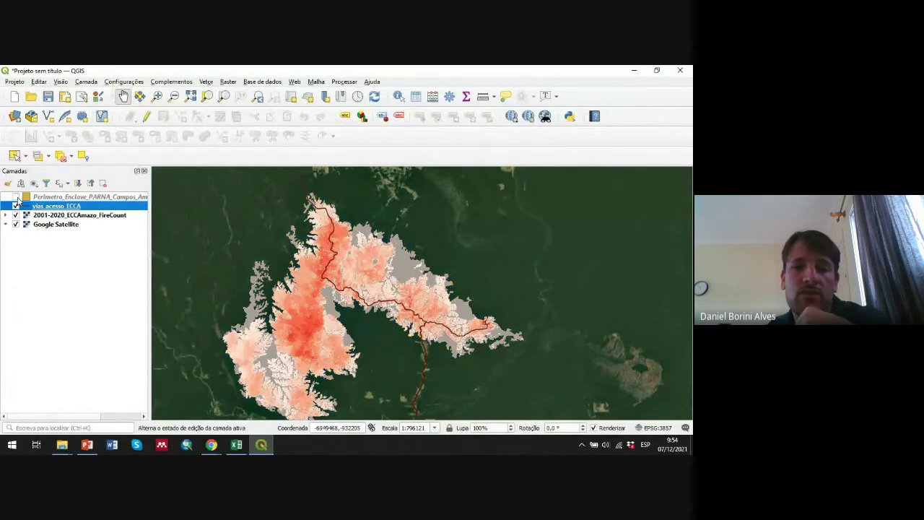
left_click(17, 197)
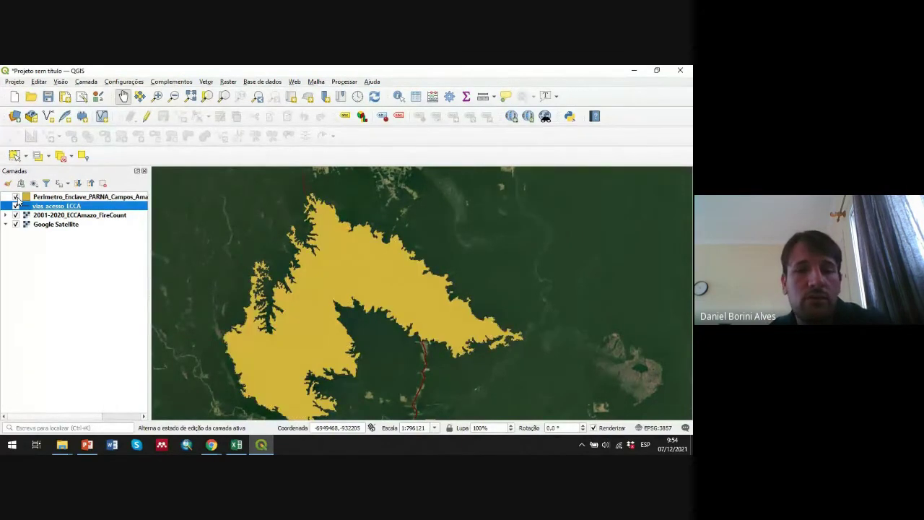
left_click(16, 197)
left_click(16, 197)
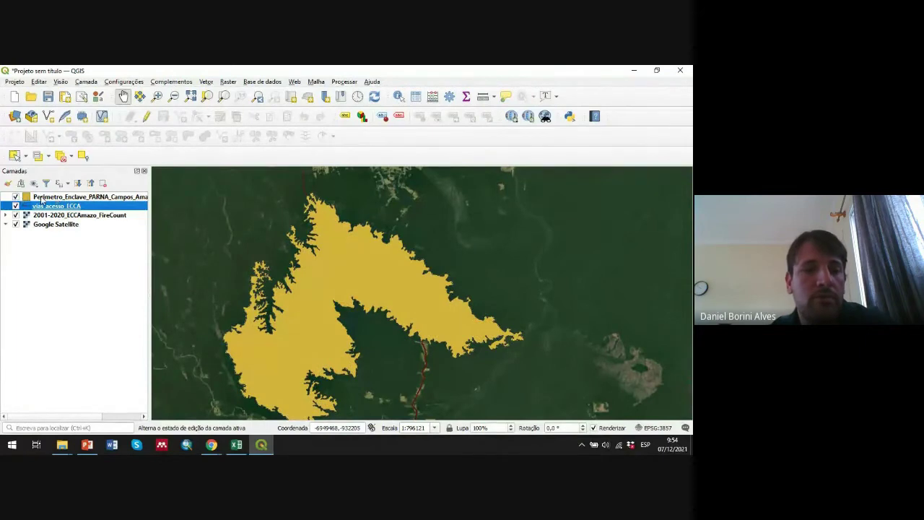
mouse_move(42, 199)
left_mouse_down()
mouse_move(45, 241)
mouse_move(34, 199)
left_mouse_up()
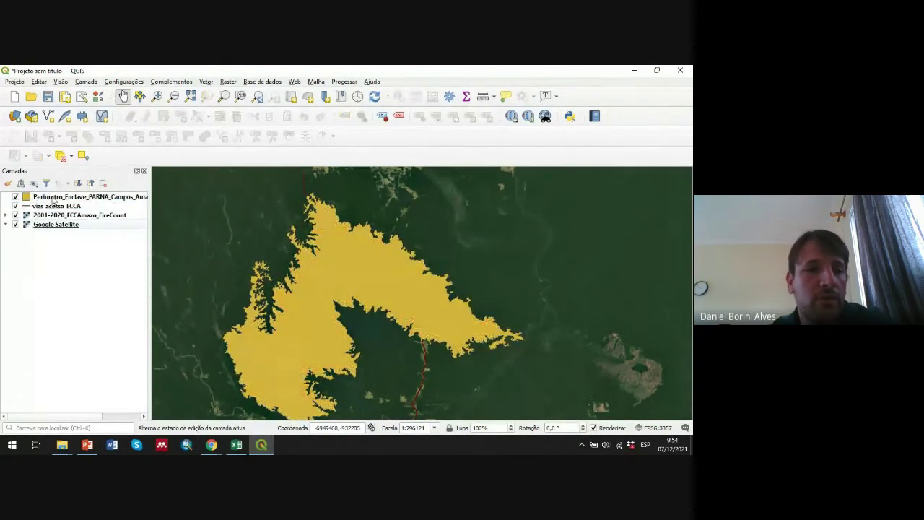
Open the enclave perimeter layer's symbology and make its simple fill transparent.
left_click(52, 200)
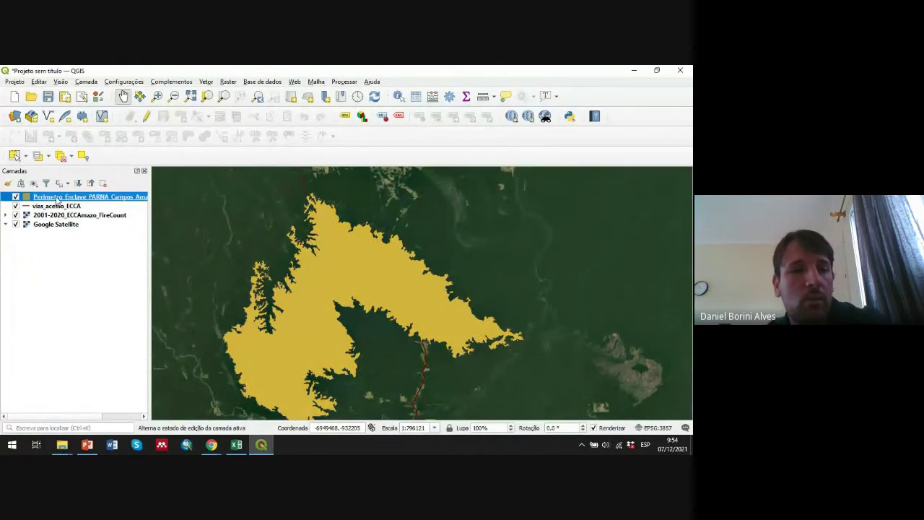
right_click(57, 202)
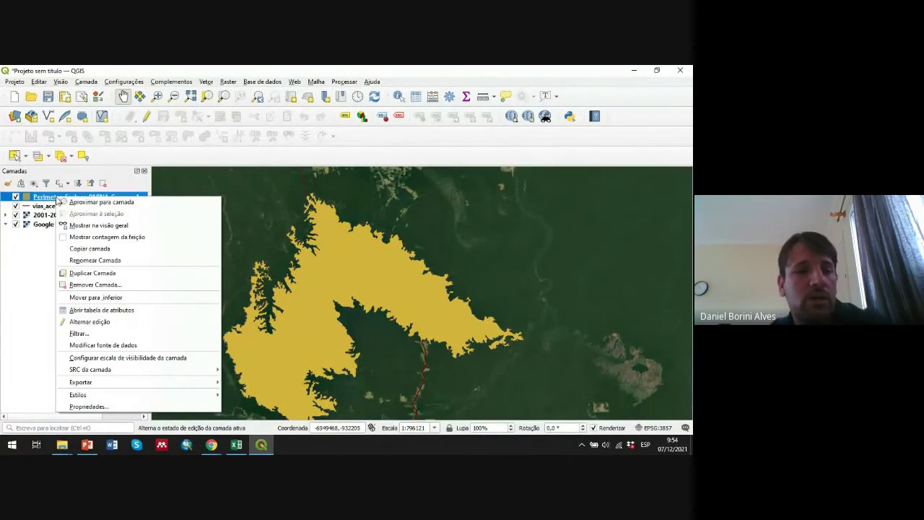
left_click(88, 406)
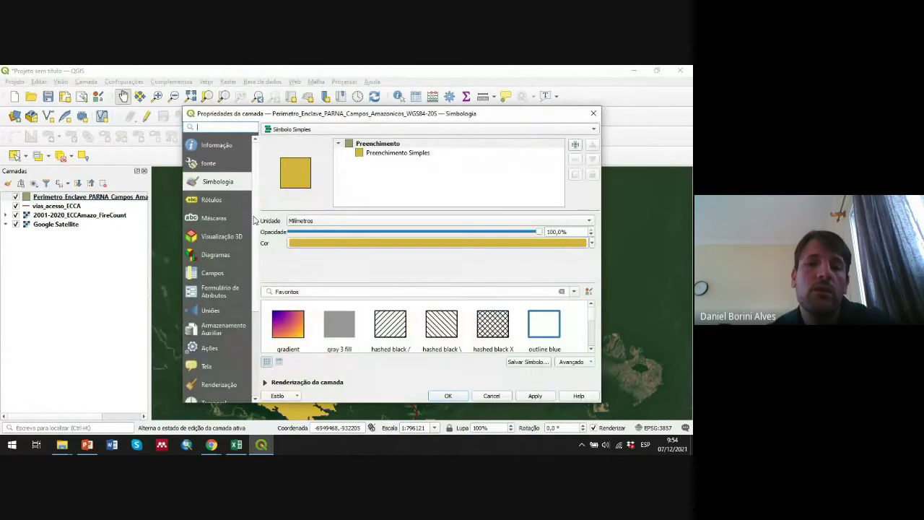
left_click(395, 153)
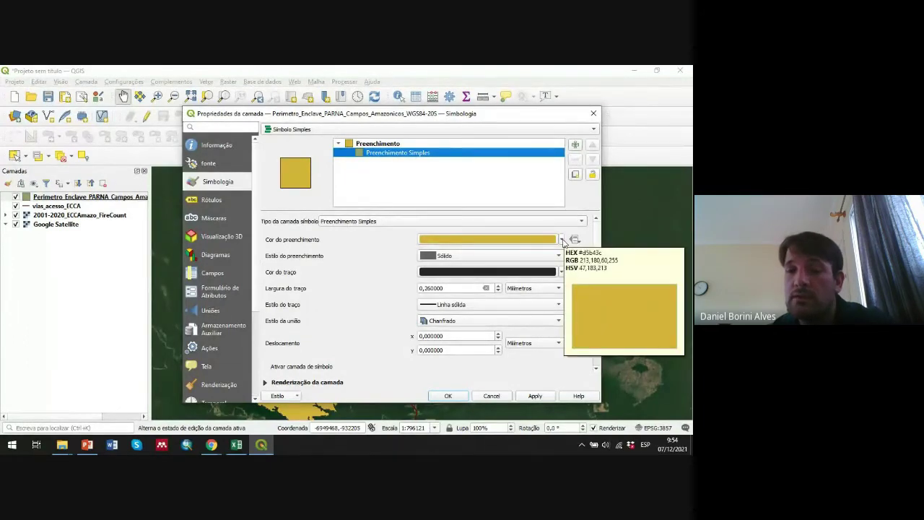
left_click(562, 240)
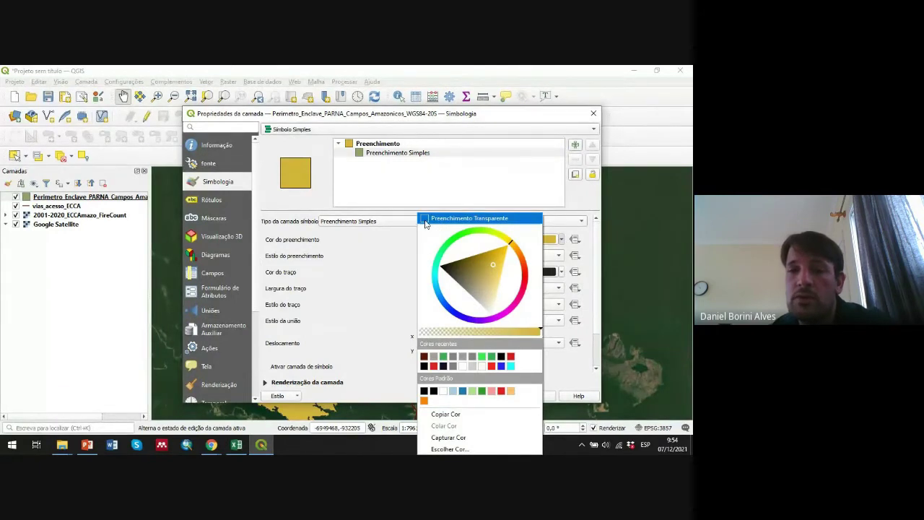
left_click(426, 220)
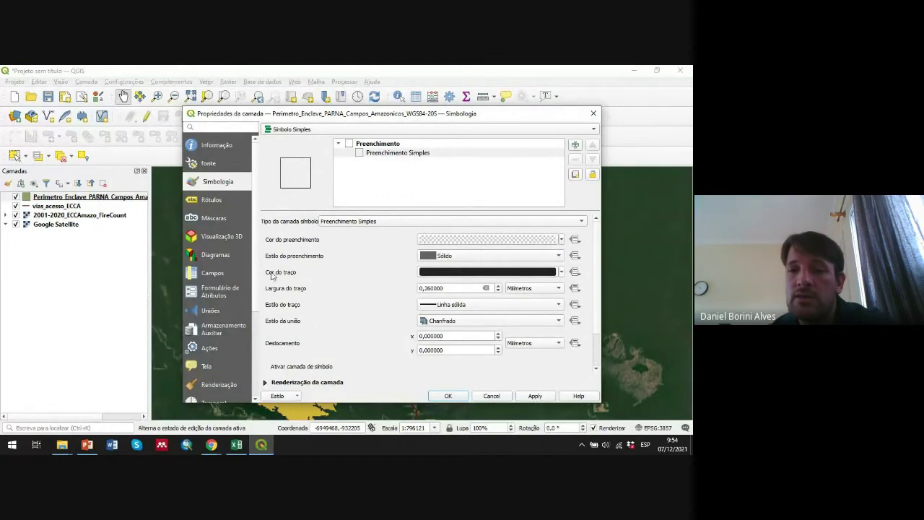
Set the enclave perimeter's stroke width to 0.46 mm, apply it, and check the outline on the map.
left_click(498, 286)
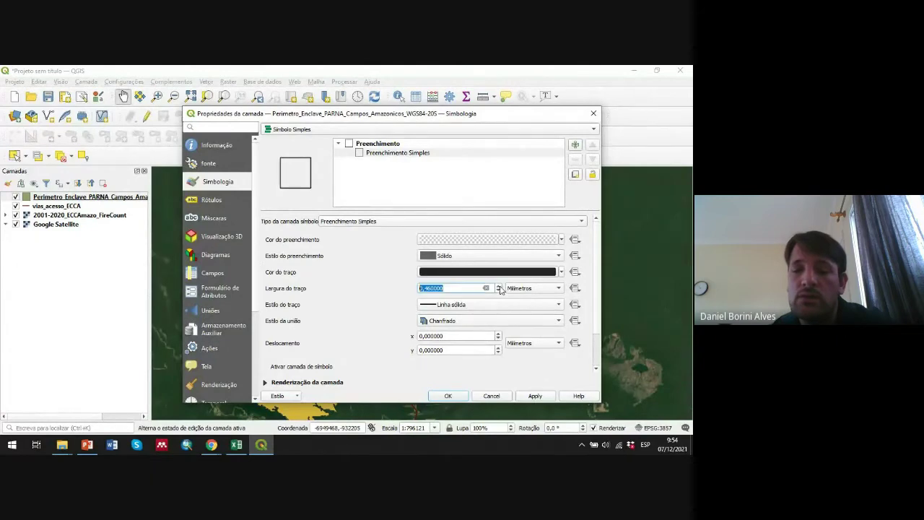
left_click(448, 396)
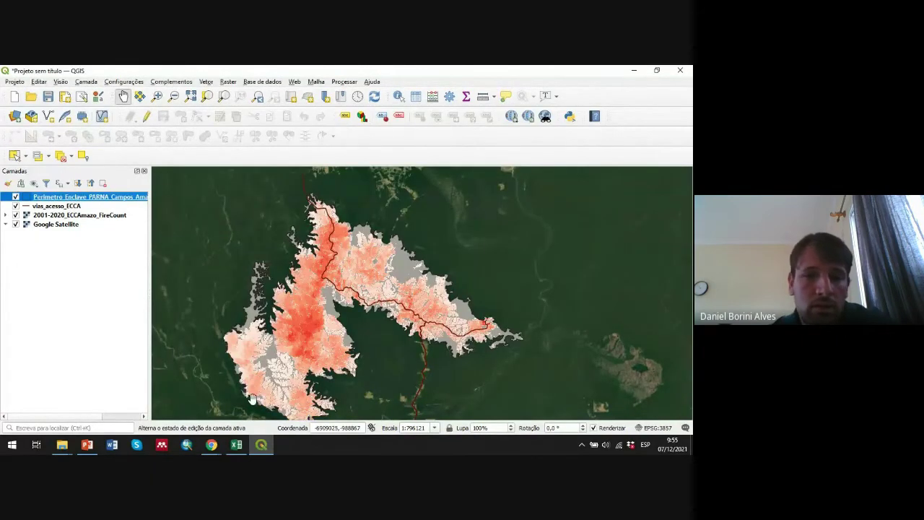
scroll(318, 402, "up", 1)
scroll(350, 320, "up", 1)
scroll(366, 242, "down", 1)
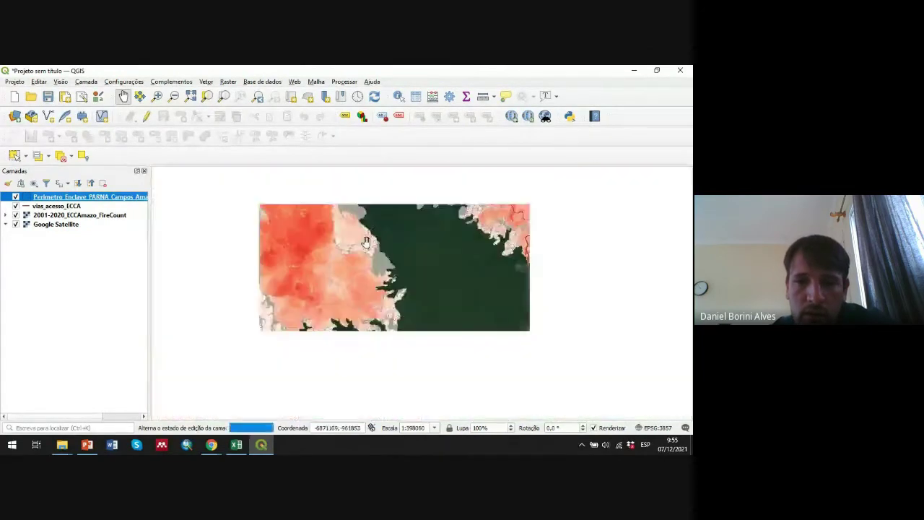
scroll(369, 217, "down", 1)
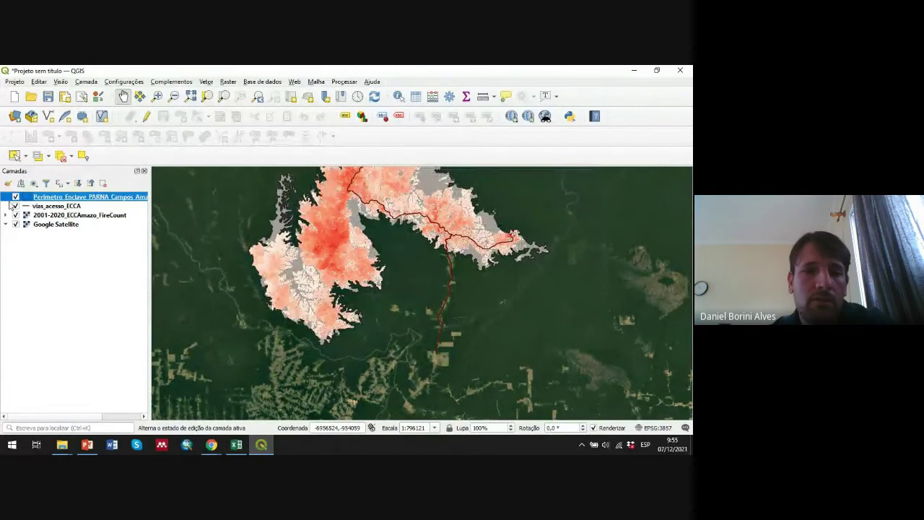
Thicken the enclave perimeter's simple fill stroke to 0.66 mm, apply it, and check the outline around the enclave.
double_click(43, 197)
left_click(391, 155)
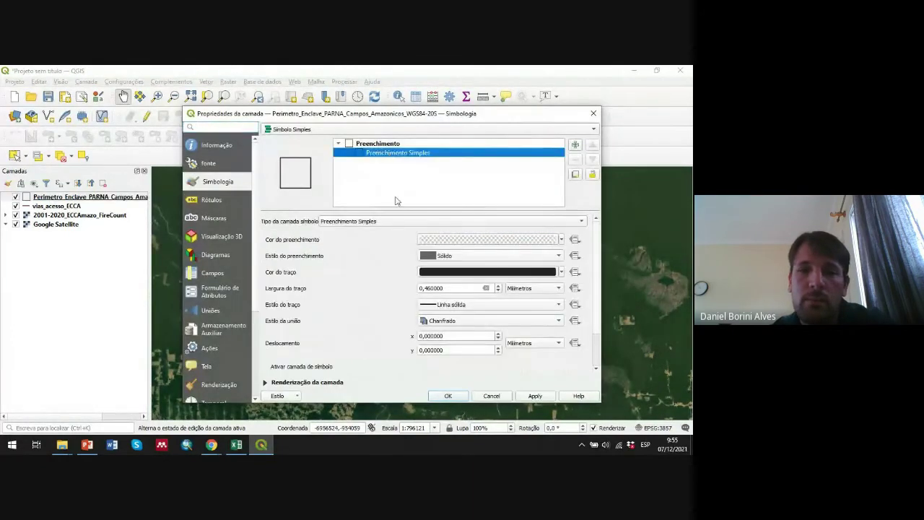
left_click(499, 286)
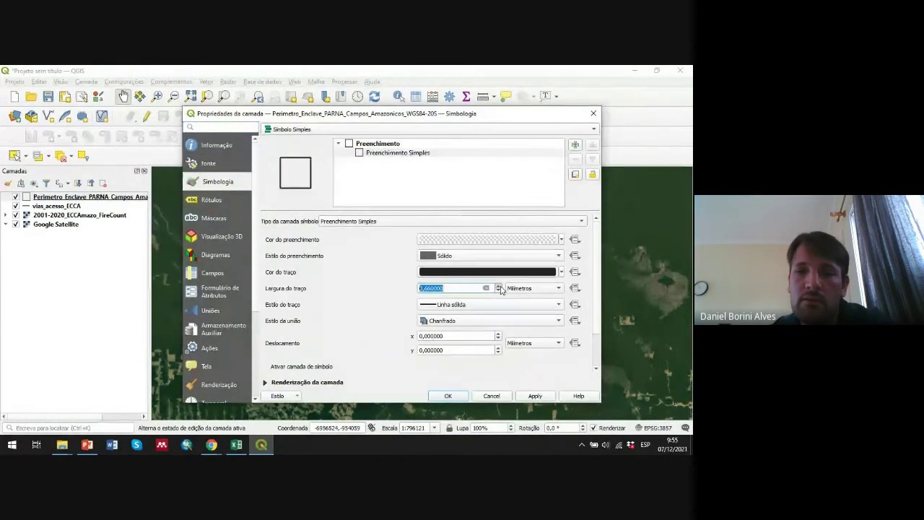
left_click(448, 396)
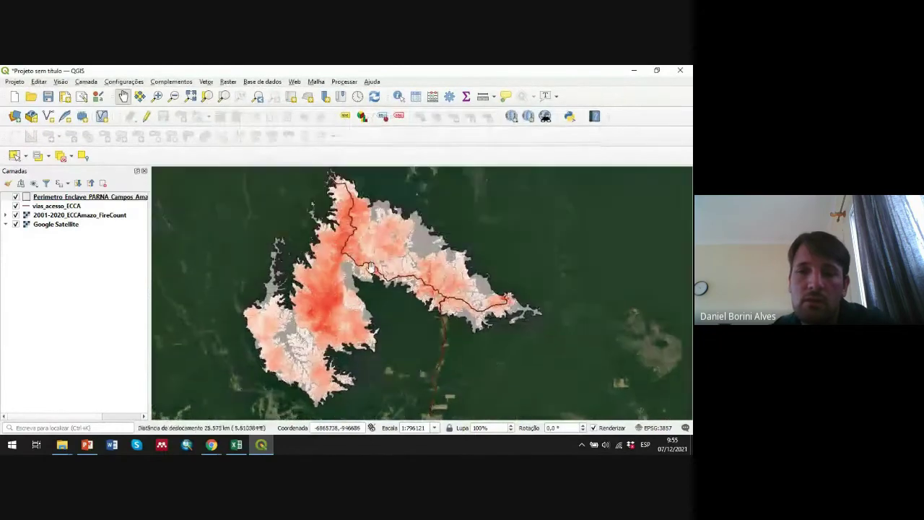
scroll(347, 221, "up", 2)
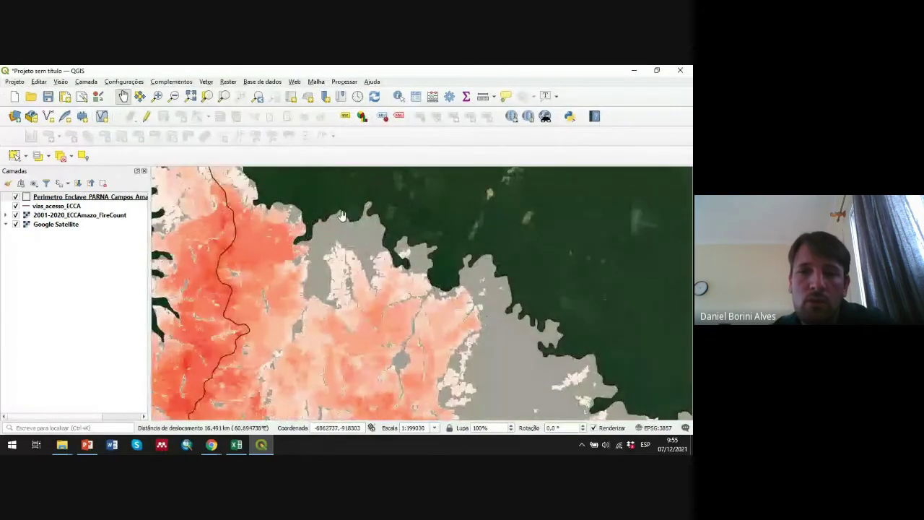
scroll(338, 211, "down", 2)
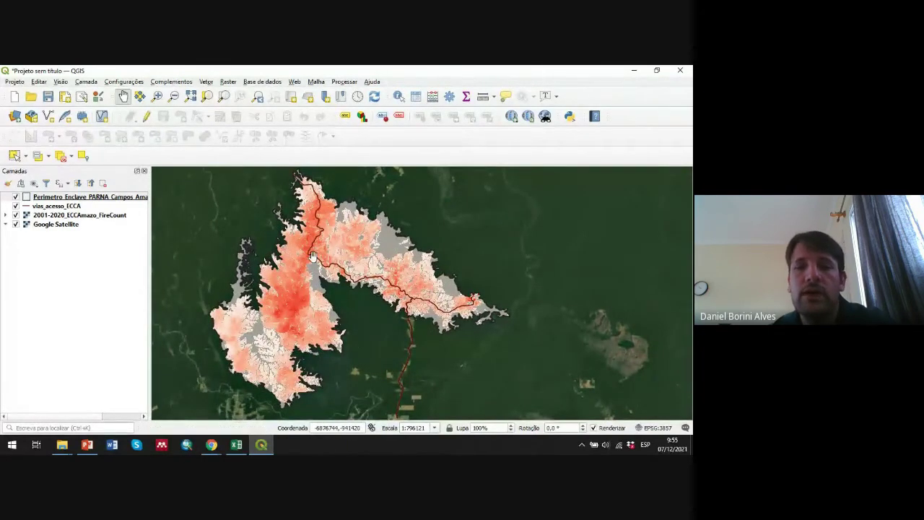
mouse_move(339, 258)
left_mouse_down()
mouse_move(367, 265)
mouse_move(328, 266)
left_mouse_up()
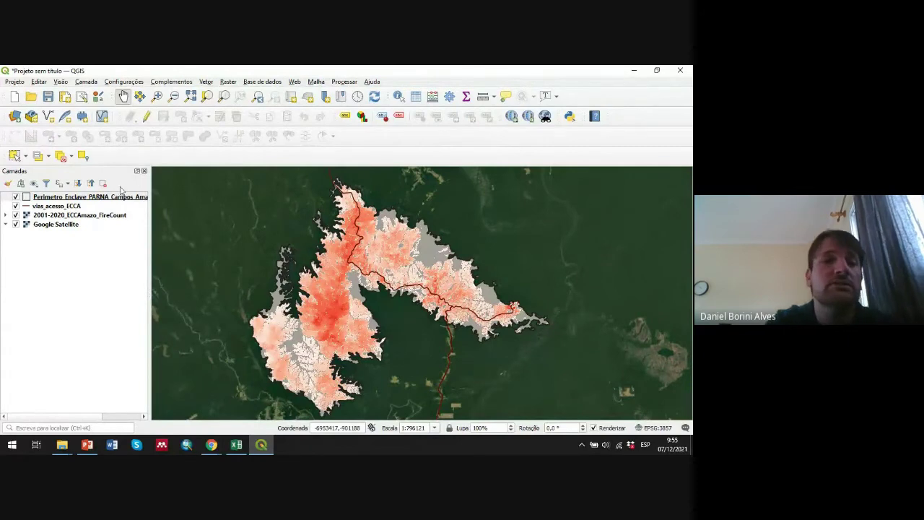
Save the project as Mapa_tematico_CAmazonicos in the Exemplo2_Mapa_tematico_CamposAmazonicos folder.
left_click(14, 82)
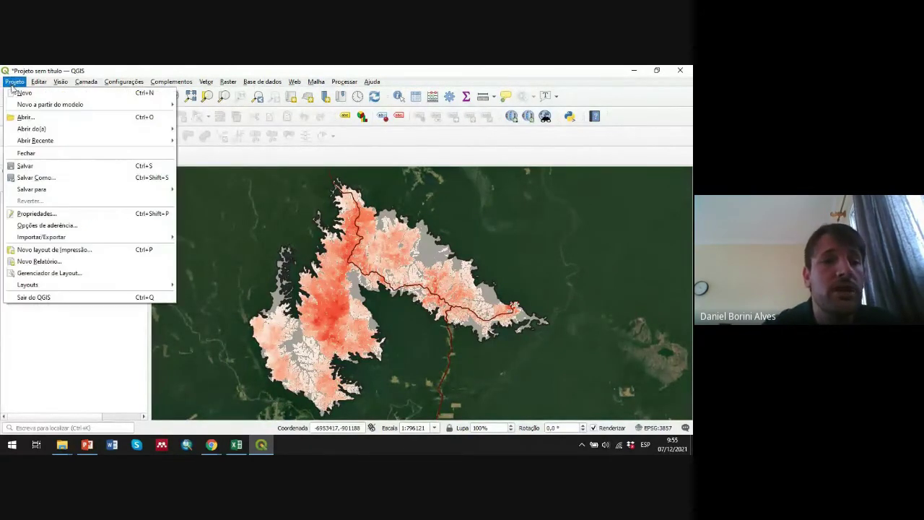
left_click(36, 178)
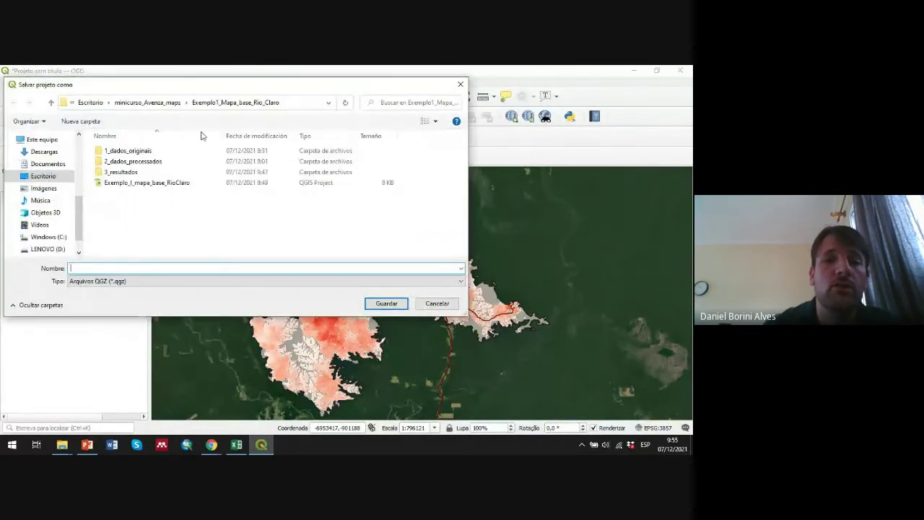
left_click(163, 103)
double_click(134, 160)
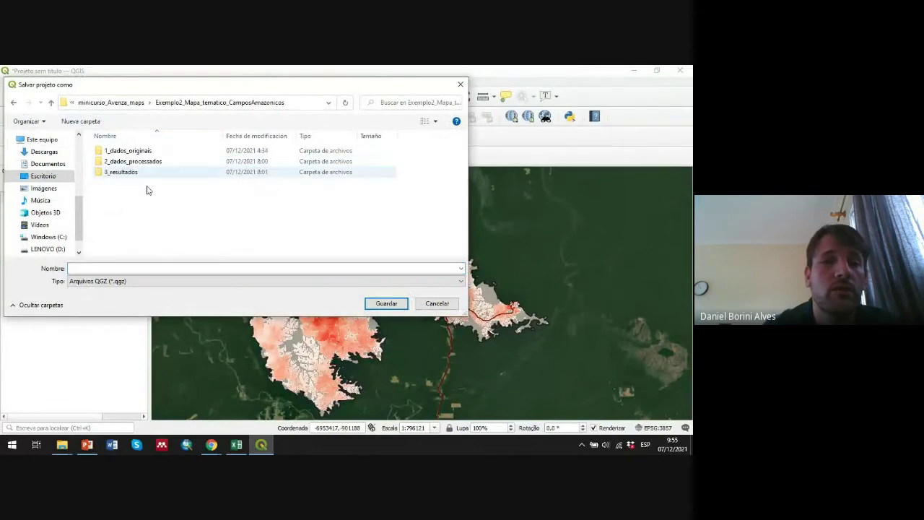
left_click(127, 268)
type("Mapa_CAmazonicos")
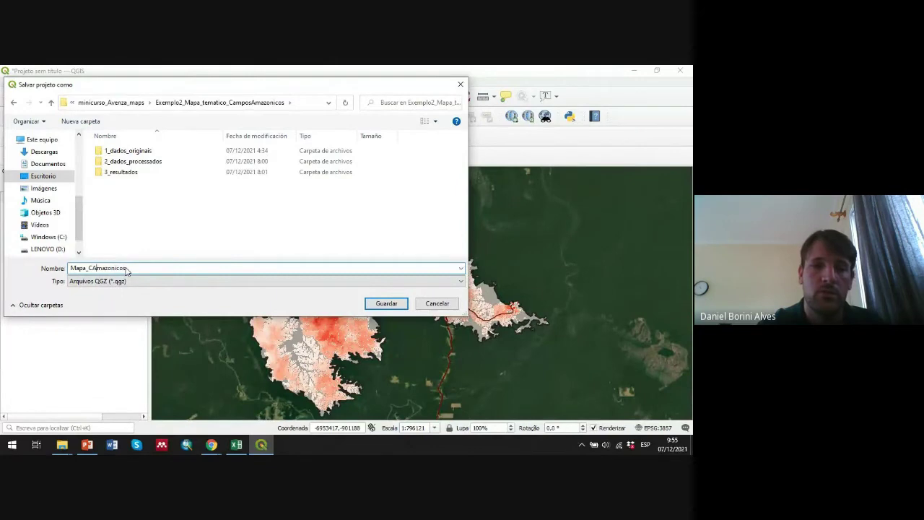
type("tematico_")
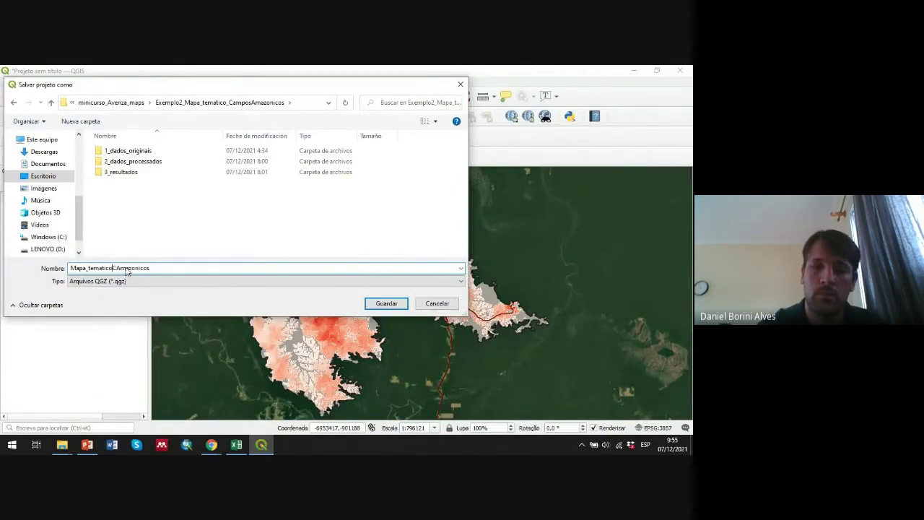
left_click(374, 304)
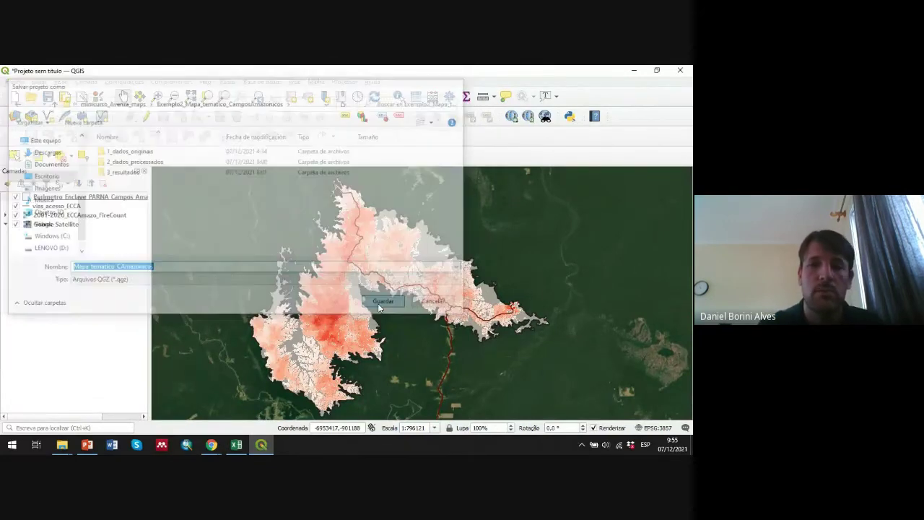
Create a new print layout titled "mapa".
left_click(15, 82)
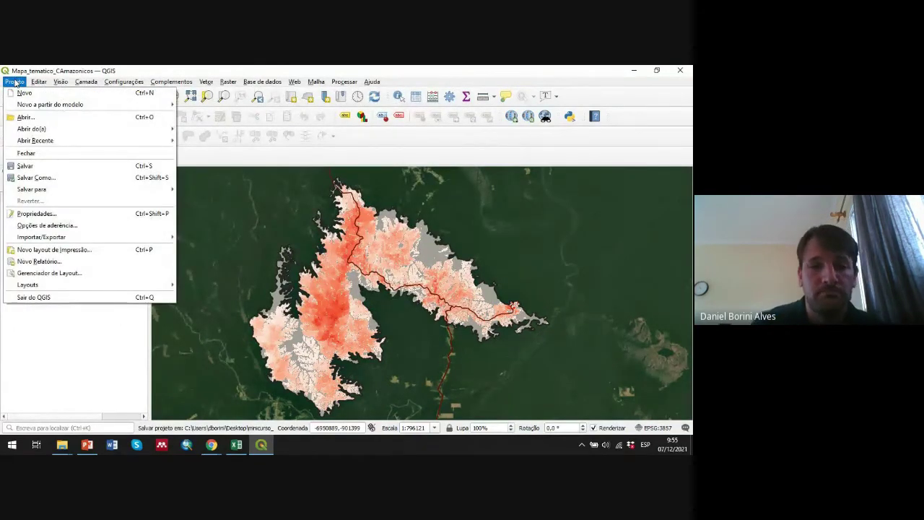
left_click(70, 252)
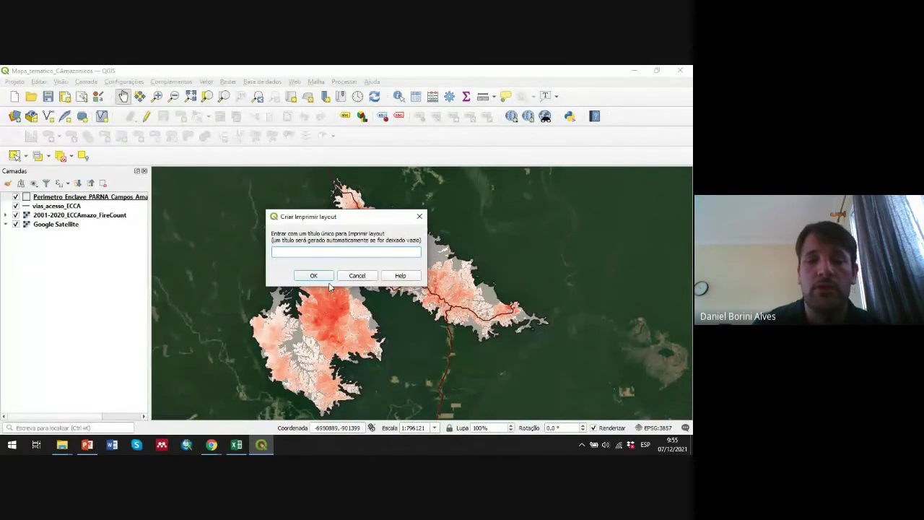
type("mapa")
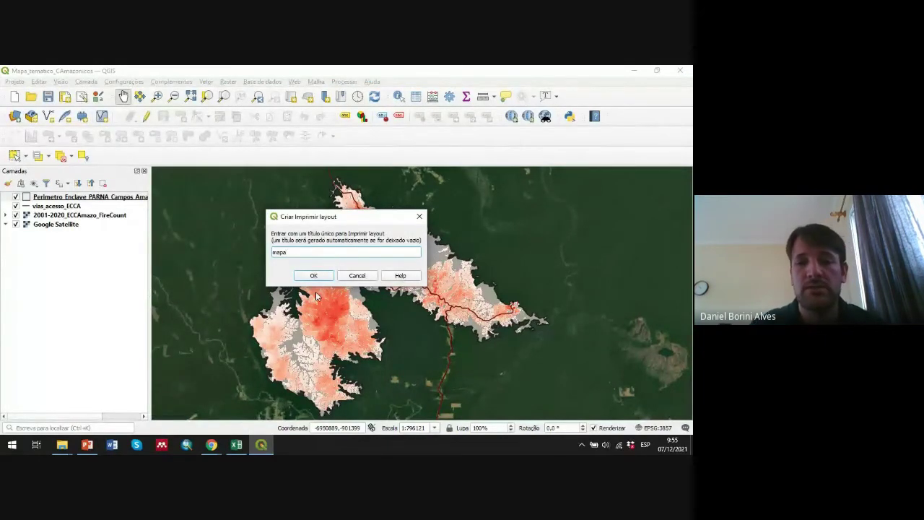
left_click(313, 277)
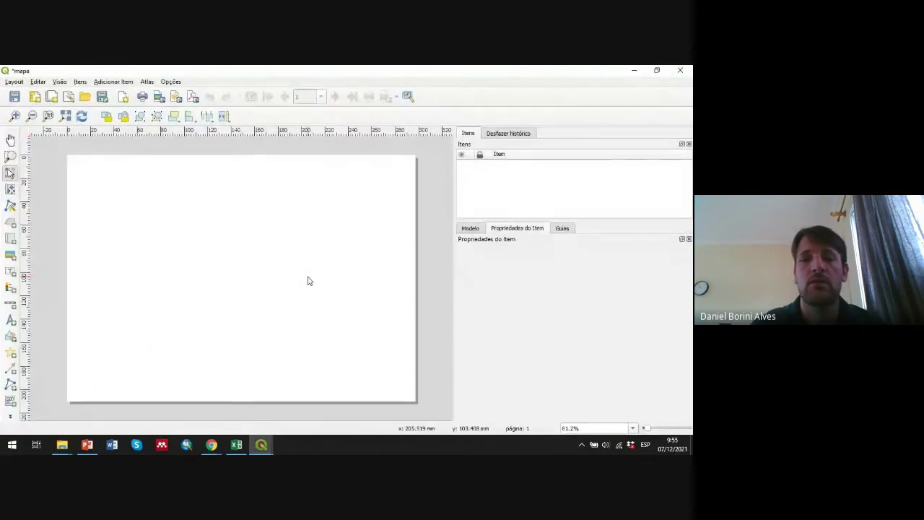
Add a map item covering nearly the whole layout page, leaving a narrow margin on all sides.
left_click(114, 81)
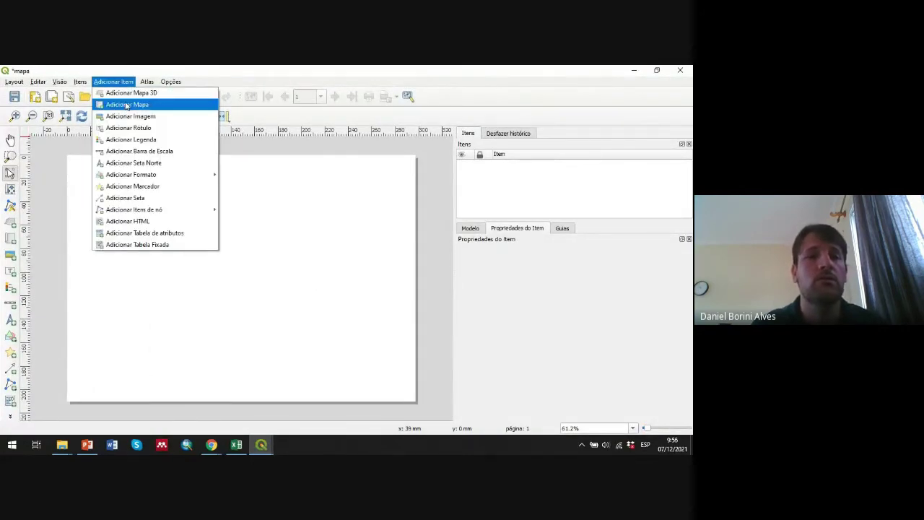
left_click(125, 104)
mouse_move(71, 161)
left_mouse_down()
mouse_move(206, 299)
mouse_move(405, 396)
left_mouse_up()
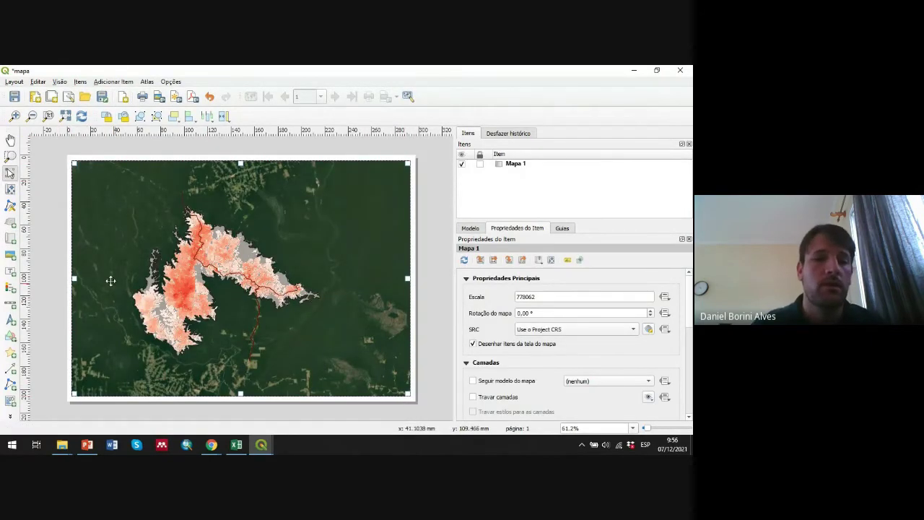
Move the map content inside its frame so the enclave sits closer to the page centre.
left_click(9, 172)
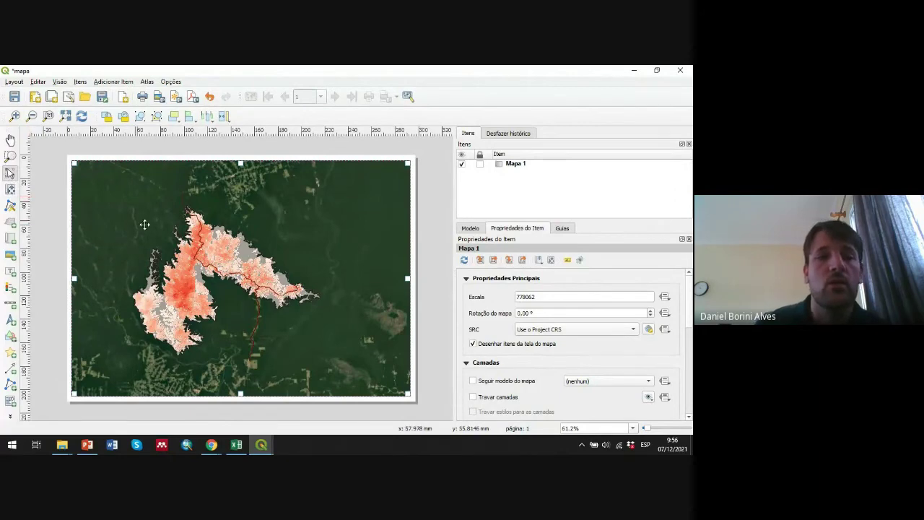
left_click_drag(254, 248, 232, 246)
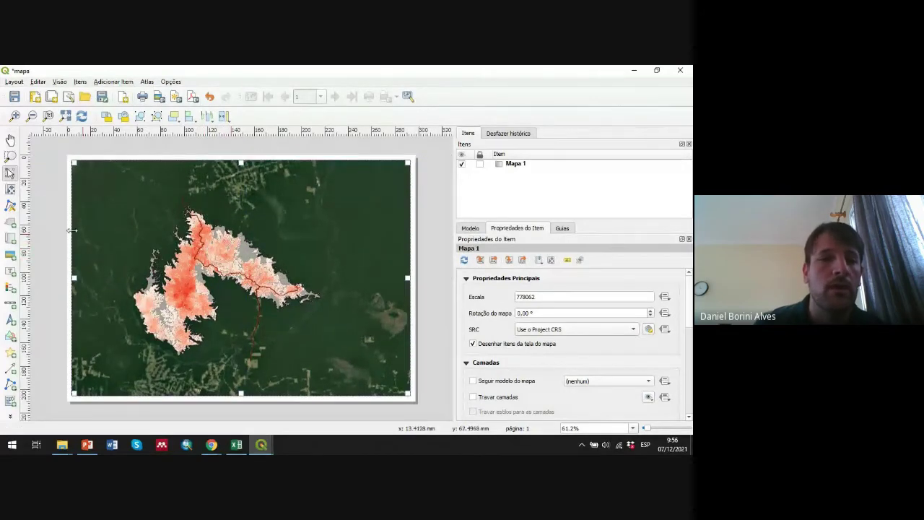
left_click(10, 190)
mouse_move(228, 284)
left_mouse_down()
mouse_move(268, 290)
mouse_move(241, 295)
left_mouse_up()
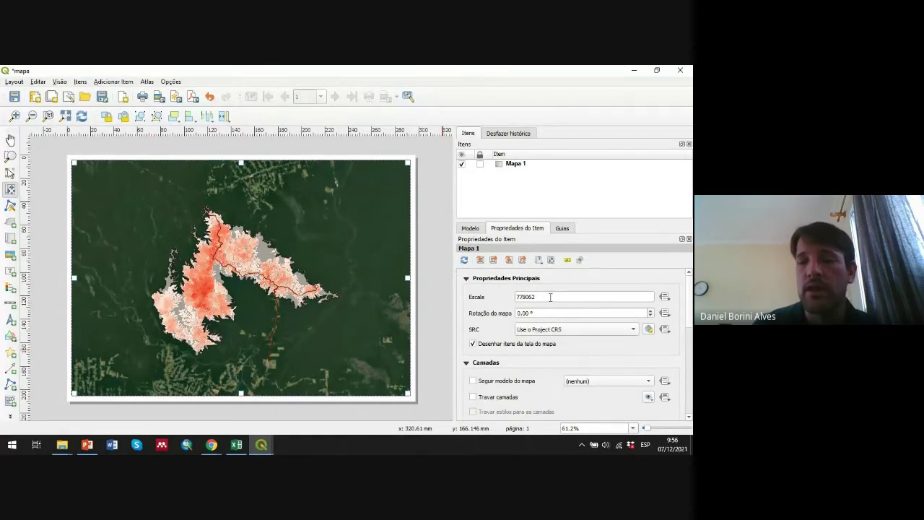
Try map scales of 700000 and 650000 for the layout map, repositioning the enclave within the frame.
left_click_drag(538, 297, 526, 297)
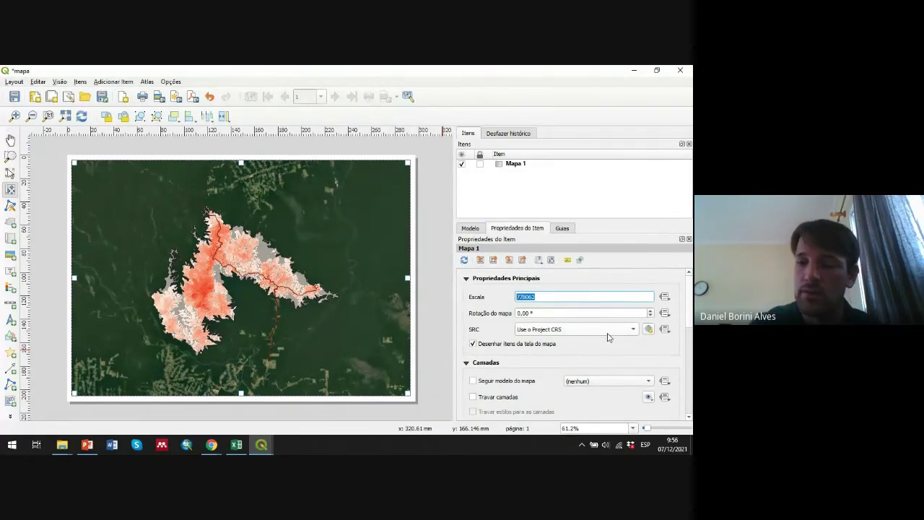
type("700")
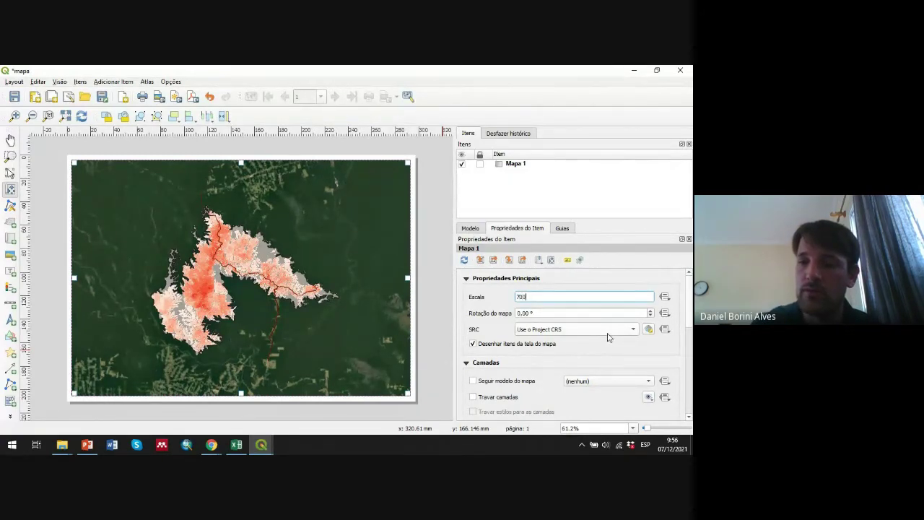
type("000")
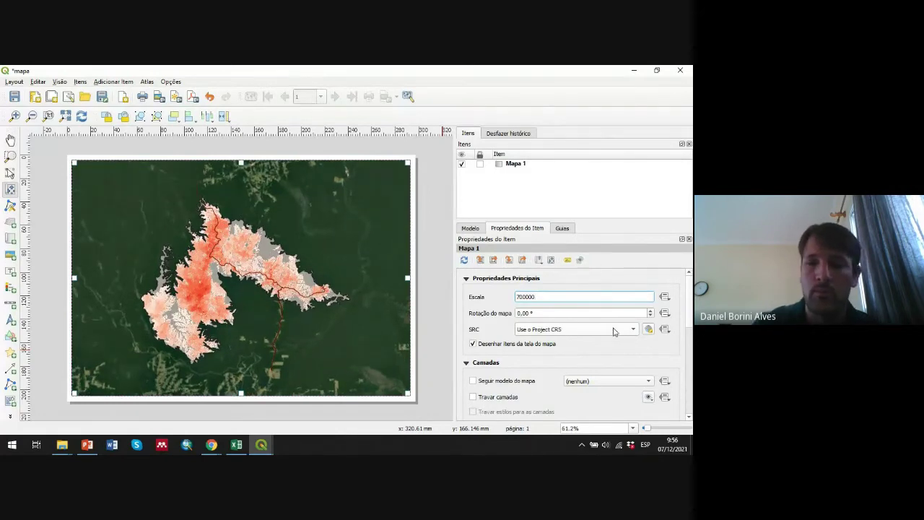
left_click_drag(542, 297, 491, 299)
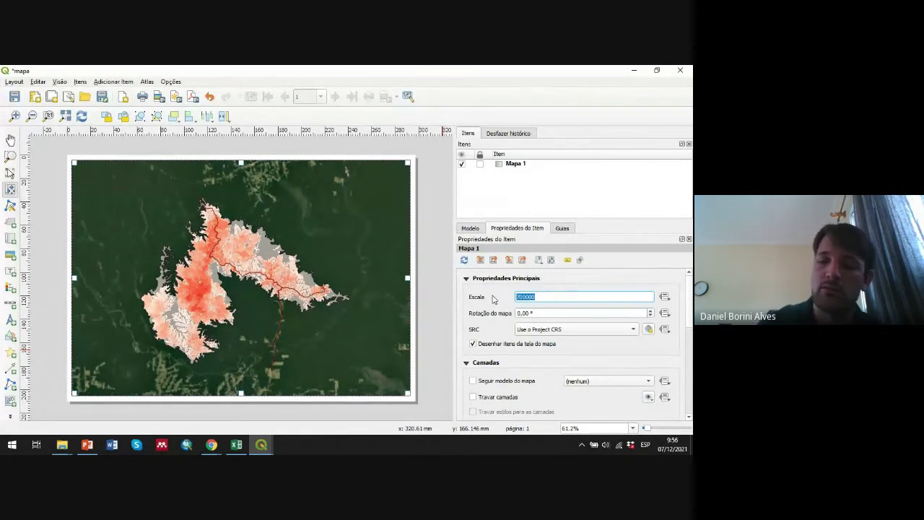
type("650")
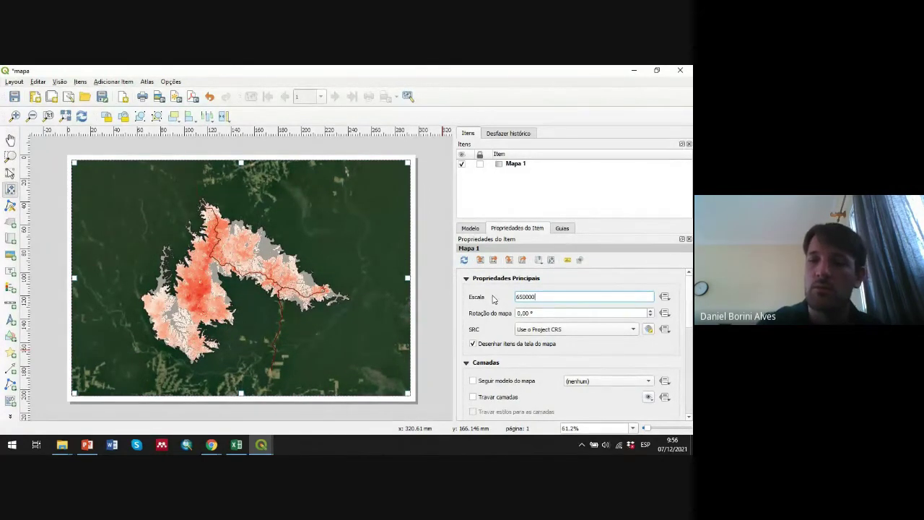
key("Return")
left_click_drag(301, 299, 309, 282)
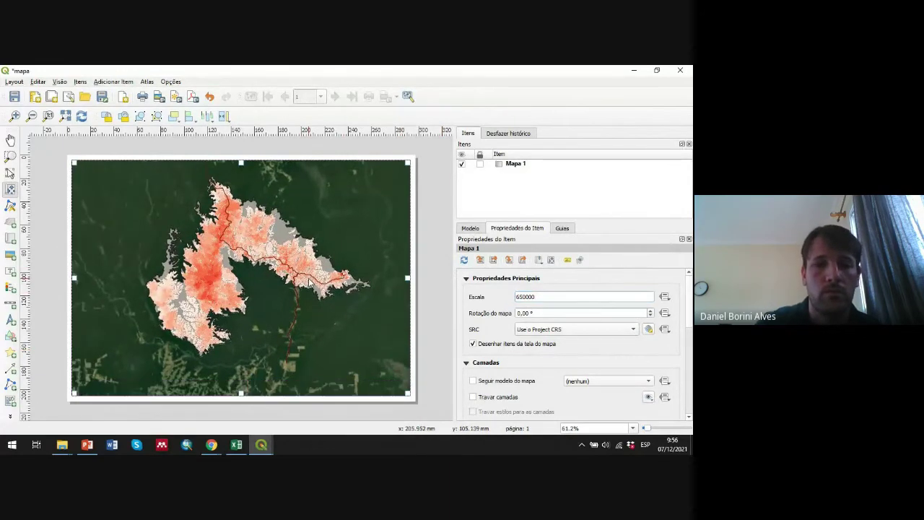
Set the layout map's scale to 600000 and shift its content to centre the enclave in the frame.
left_click_drag(545, 297, 508, 299)
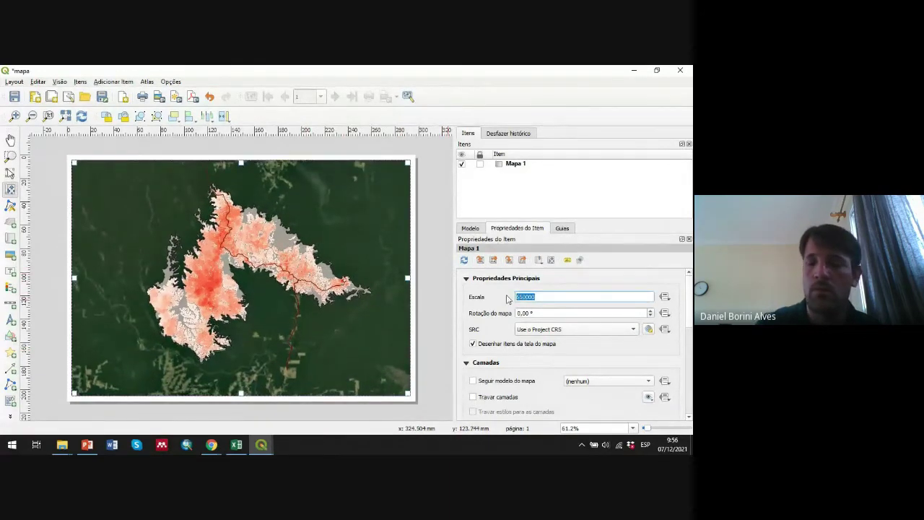
type("6000")
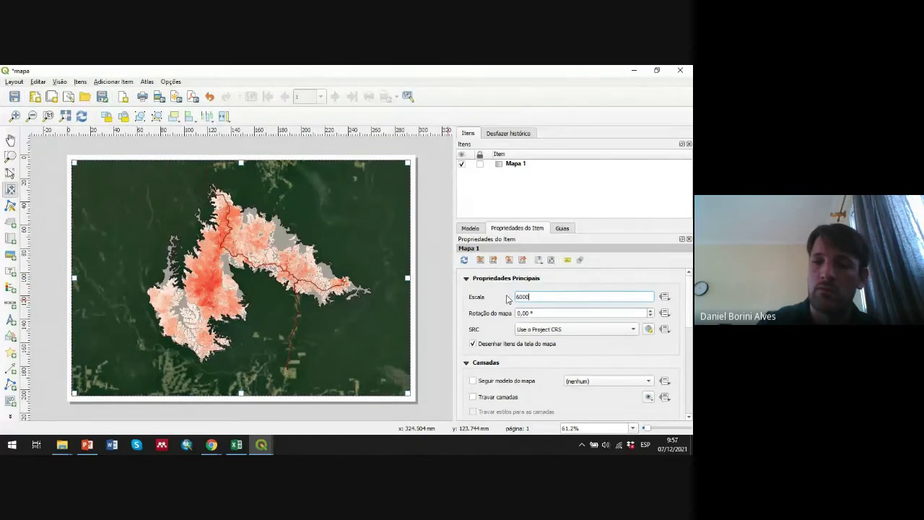
type("00")
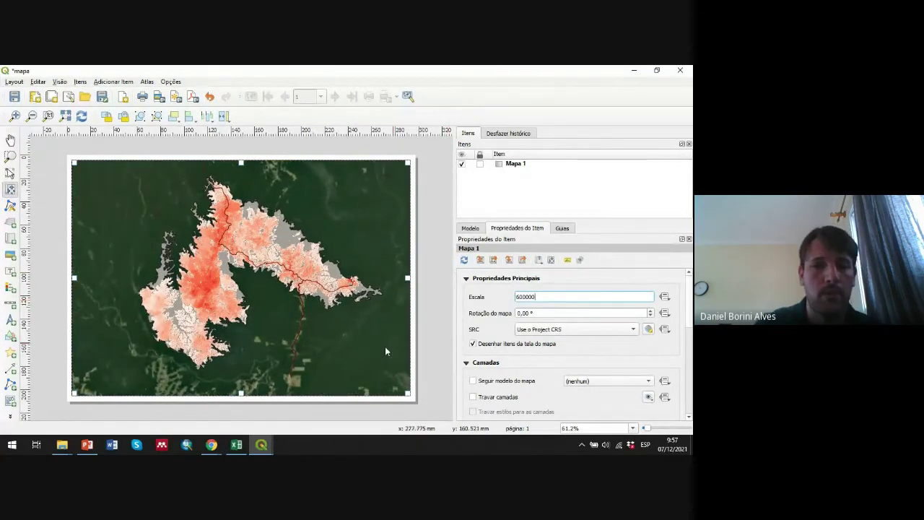
mouse_move(247, 296)
left_mouse_down()
mouse_move(258, 307)
mouse_move(231, 289)
left_mouse_up()
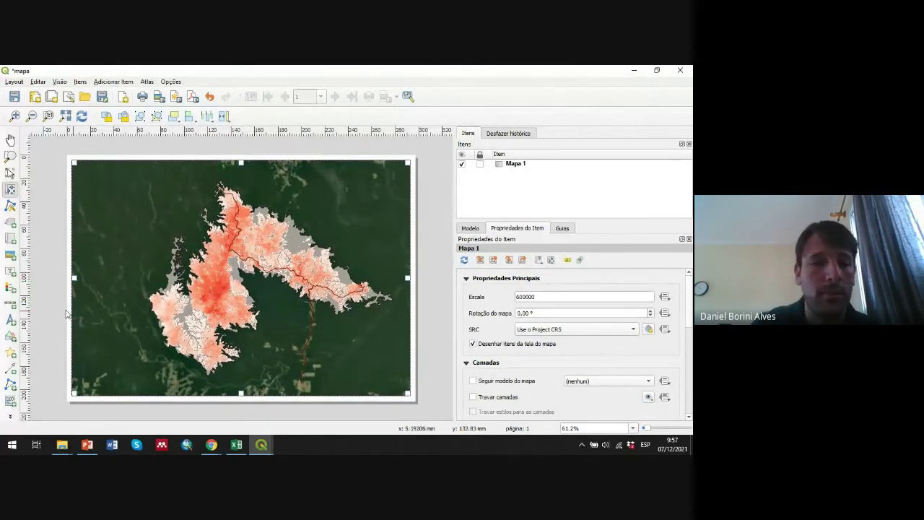
Add a scale bar in the lower-right part of the map and a north arrow centred just above it.
left_click(11, 304)
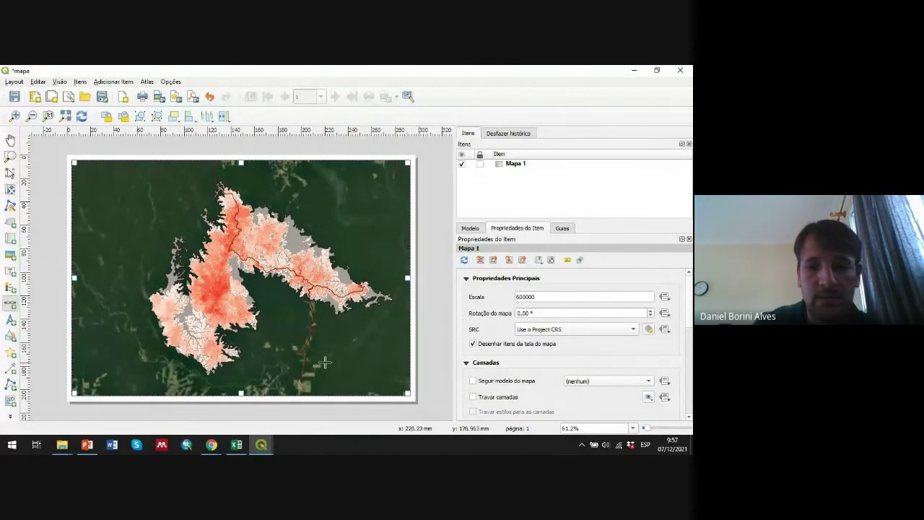
left_click_drag(325, 363, 379, 373)
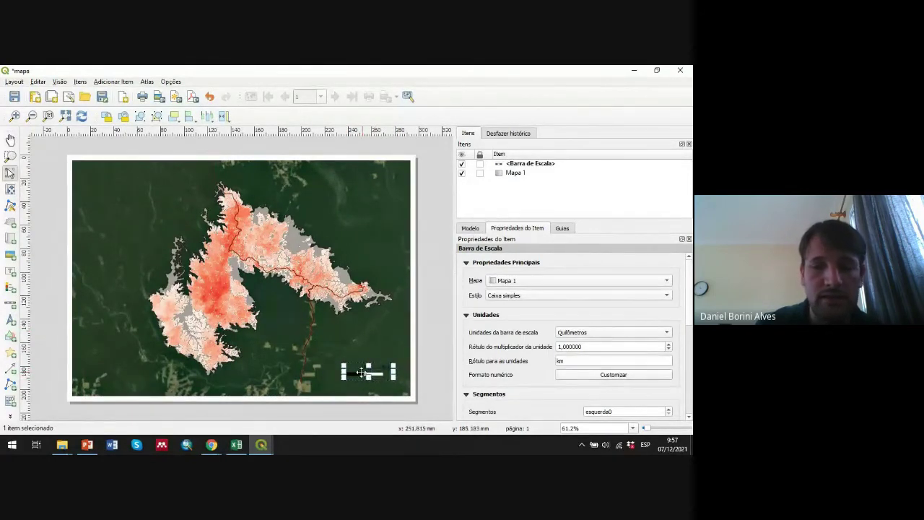
left_click(10, 320)
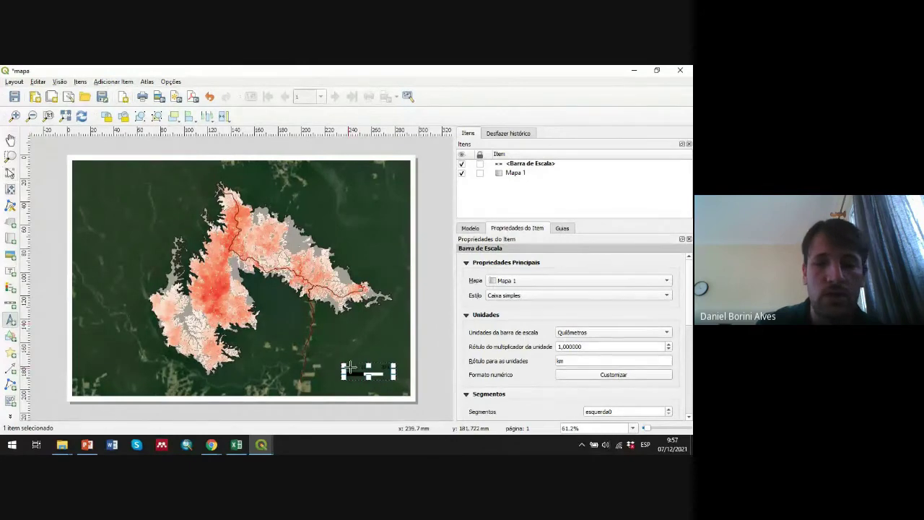
left_click_drag(358, 336, 380, 363)
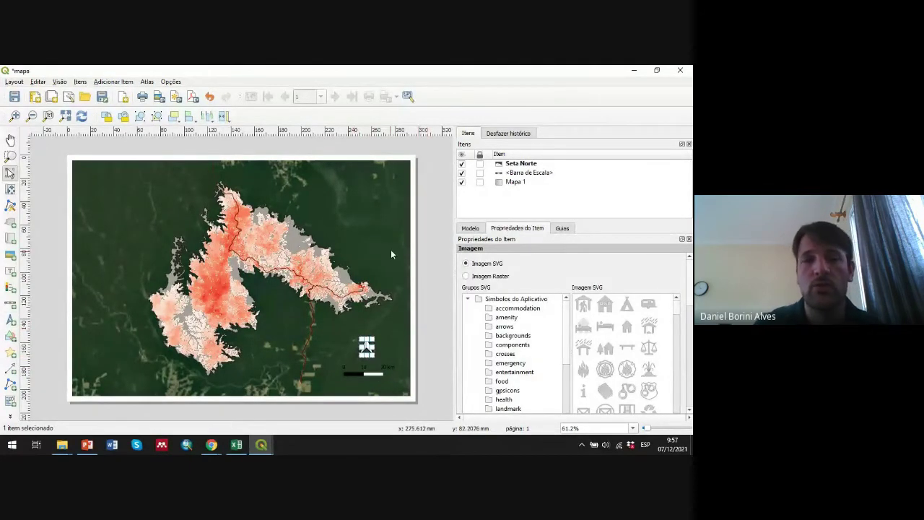
left_click(434, 247)
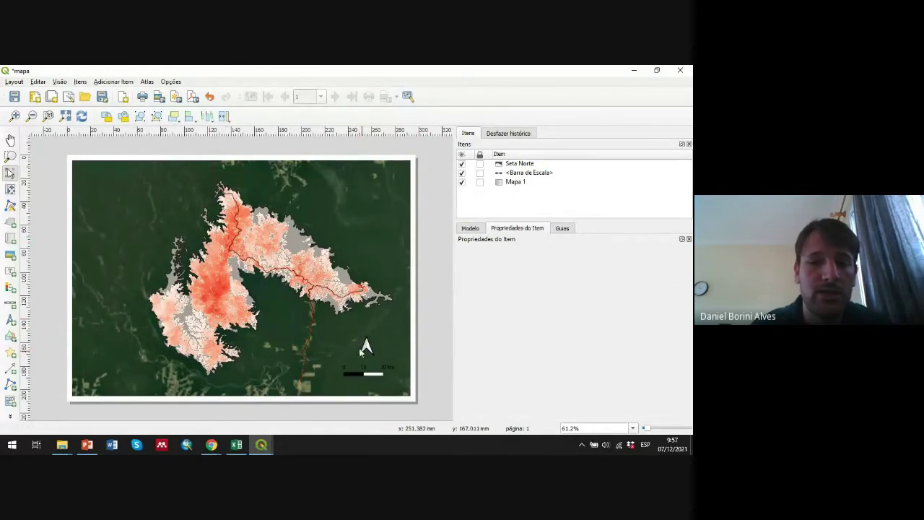
left_click_drag(366, 347, 363, 347)
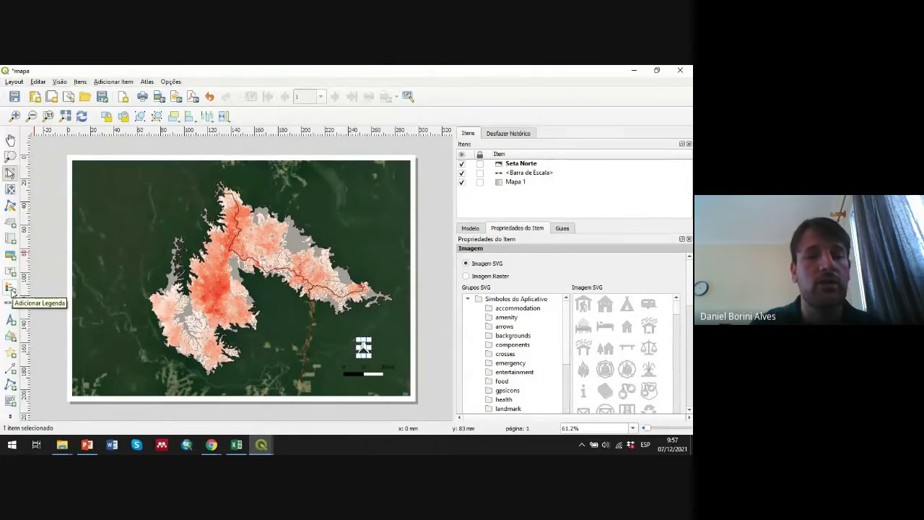
Add a legend to the layout and position it in the lower-left corner of the map.
left_click(112, 82)
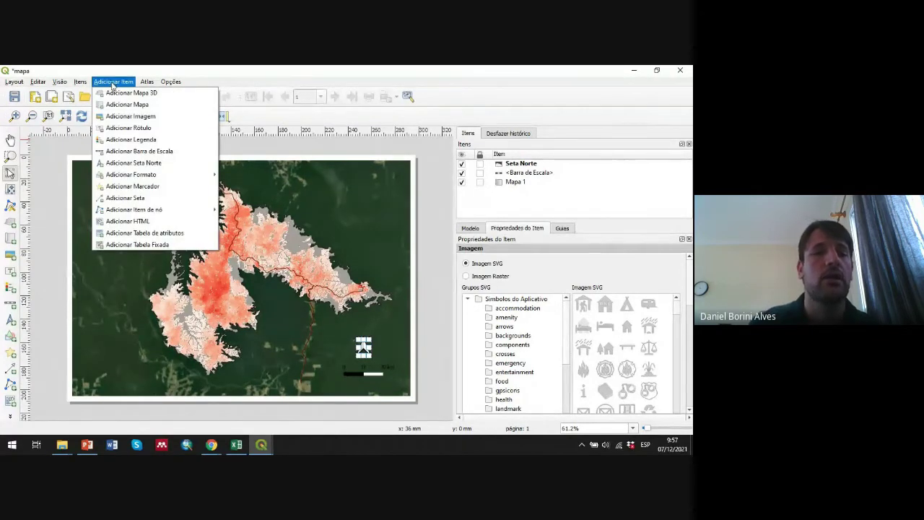
left_click(152, 139)
left_click_drag(81, 292, 140, 375)
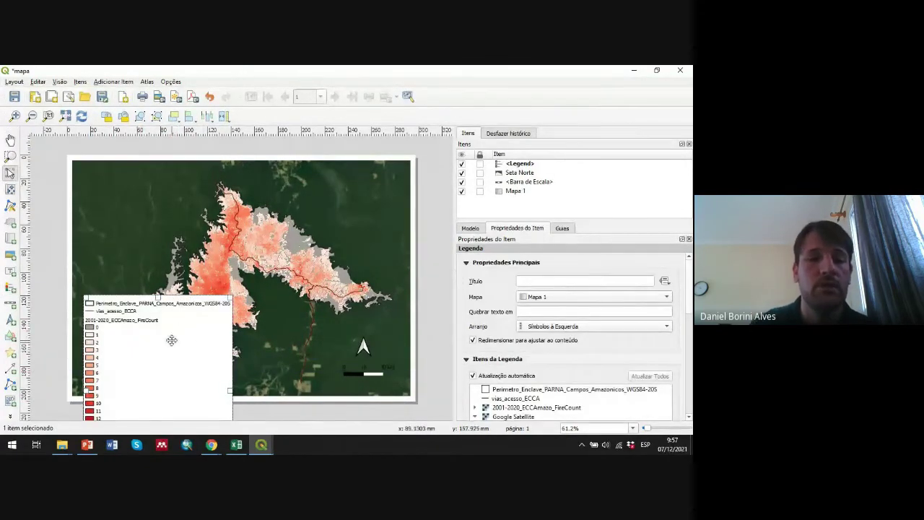
left_click_drag(171, 341, 167, 237)
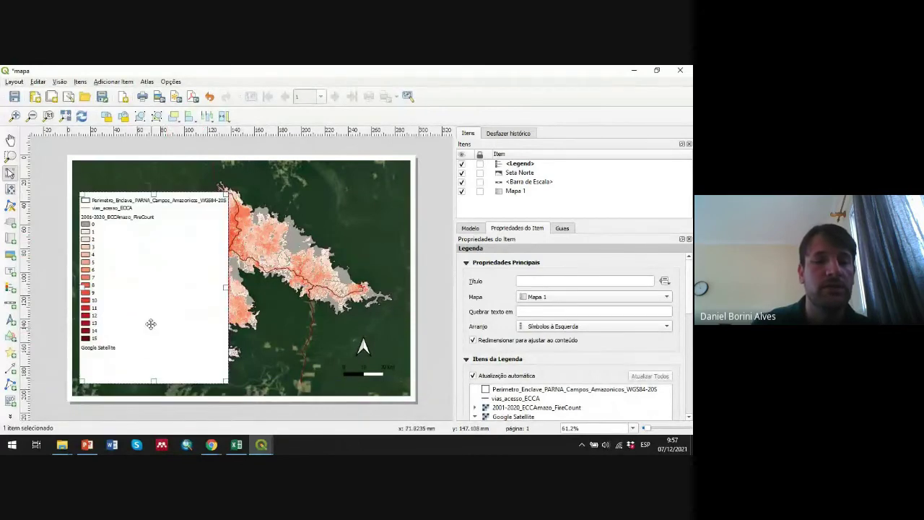
left_click_drag(154, 272, 148, 294)
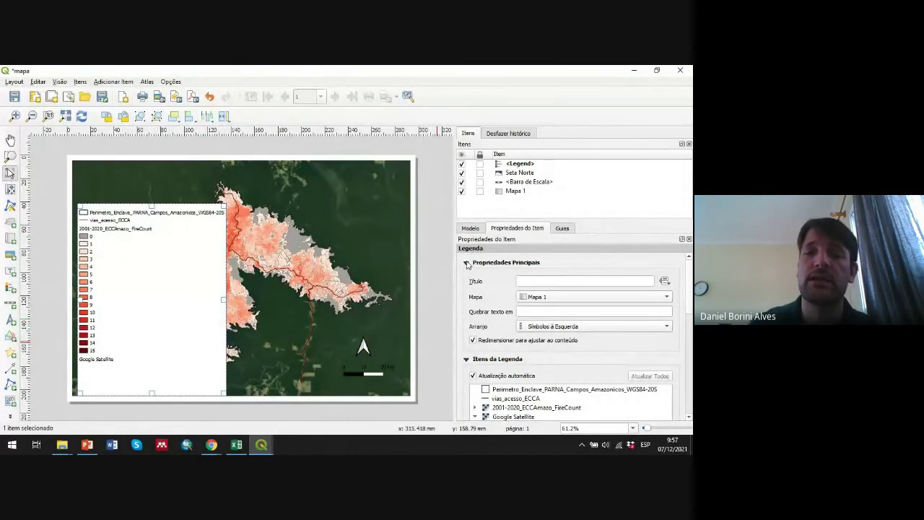
Set the legend's title to "Legenda".
left_click(543, 280)
type("Le")
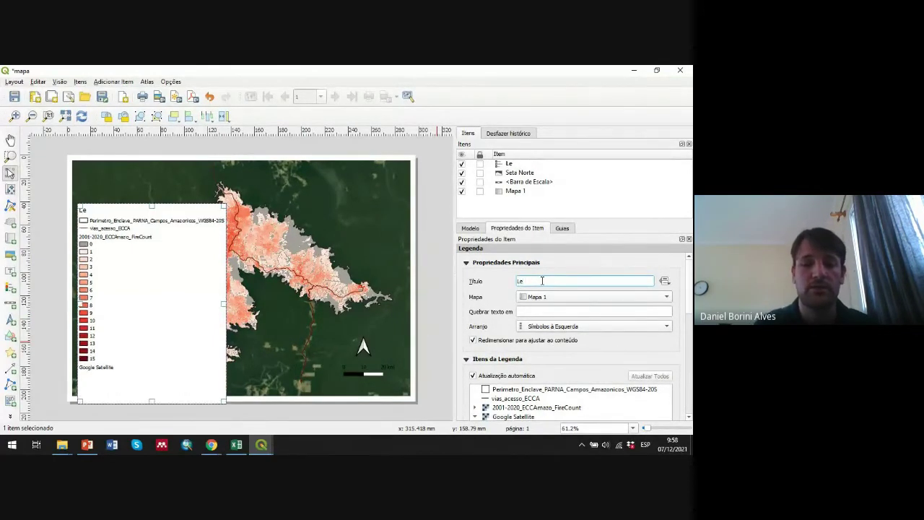
type("genda")
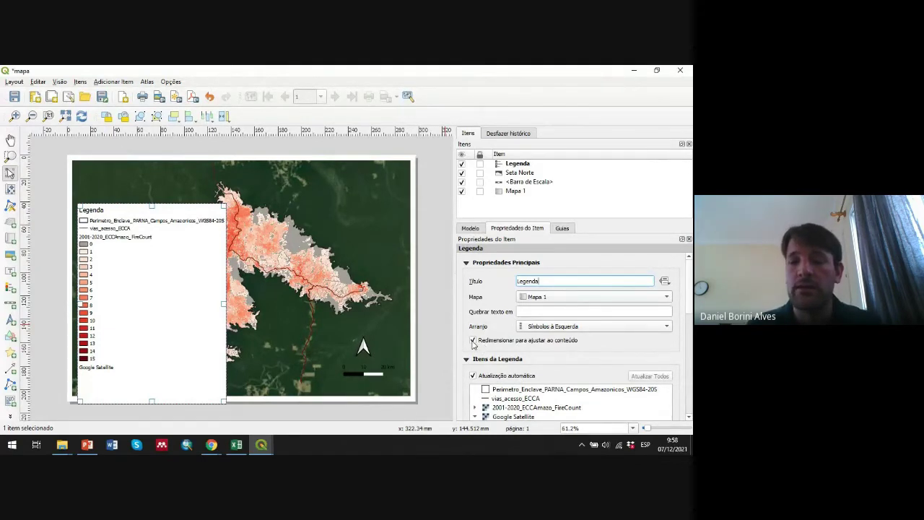
Disable resizing the legend to fit its contents and raise its lower edge to just below the last entry.
left_click(153, 398)
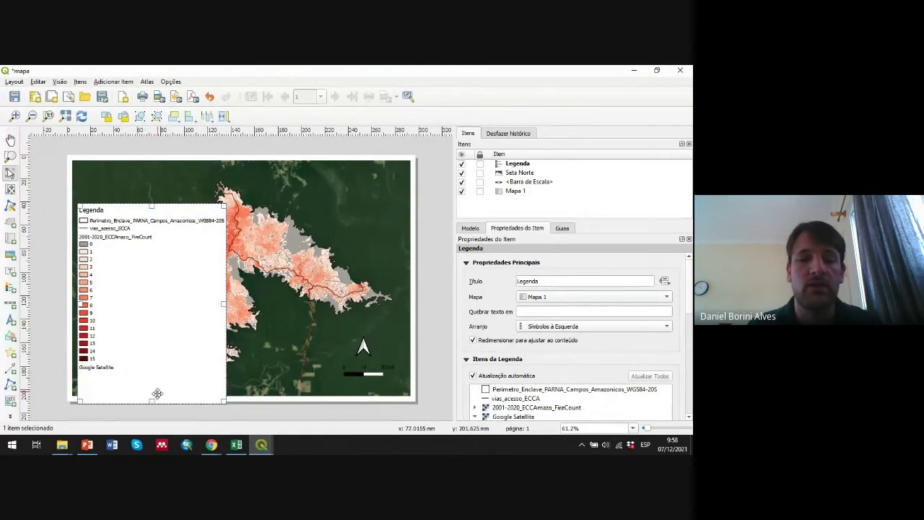
left_click_drag(226, 304, 160, 294)
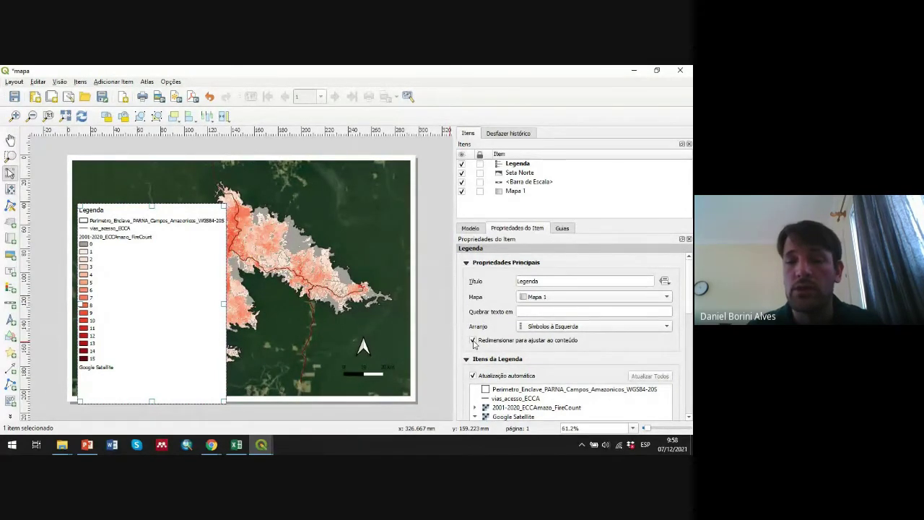
left_click_drag(152, 401, 153, 377)
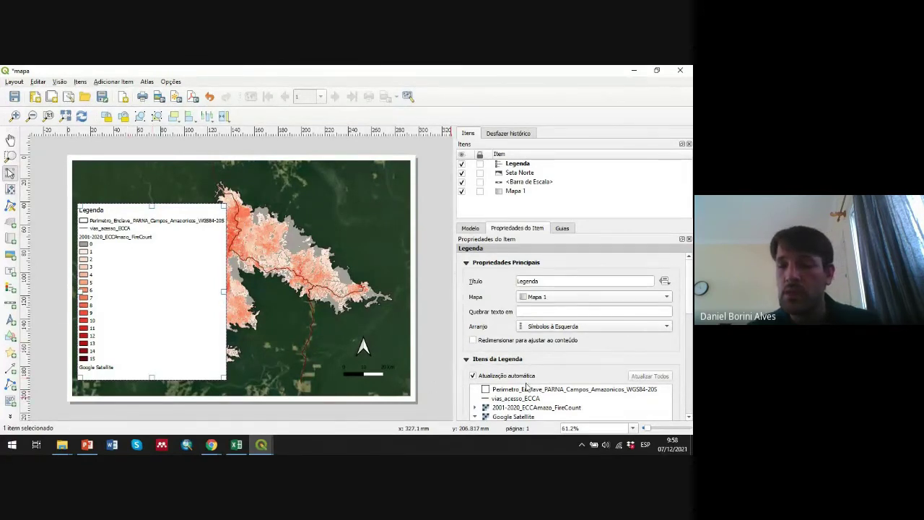
Disable automatic updating of the legend items and relabel the perimeter layer's entry "Perimetro Enclave Campos Amazônicos".
left_click(690, 418)
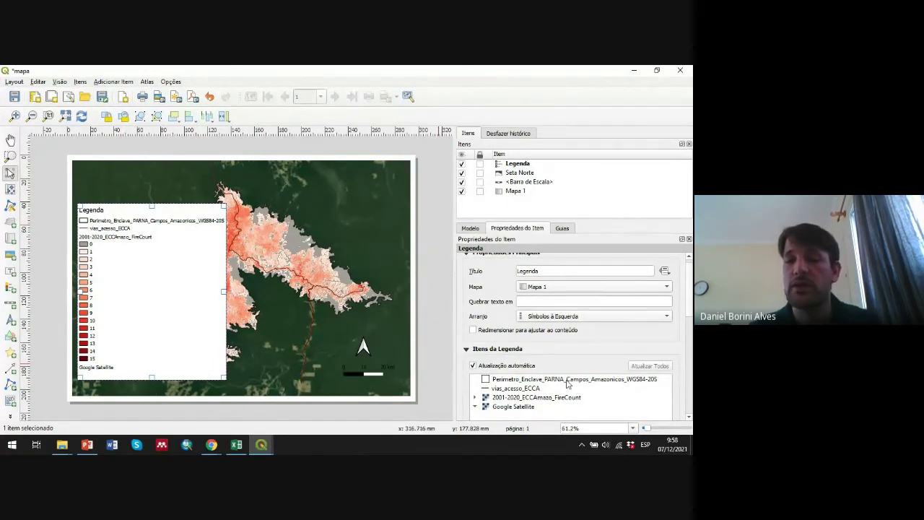
left_click(474, 366)
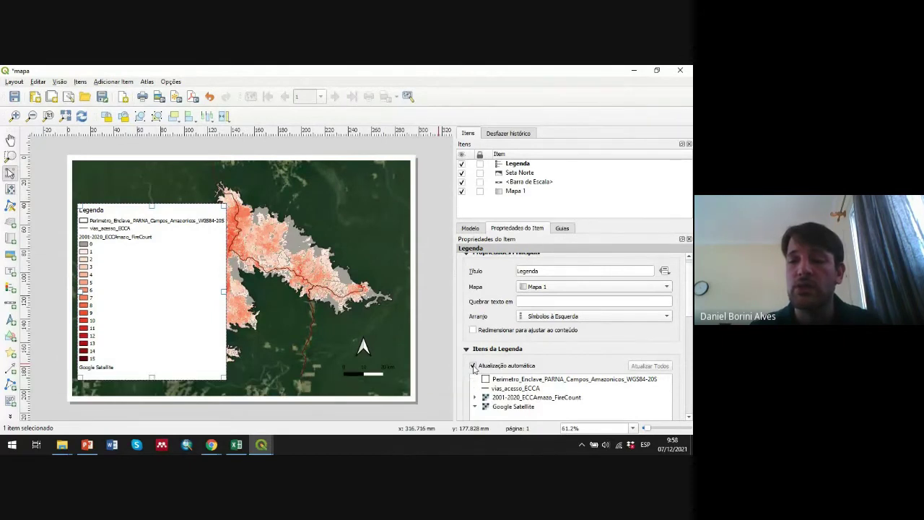
left_click(527, 381)
scroll(527, 382, "down", 1)
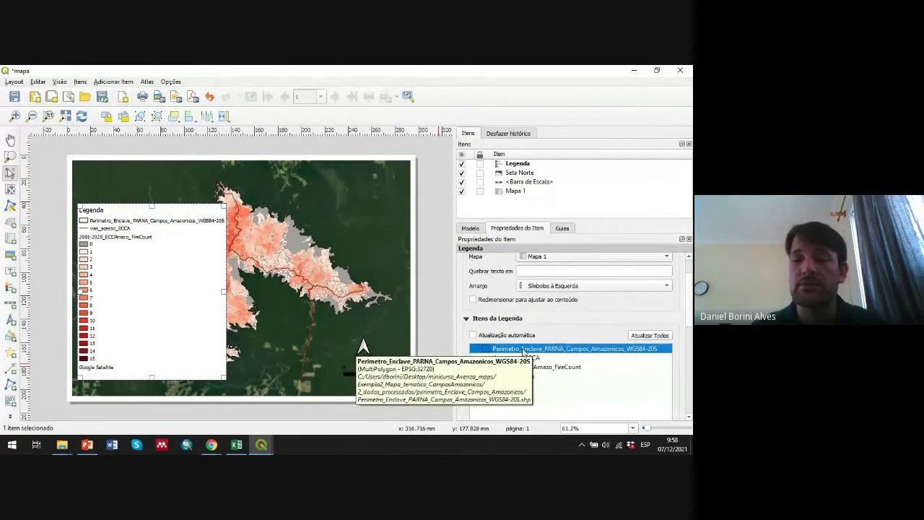
double_click(523, 350)
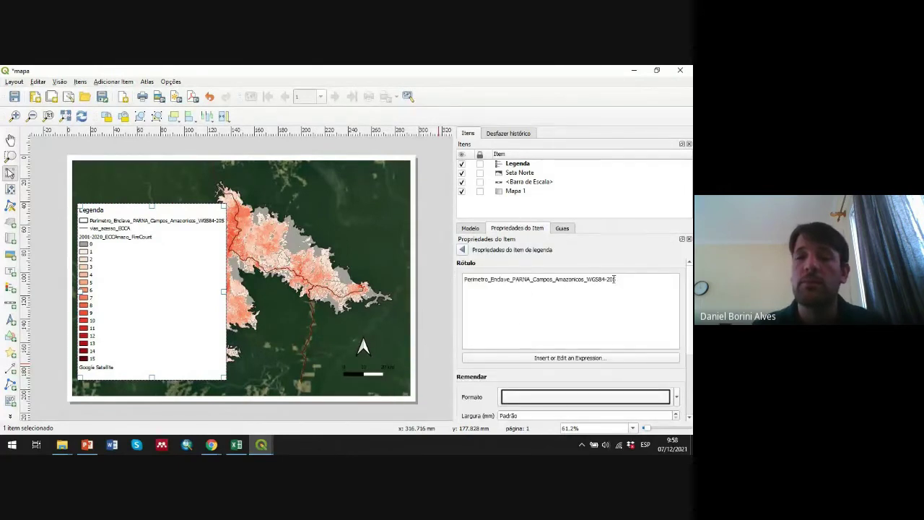
double_click(542, 279)
left_click(484, 283)
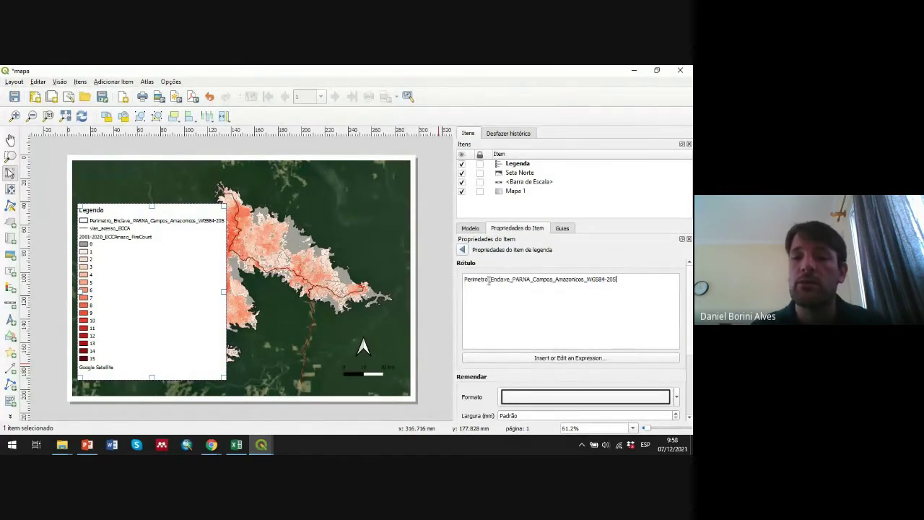
left_click_drag(488, 282, 667, 284)
key("Delete")
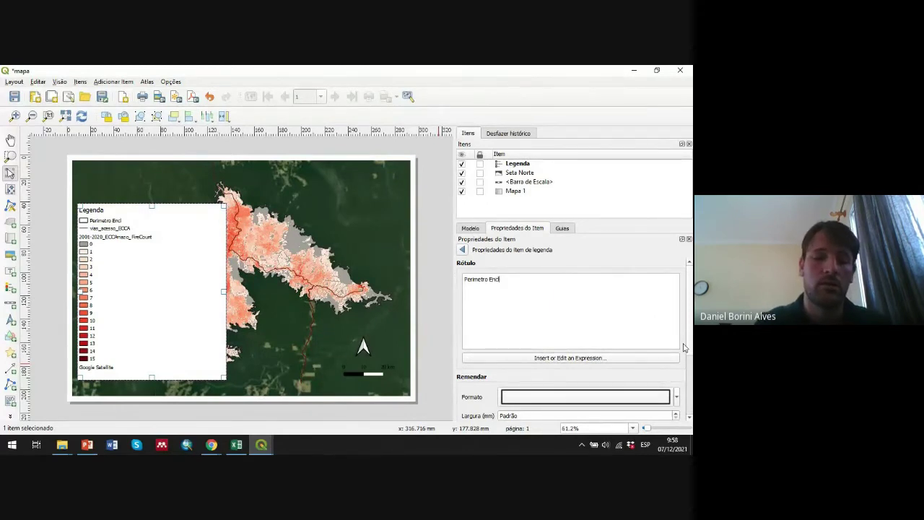
type("Enclave Campos Amazônicos")
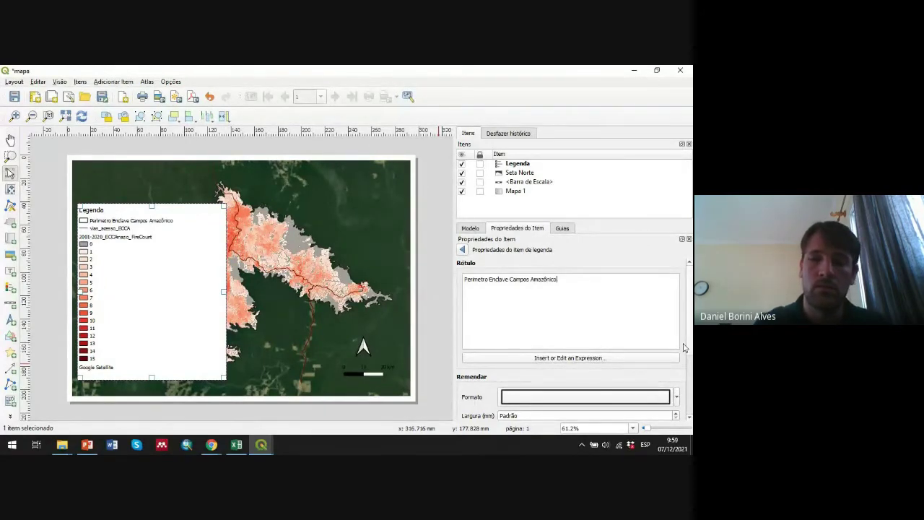
Break the perimeter label so that "Campos Amazônicos" sits on a second line.
left_click(510, 279)
key("Return")
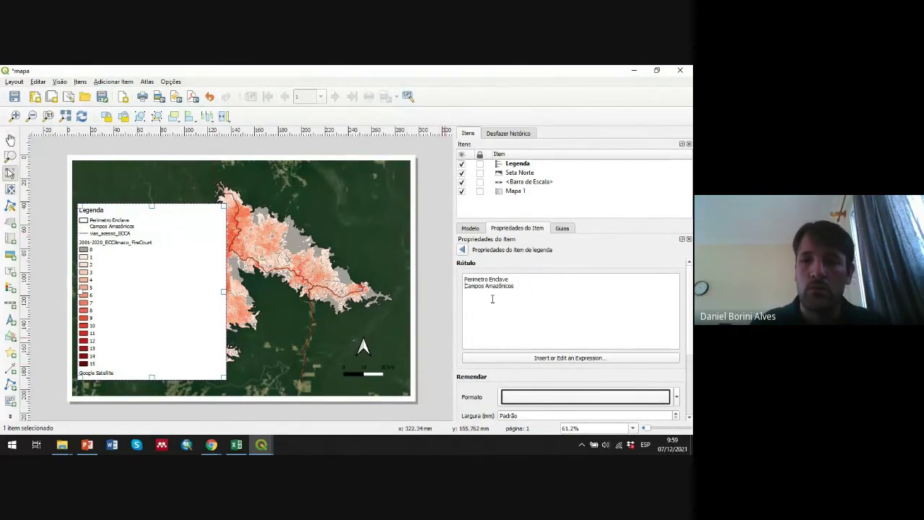
left_click(463, 250)
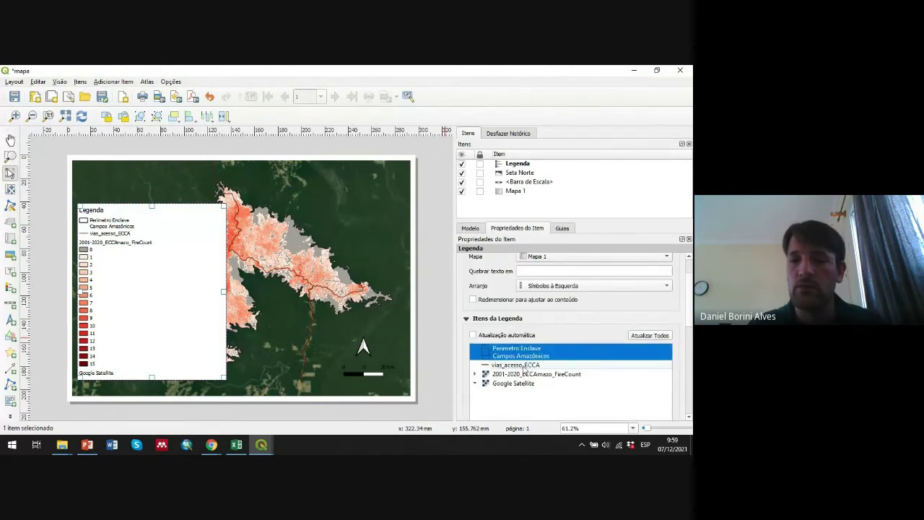
Relabel the legend entry vias_acesso_ECCA as "Vias acesso".
double_click(525, 366)
mouse_move(511, 279)
left_mouse_down()
mouse_move(494, 280)
mouse_move(514, 283)
left_mouse_up()
key("BackSpace")
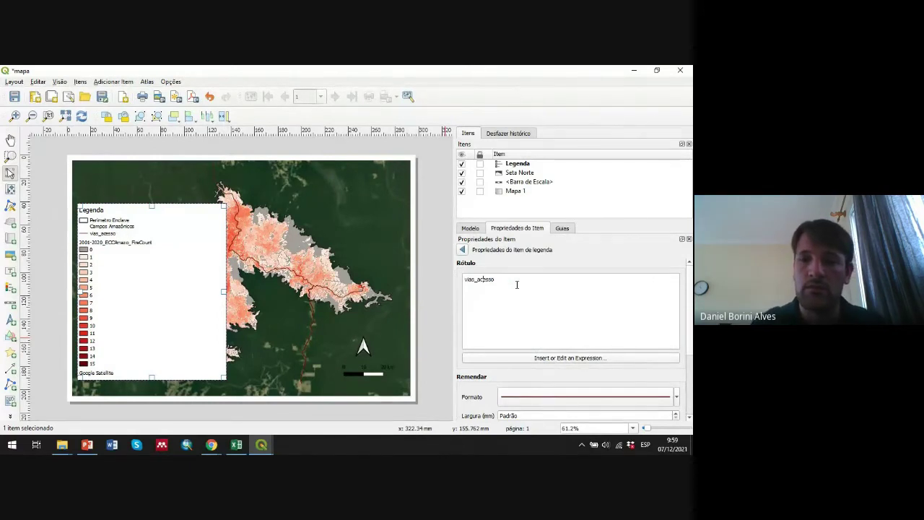
key("BackSpace")
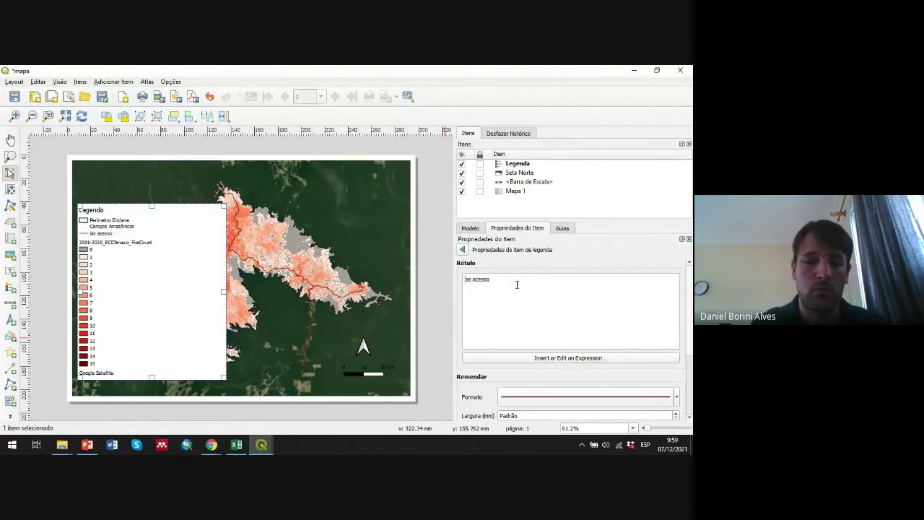
type("V")
left_click(463, 250)
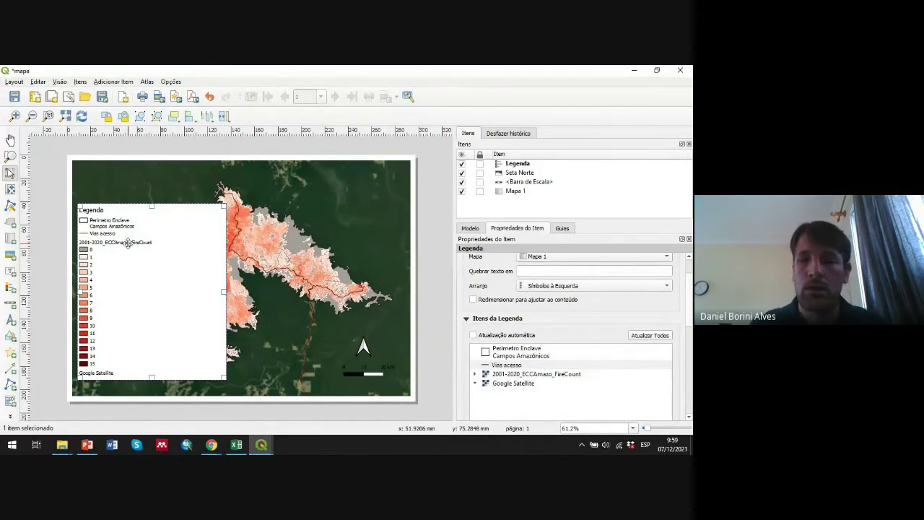
Relabel the fire count raster's legend entry "Número de vezes queimado (2001-2020)", splitting it over three lines after "vezes" and "queimado".
left_click(532, 375)
double_click(532, 376)
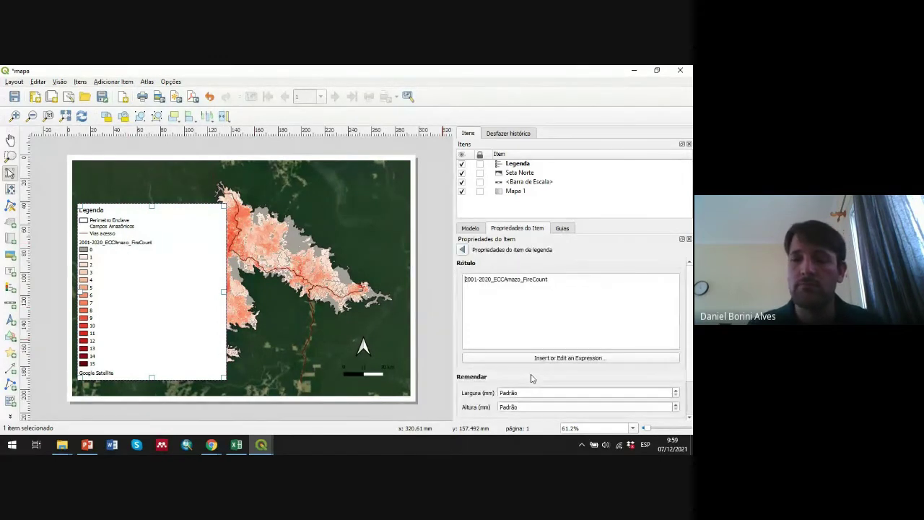
key("ctrl+a")
type("N")
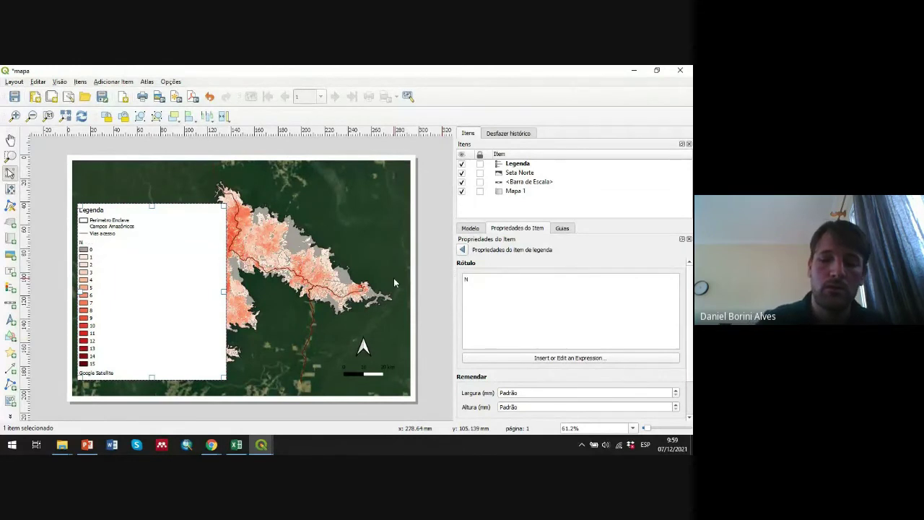
type("úmero de vezes")
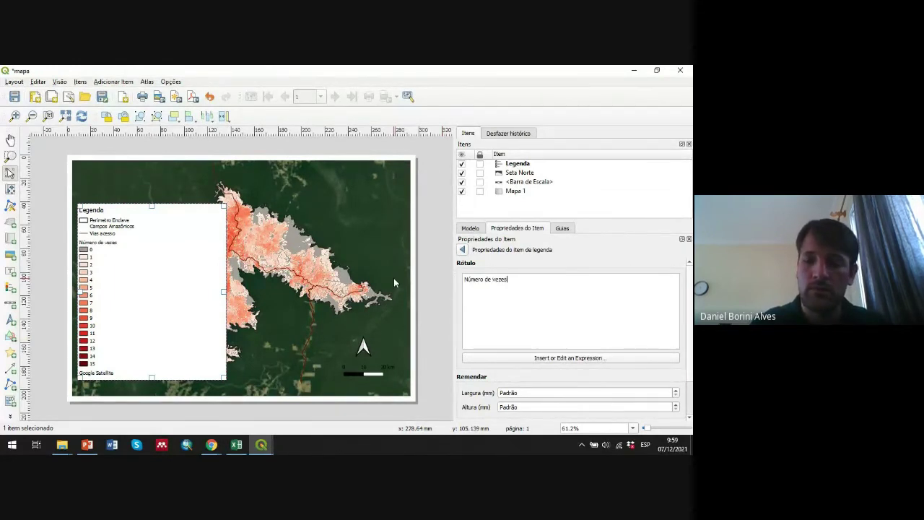
key("Return")
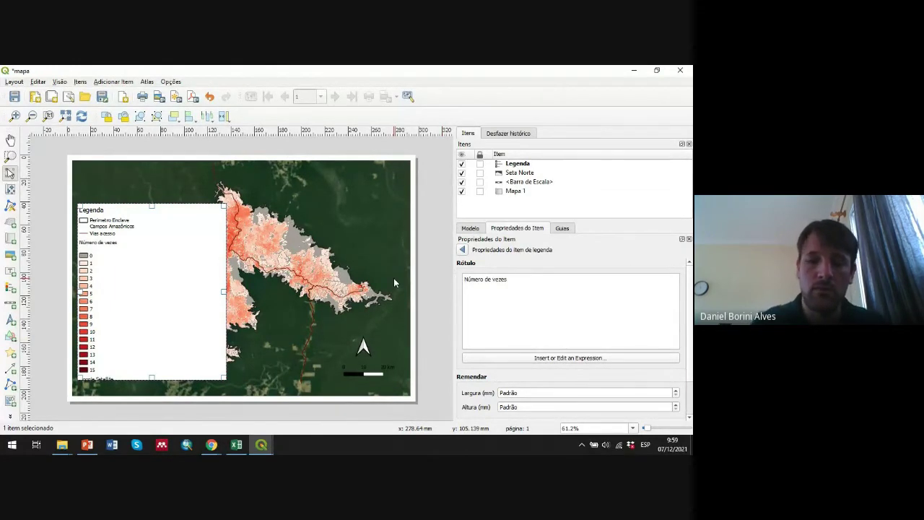
type("queimado")
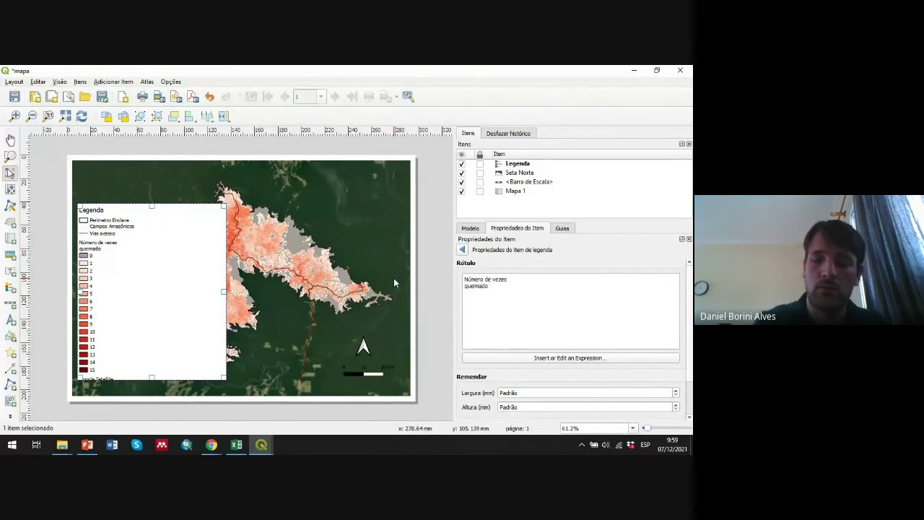
key("Return")
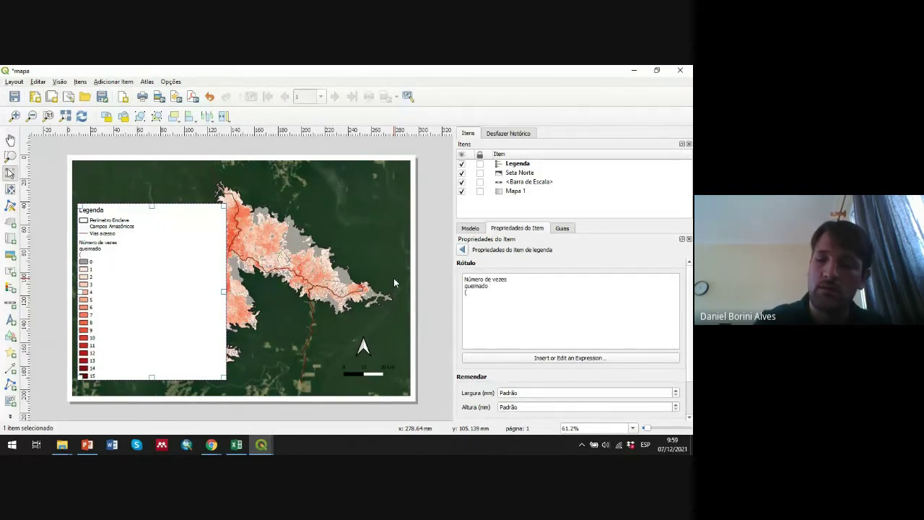
type("(200")
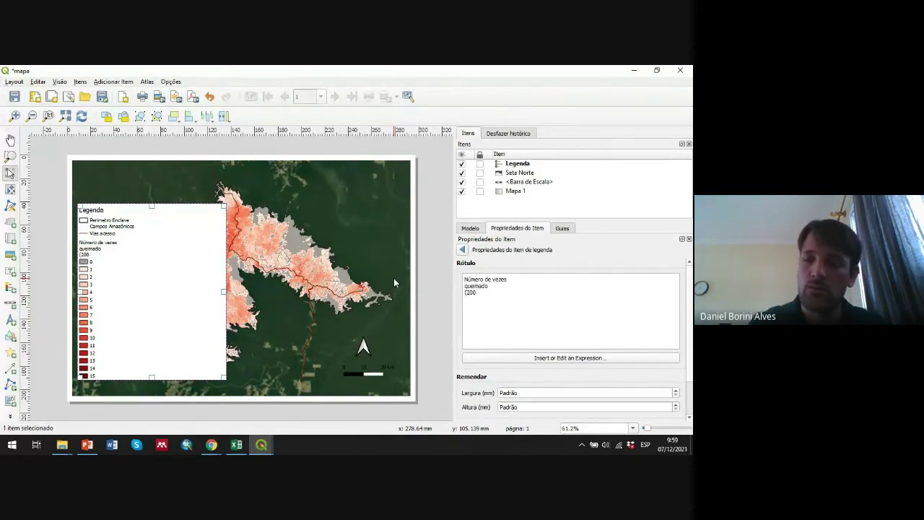
type("0-2020")
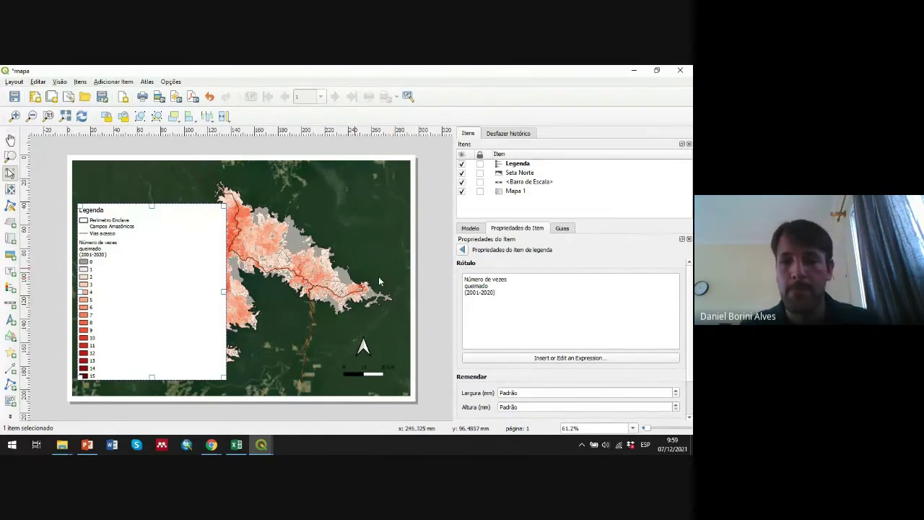
left_click(462, 250)
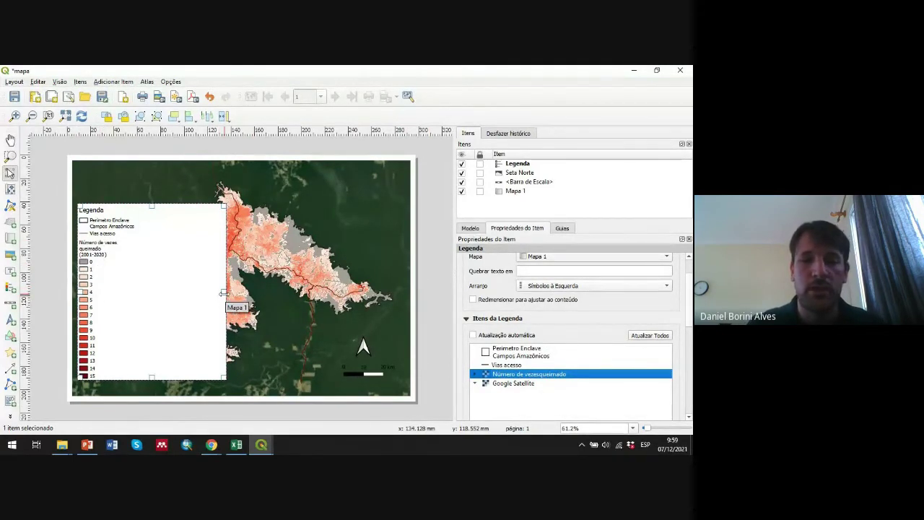
Narrow the legend frame to its longest label, extend its lower edge downward and reposition it in the map's lower-left corner.
left_click_drag(225, 292, 138, 293)
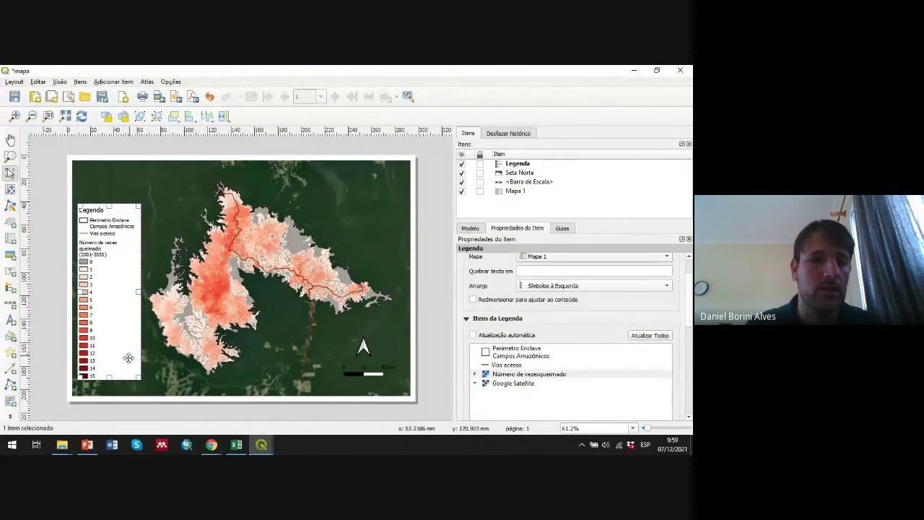
left_click_drag(109, 377, 109, 387)
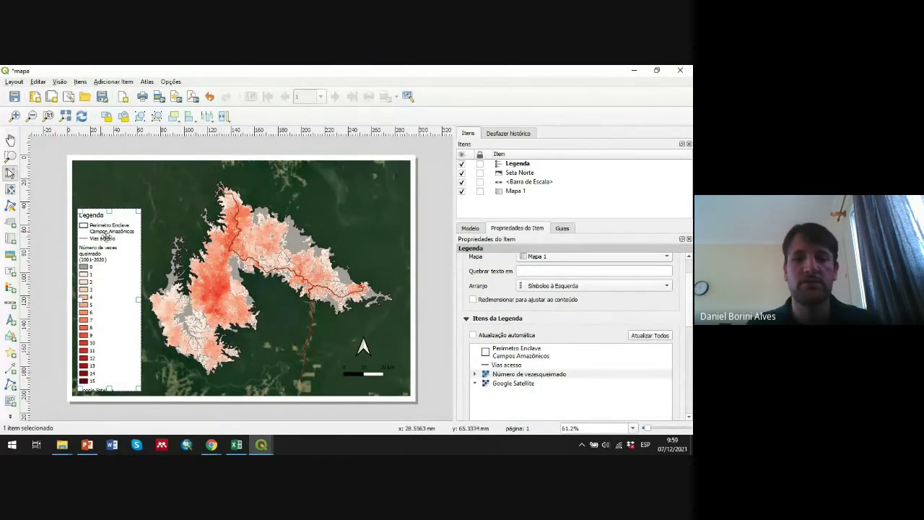
left_click_drag(126, 304, 119, 300)
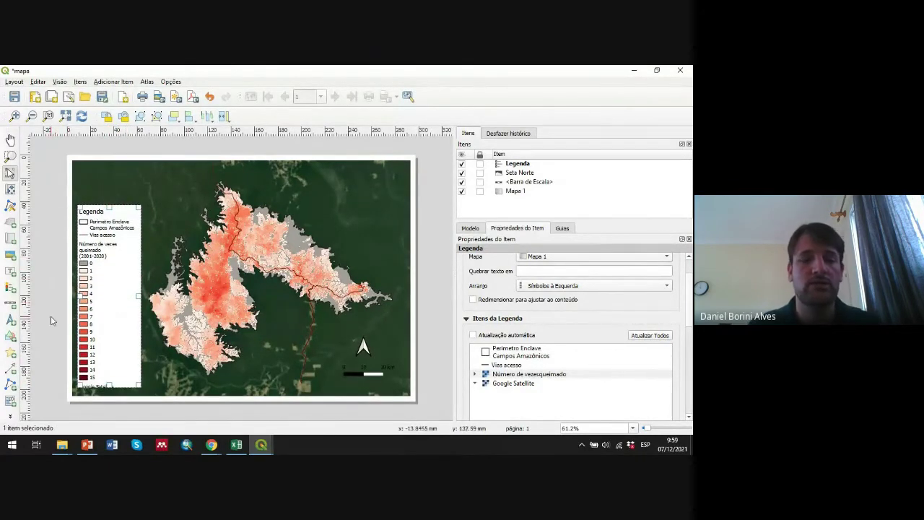
Make the legend's background colour about half transparent in its item properties.
left_click(466, 318)
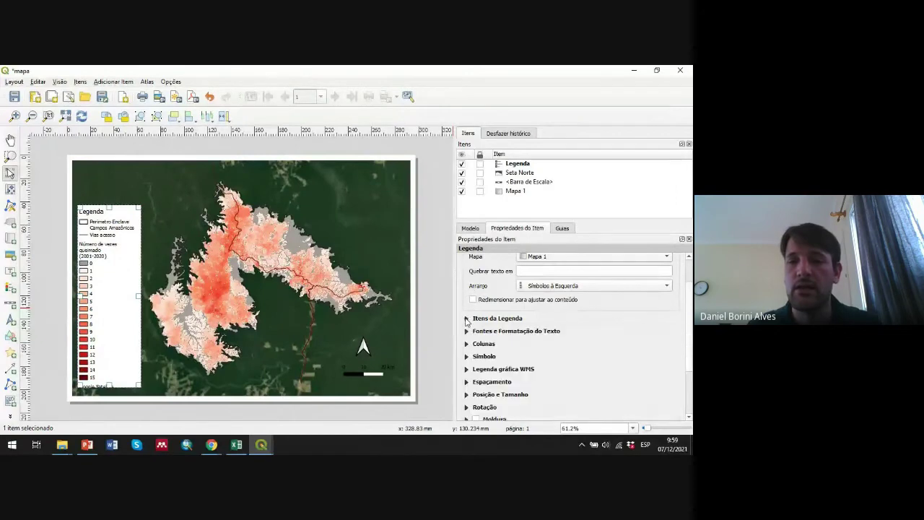
scroll(488, 354, "down", 2)
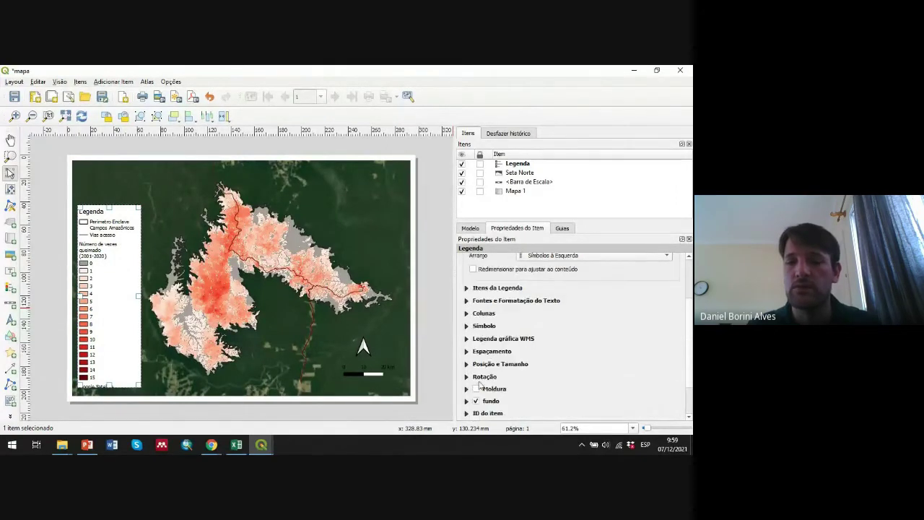
left_click(465, 401)
scroll(571, 354, "down", 2)
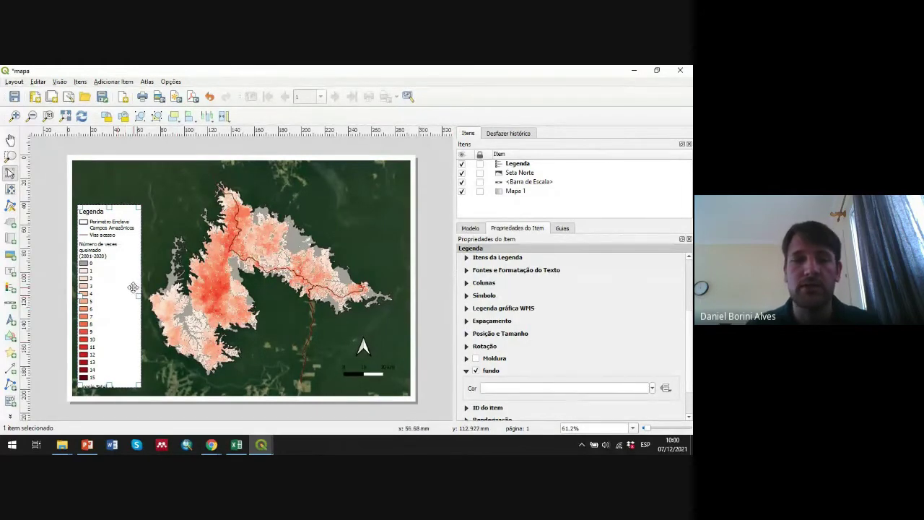
left_click(653, 389)
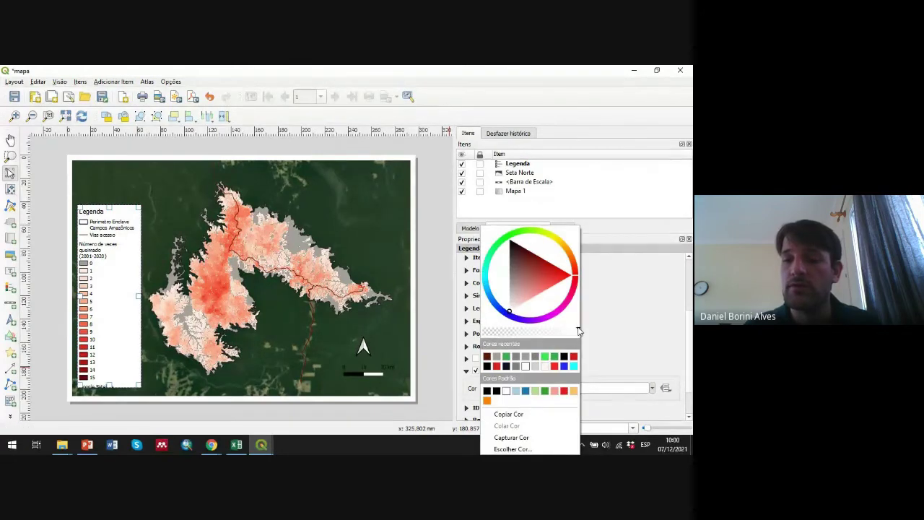
left_click_drag(577, 331, 528, 332)
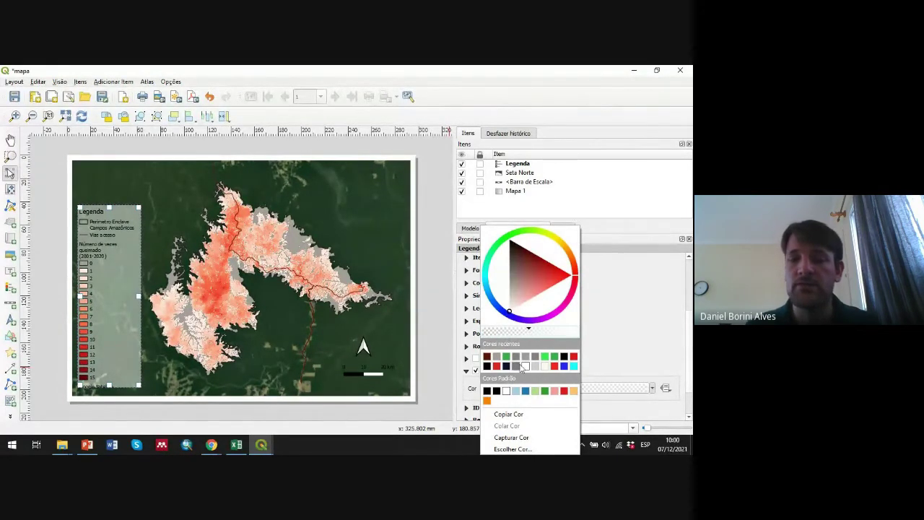
left_click(634, 321)
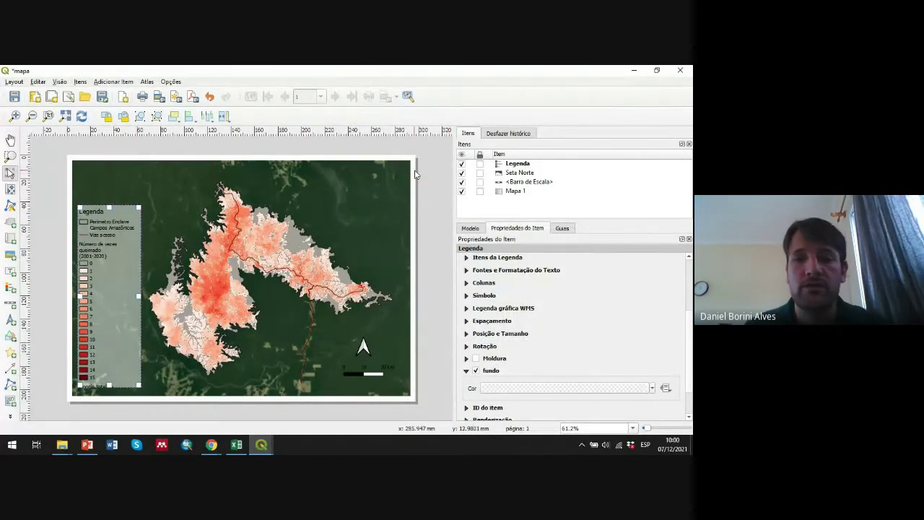
Set up a PDF export of the layout in the 3_resultados folder under the name Mapa_Campos_Amazonicos.
left_click(14, 82)
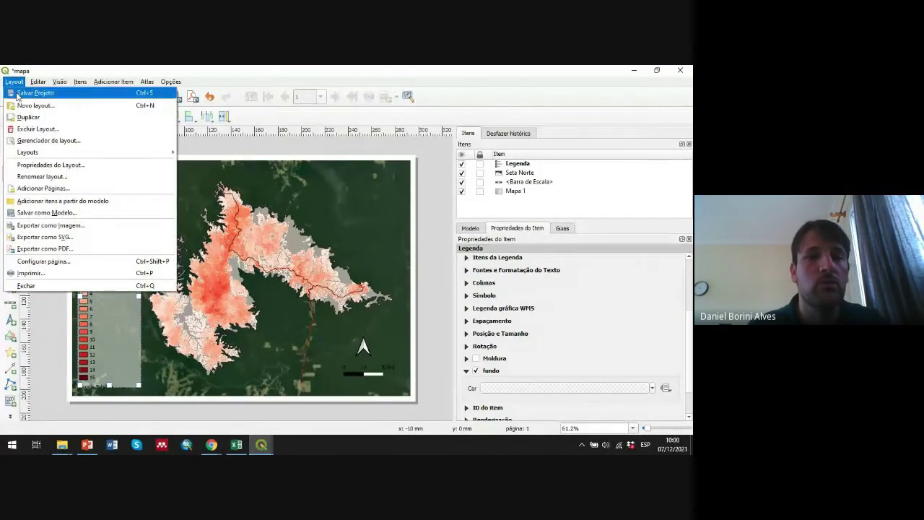
left_click(13, 81)
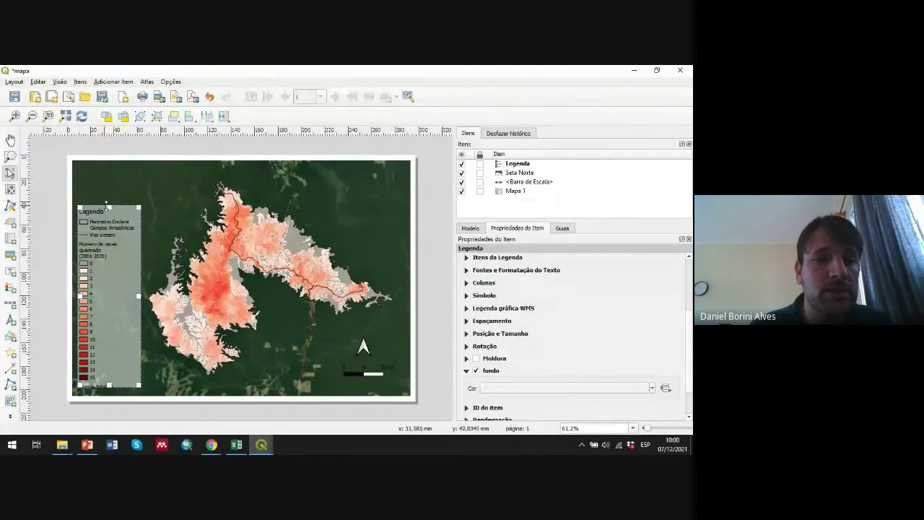
left_click(15, 82)
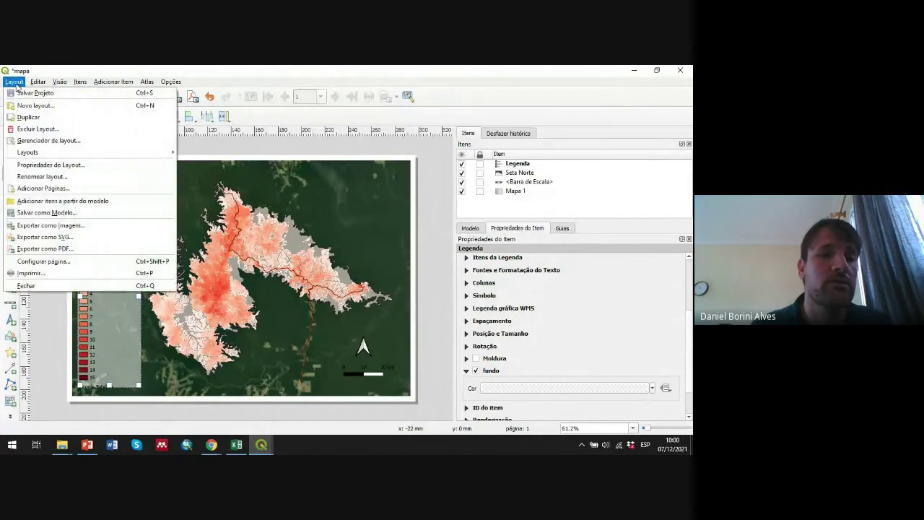
left_click(72, 249)
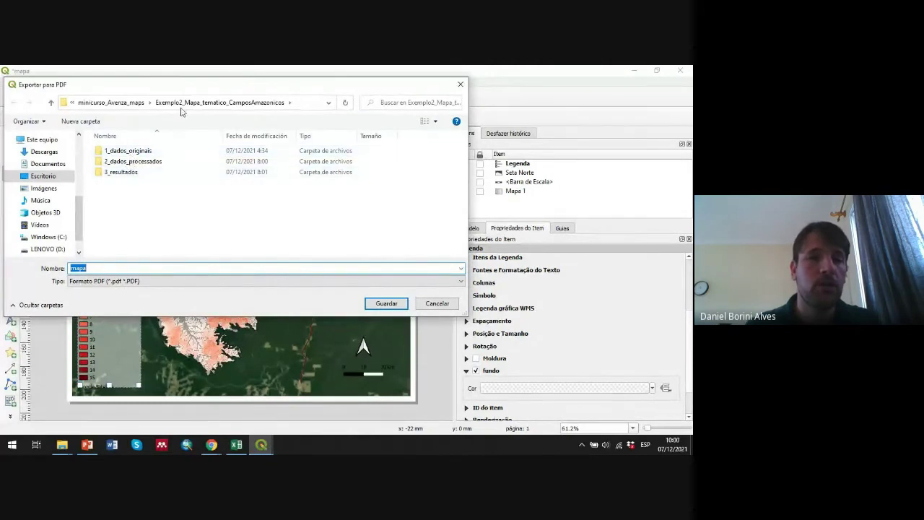
double_click(123, 172)
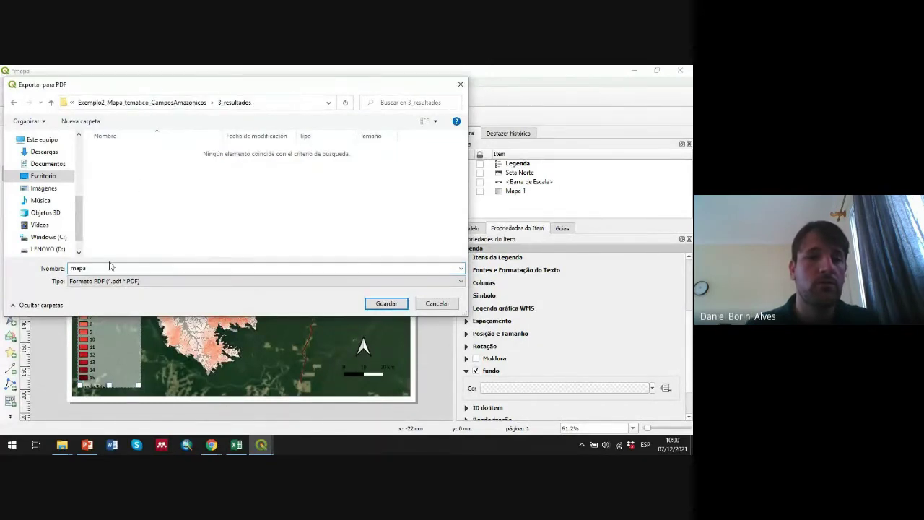
double_click(110, 267)
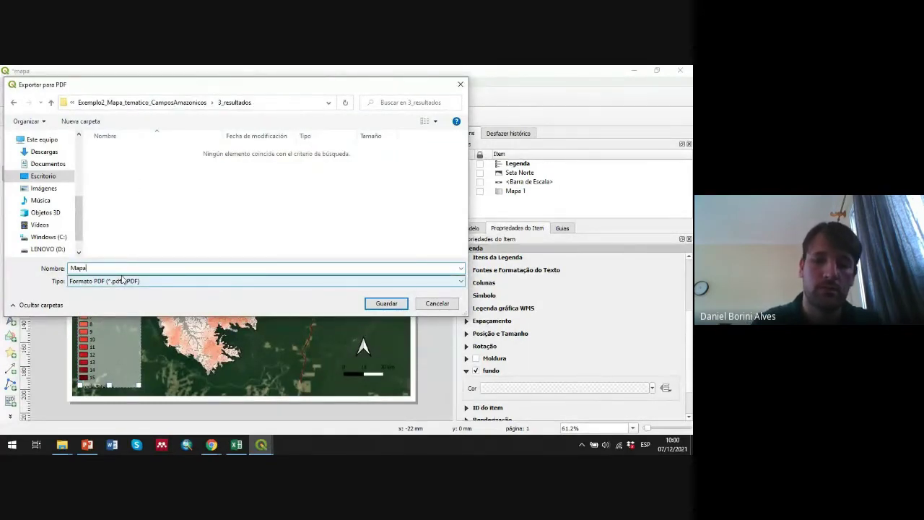
type("Mapa_Campos_")
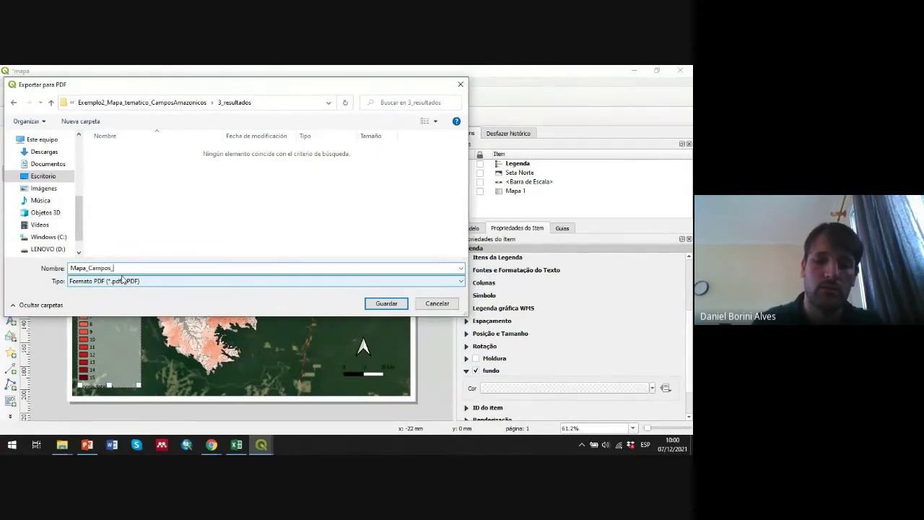
type("aM")
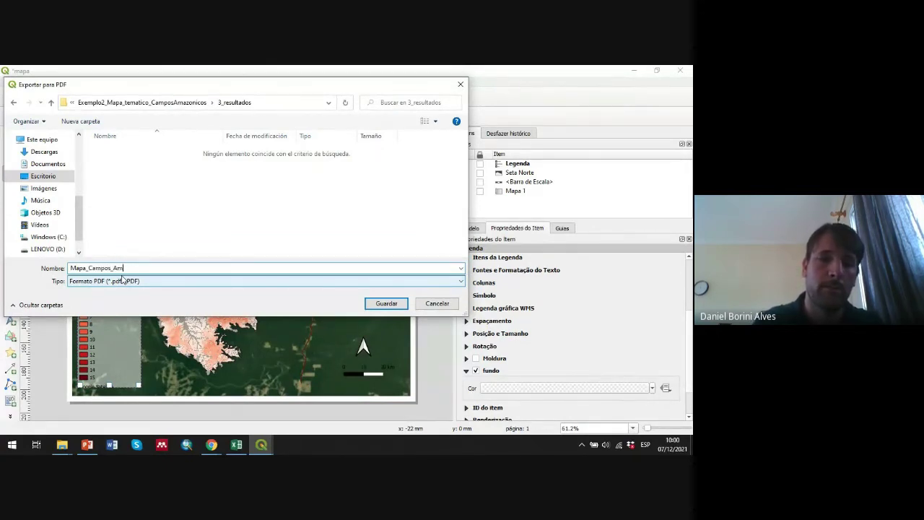
type("azonicos")
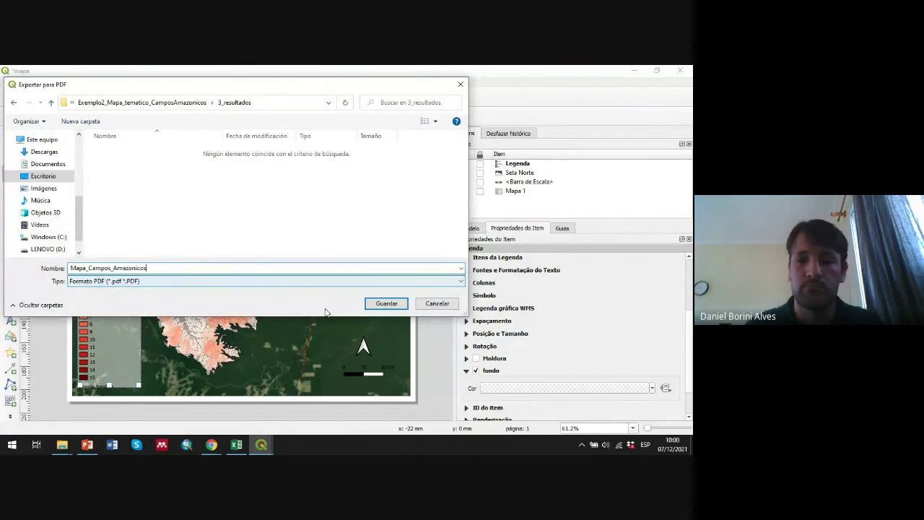
left_click(384, 303)
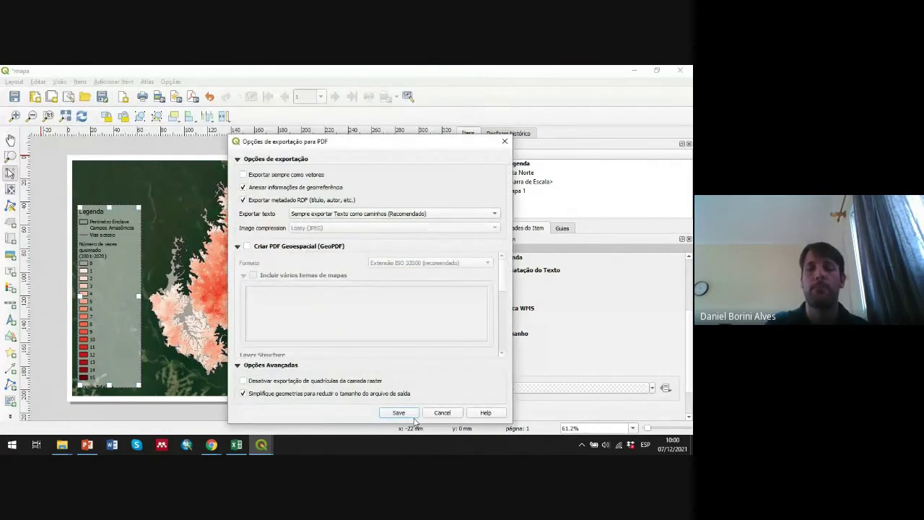
Export the map with geospatial PDF (GeoPDF) creation enabled, then minimize the layout window.
left_click(247, 246)
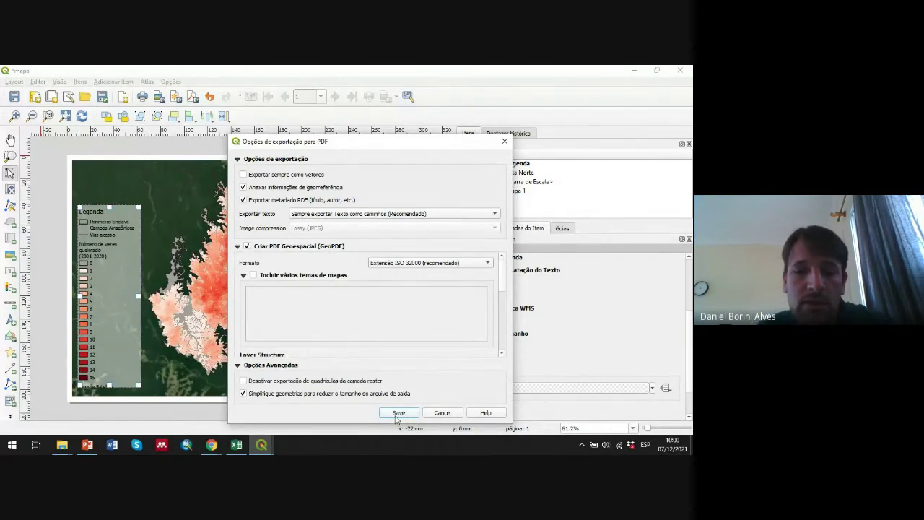
left_click(398, 413)
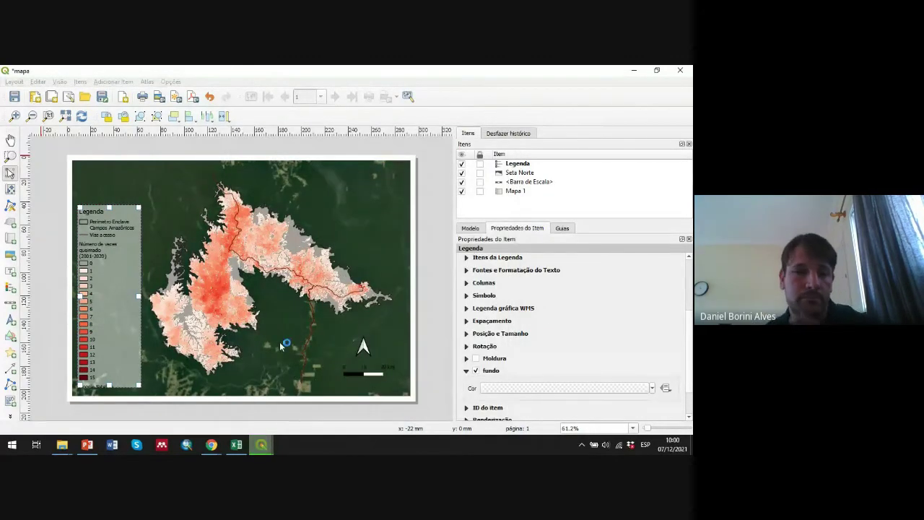
left_click(634, 70)
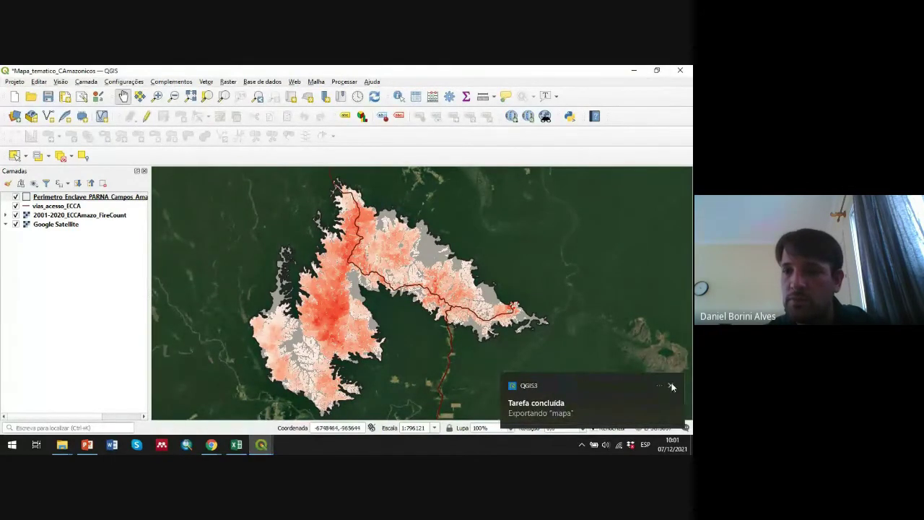
left_click(672, 387)
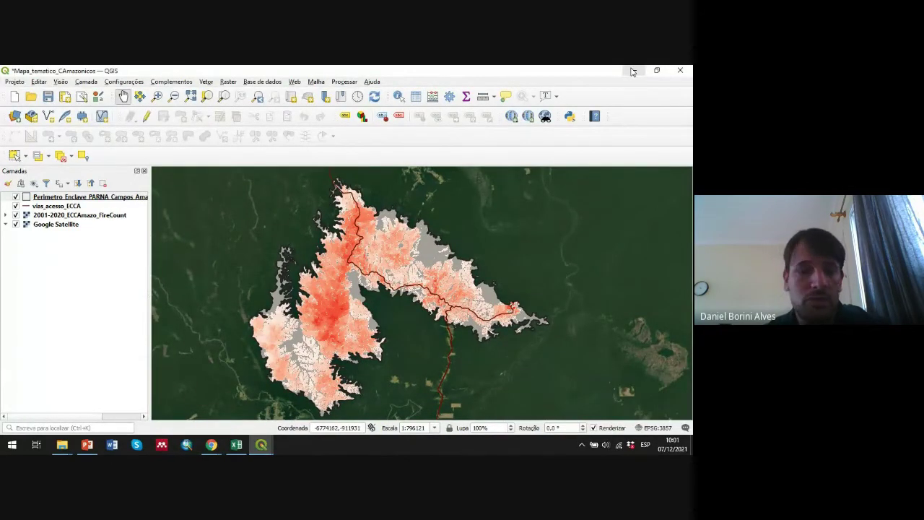
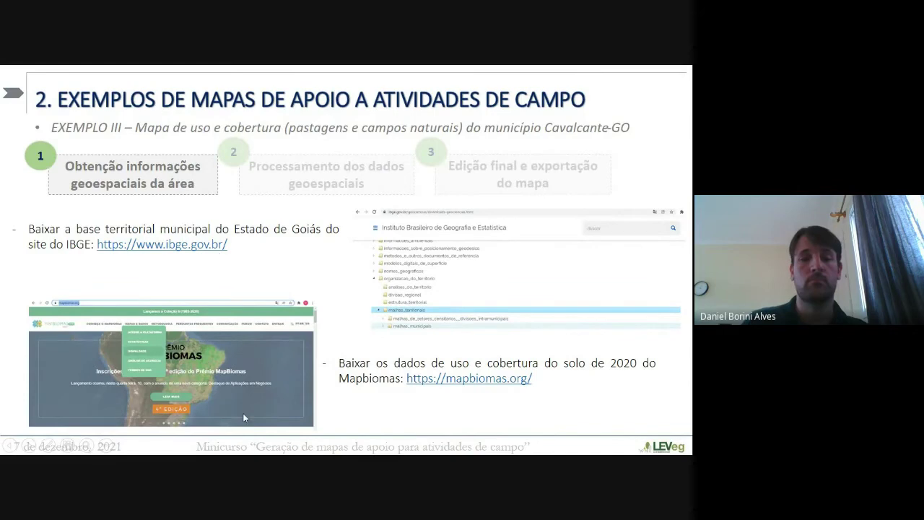
key("Escape")
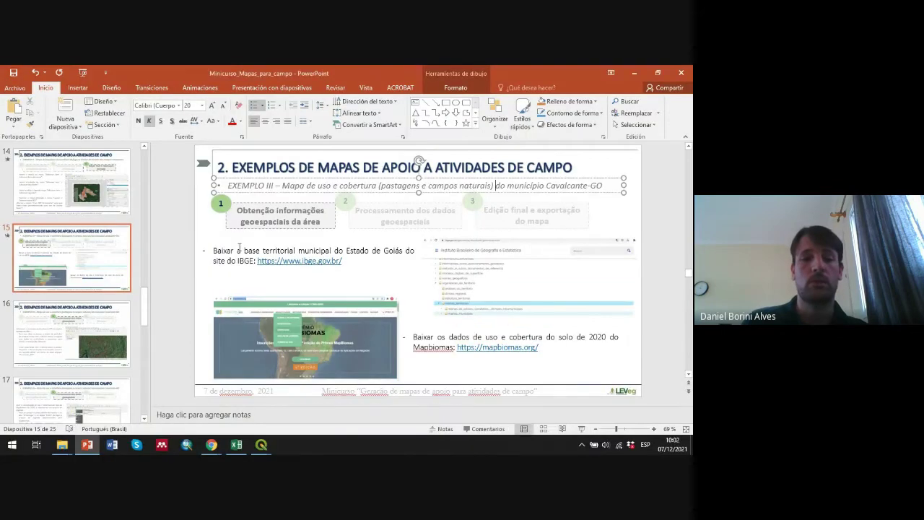
left_click(342, 262)
left_click_drag(344, 260, 268, 264)
key("ctrl+c")
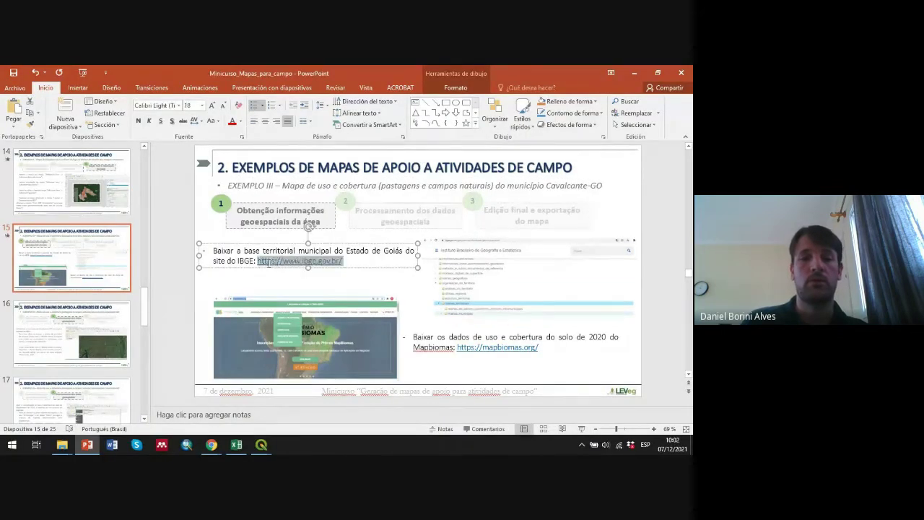
left_click(211, 444)
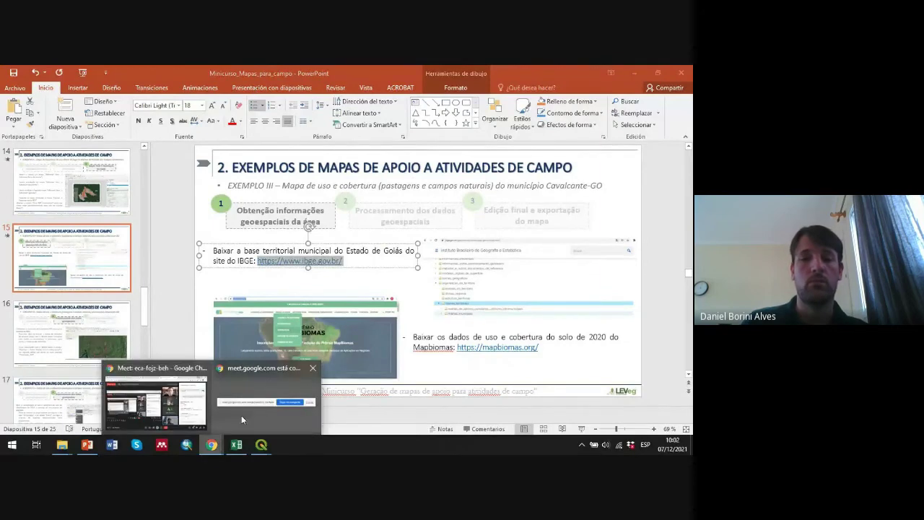
left_click(170, 394)
left_click(455, 72)
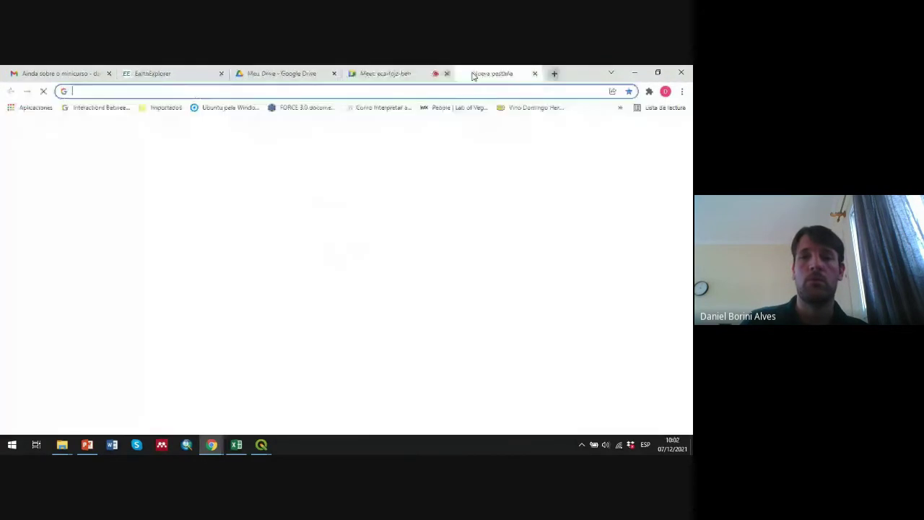
left_click(378, 91)
key("ctrl+v")
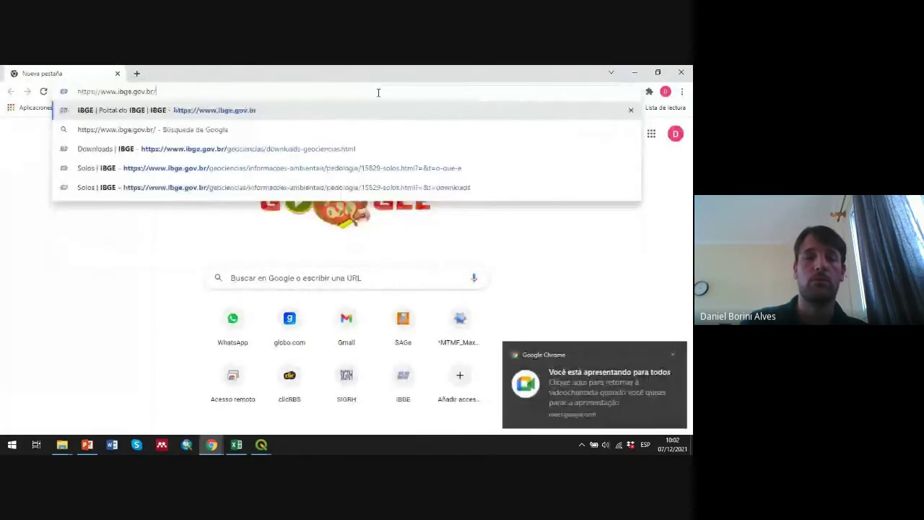
key("Return")
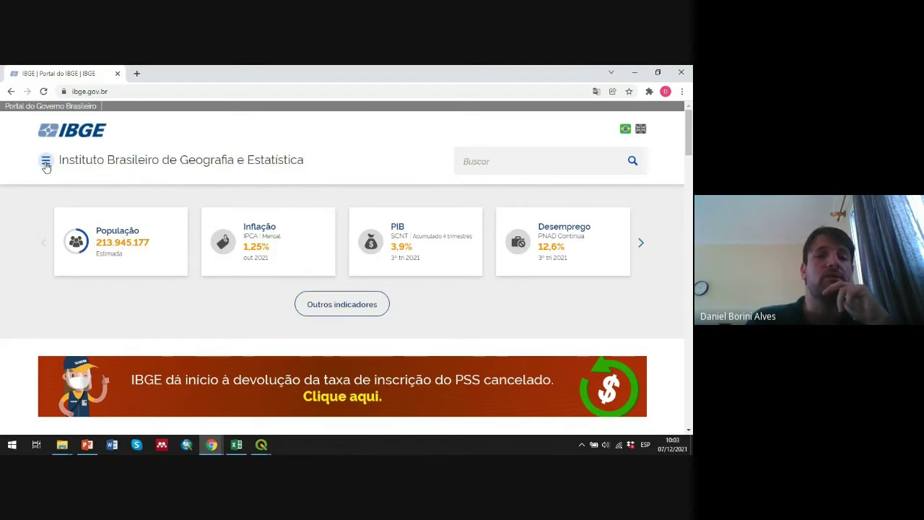
Open the Downloads page of the Geociências section on the IBGE site.
left_click(46, 161)
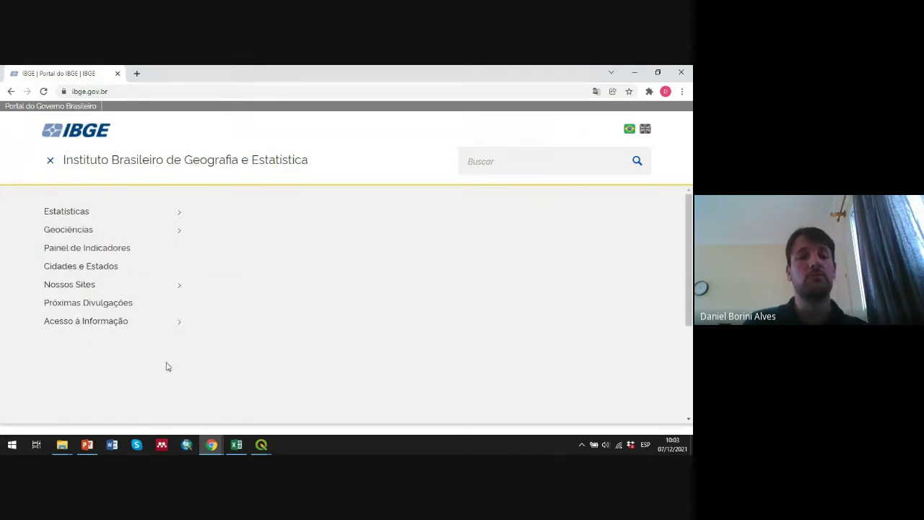
mouse_move(124, 232)
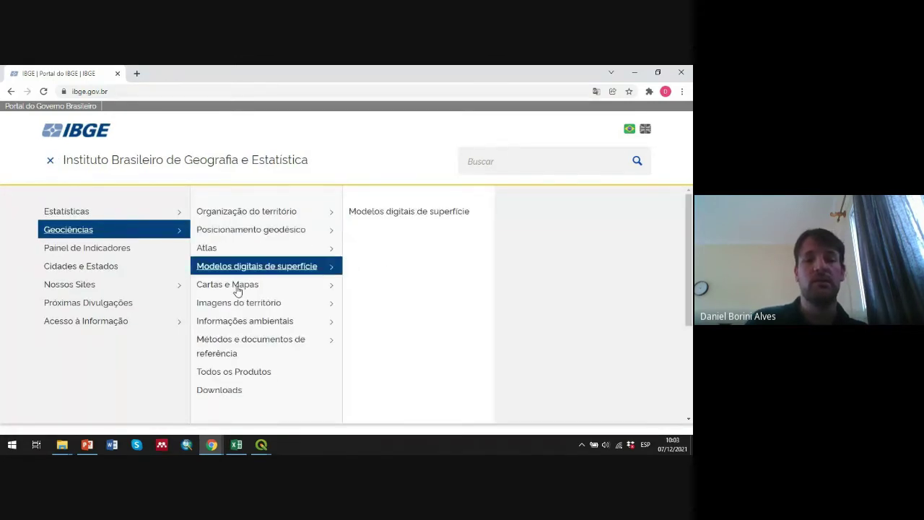
left_click(251, 390)
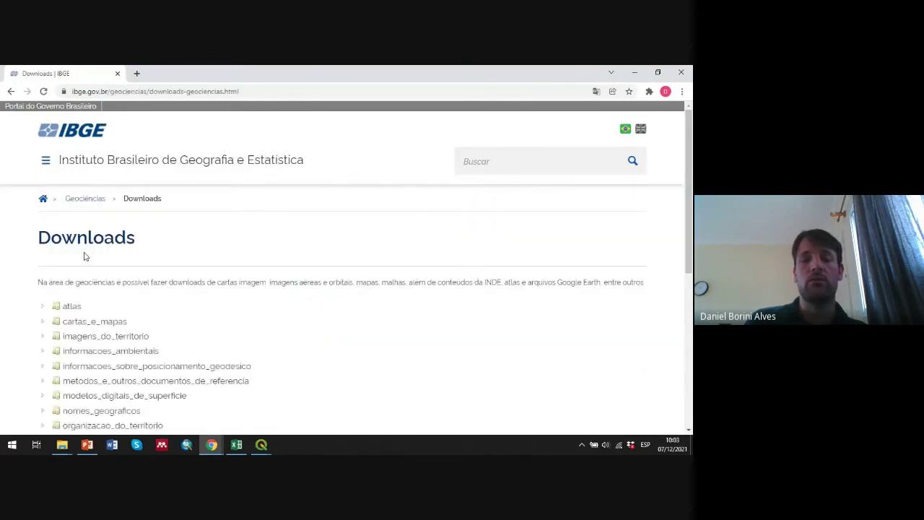
scroll(45, 260, "down", 1)
scroll(45, 258, "down", 1)
scroll(44, 258, "up", 2)
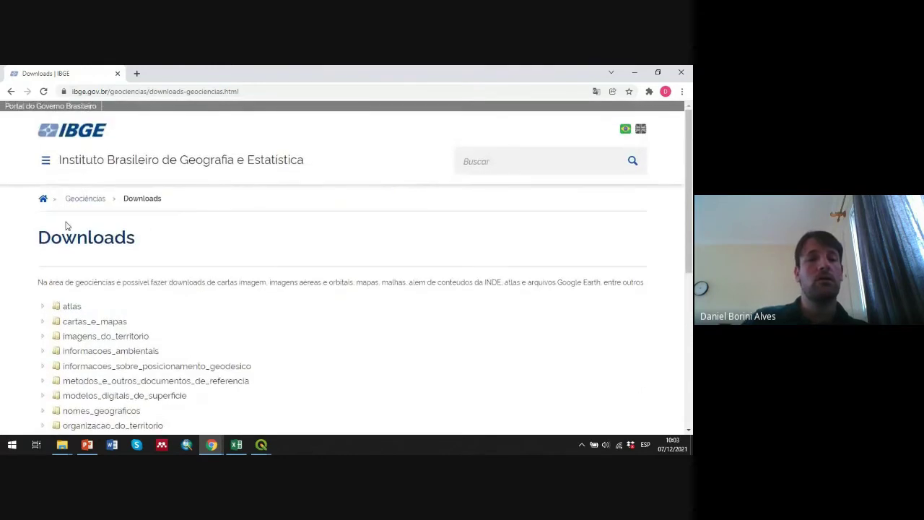
Expand the organizacao_do_territorio folder and its malhas_territoriais subfolder in the downloads list.
scroll(56, 234, "down", 2)
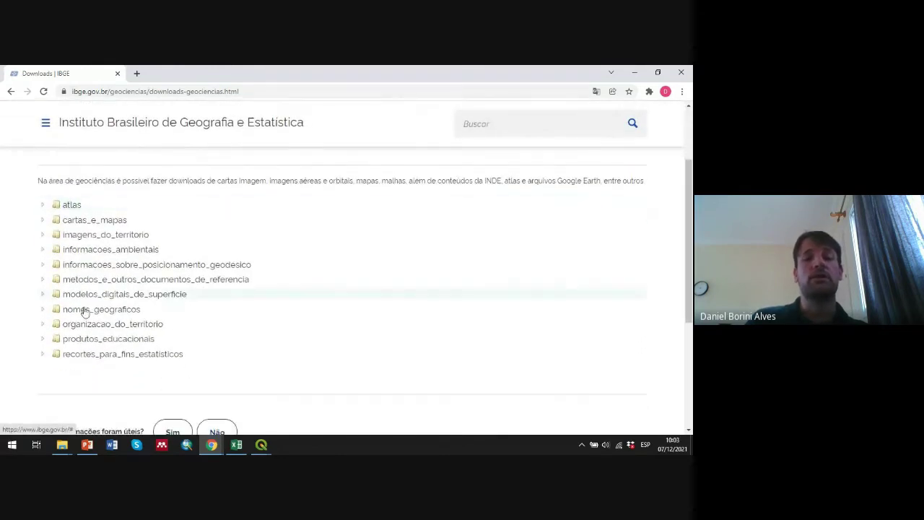
left_click(43, 325)
scroll(42, 325, "down", 1)
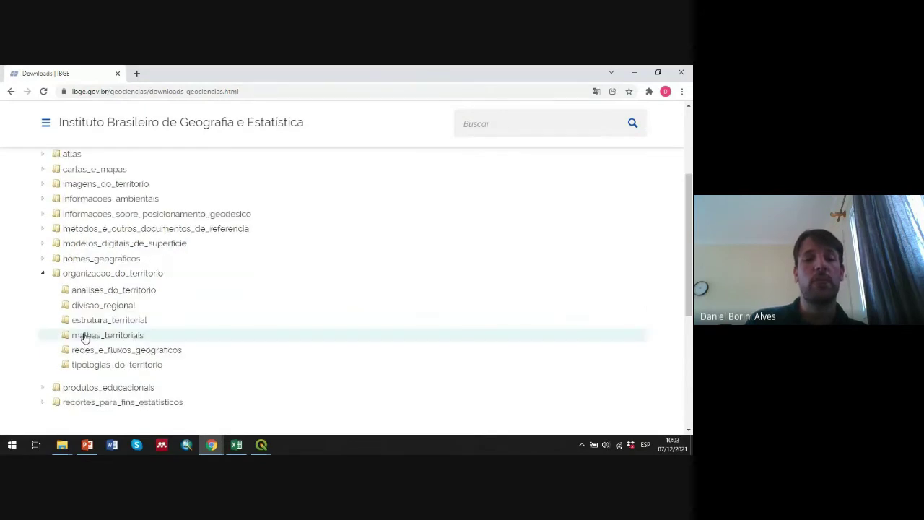
left_click(92, 336)
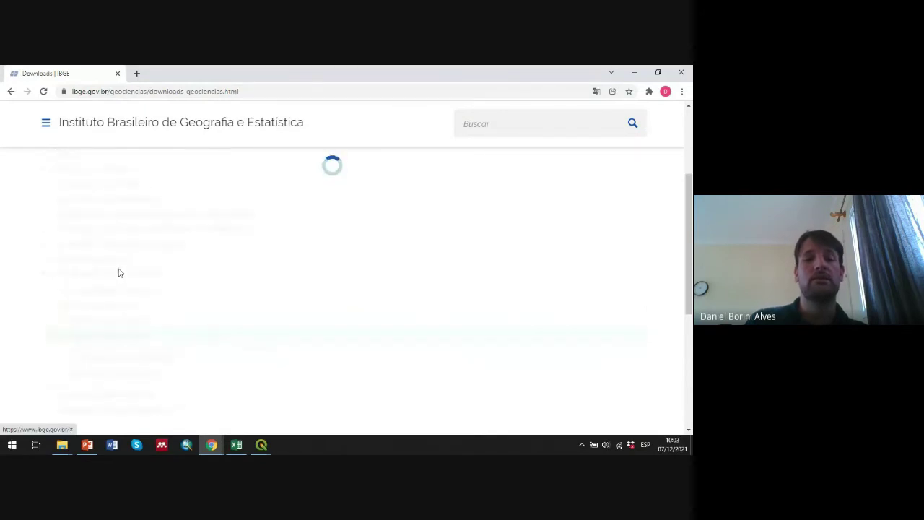
scroll(119, 273, "down", 1)
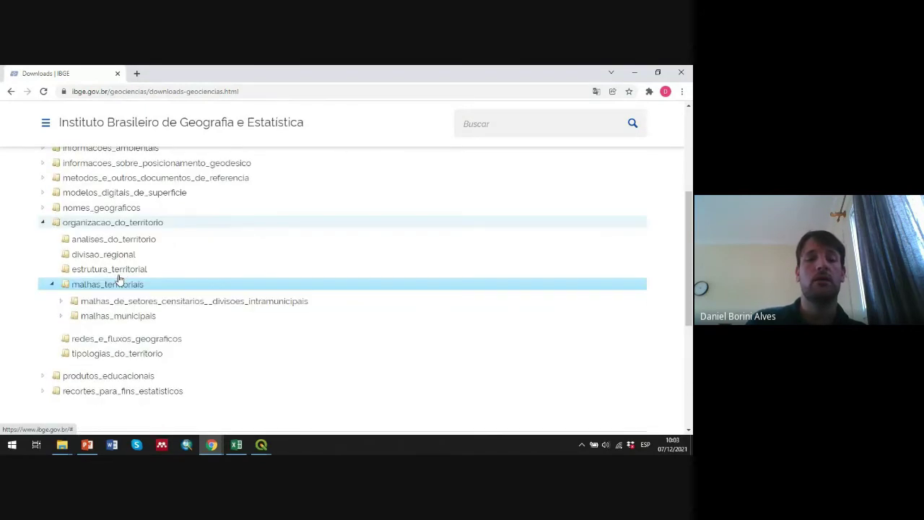
Expand the malhas_municipais folder and its municipio_2020 subfolder in the downloads list.
left_click(62, 318)
scroll(174, 294, "down", 2)
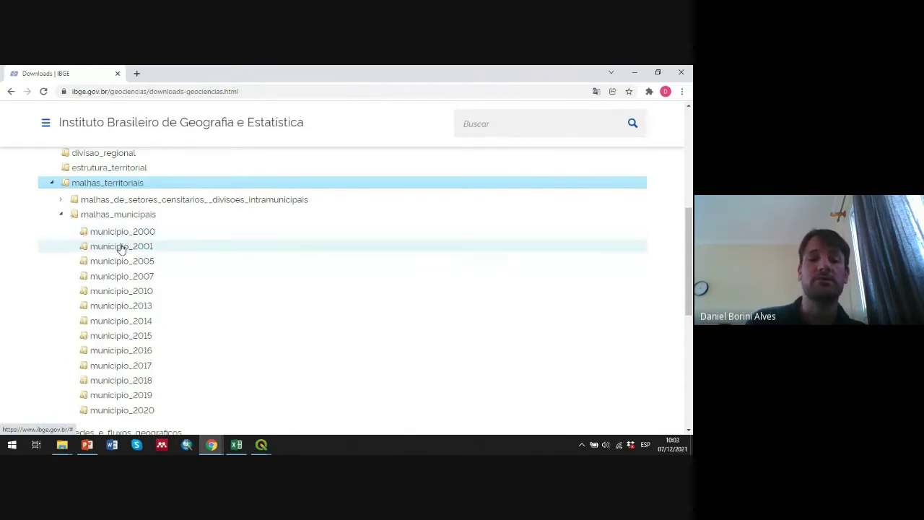
scroll(126, 274, "down", 1)
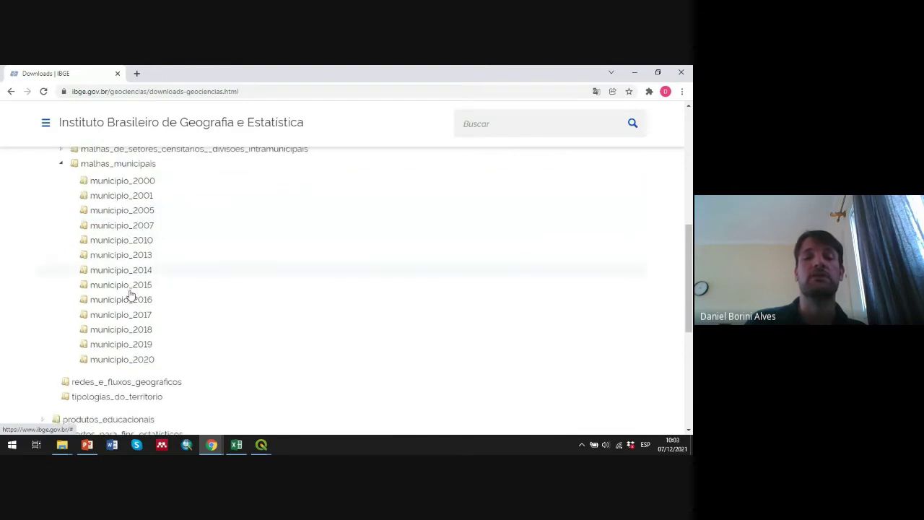
left_click(132, 364)
scroll(129, 357, "down", 1)
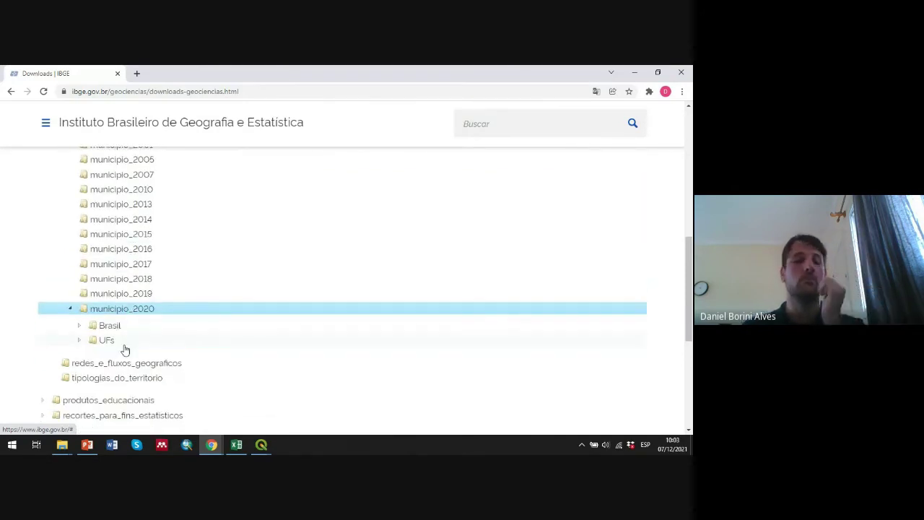
Download GO_Municipios_2020.zip from the GO folder under UFs in municipio_2020.
left_click(80, 340)
scroll(108, 314, "down", 2)
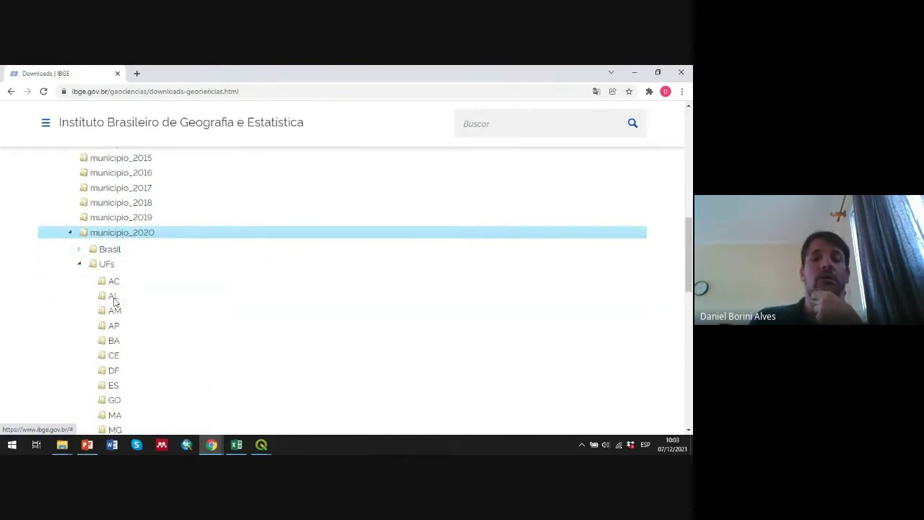
scroll(113, 302, "down", 2)
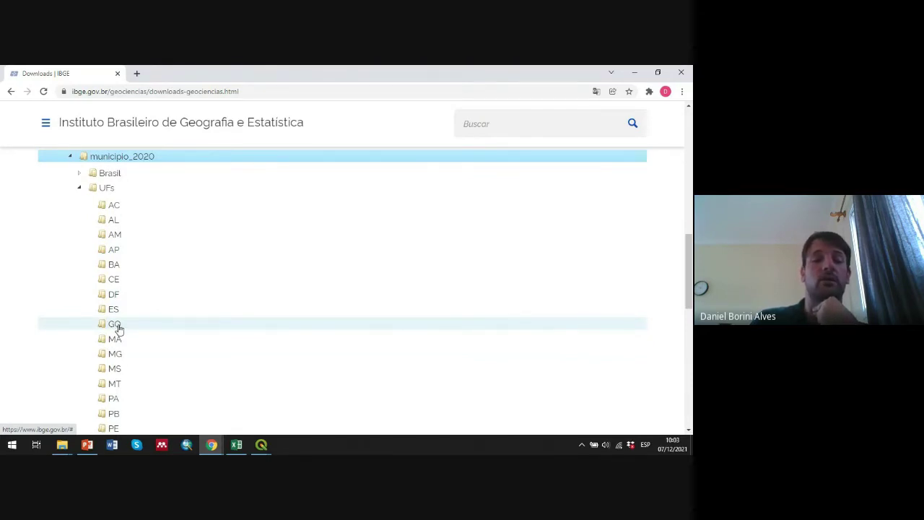
left_click(116, 324)
scroll(140, 304, "down", 1)
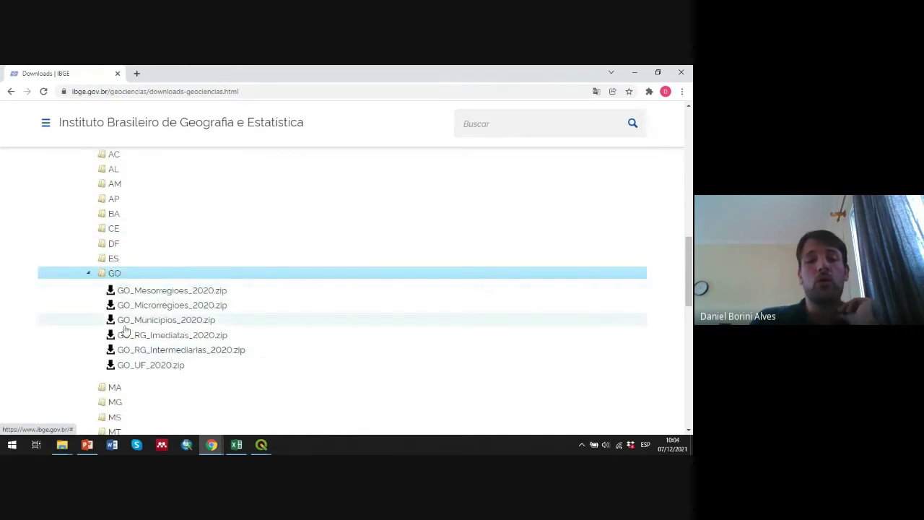
left_click(204, 325)
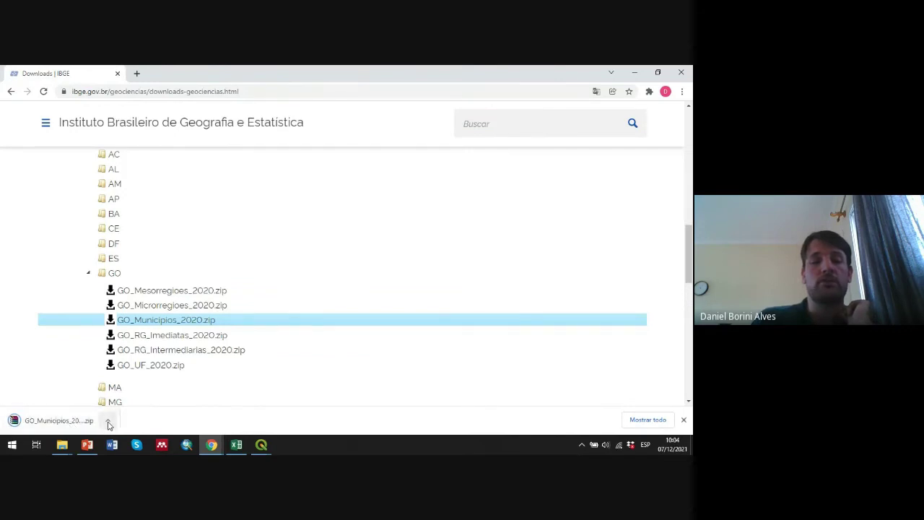
Show the downloaded GO_Municipios_2020 archive in its folder, and minimise that window to return to the browser.
left_click(107, 422)
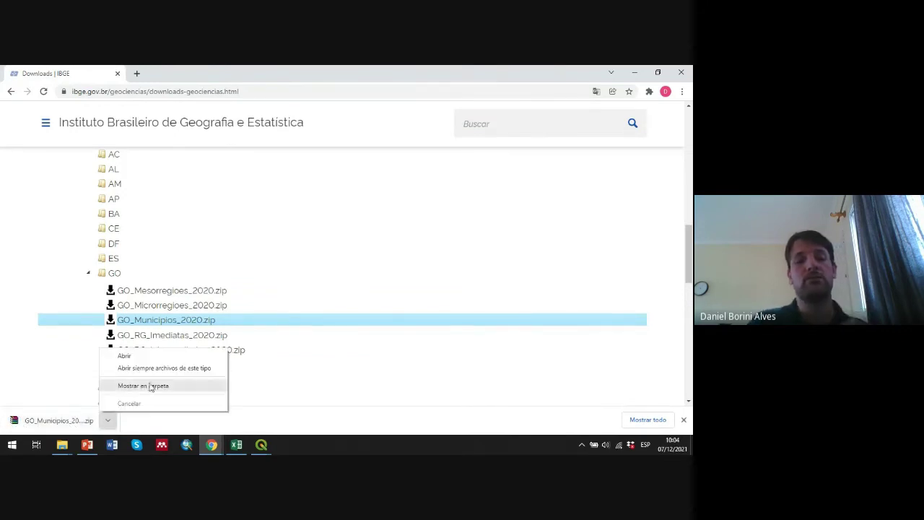
left_click(150, 388)
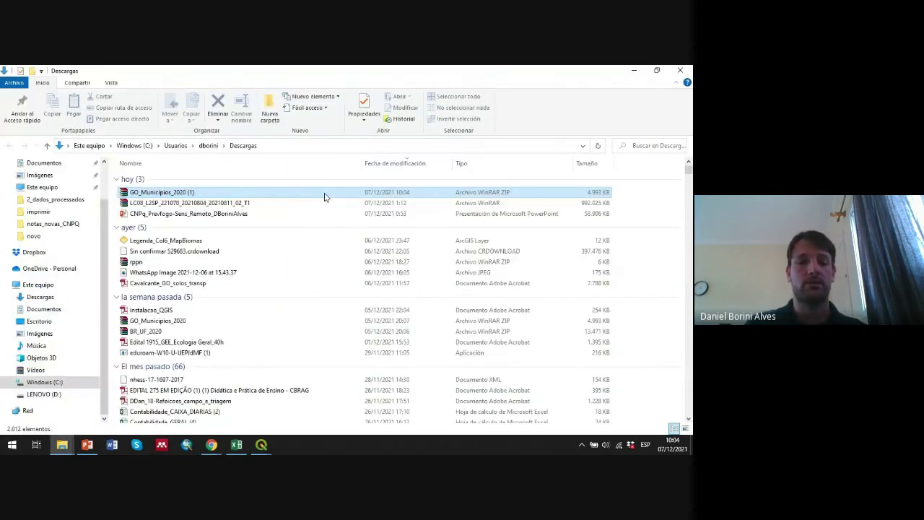
left_click(634, 70)
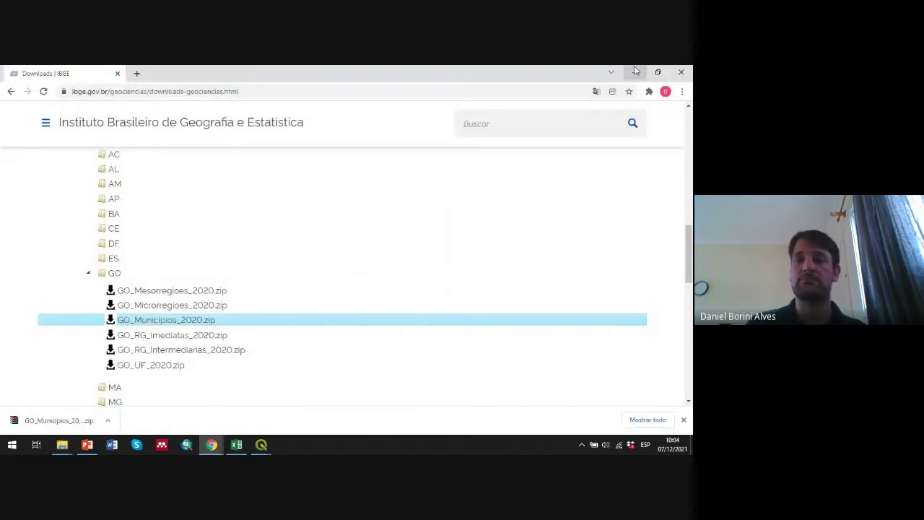
Switch to the minicurso_Avenza_maps folder in File Explorer and open Exemplo3_Mapa_tematico_Cavalcante_GO and its 1_dados_originais subfolder.
mouse_move(62, 444)
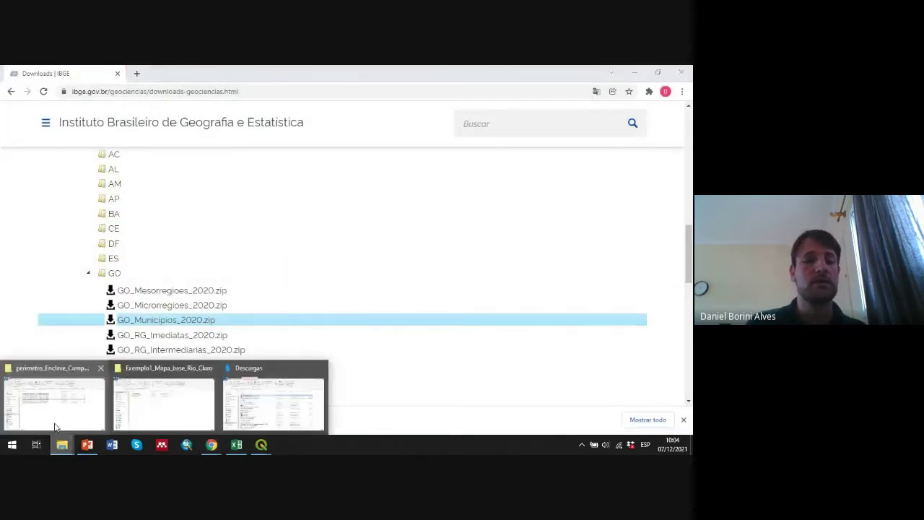
left_click(178, 385)
left_click(108, 145)
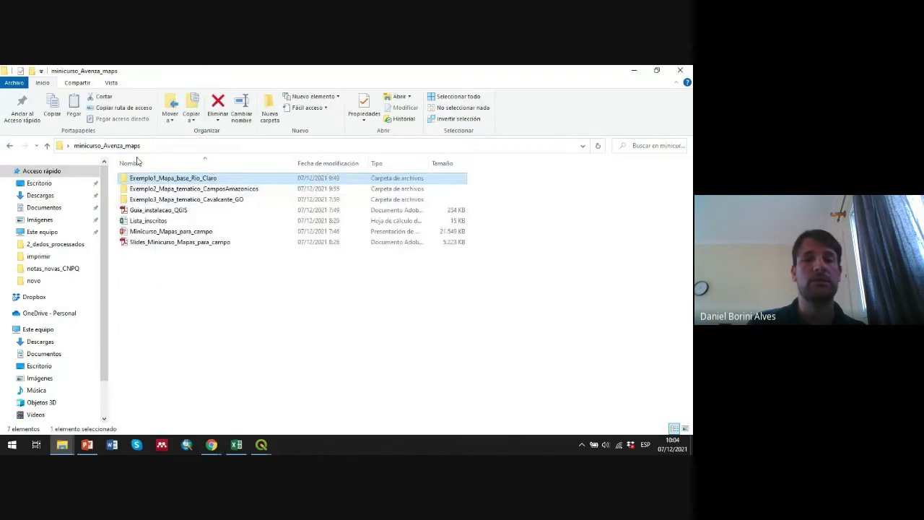
double_click(166, 199)
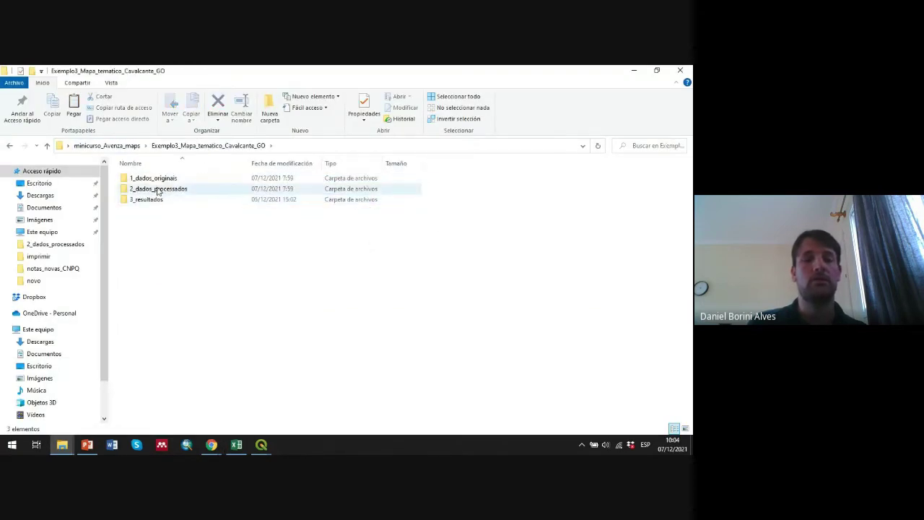
double_click(158, 180)
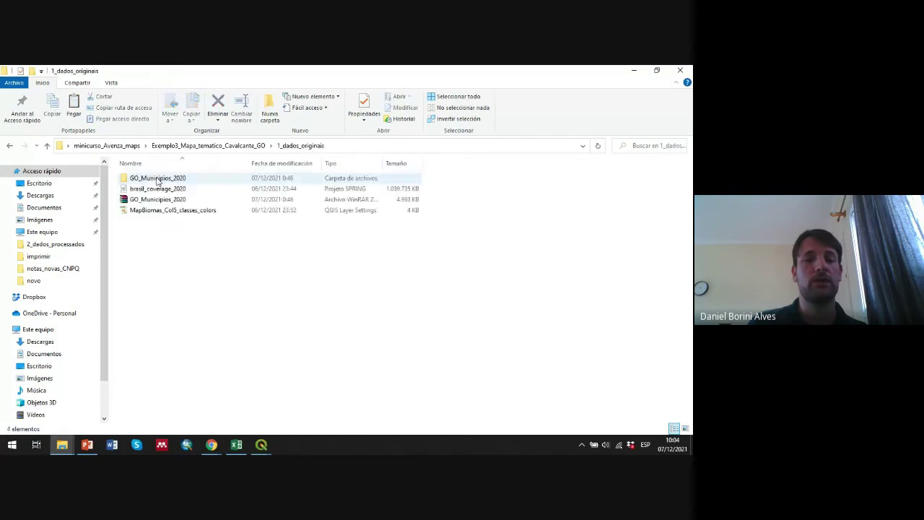
Review the extraction options of the GO_Municipios_2020 archive and open the extracted GO_Municipios_2020 folder.
left_click(138, 202)
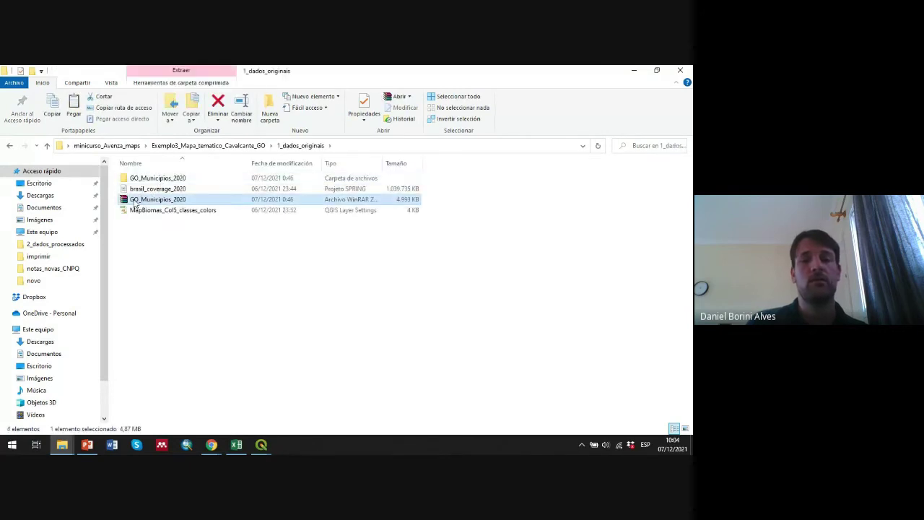
right_click(175, 204)
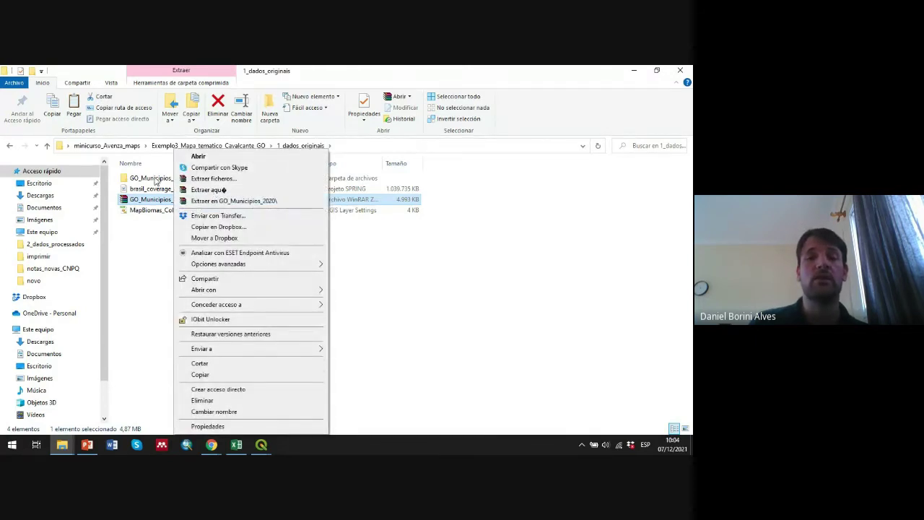
left_click(153, 181)
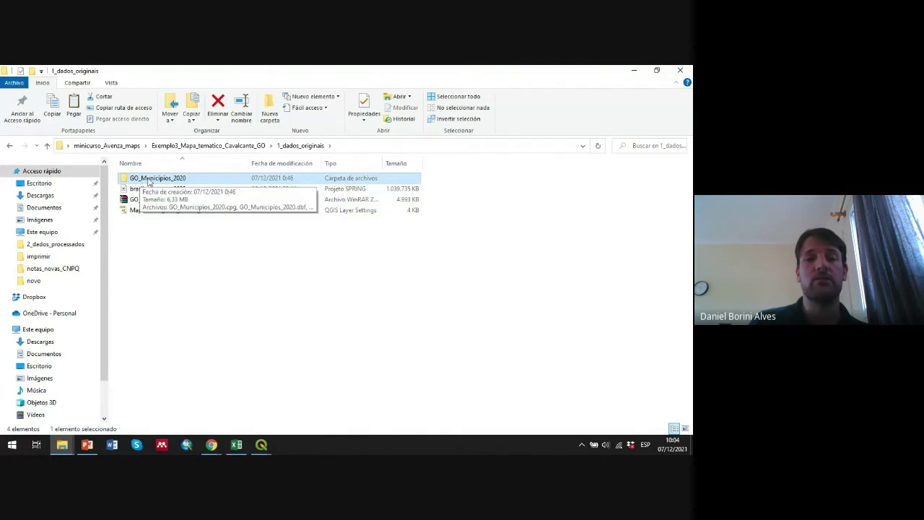
double_click(148, 181)
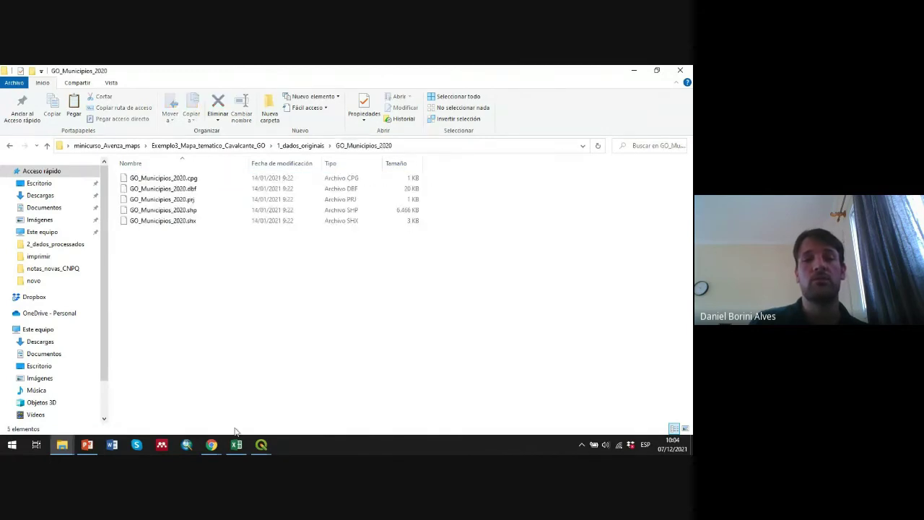
Switch to QGIS and save the Mapa_tematico_CAmazonicos project.
left_click(263, 445)
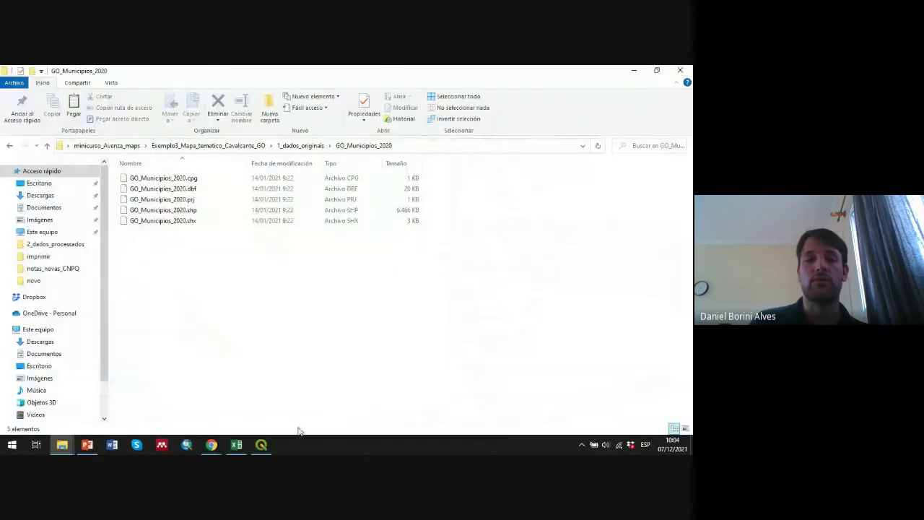
left_click(261, 444)
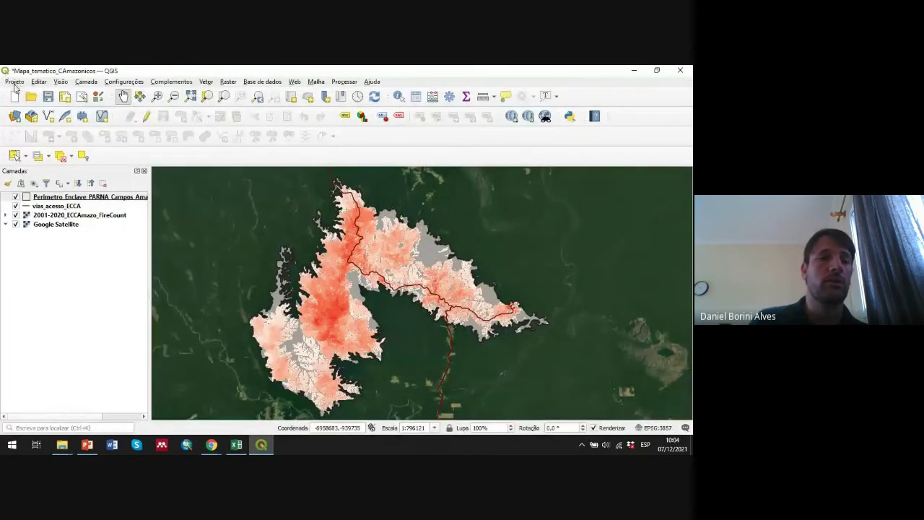
left_click(15, 81)
left_click(32, 166)
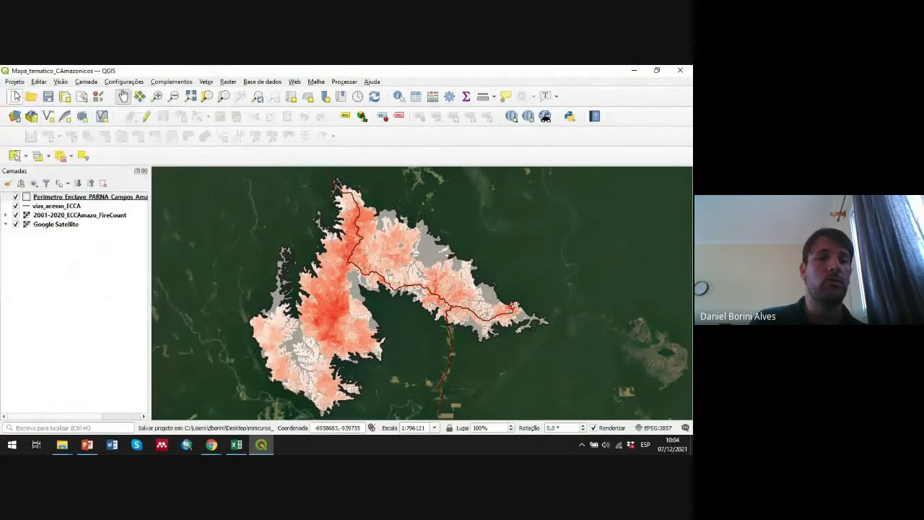
Create a new empty project and load GO_Municipios_2020.shp into it from the extracted folder.
left_click(14, 96)
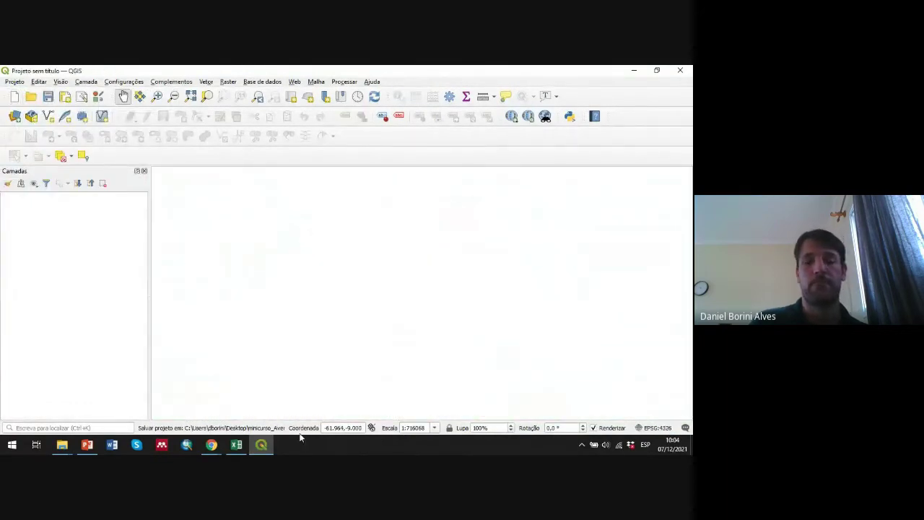
left_click(260, 446)
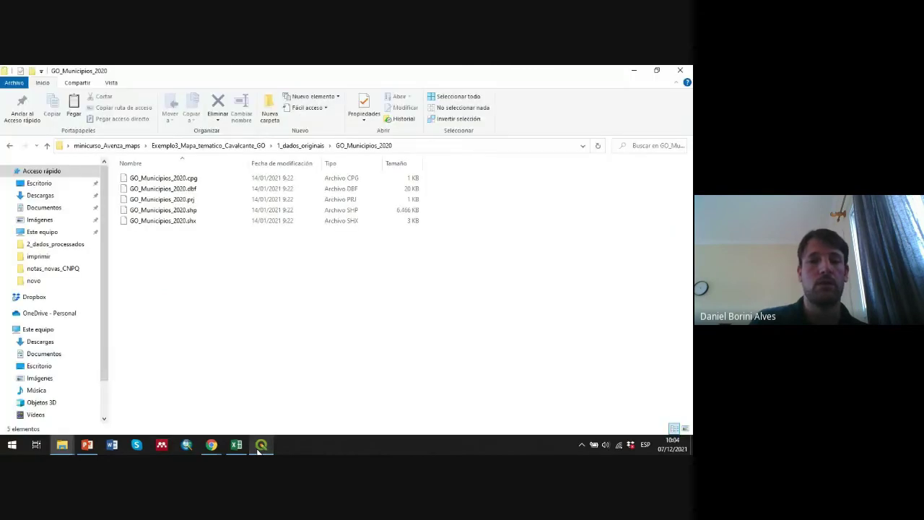
left_click_drag(186, 210, 40, 220)
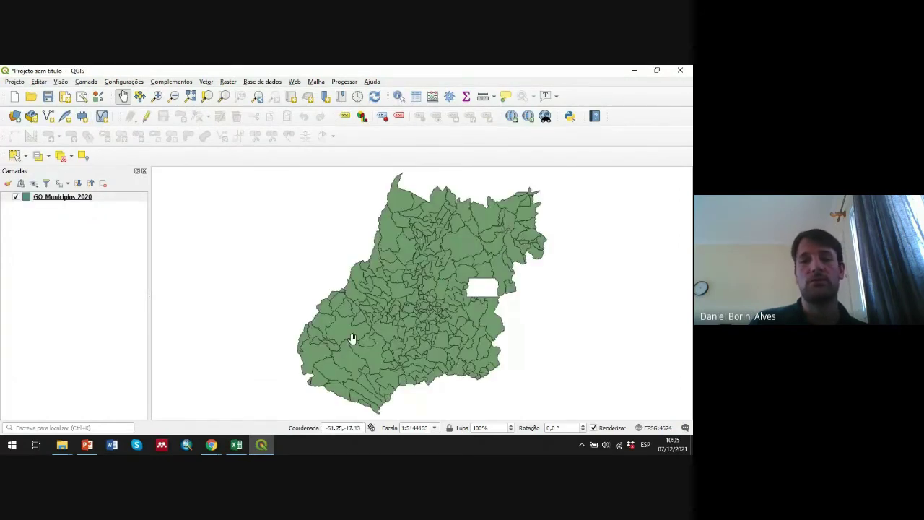
Add the Google Satellite basemap from QuickMapServices and check where the Goiás municipalities lie within South America.
left_click(295, 82)
mouse_move(324, 104)
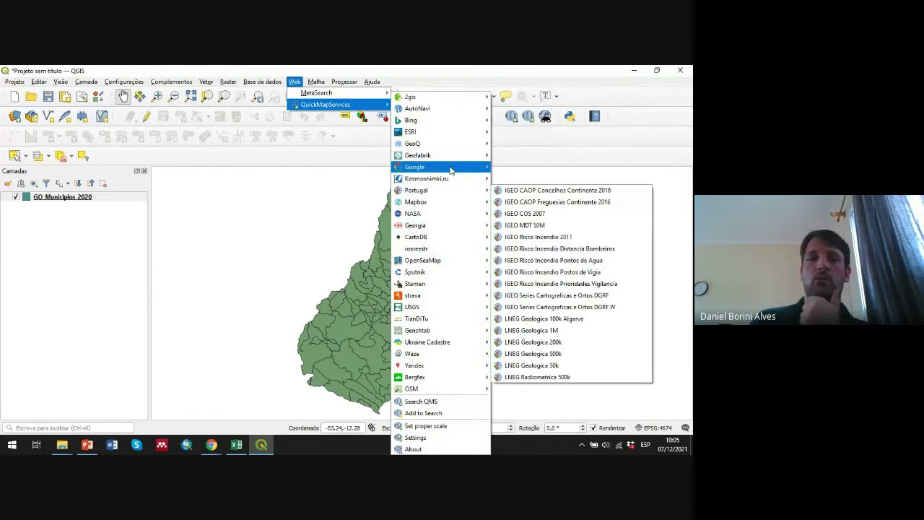
mouse_move(452, 168)
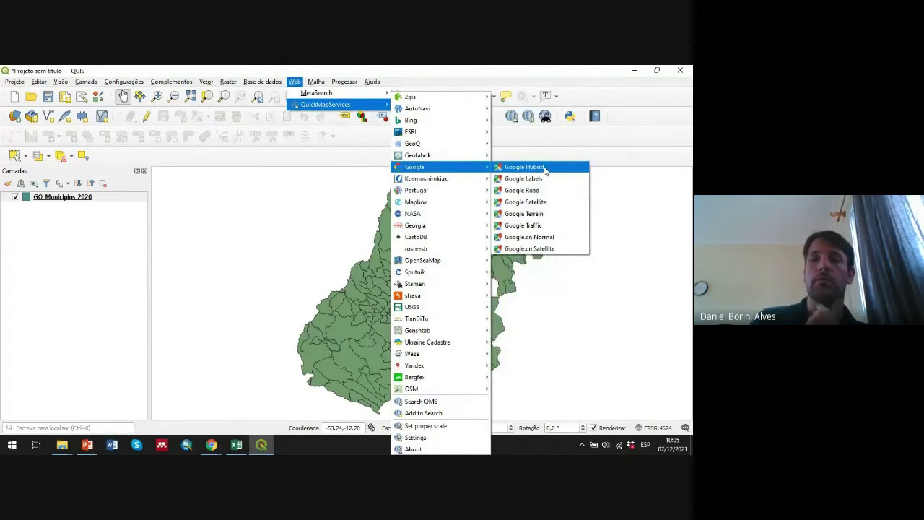
left_click(543, 202)
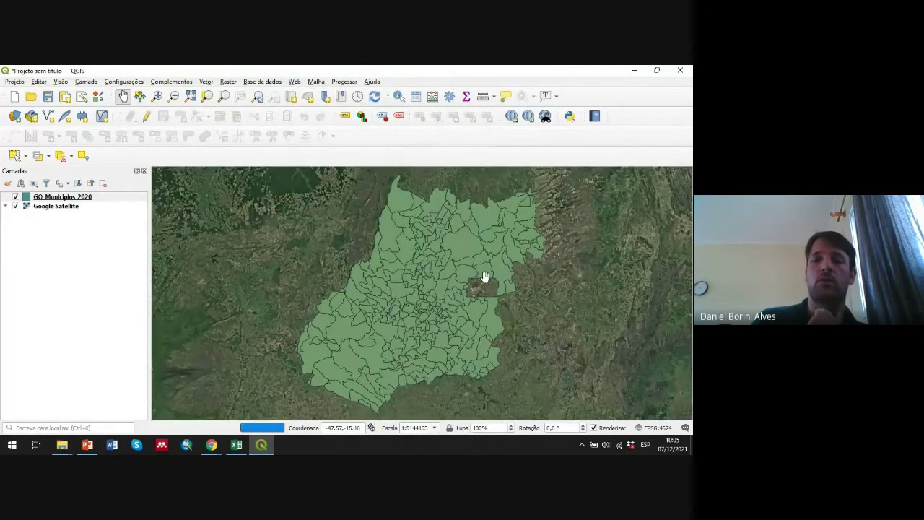
scroll(462, 300, "down", 2)
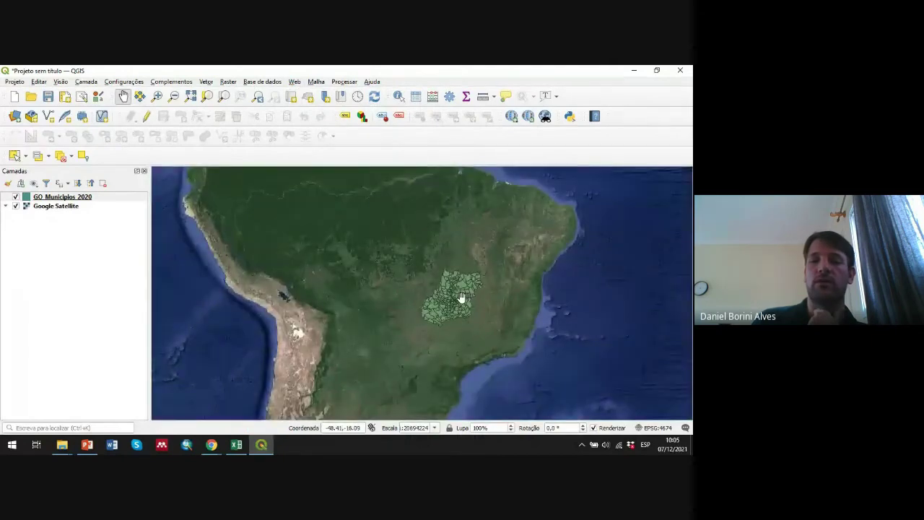
scroll(462, 297, "down", 1)
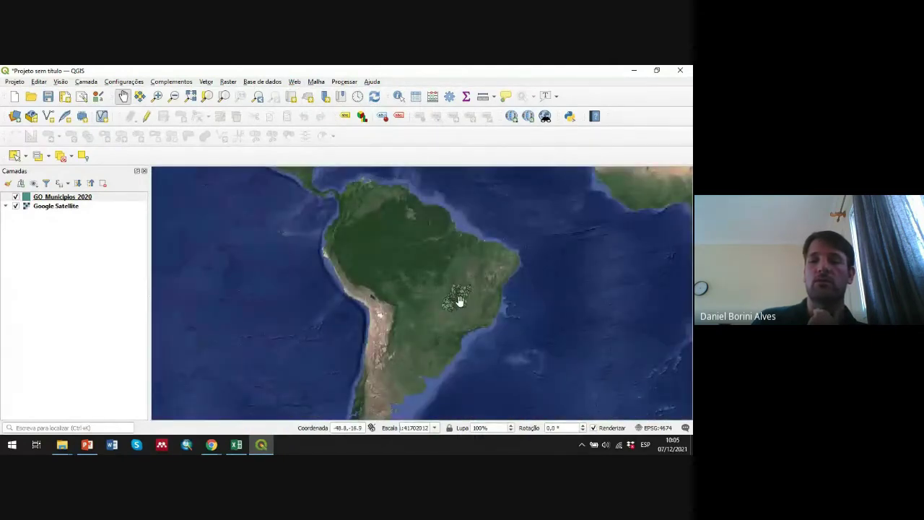
scroll(459, 299, "up", 2)
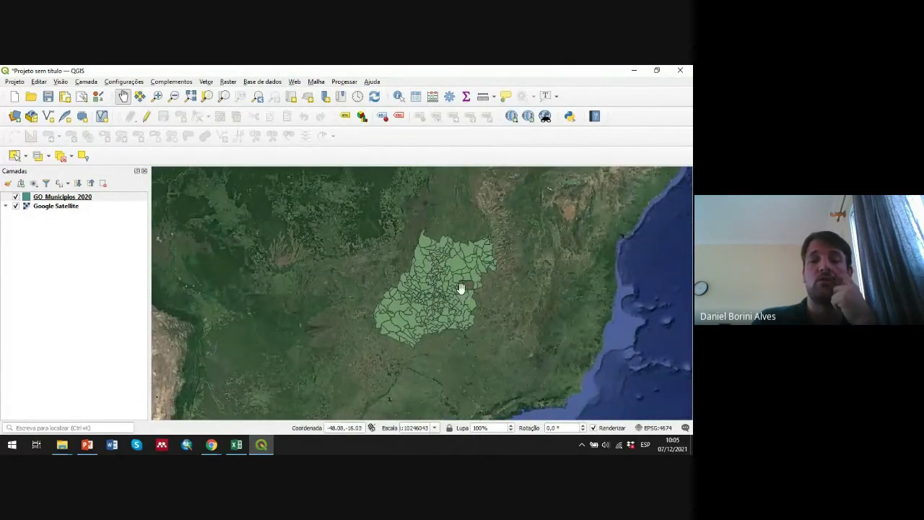
scroll(462, 283, "up", 1)
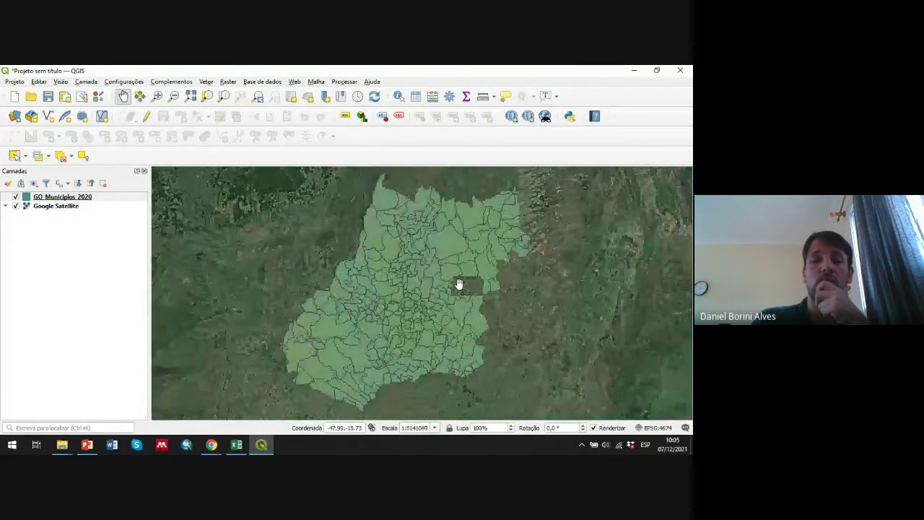
Open the attribute table of the GO_Municipios_2020 layer and reposition its window over the map.
left_click(70, 197)
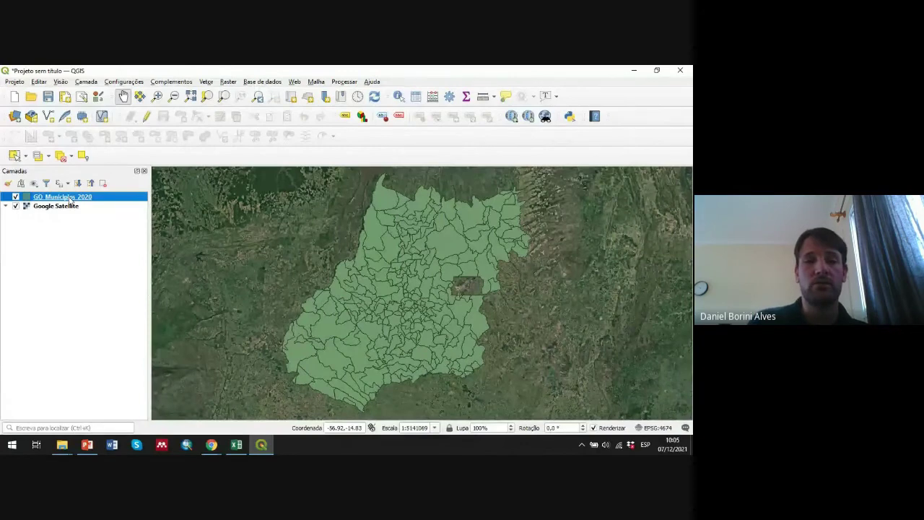
right_click(70, 199)
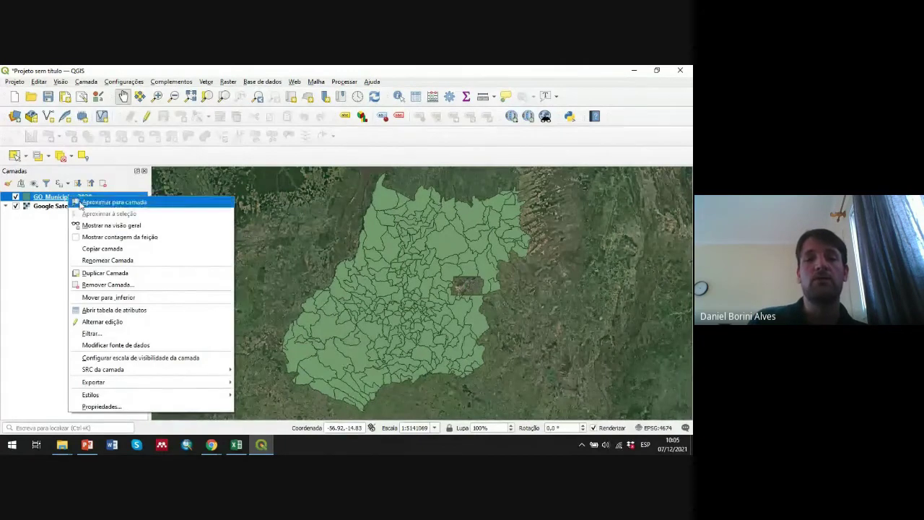
left_click(152, 311)
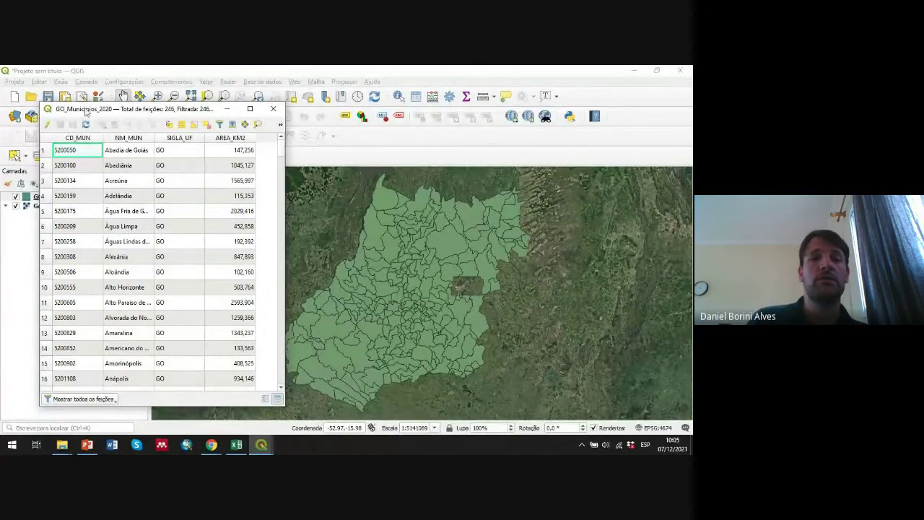
left_click_drag(85, 111, 134, 105)
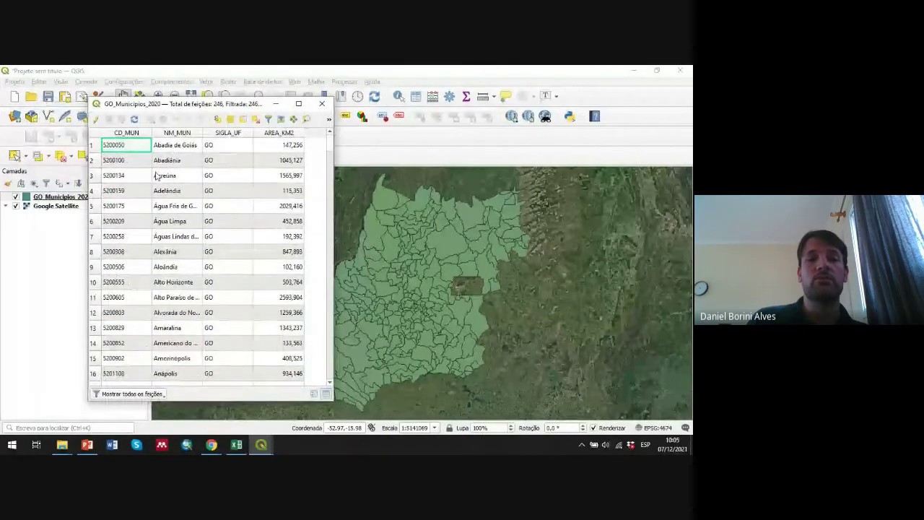
Sort the attribute table by municipality name (NM_MUN) and select the Cavalcante record.
left_click(179, 135)
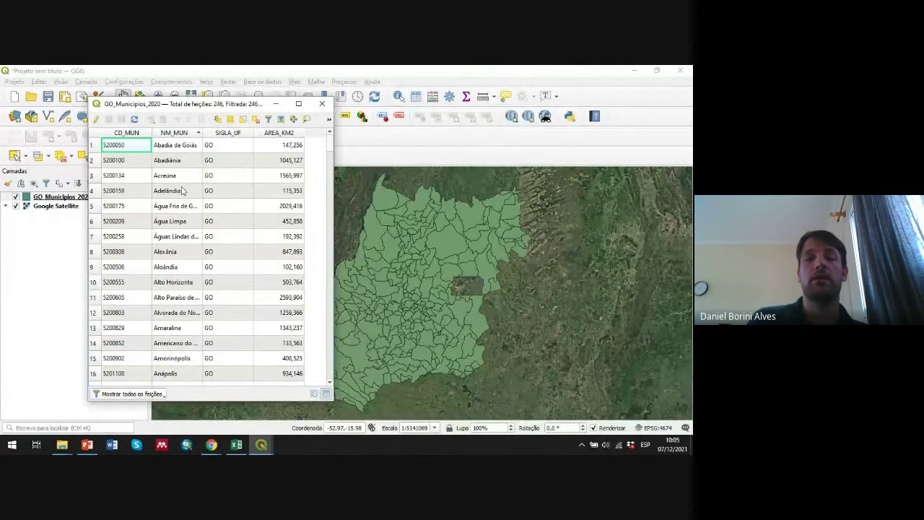
scroll(181, 199, "down", 1)
scroll(179, 204, "down", 17)
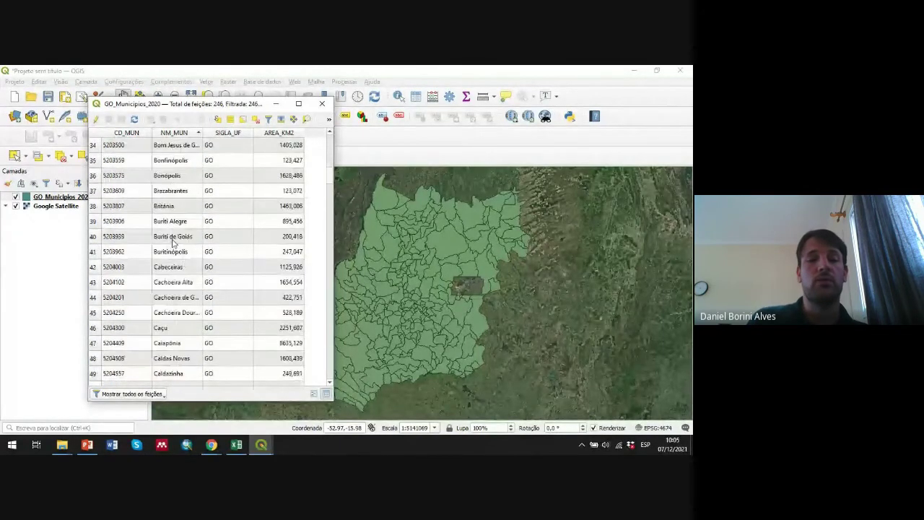
scroll(173, 251, "down", 4)
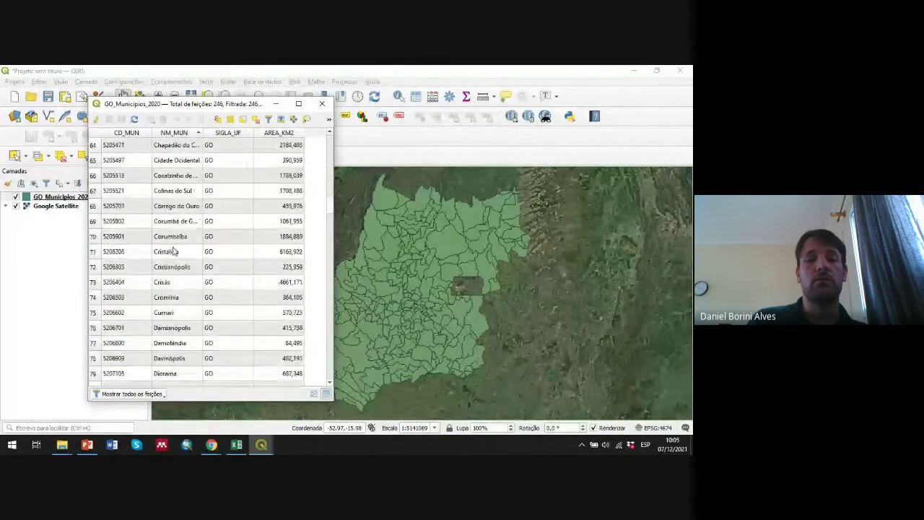
scroll(173, 252, "up", 2)
scroll(173, 251, "up", 1)
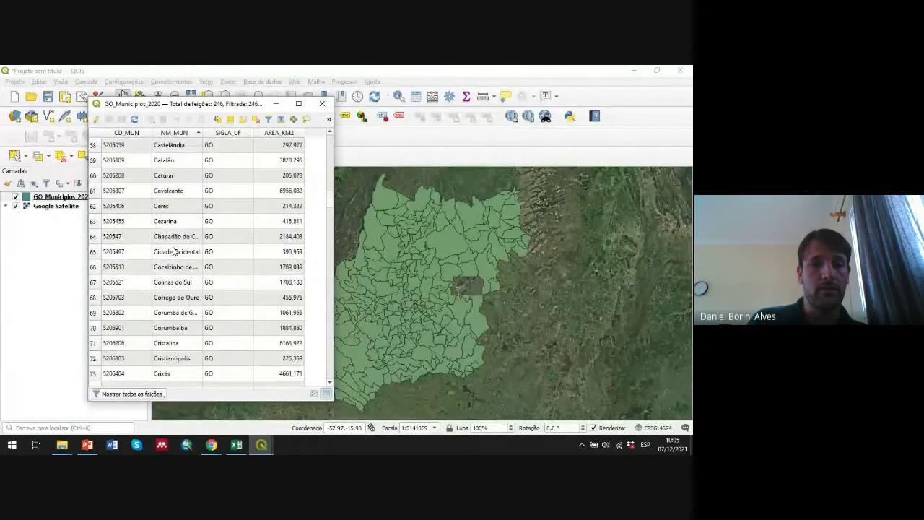
left_click(93, 191)
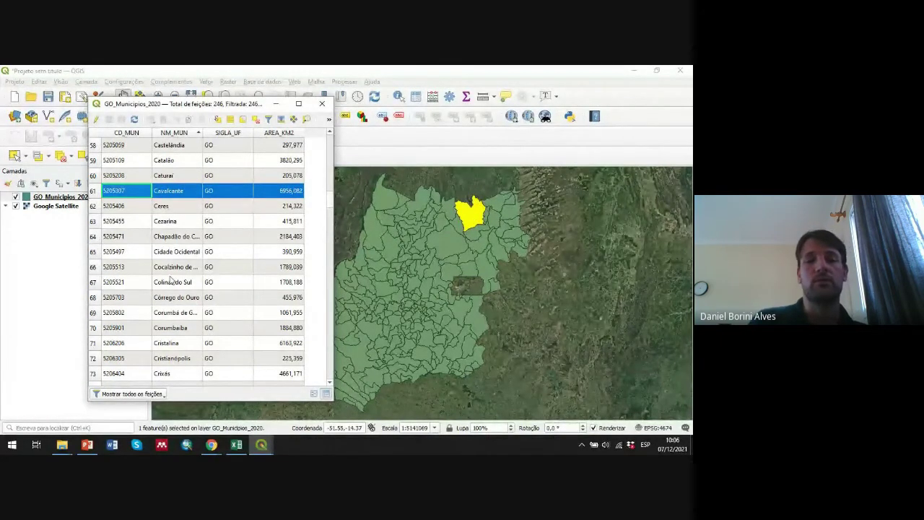
Select other municipality records one after another, such as Cidade Ocidental, Córrego do Ouro and Corumbaíba, to see where each lies on the map.
left_click(94, 253)
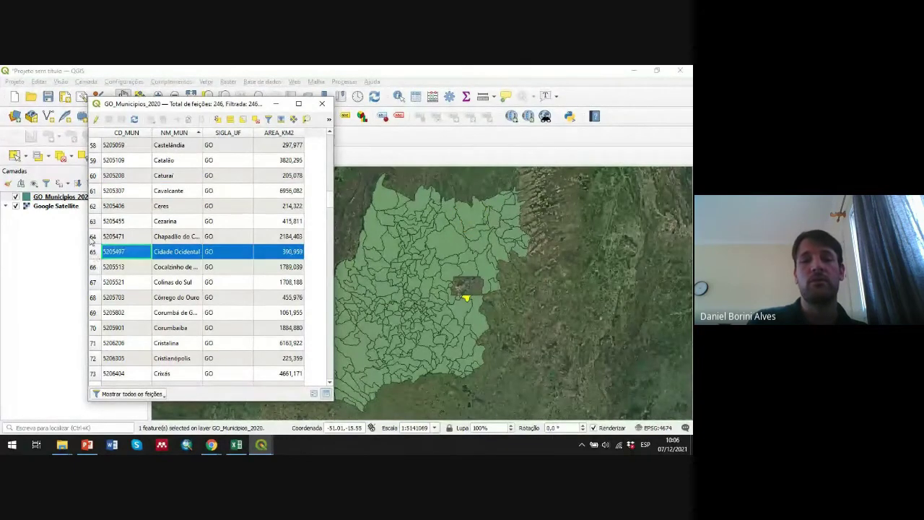
left_click(94, 222)
left_click(96, 268)
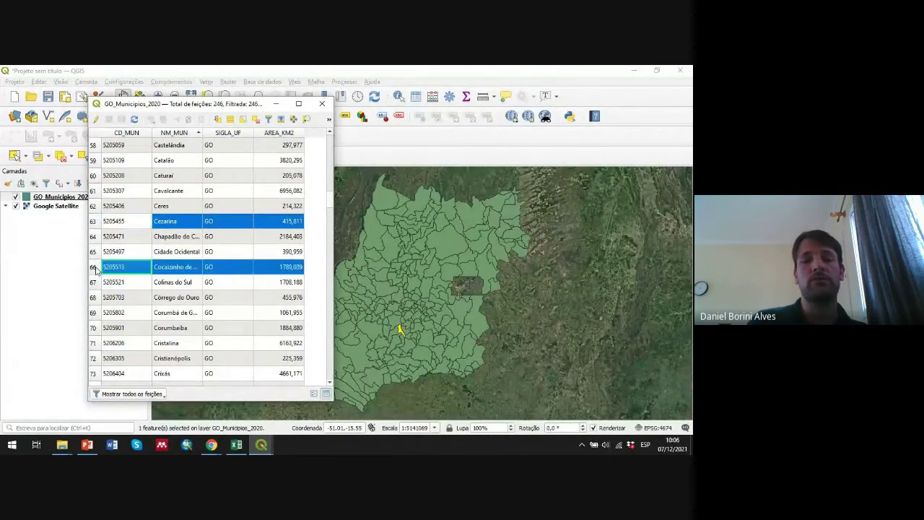
left_click(94, 300)
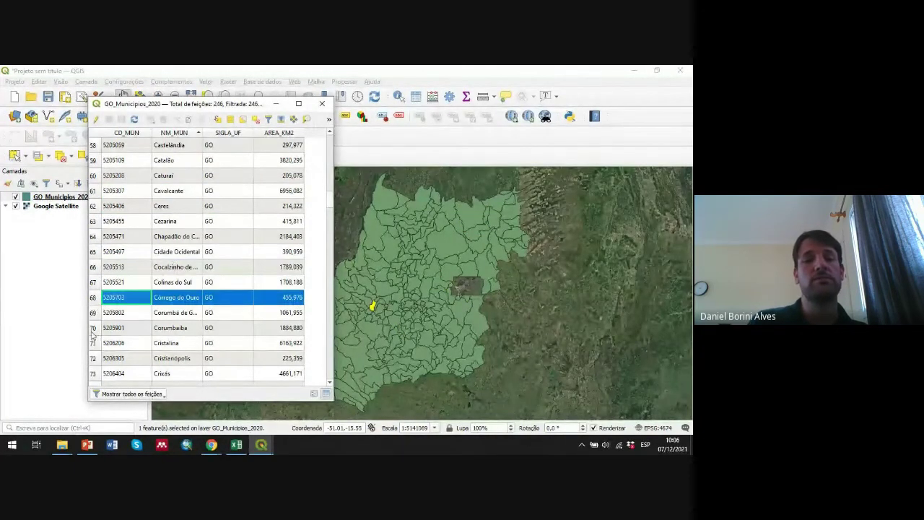
left_click(94, 329)
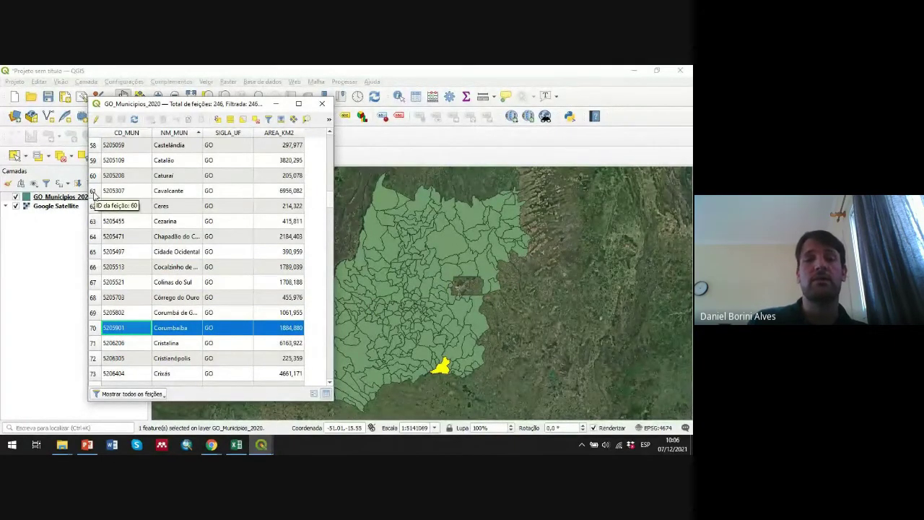
Select the Cavalcante record again and close the attribute table.
left_click(94, 191)
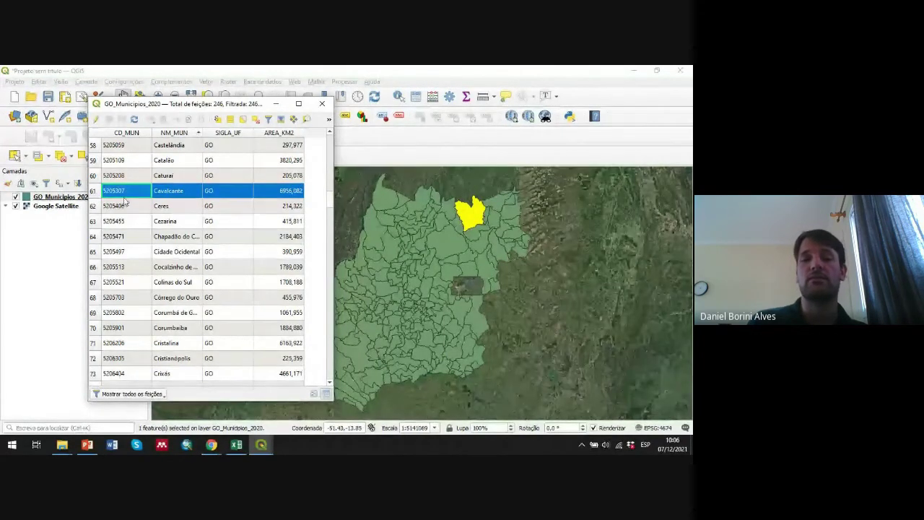
left_click(323, 104)
Start exporting only the selected feature of GO_Municipios_2020, choosing the 2_dados_processados folder of Exemplo3_Mapa_tematico_Cavalcante_GO as the destination.
left_click(83, 200)
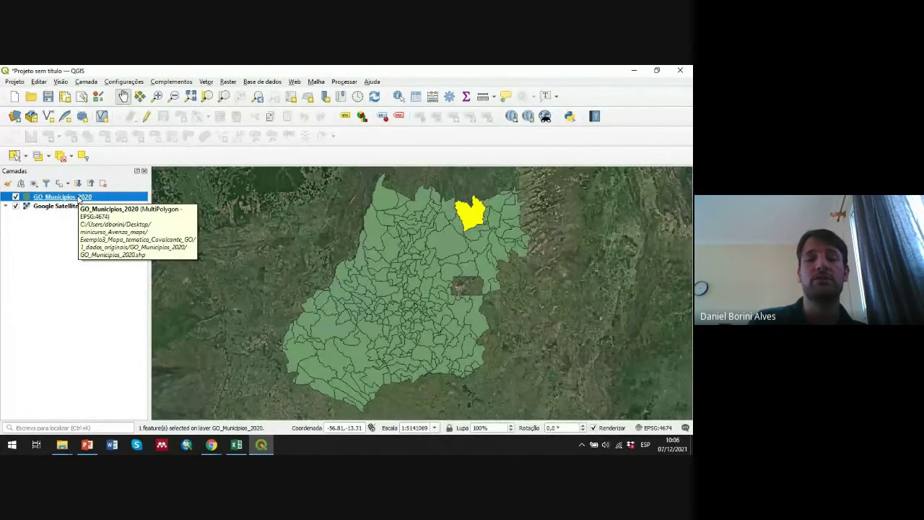
right_click(78, 199)
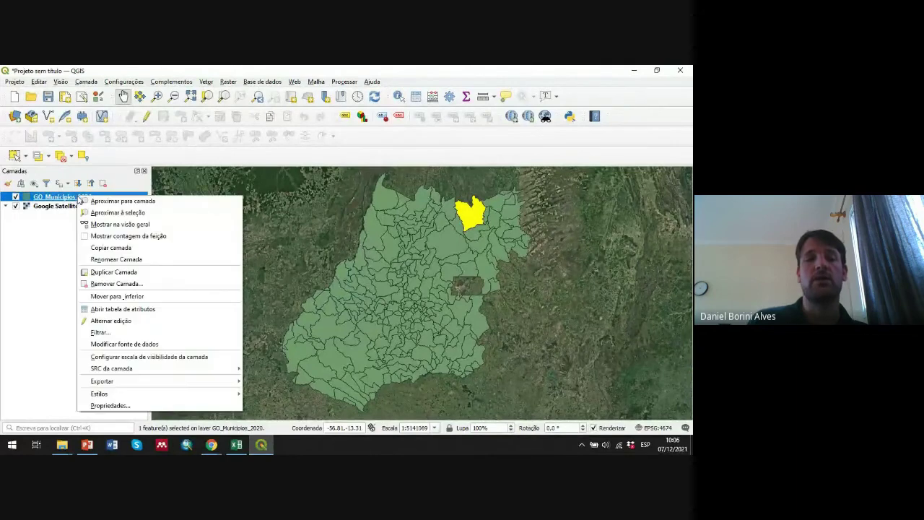
mouse_move(157, 380)
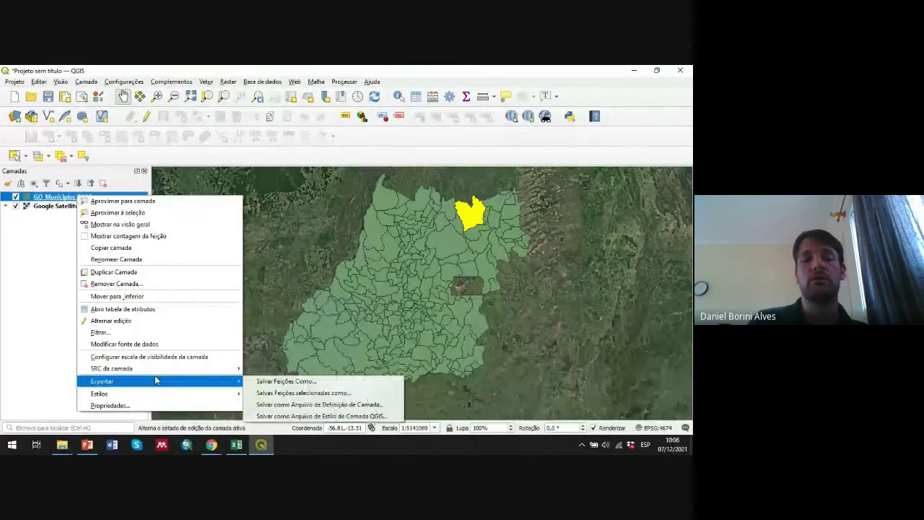
left_click(299, 393)
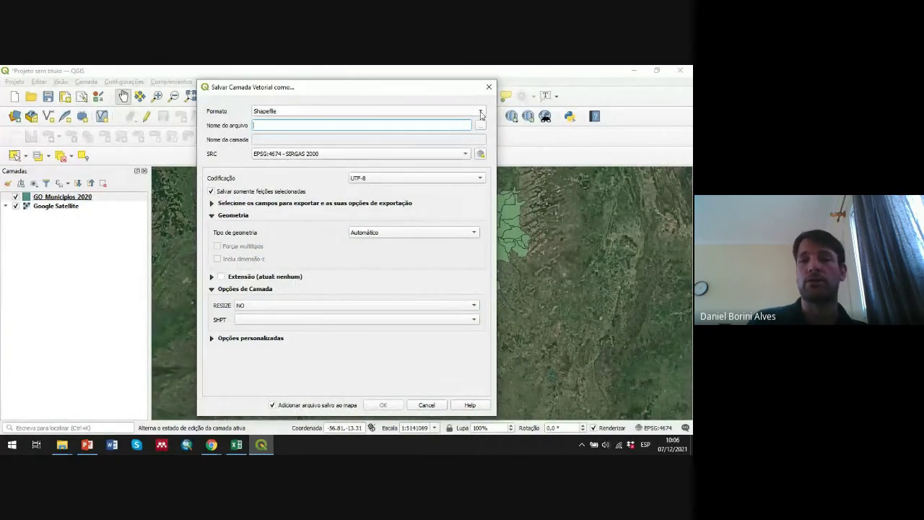
left_click(481, 126)
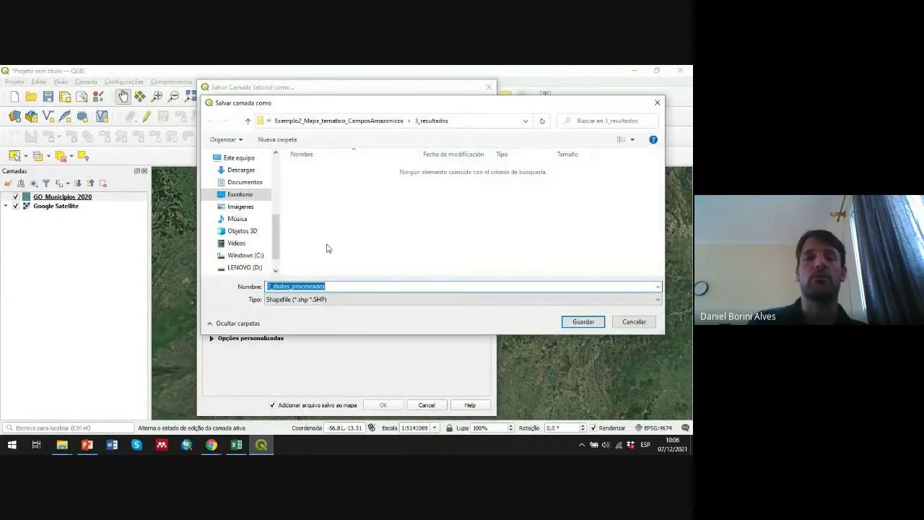
left_click(359, 122)
left_click(323, 122)
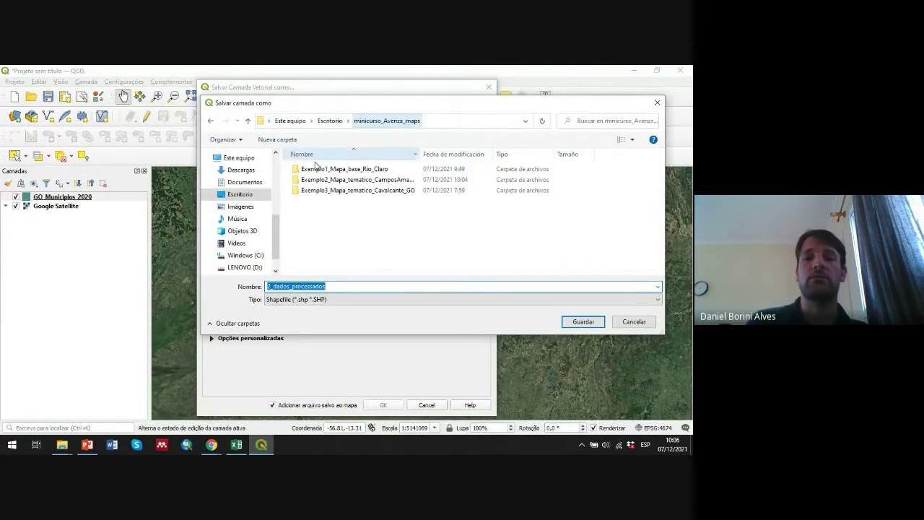
double_click(343, 192)
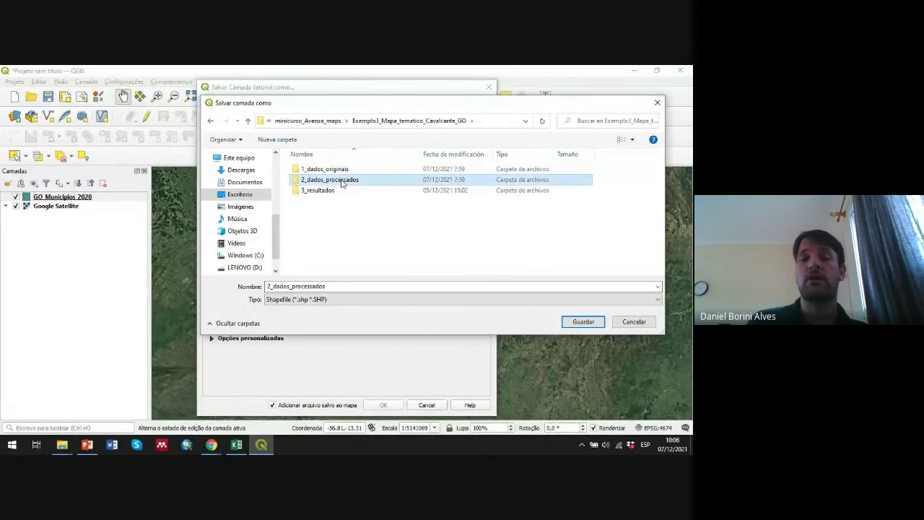
double_click(342, 182)
Name the output Cavalcante_GO_2.shp and export it as a Shapefile in EPSG:4674 - SIRGAS 2000, adding it to the map.
left_click(339, 182)
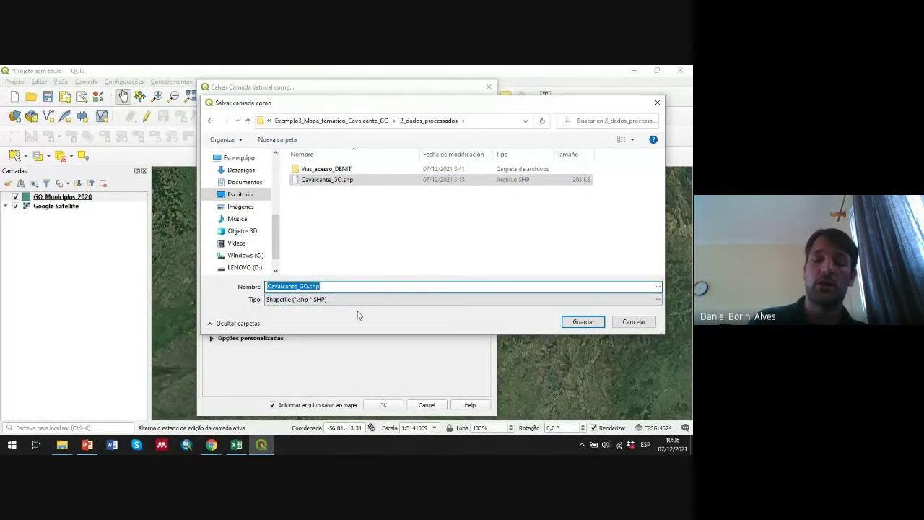
key("End")
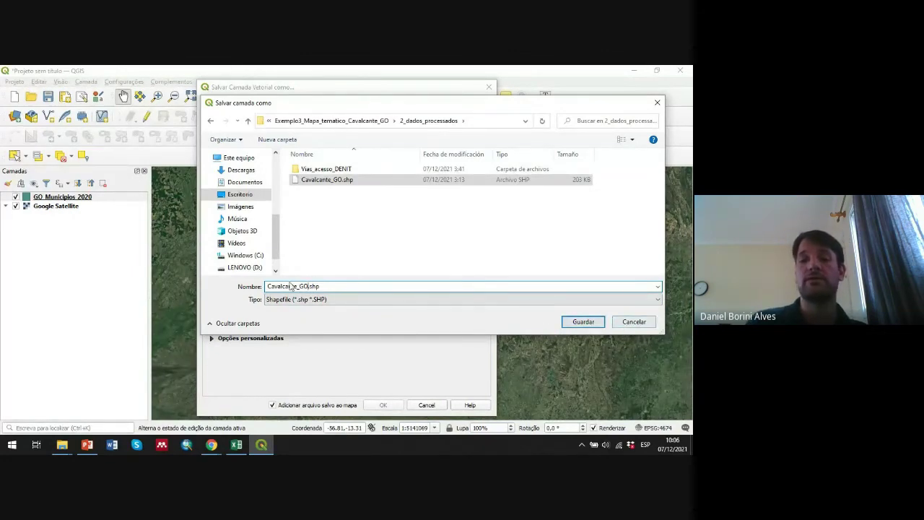
key("Left")
key("Left")
key("Left")
key("Left")
type("_2")
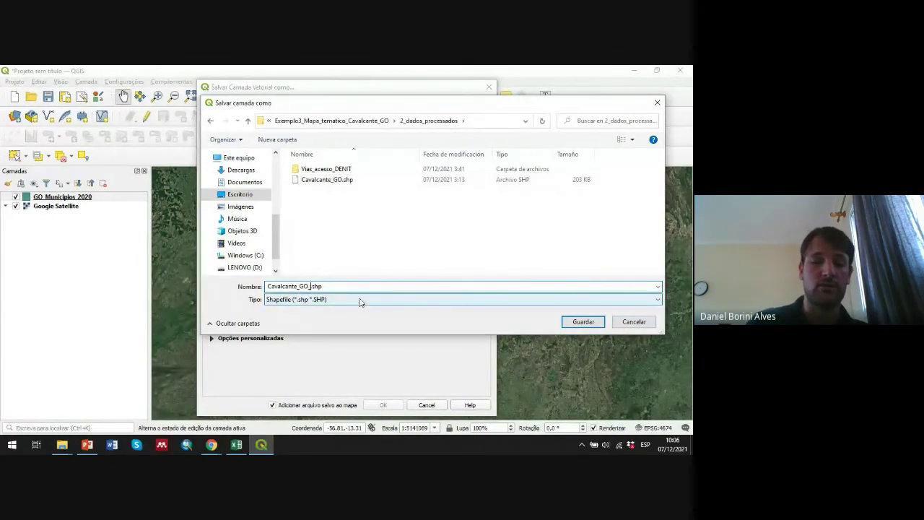
left_click(580, 322)
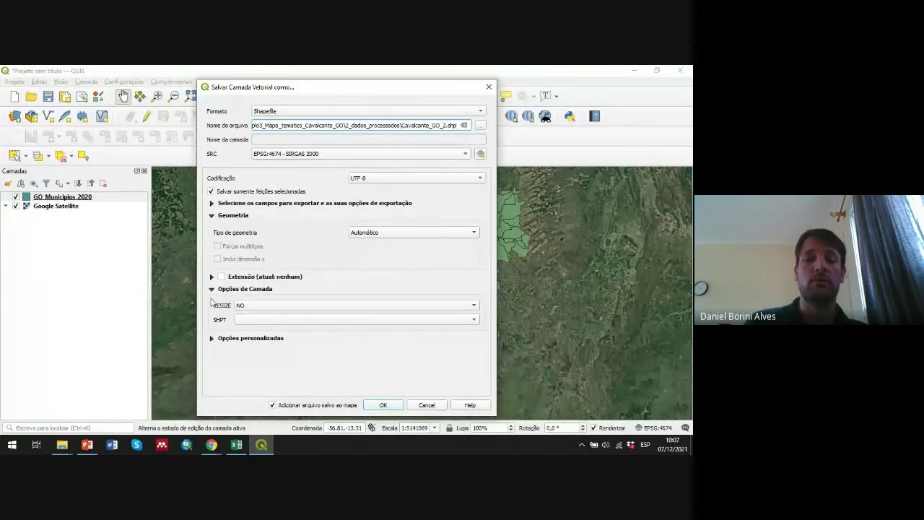
left_click(382, 405)
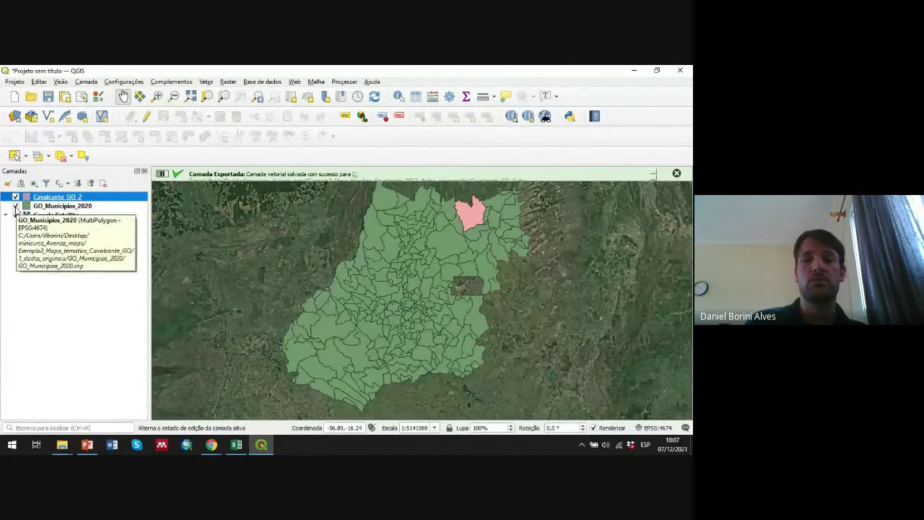
Hide the GO_Municipios_2020 layer and zoom to the Cavalcante_GO_2 layer, briefly toggling its visibility to check the imagery beneath.
left_click(15, 206)
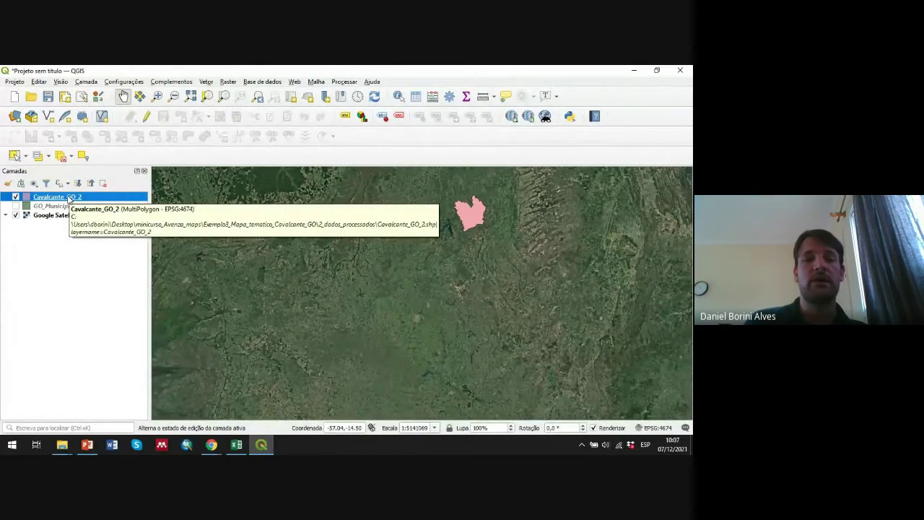
right_click(69, 200)
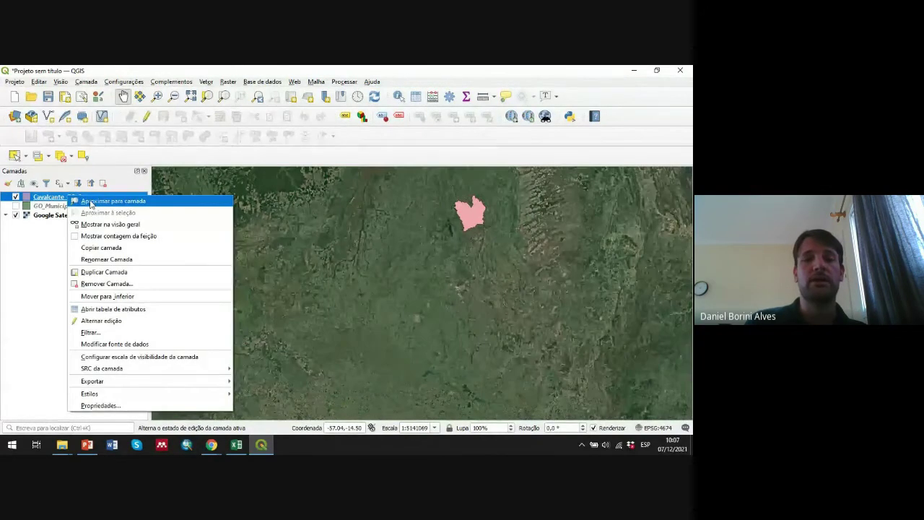
left_click(91, 202)
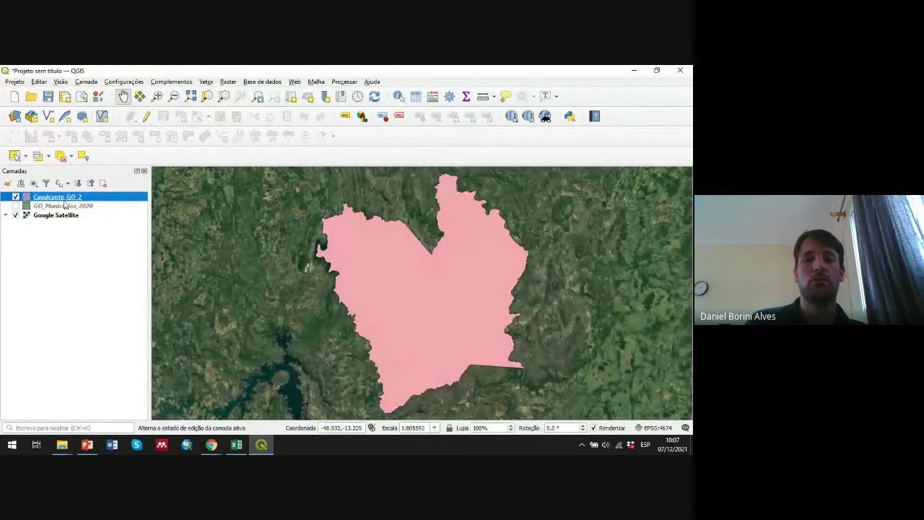
left_click(16, 197)
left_click(16, 197)
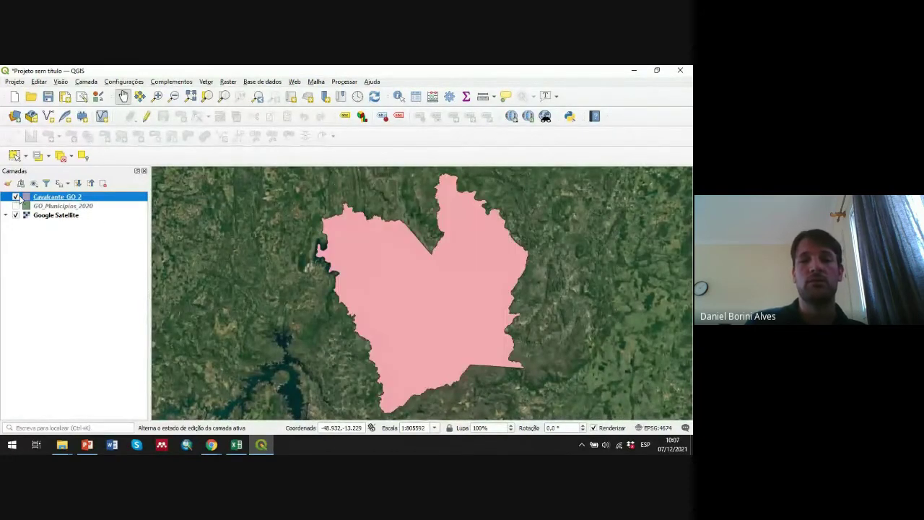
Open the symbology properties of Cavalcante_GO_2 and make its simple fill transparent.
right_click(52, 198)
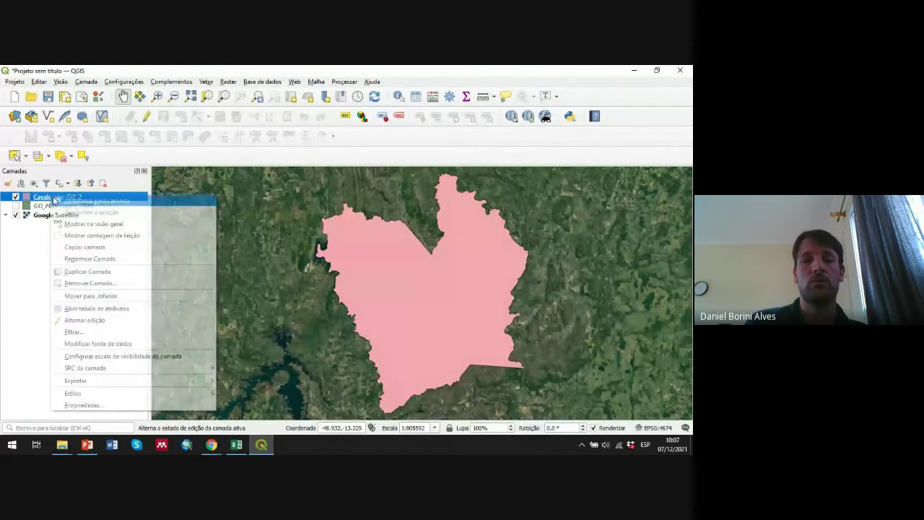
left_click(101, 408)
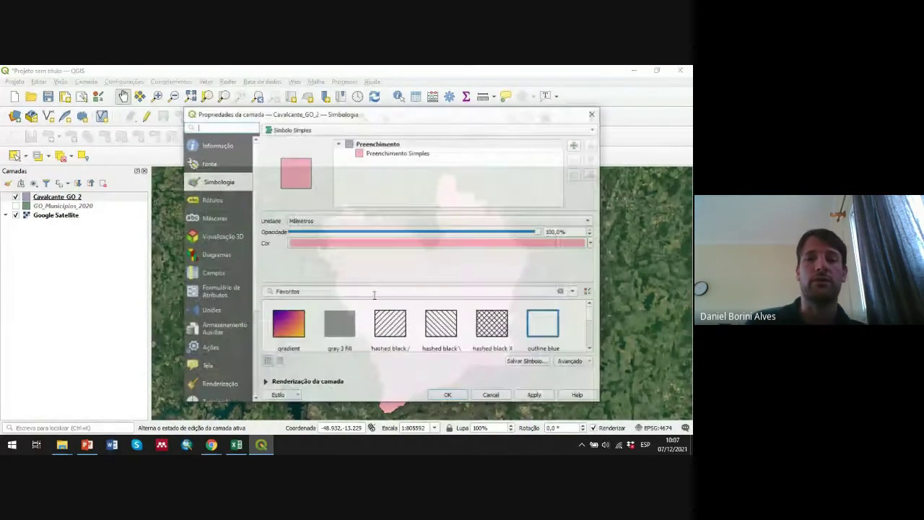
left_click(393, 153)
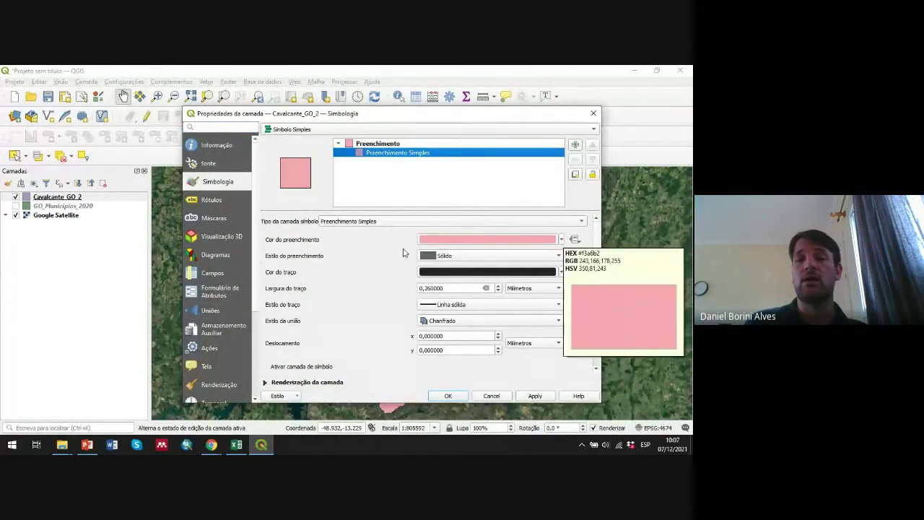
left_click(562, 240)
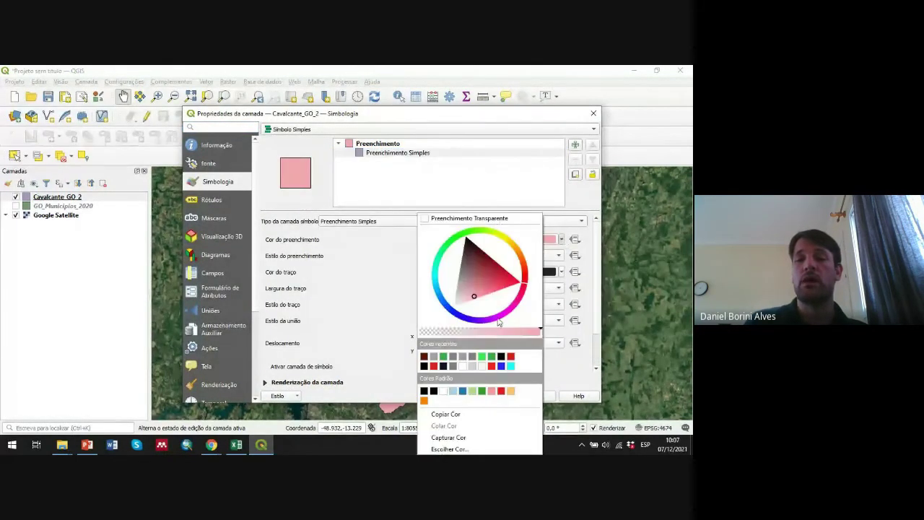
left_click(429, 219)
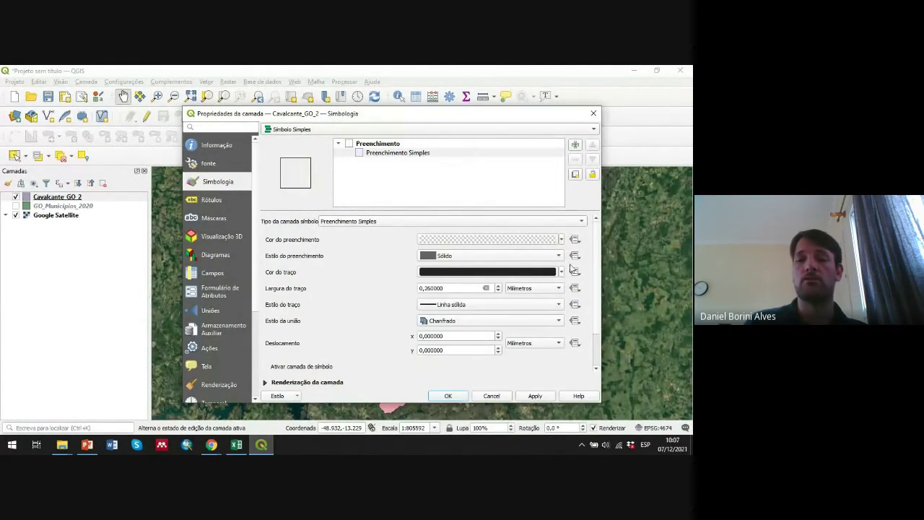
Give the Cavalcante_GO_2 polygon a thicker red outline and apply the symbology.
left_click(563, 272)
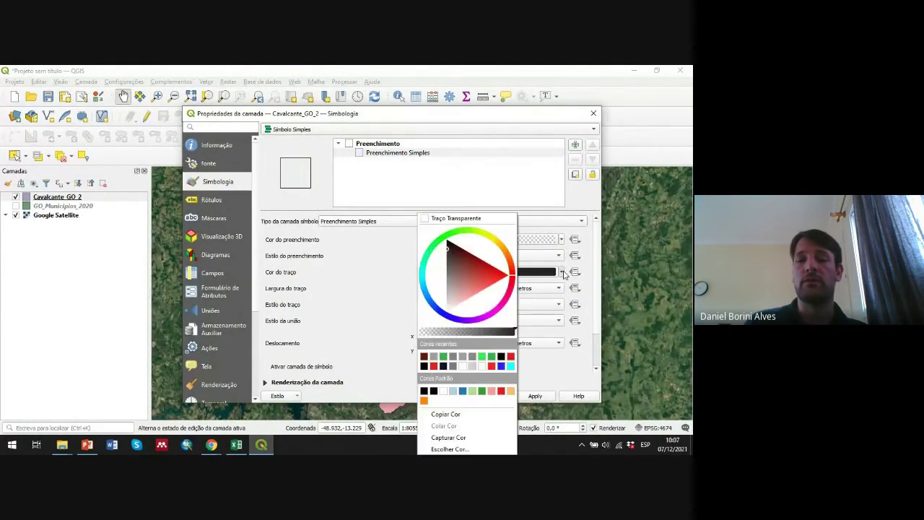
left_click(434, 366)
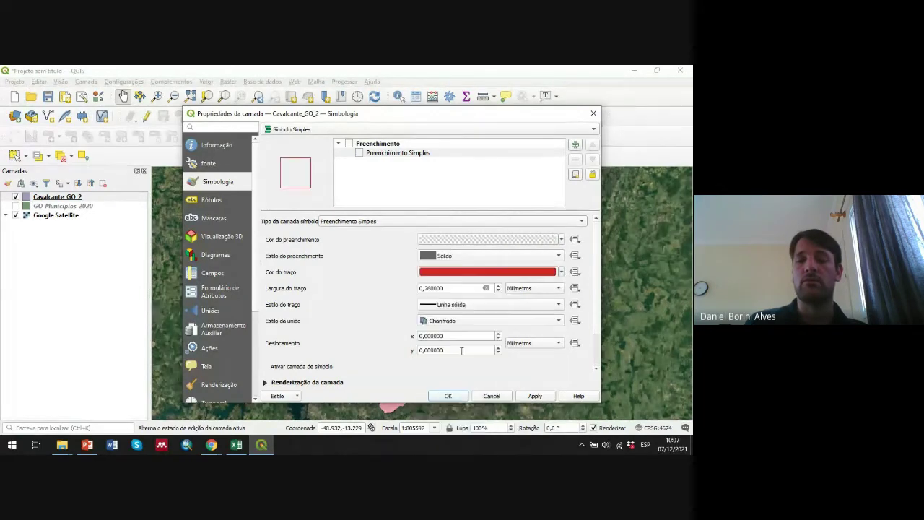
left_click(498, 286)
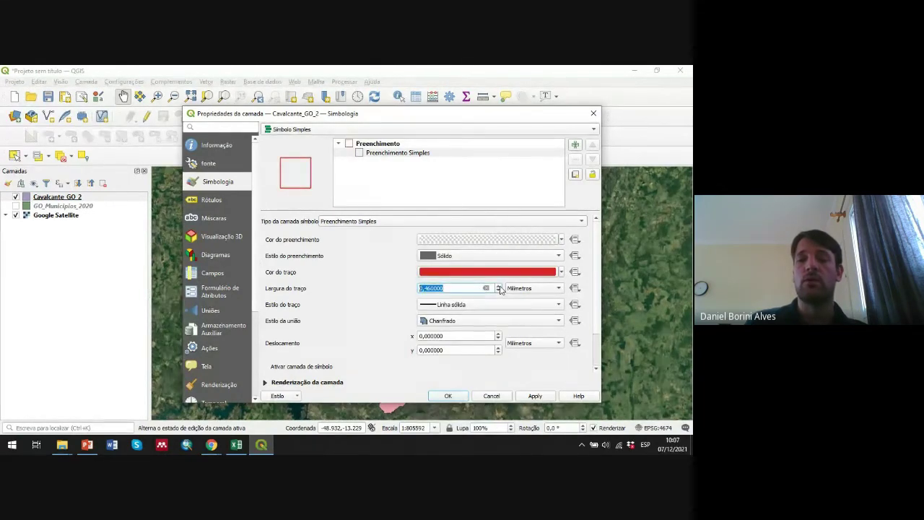
left_click(498, 286)
left_click(458, 398)
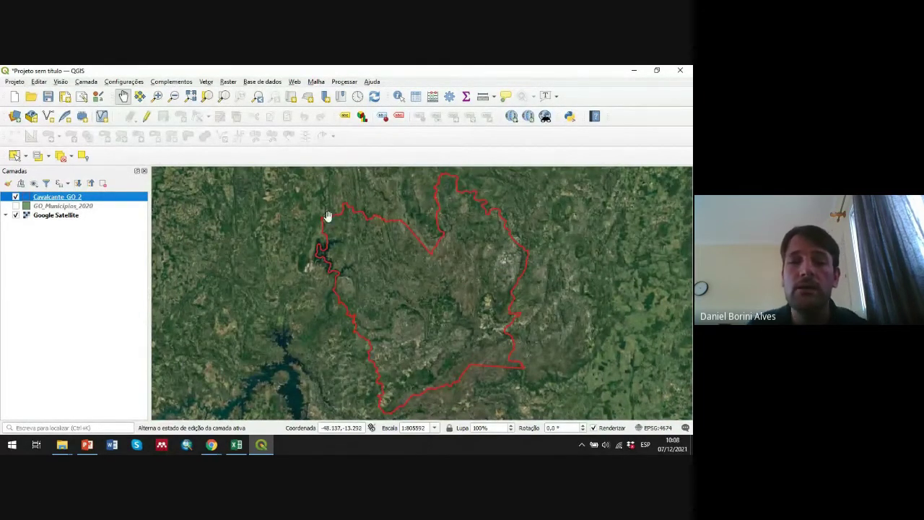
left_click_drag(489, 340, 473, 340)
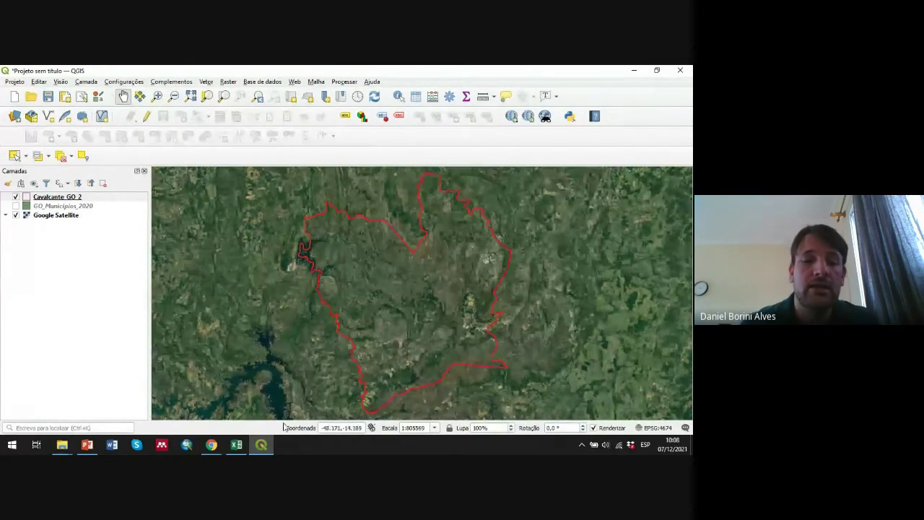
mouse_move(212, 448)
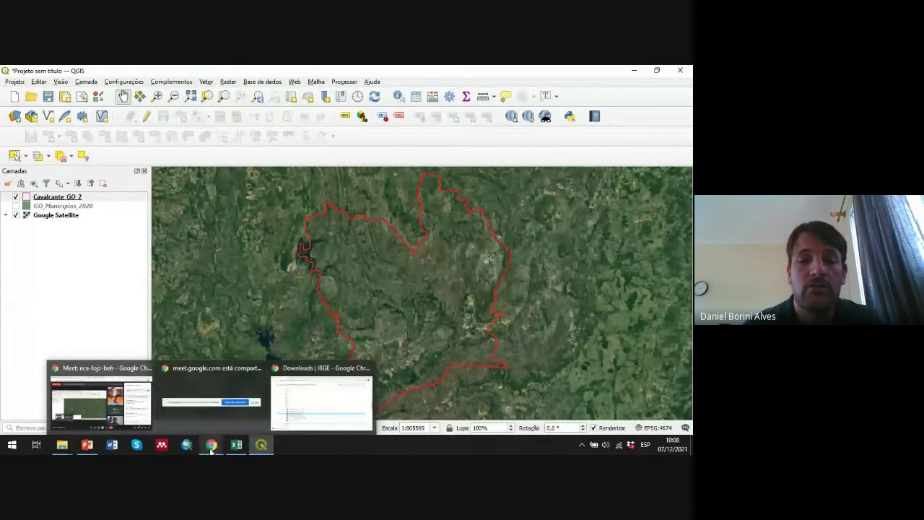
left_click(87, 445)
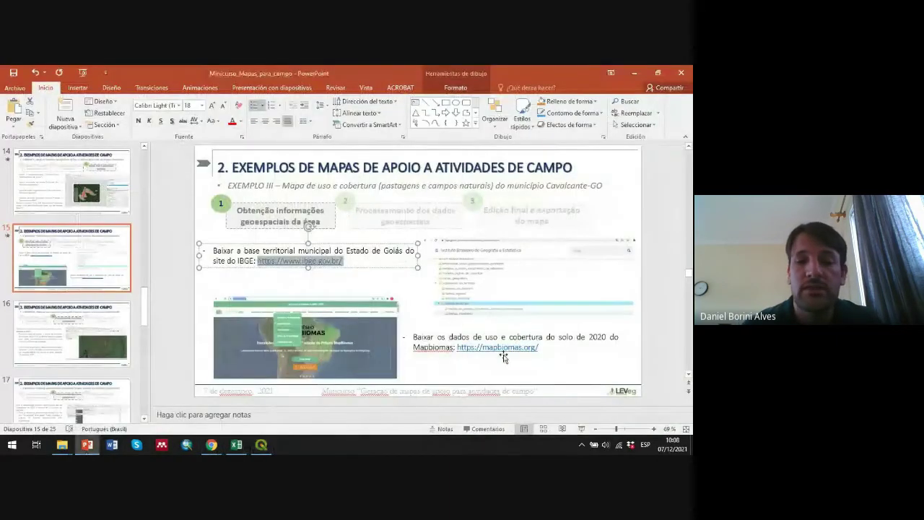
left_click_drag(542, 347, 462, 352)
key("ctrl+c")
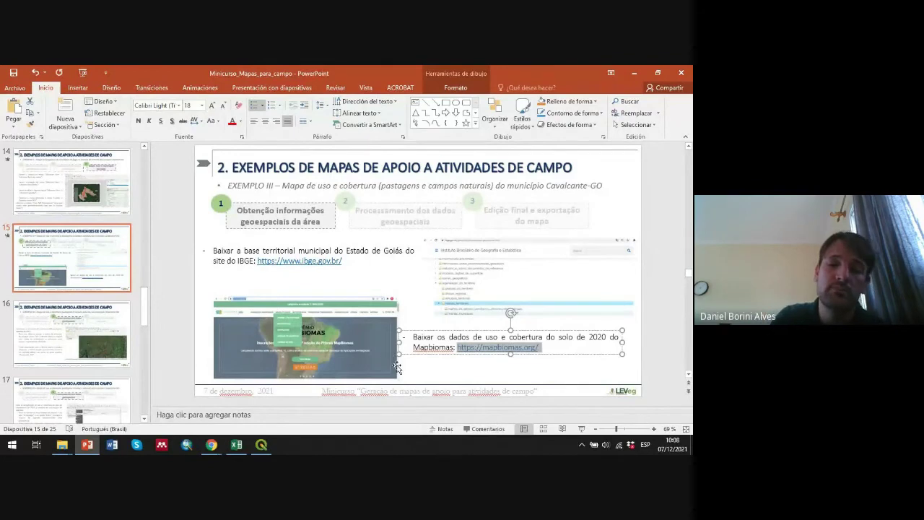
mouse_move(211, 444)
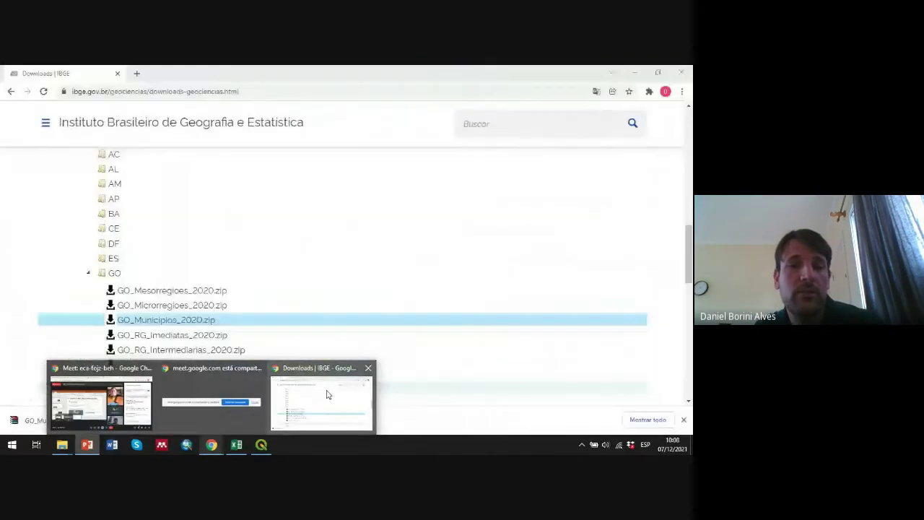
left_click(327, 395)
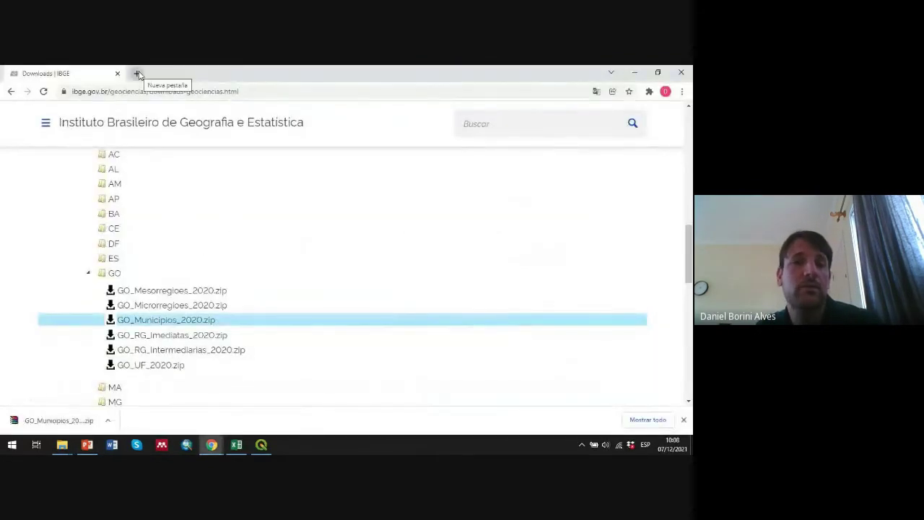
left_click(137, 73)
left_click(146, 90)
key("ctrl+v")
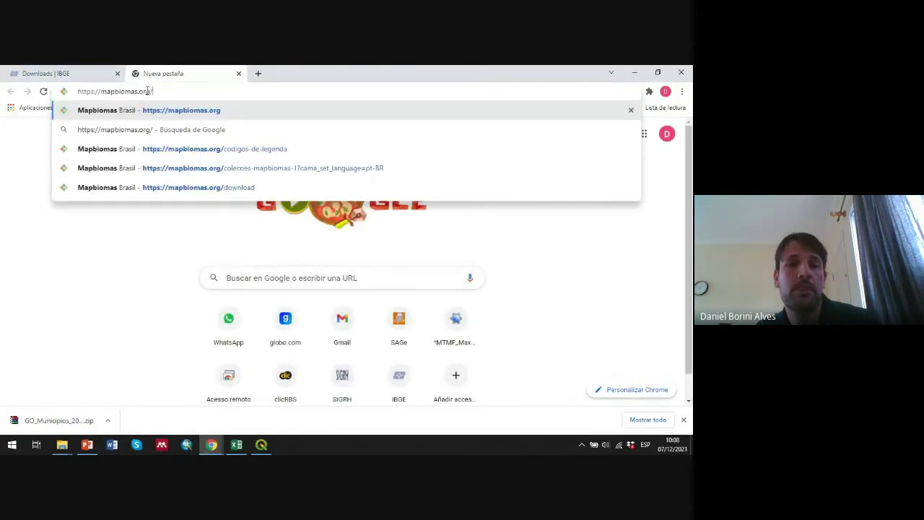
key("Return")
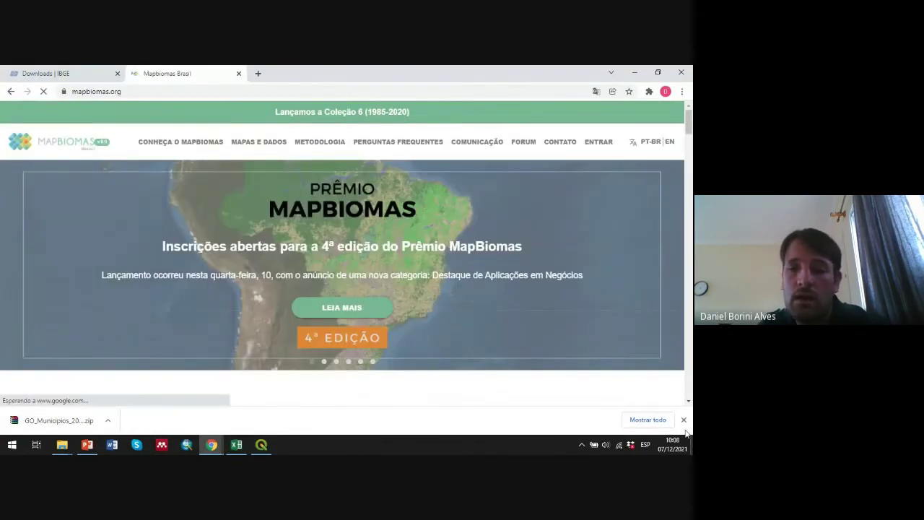
Go to the MapBiomas downloads and open the Mapas das Coleções page.
scroll(298, 299, "down", 1)
scroll(298, 299, "down", 1)
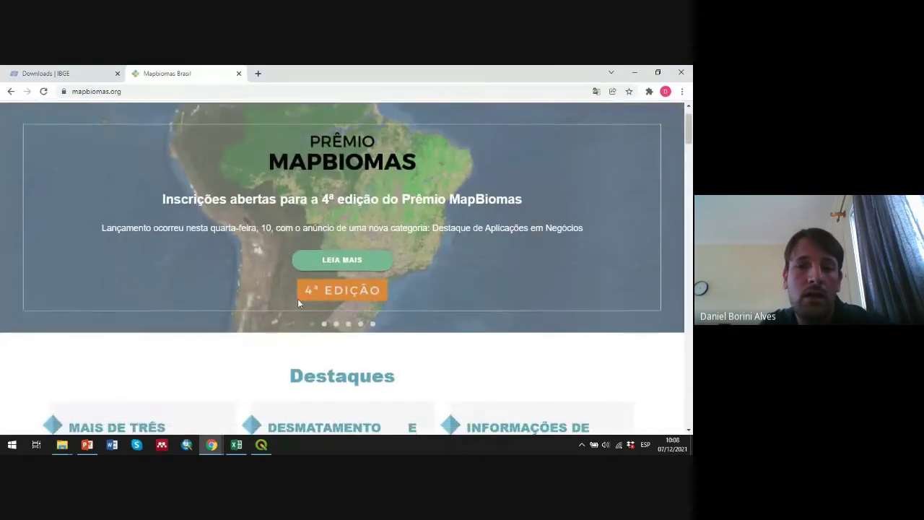
scroll(182, 286, "up", 2)
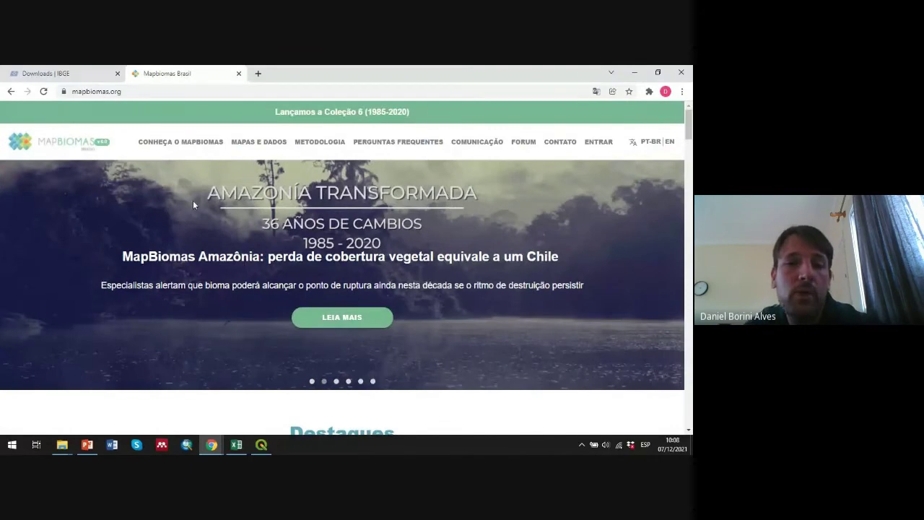
mouse_move(257, 145)
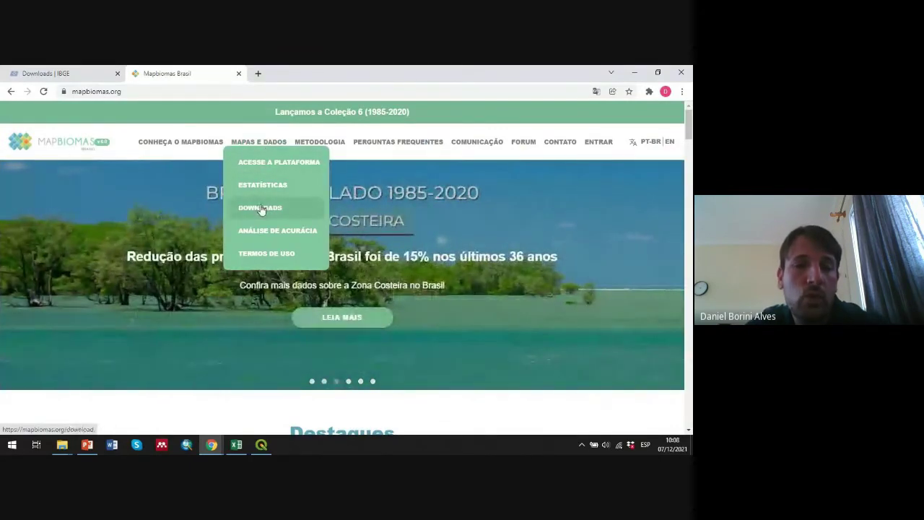
left_click(261, 209)
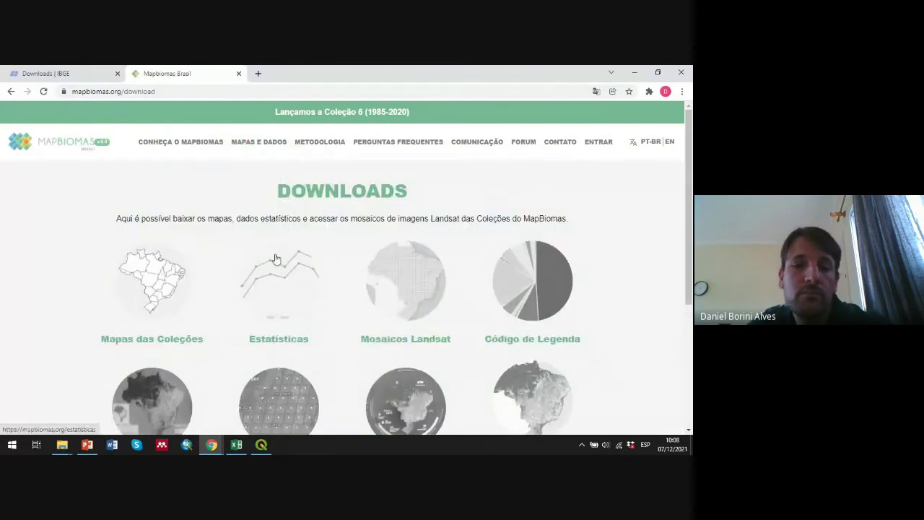
left_click(157, 296)
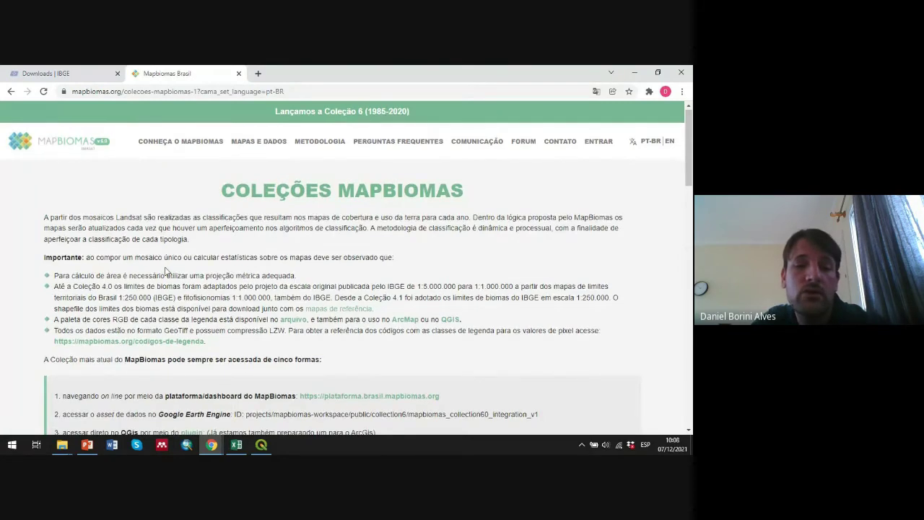
Copy the direct Collection 6 GeoTIFF download link given for the year 1985.
scroll(166, 271, "down", 3)
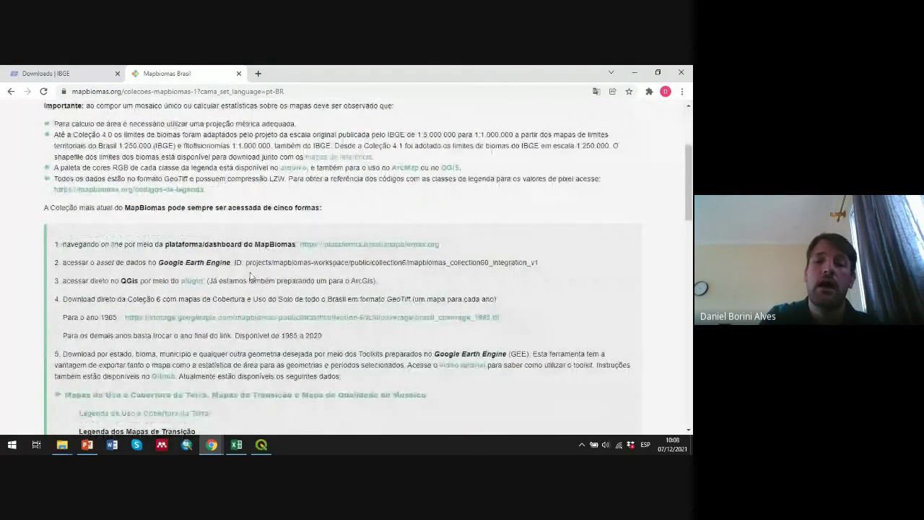
left_click_drag(441, 316, 126, 325)
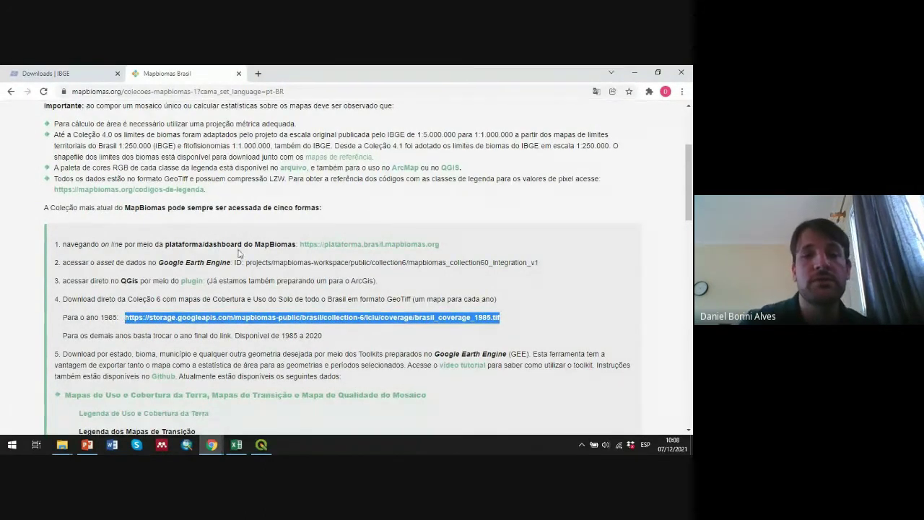
left_click(98, 318)
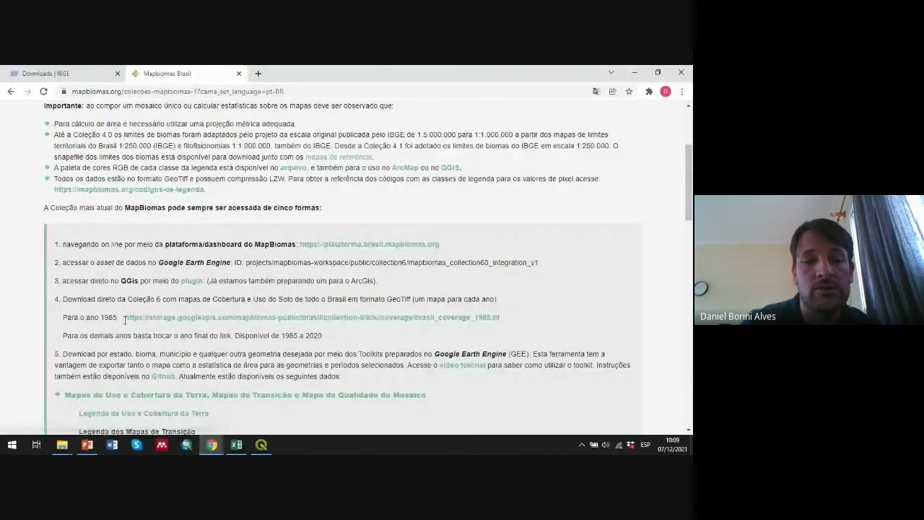
left_click_drag(124, 318, 511, 323)
key("ctrl+c")
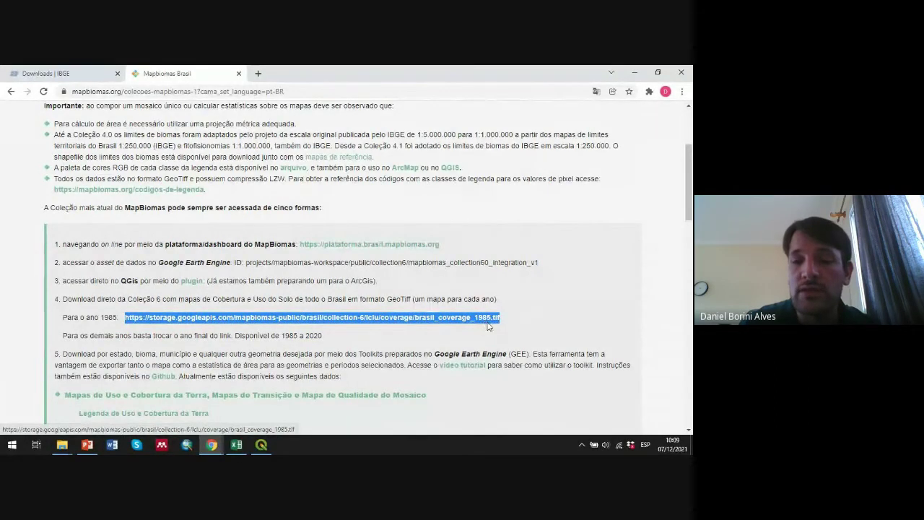
right_click(485, 324)
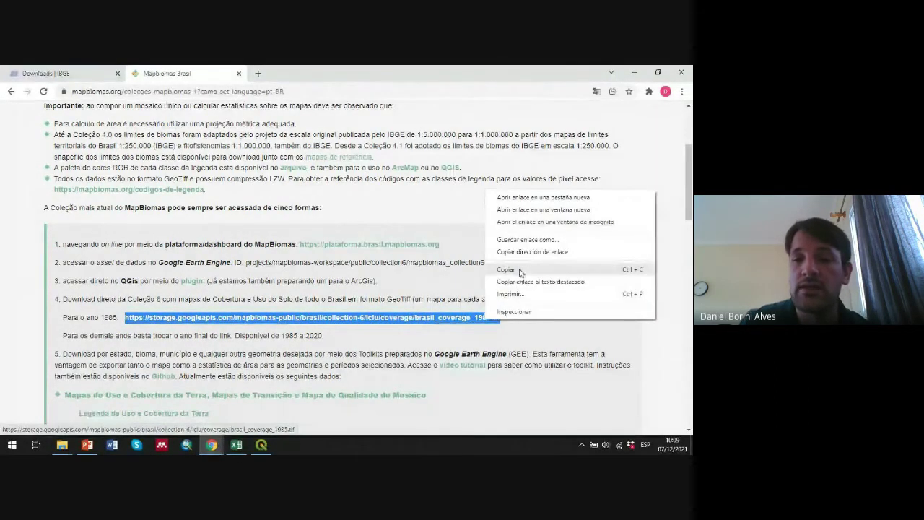
left_click(519, 271)
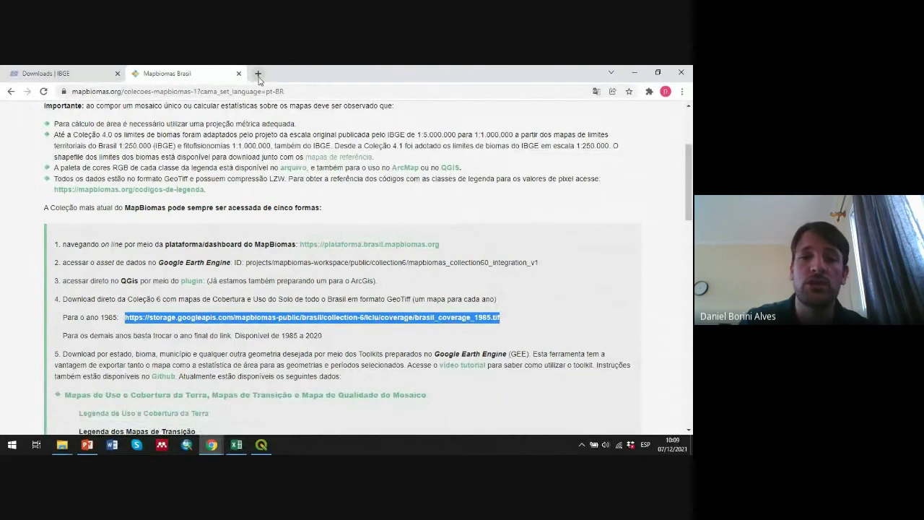
Paste the copied link in a new tab, change its year to 2020 to download brasil_coverage_2020.tif, and pause the download.
left_click(258, 74)
left_click(259, 93)
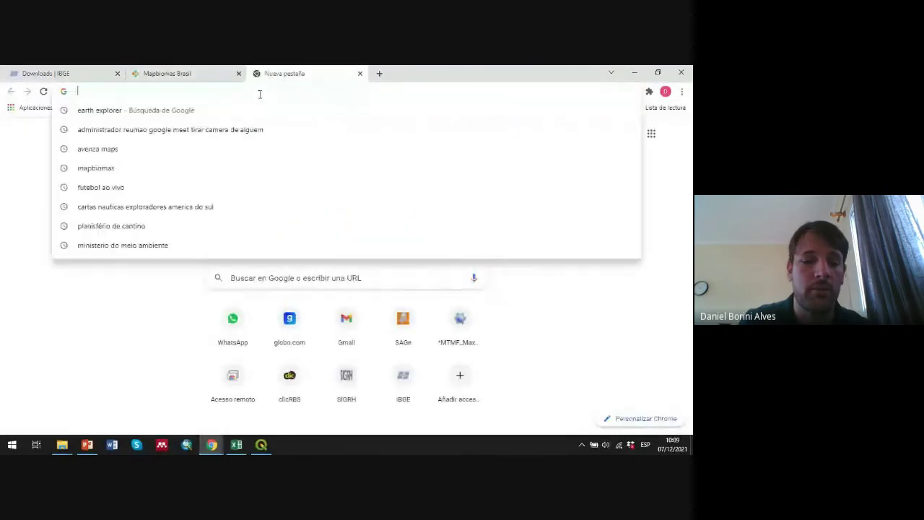
key("ctrl+v")
left_click_drag(410, 91, 398, 91)
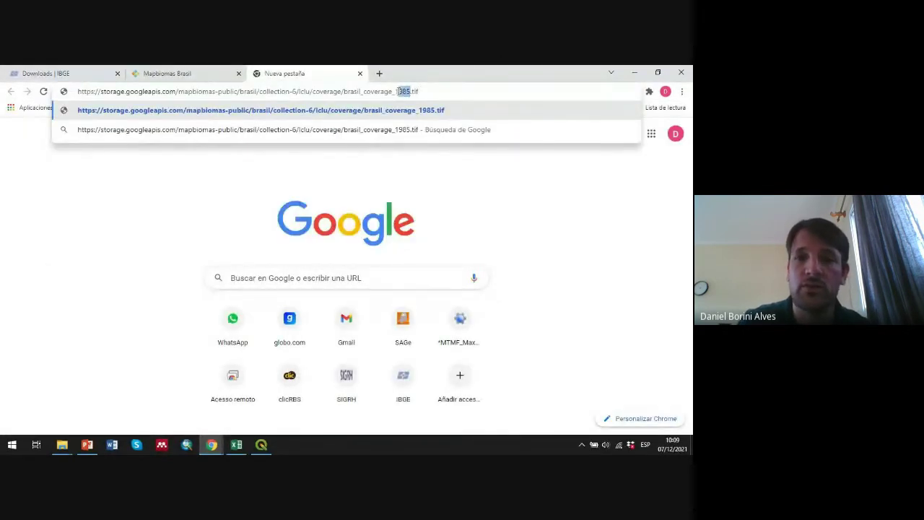
key("BackSpace")
key("BackSpace")
type("2020")
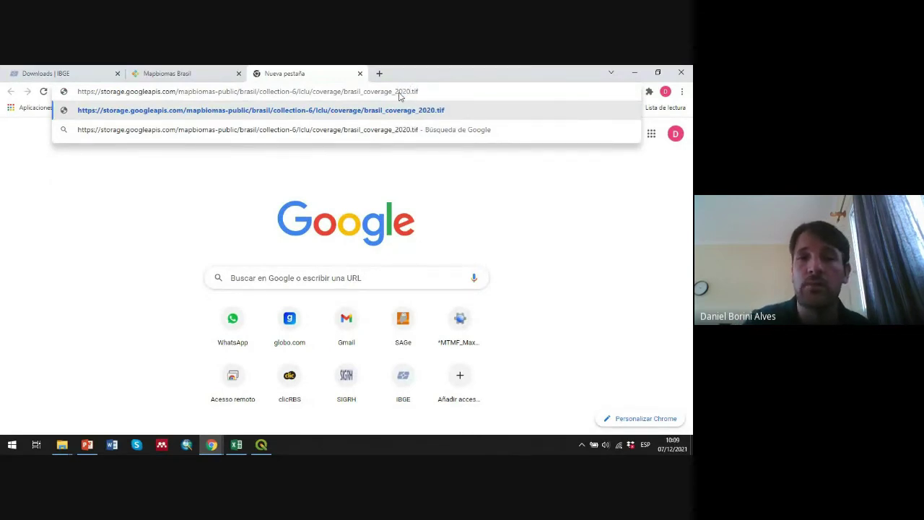
key("Return")
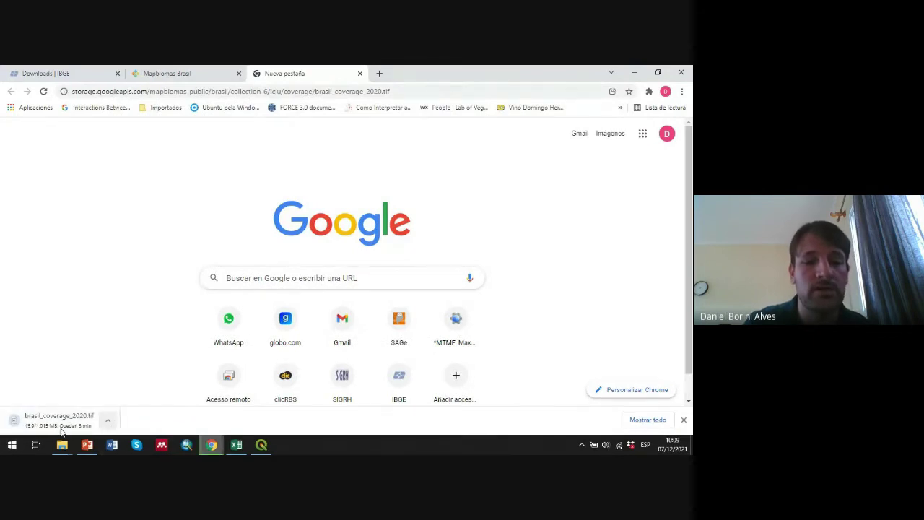
left_click(107, 422)
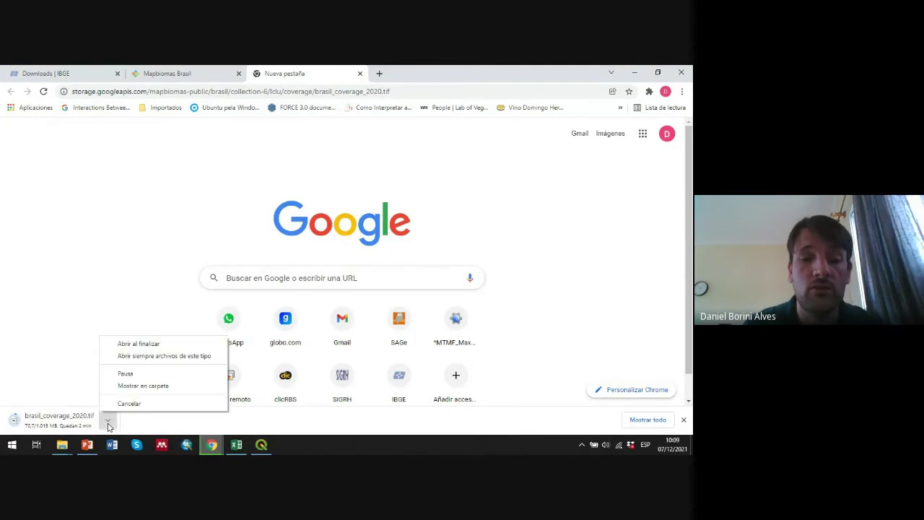
left_click(128, 374)
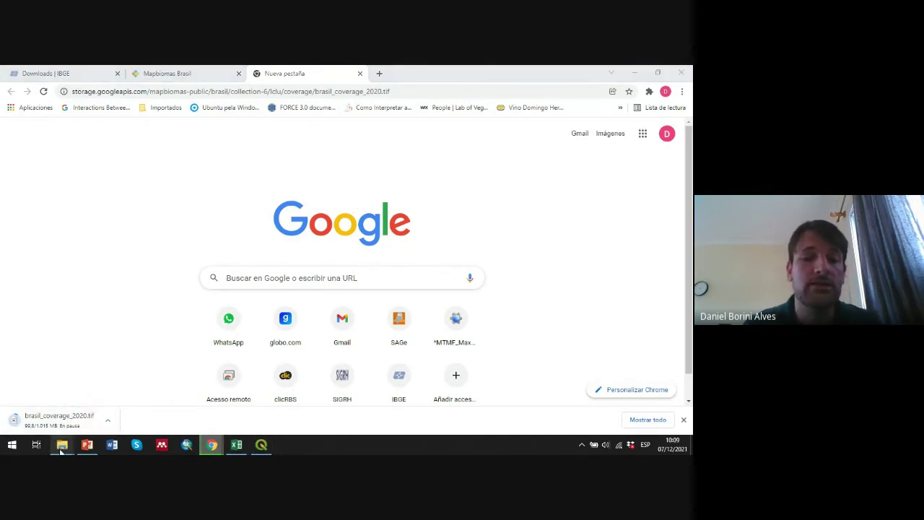
Switch to File Explorer and add brasil_coverage_2020 from the 1_dados_originais folder to the QGIS project as a layer.
mouse_move(62, 445)
left_click(155, 408)
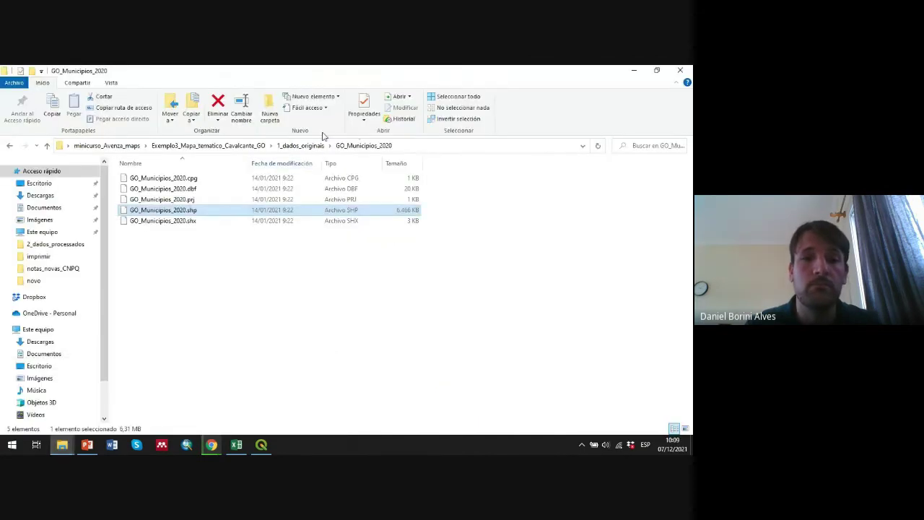
left_click(301, 145)
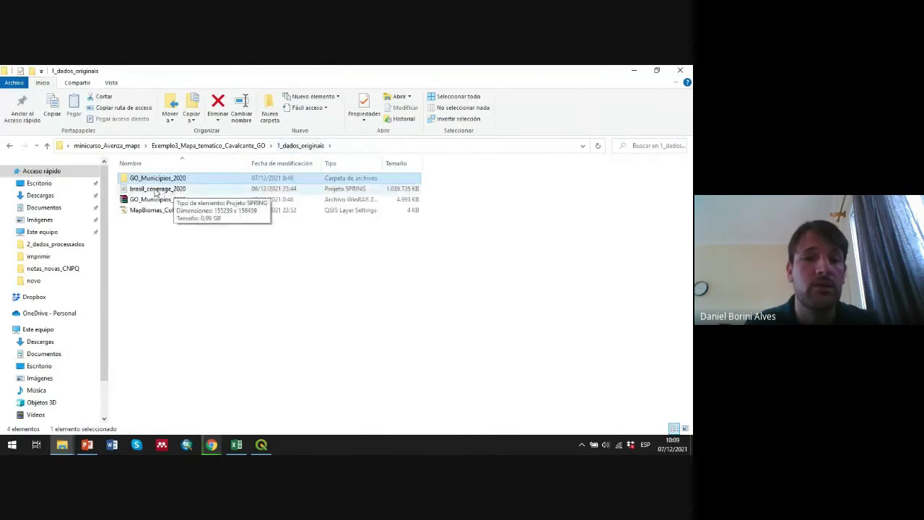
left_click(152, 190)
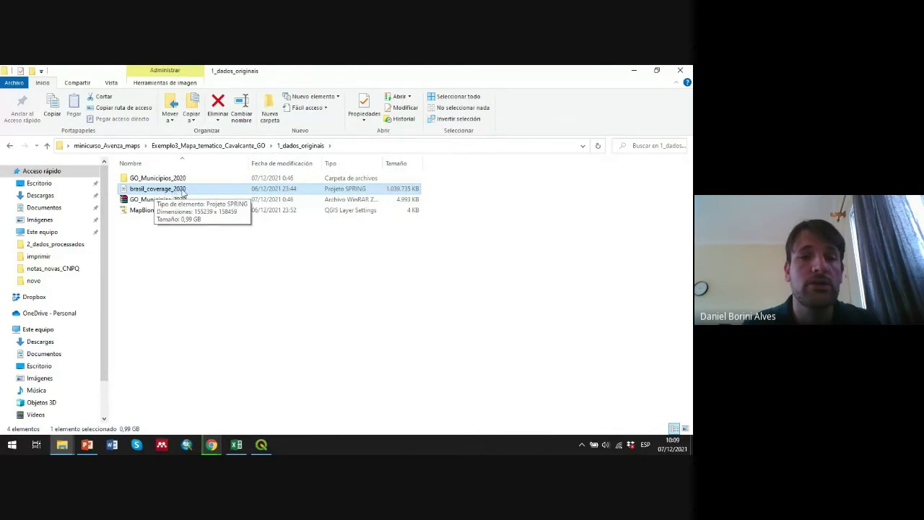
left_click_drag(179, 192, 66, 276)
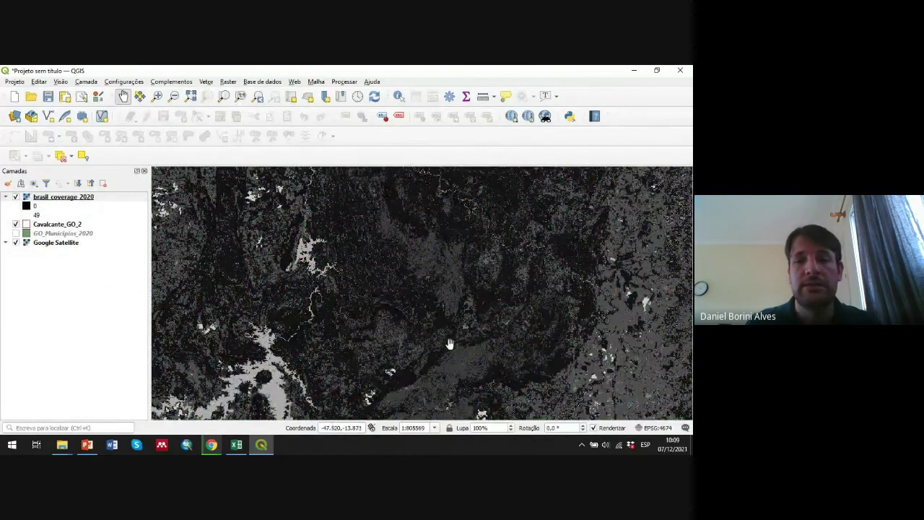
Zoom the map to the full extent of the brasil_coverage_2020 layer.
scroll(449, 343, "down", 1)
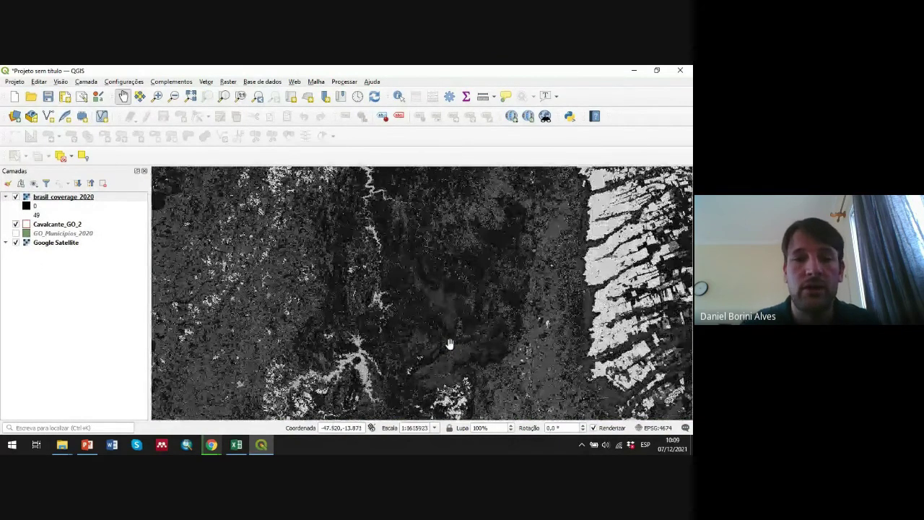
right_click(60, 197)
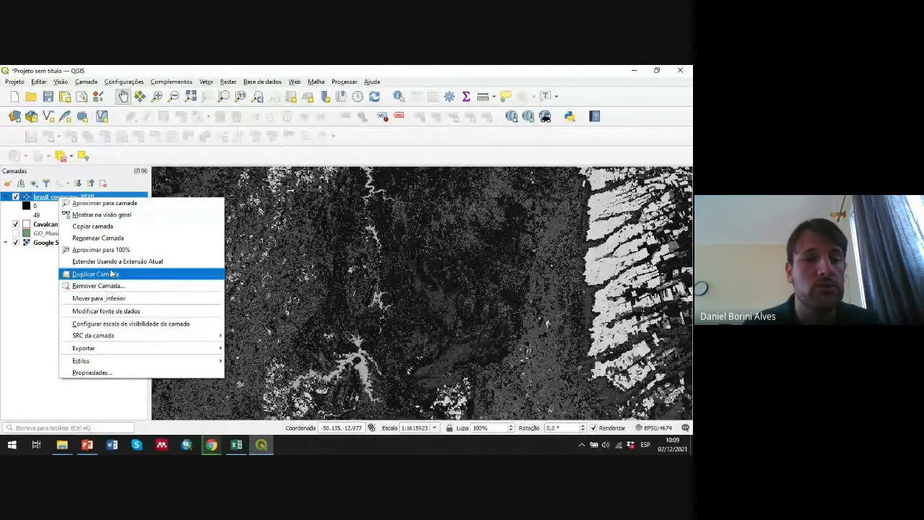
left_click(107, 203)
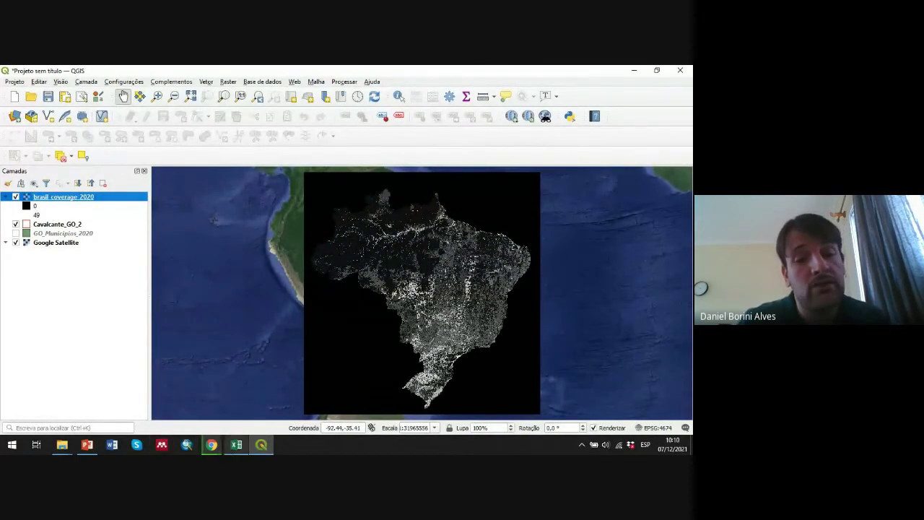
Switch to Chrome and locate the class colour palette link for QGIS on the MapBiomas collections page.
mouse_move(212, 446)
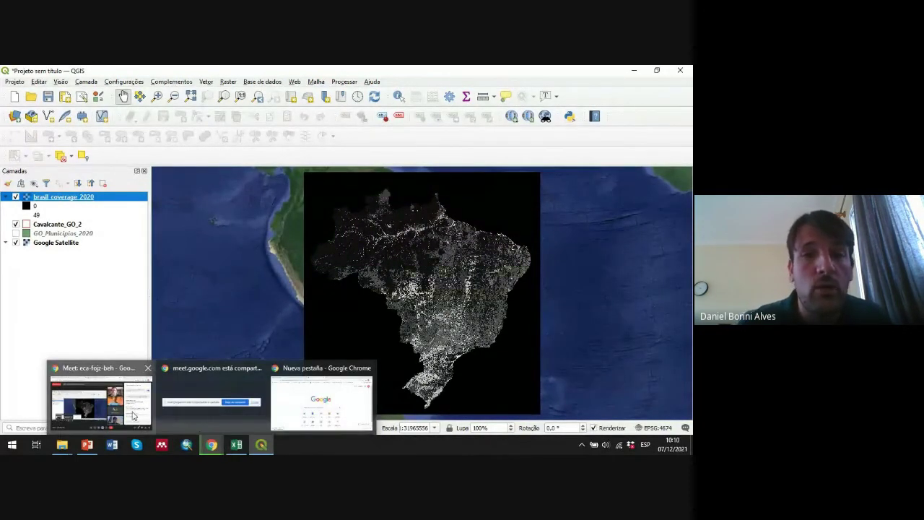
left_click(133, 415)
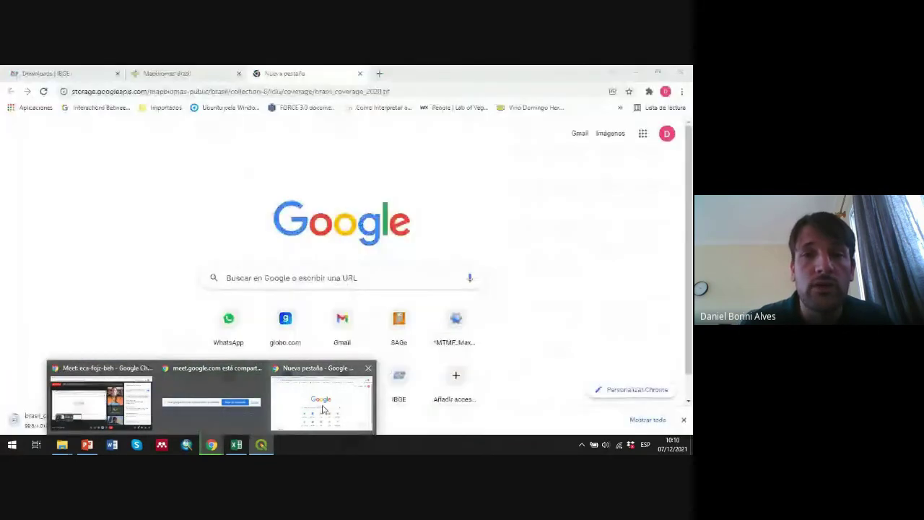
left_click(322, 409)
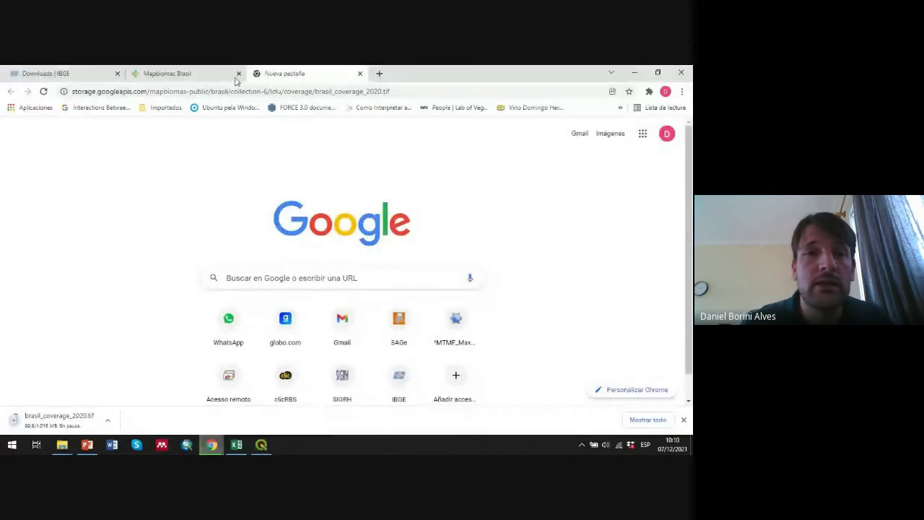
left_click(196, 69)
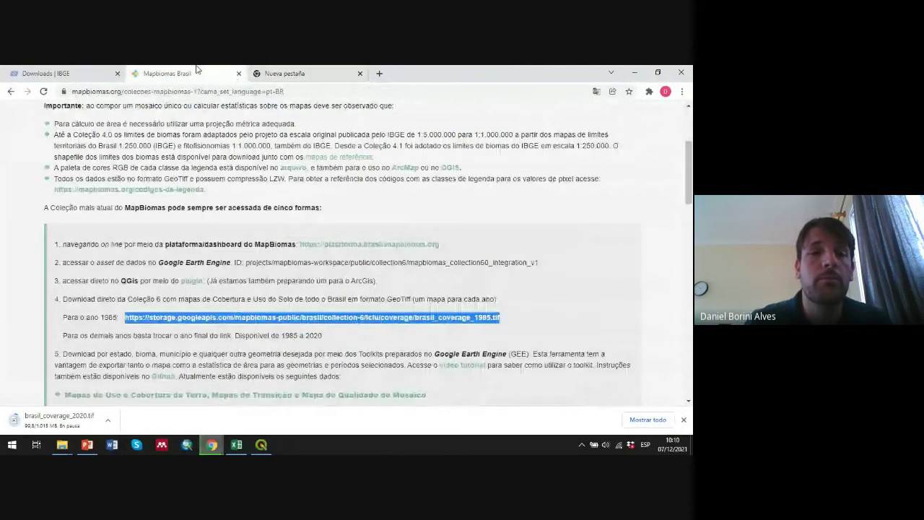
left_click(222, 220)
scroll(222, 220, "up", 3)
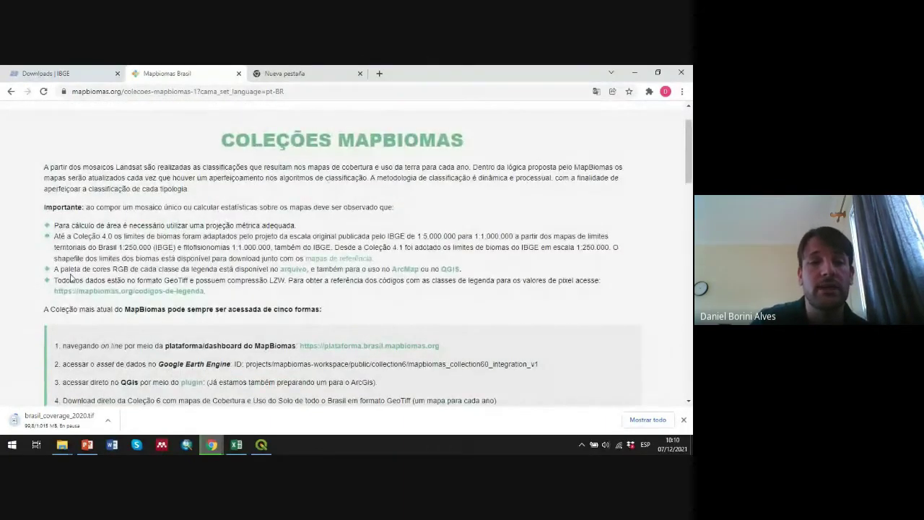
left_click_drag(58, 268, 443, 271)
left_click(469, 272)
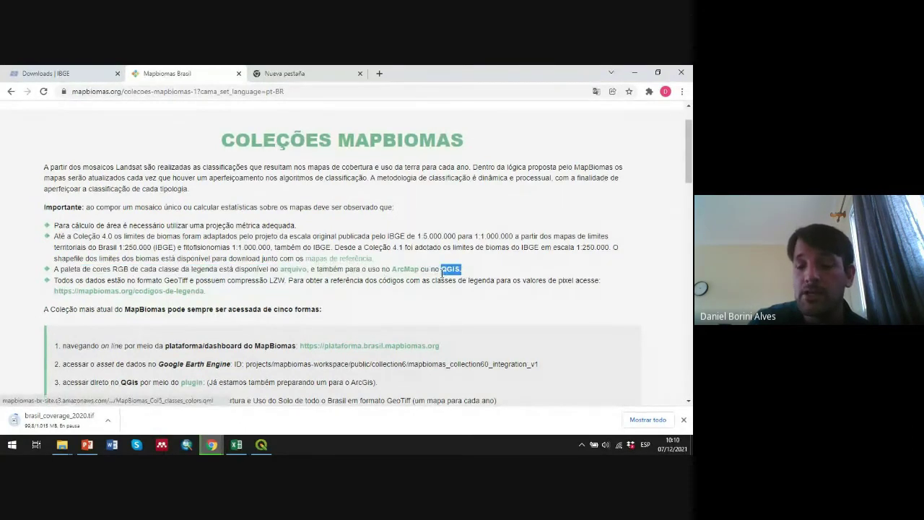
left_click(446, 272)
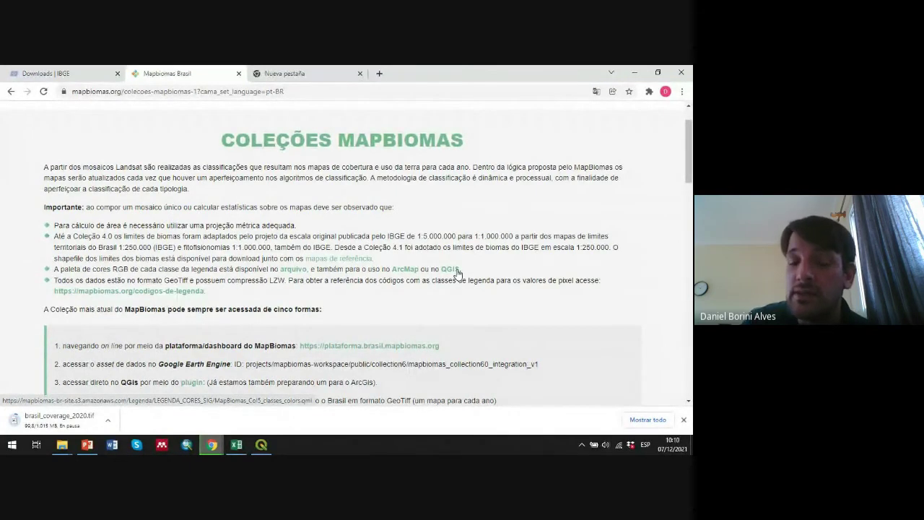
Save the linked QGIS palette file as MapBiomas_Col5_classes_colors in the Exemplo3_Mapa_tematico_Cavalcante_GO project's 2_dados_processados folder.
right_click(457, 272)
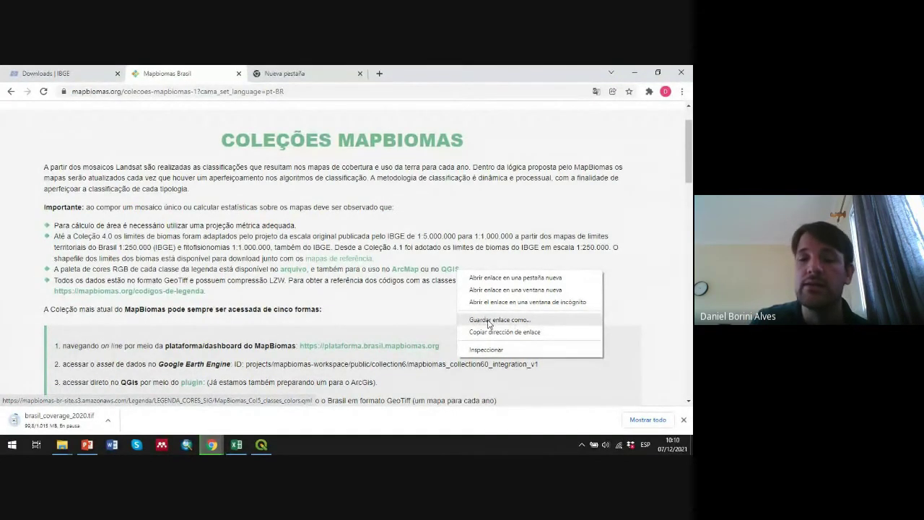
left_click(489, 321)
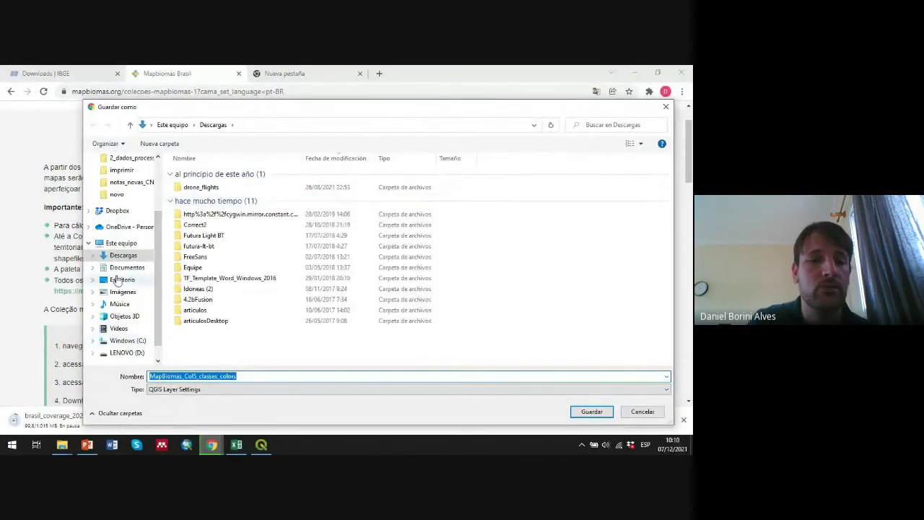
left_click(119, 280)
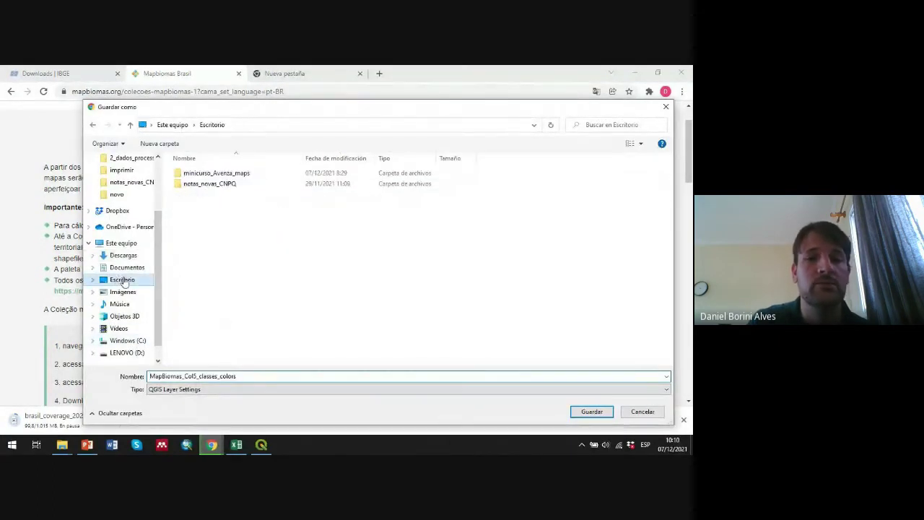
left_click(216, 174)
double_click(224, 174)
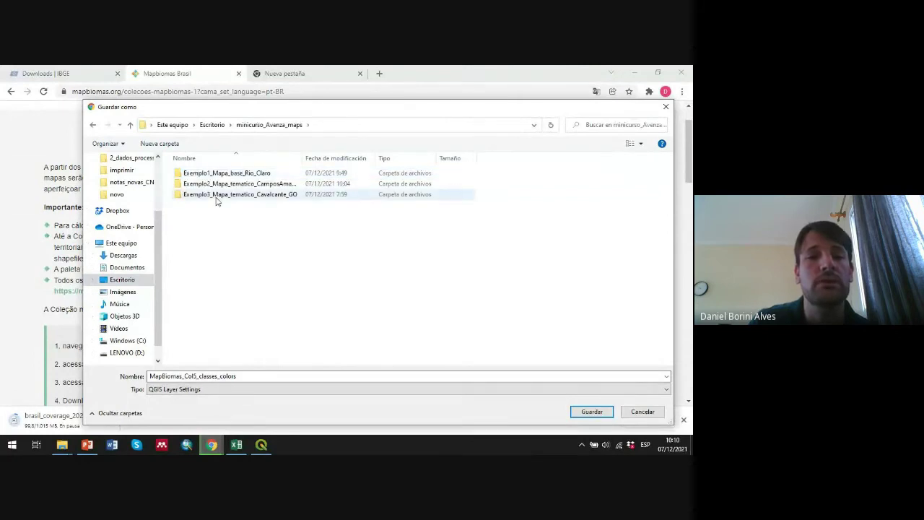
double_click(217, 197)
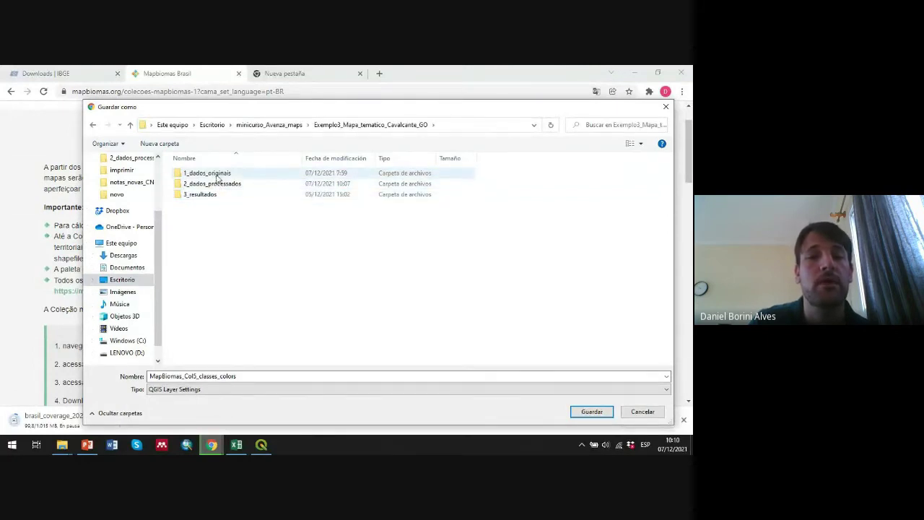
left_click(217, 186)
double_click(217, 185)
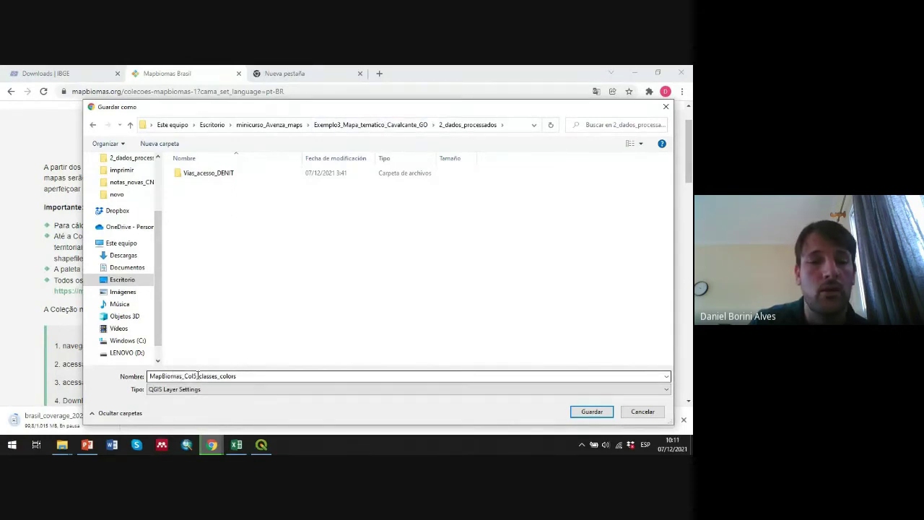
double_click(252, 376)
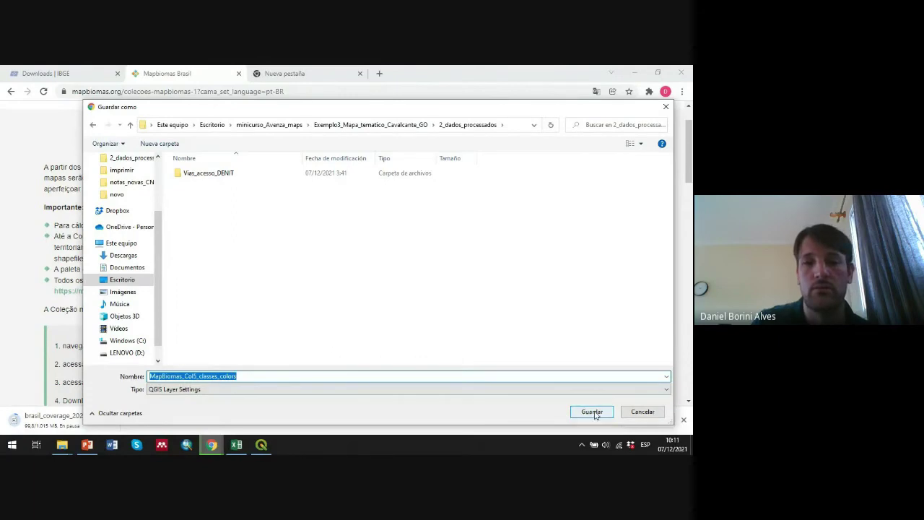
left_click(592, 411)
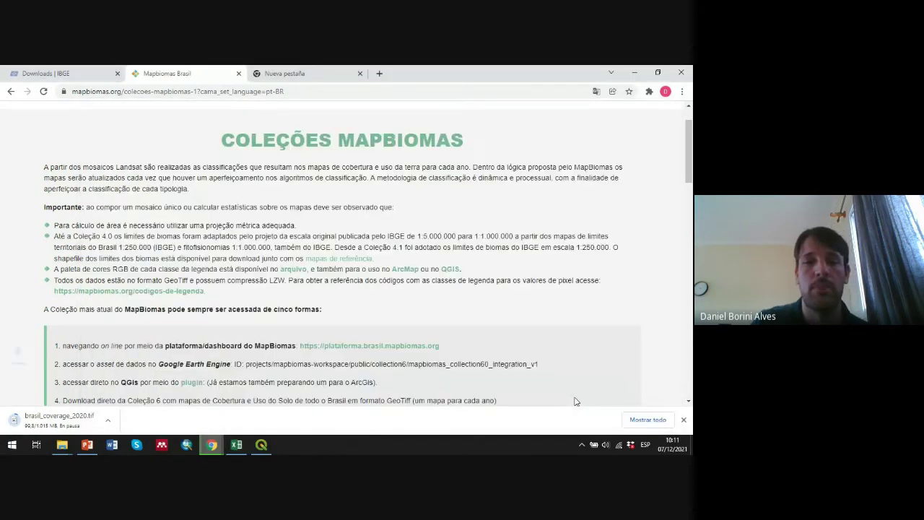
Switch to QGIS and set the brasil_coverage_2020 layer's render type to Paletizado/Valores únicos in its symbology properties.
left_click(261, 451)
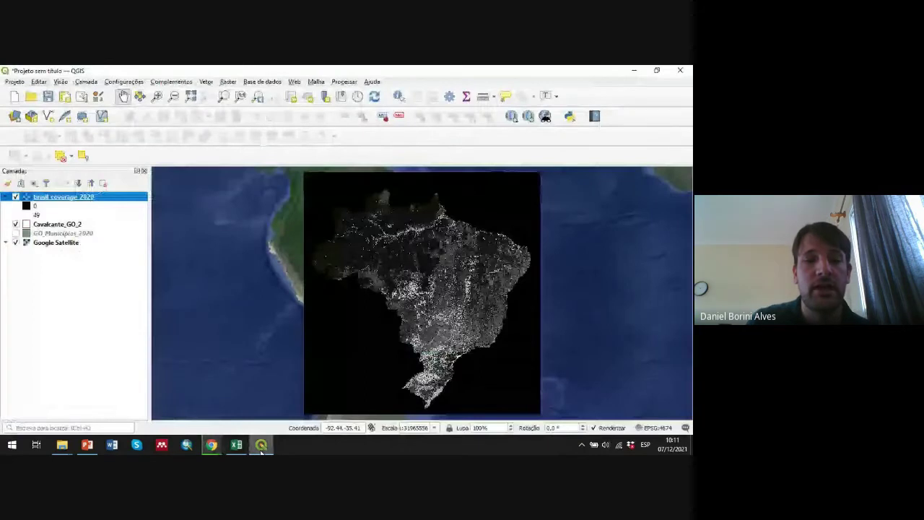
right_click(59, 200)
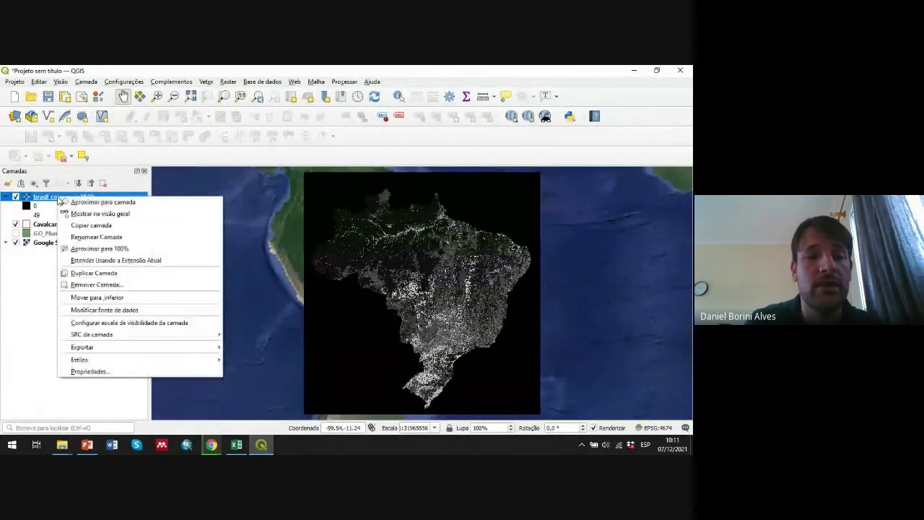
left_click(98, 375)
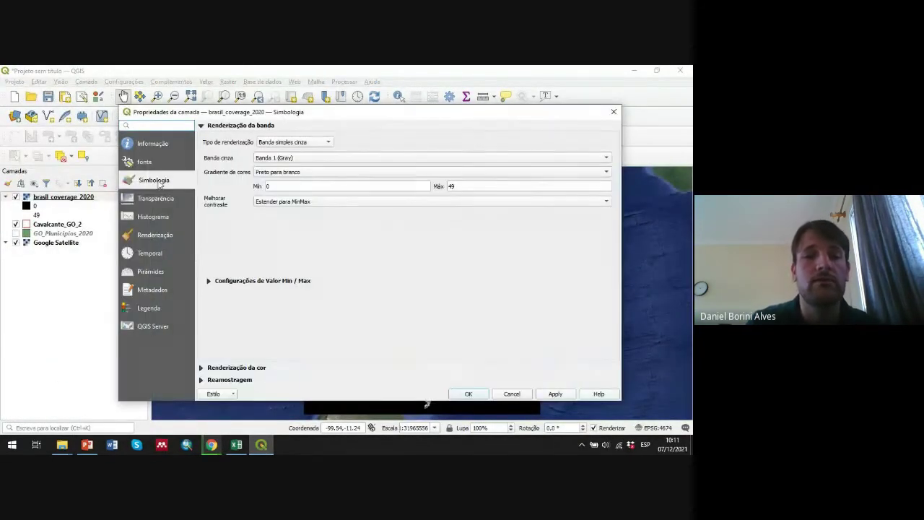
left_click(322, 143)
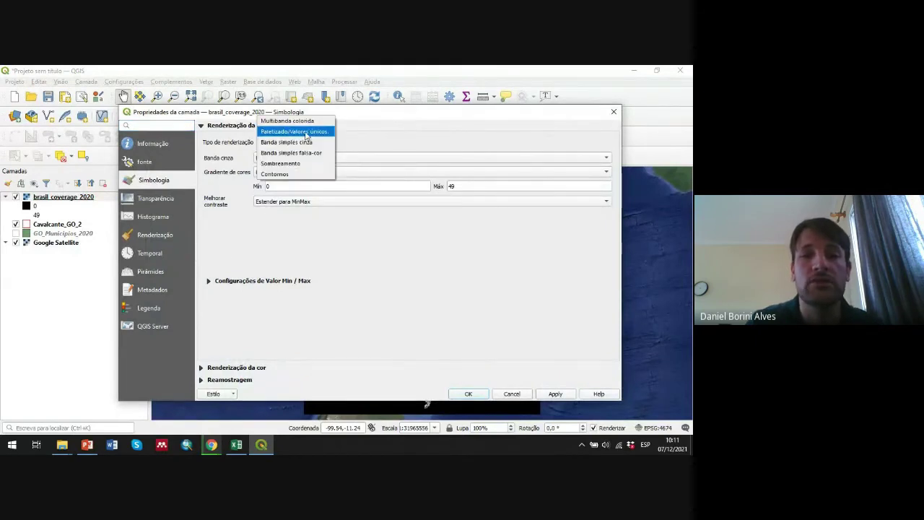
left_click(309, 130)
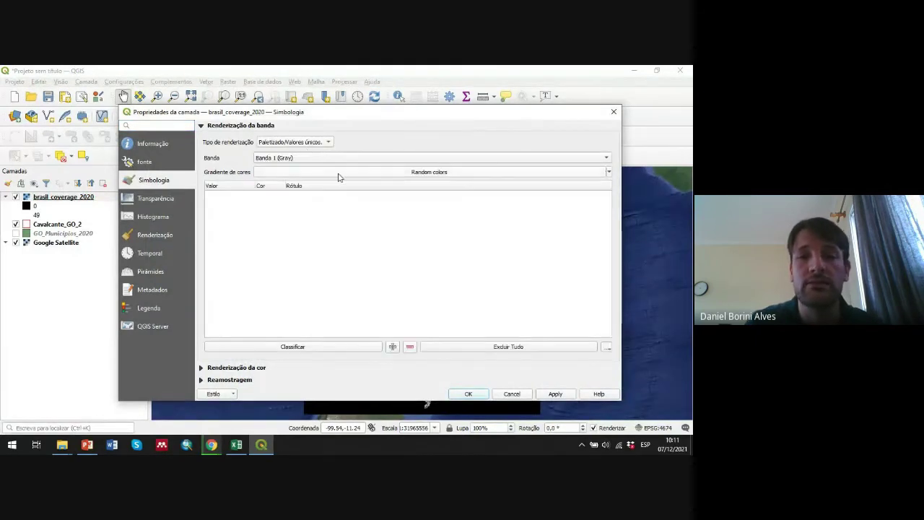
Choose the white-to-green colour ramp for the raster, apply it and start classifying the band values.
left_click(609, 172)
left_click(293, 232)
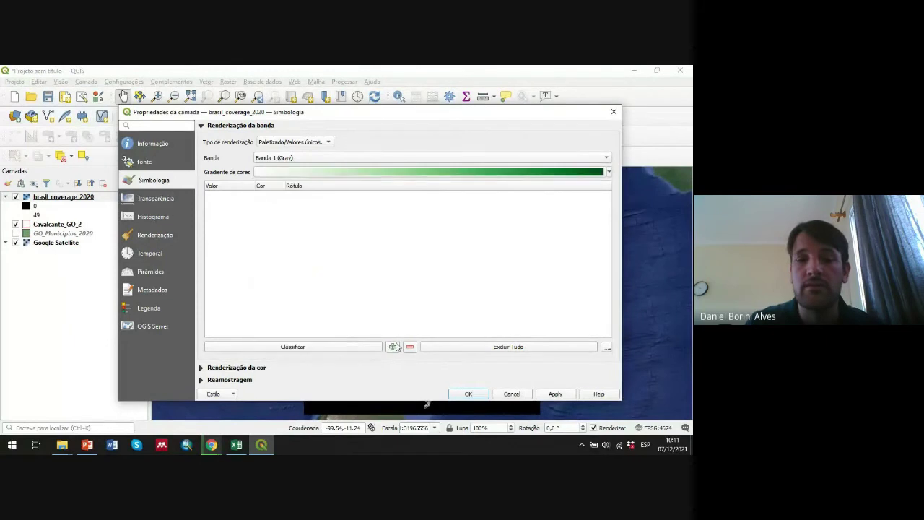
left_click(555, 394)
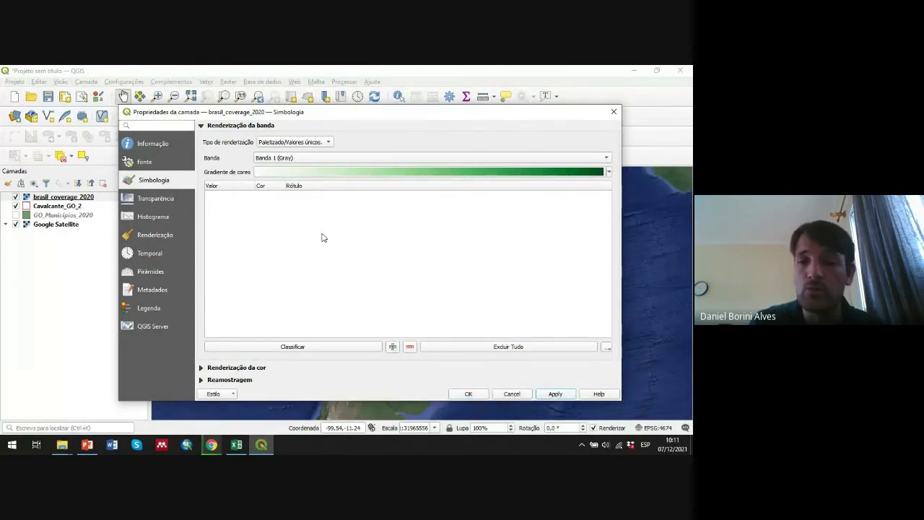
left_click(330, 346)
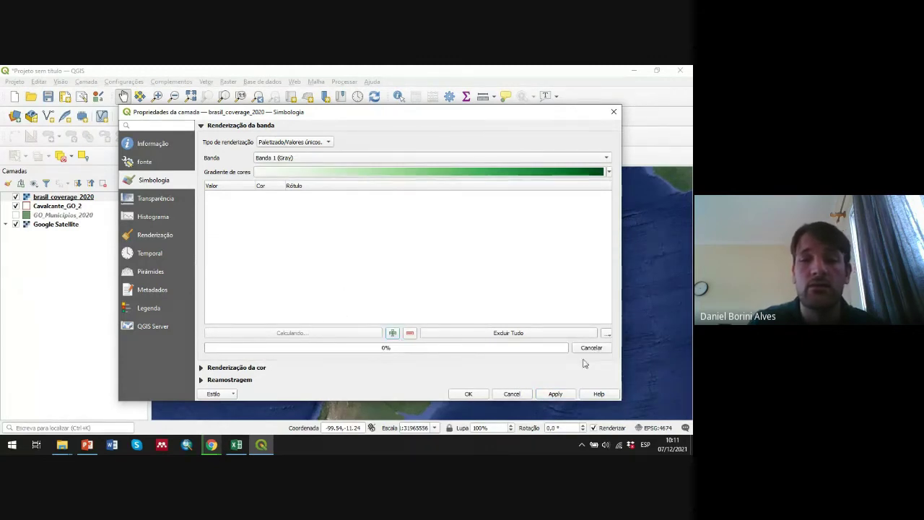
Load the MapBiomas_Col5_classes_colors style file from 1_dados_originais onto the raster layer and check its class list.
left_click(229, 396)
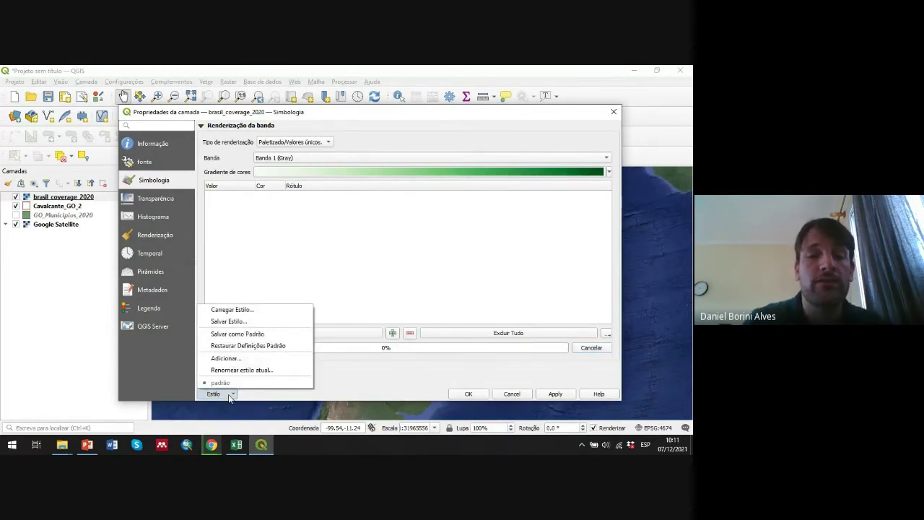
left_click(231, 310)
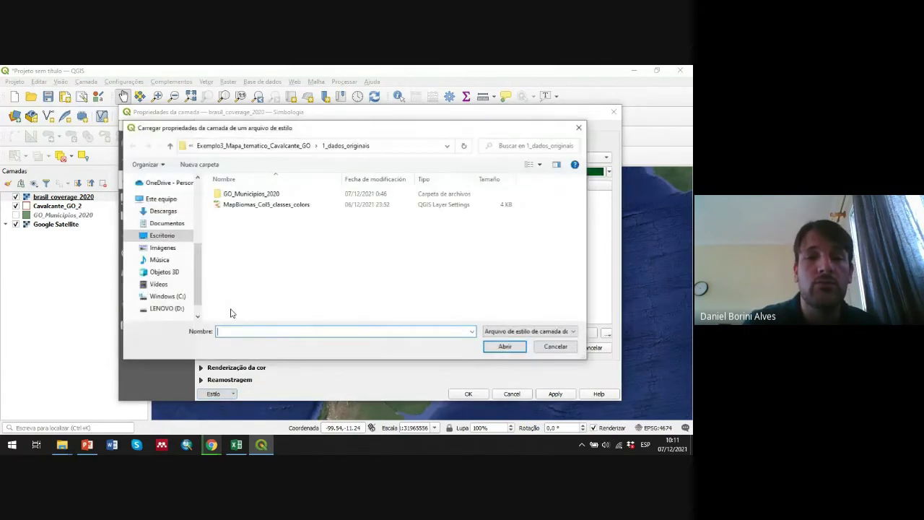
left_click(242, 206)
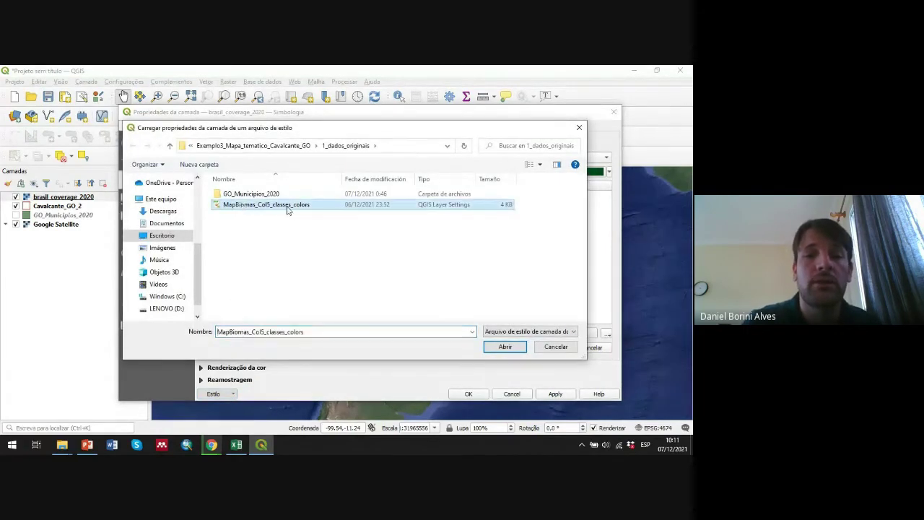
left_click(505, 348)
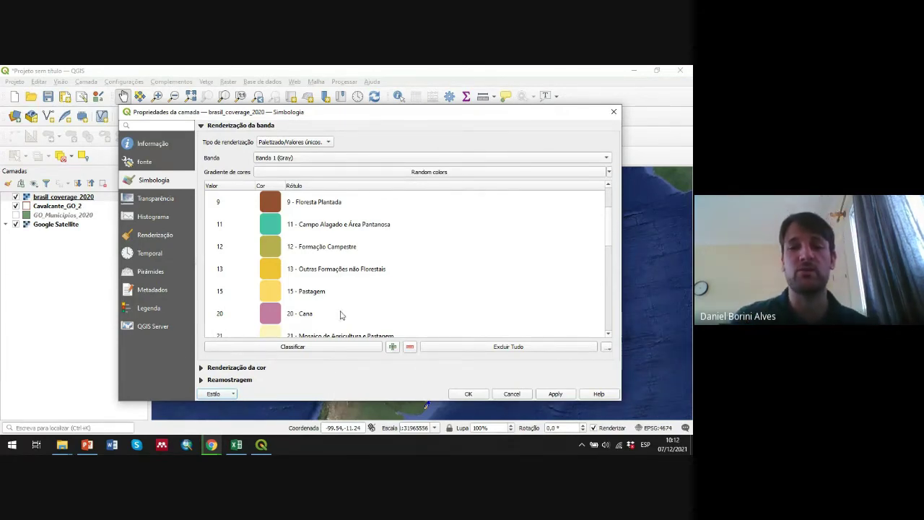
scroll(325, 251, "up", 1)
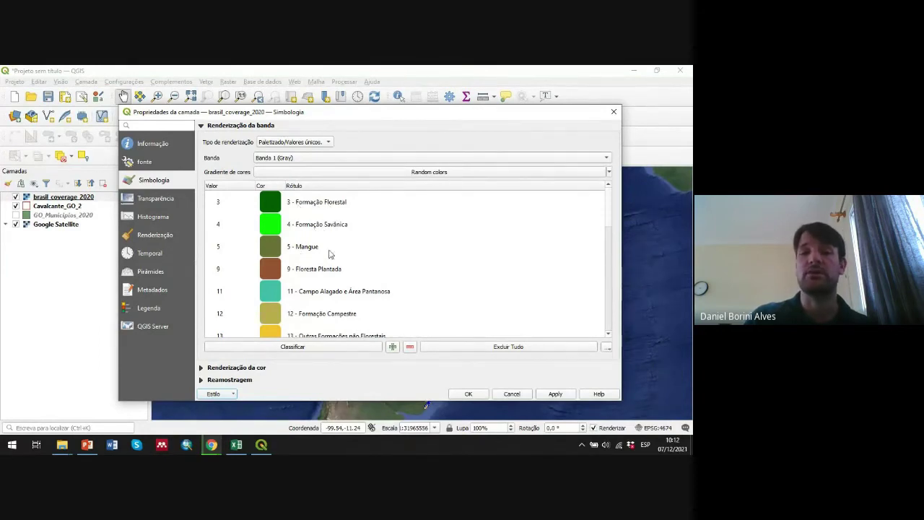
Switch to Chrome, download the RGB palette file from the MapBiomas page and open MAPBIOMAS_Col6_Legenda_Cores.xlsx in Excel.
left_click(212, 444)
left_click(307, 400)
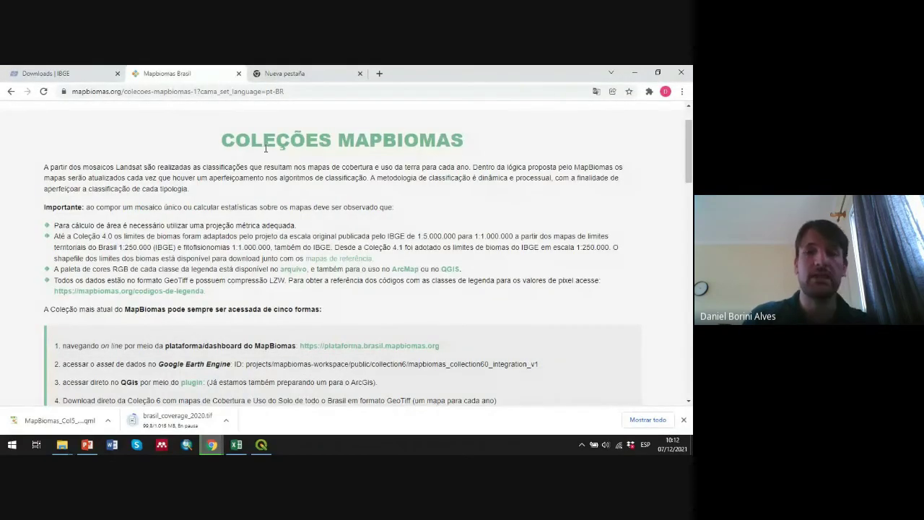
scroll(262, 166, "up", 1)
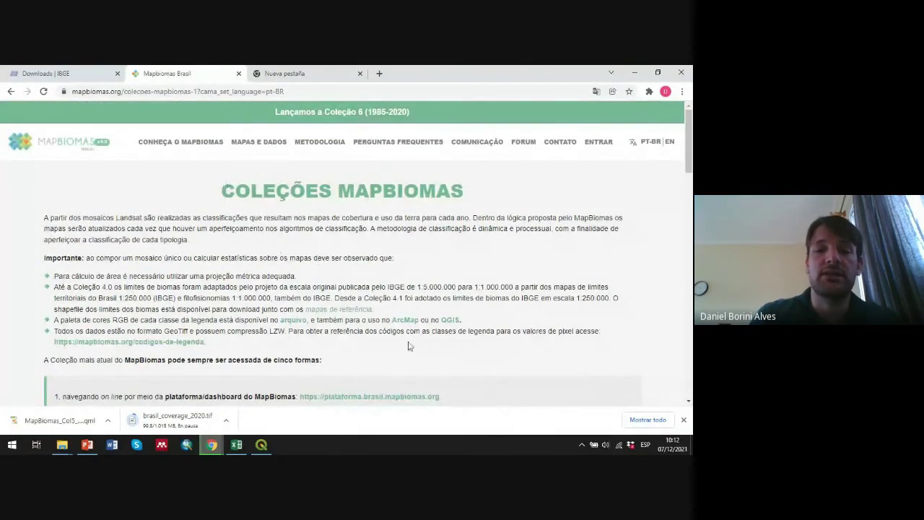
left_click(294, 320)
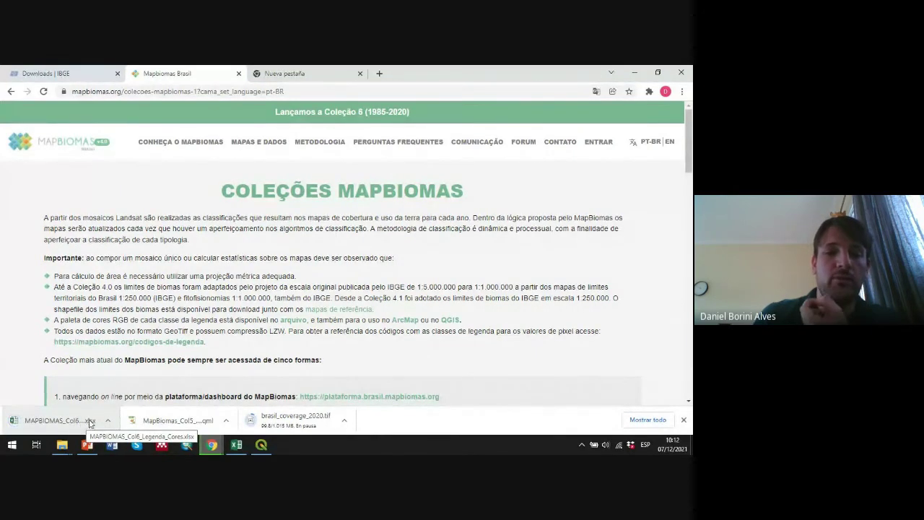
left_click(67, 423)
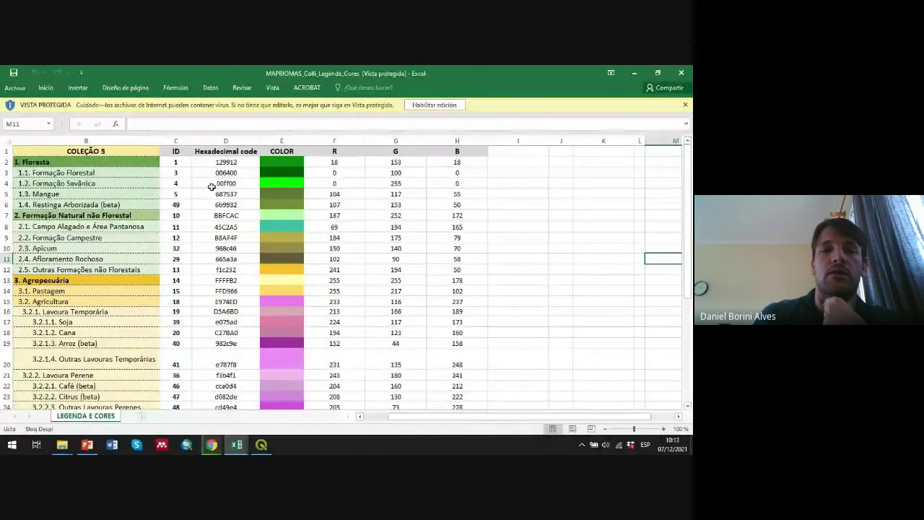
Review the class IDs and colour codes in the legend spreadsheet, minimize it and return to the QGIS layer properties.
scroll(95, 180, "down", 1)
scroll(115, 246, "up", 1)
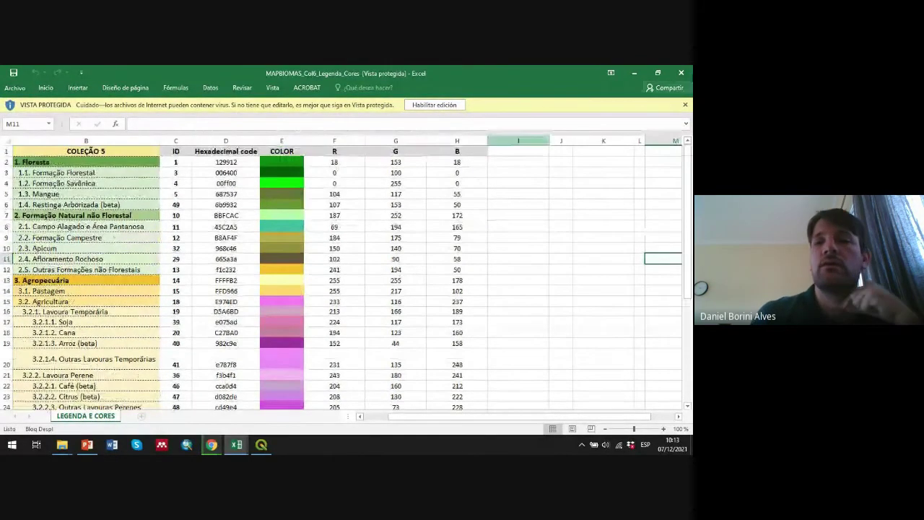
left_click(634, 73)
left_click(634, 73)
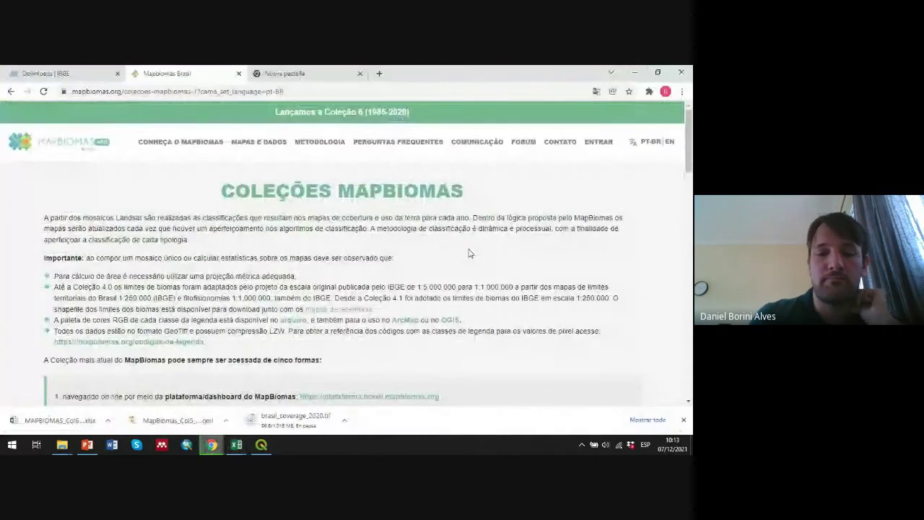
left_click(261, 444)
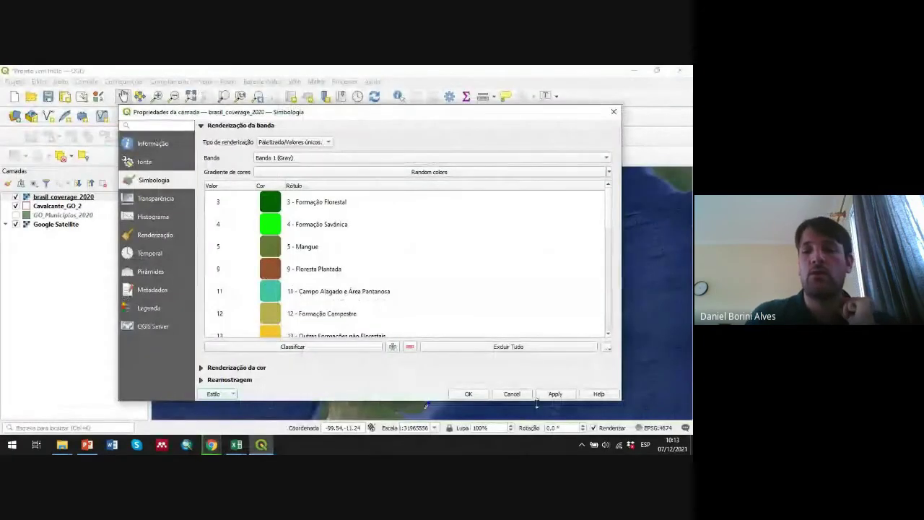
Confirm the raster's class styling and check the classes in the brasil_coverage_2020 legend.
left_click(471, 395)
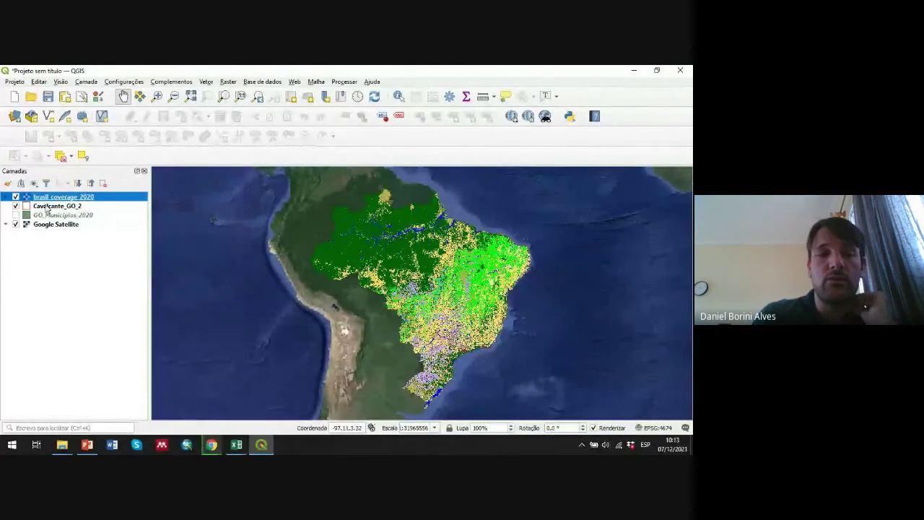
left_click(16, 205)
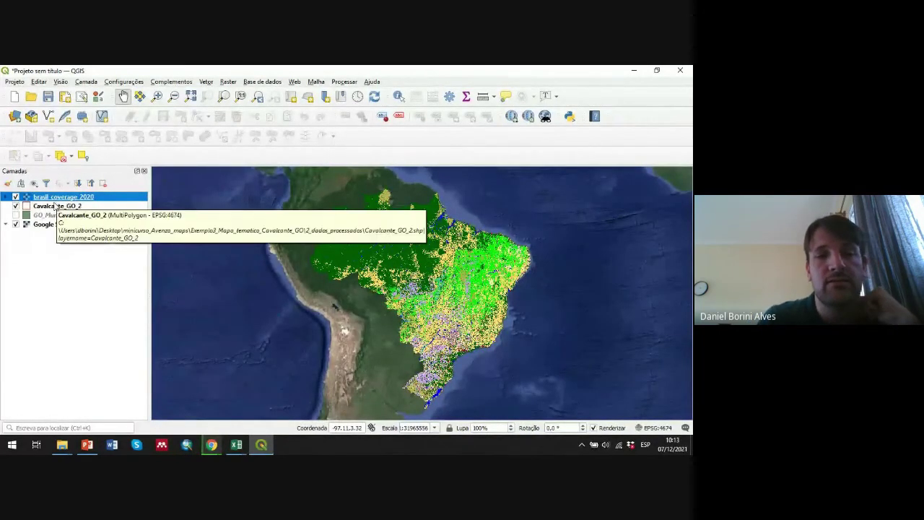
left_click(6, 197)
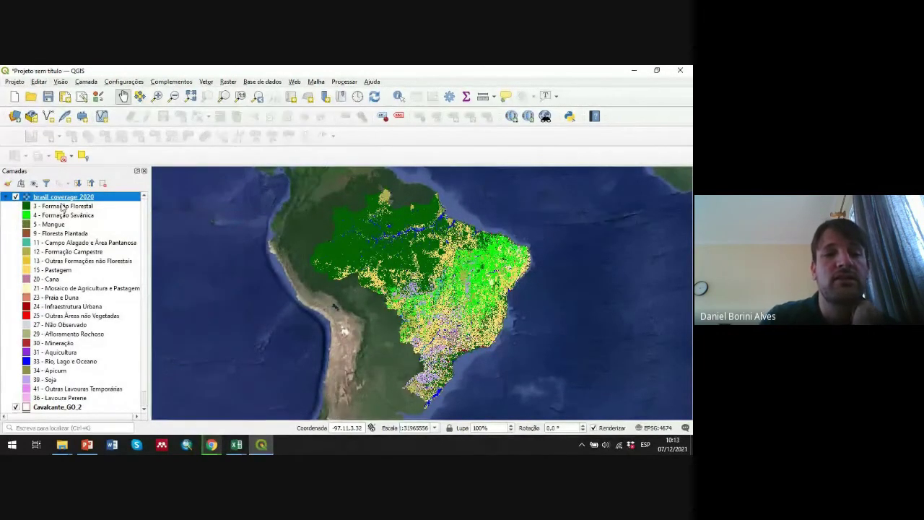
left_click(6, 197)
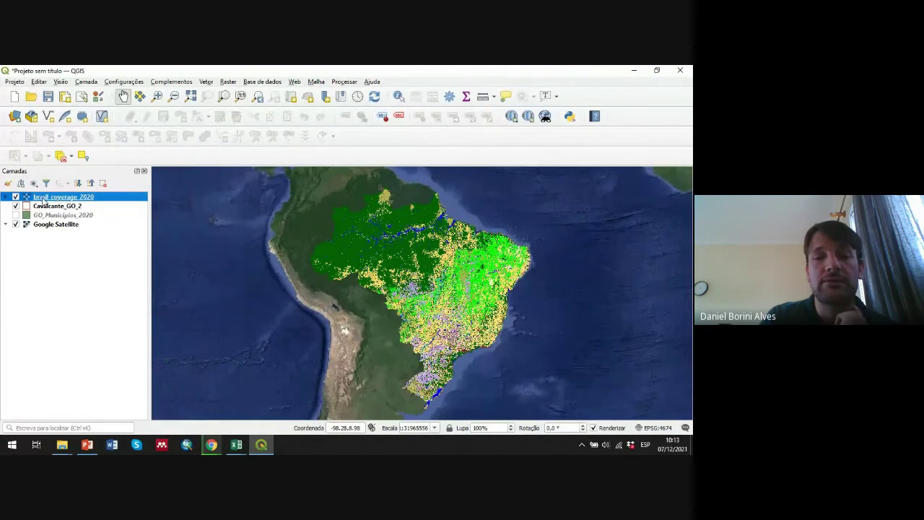
left_click(43, 205)
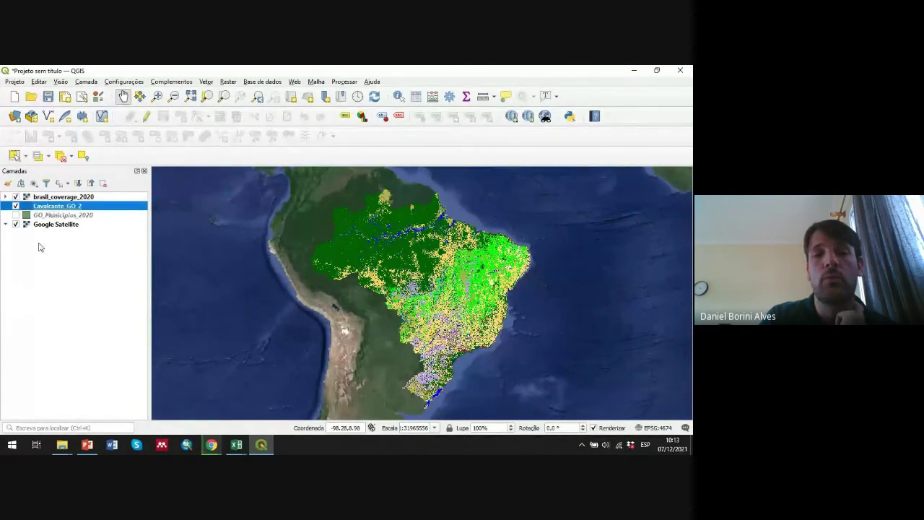
Clip the brasil_coverage_2020 raster by the extent of the Cavalcante_GO_2 layer, saving the output as a temporary file.
left_click(58, 198)
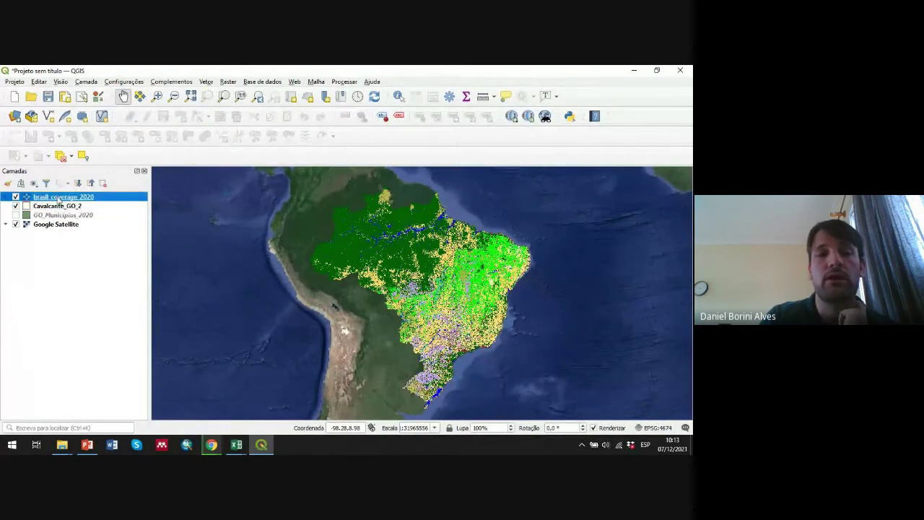
left_click(228, 82)
mouse_move(257, 165)
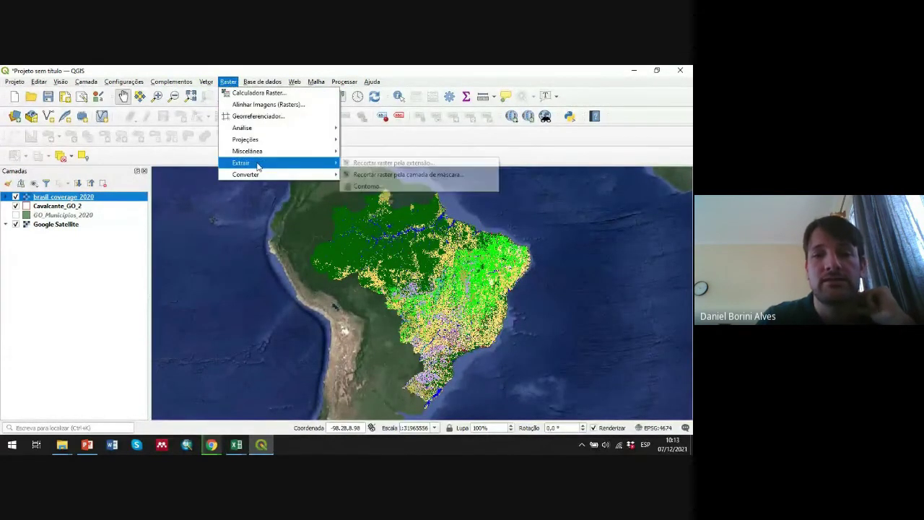
left_click(379, 164)
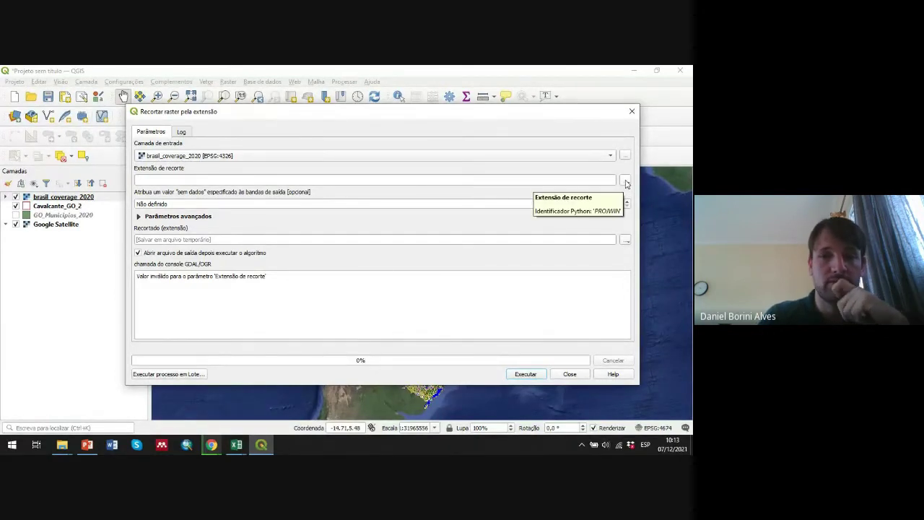
left_click_drag(77, 209, 160, 182)
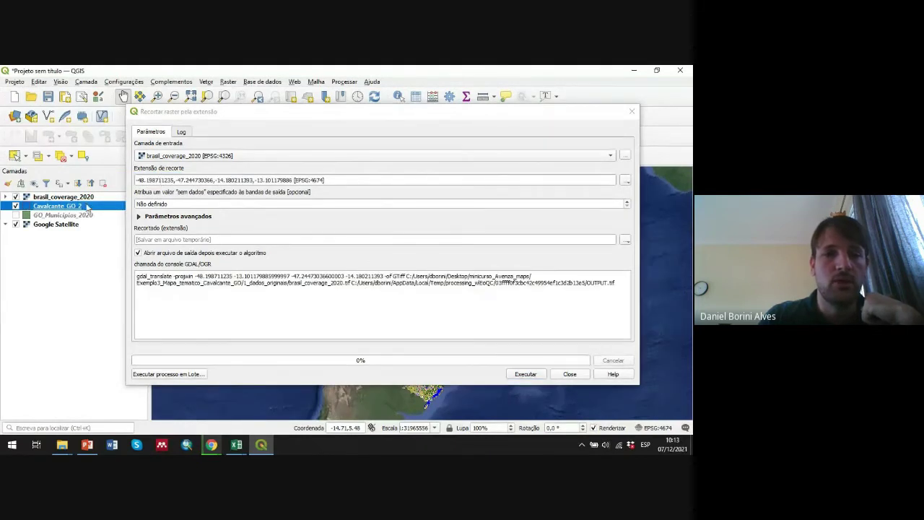
left_click_drag(86, 207, 205, 182)
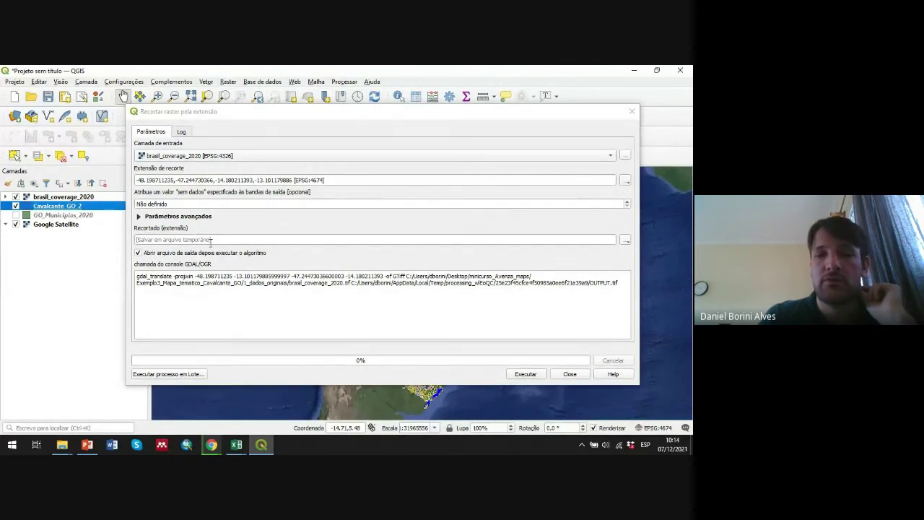
left_click(525, 375)
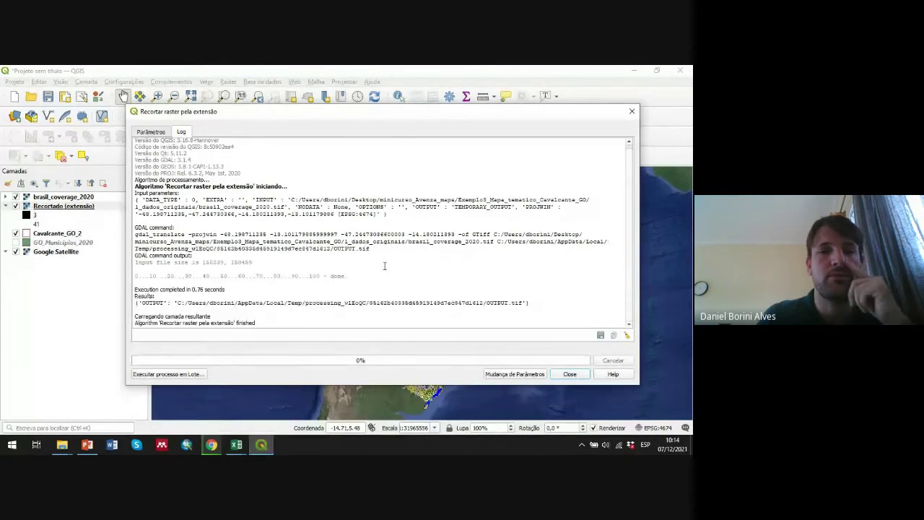
left_click(631, 111)
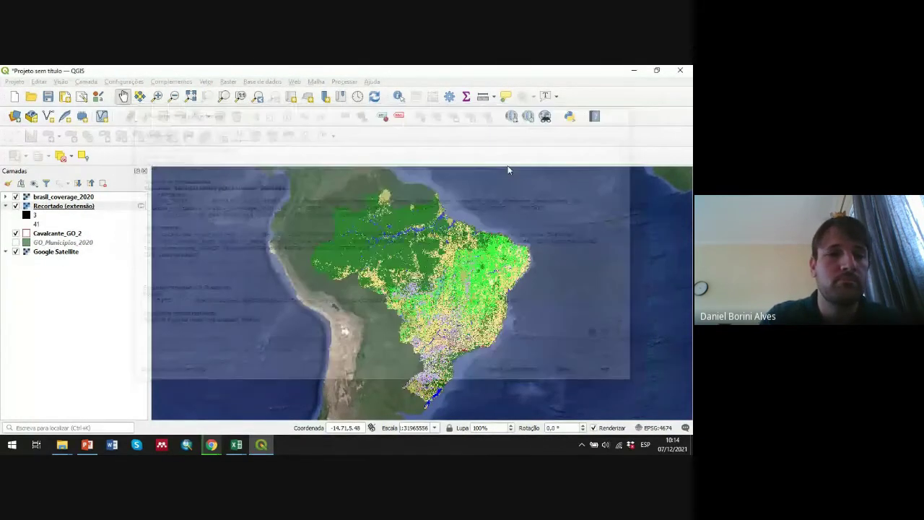
Compare the clipped raster with brasil_coverage_2020, leave the latter hidden, and move the clipped raster directly above Google Satellite.
left_click(15, 197)
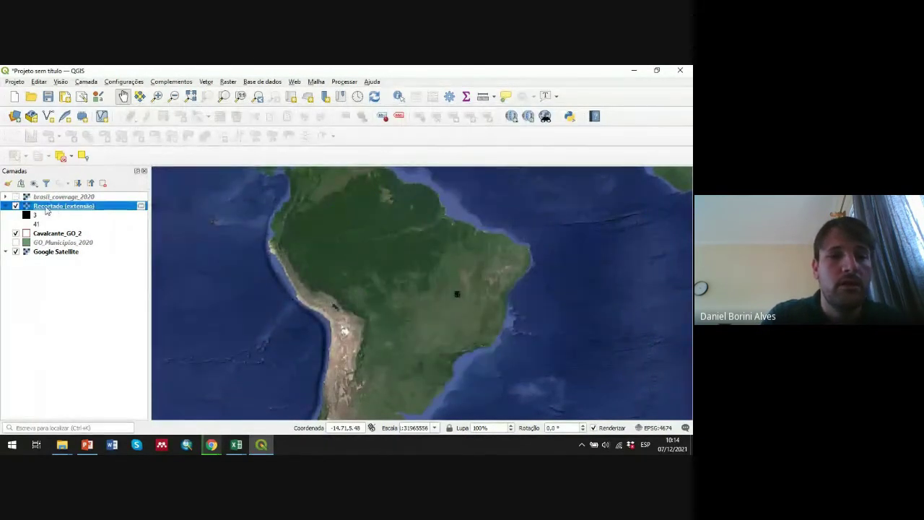
left_click(15, 197)
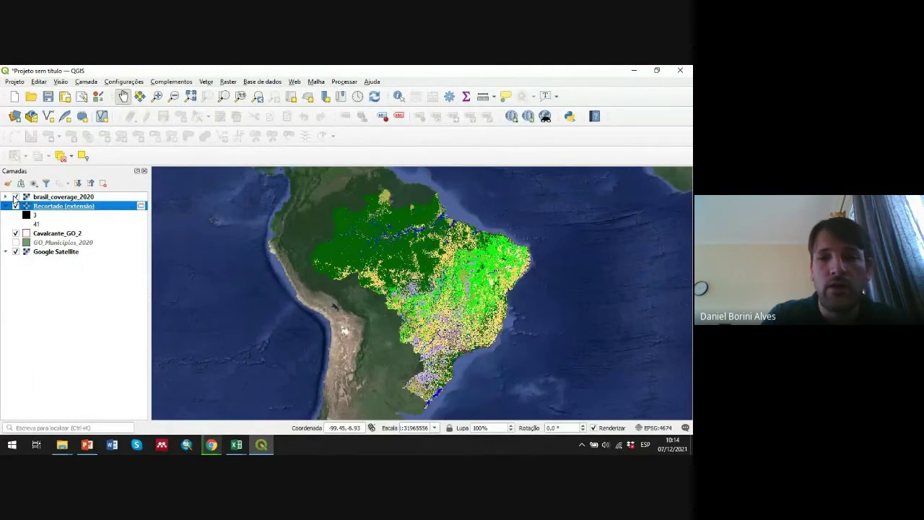
left_click(15, 197)
scroll(457, 292, "up", 4)
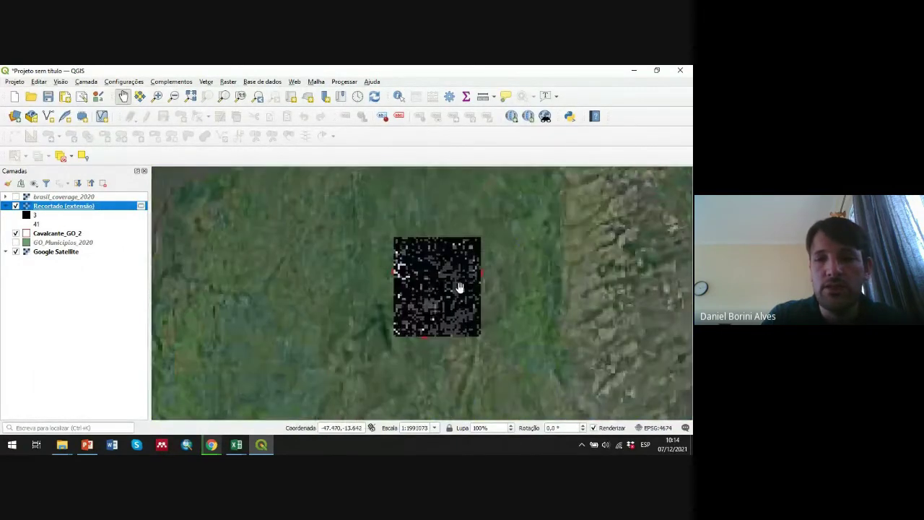
scroll(459, 288, "up", 1)
left_click(15, 196)
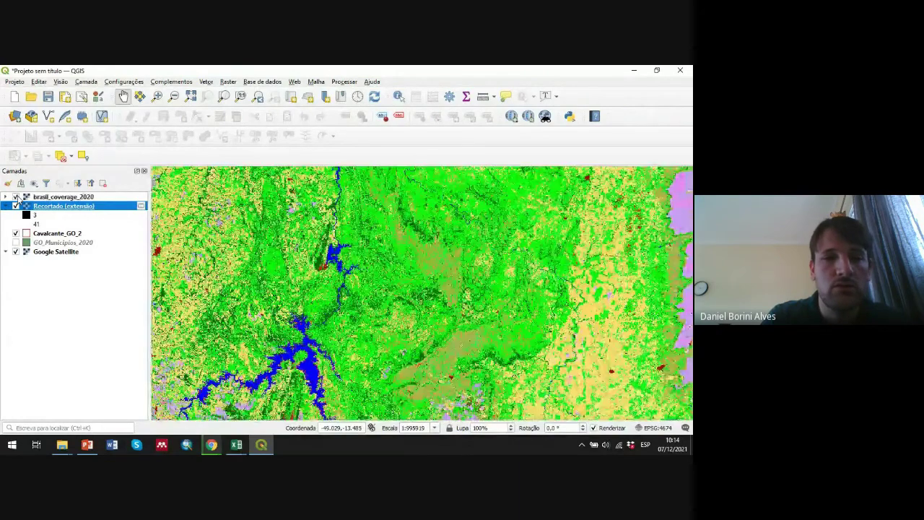
left_click(15, 196)
left_click_drag(48, 209, 56, 249)
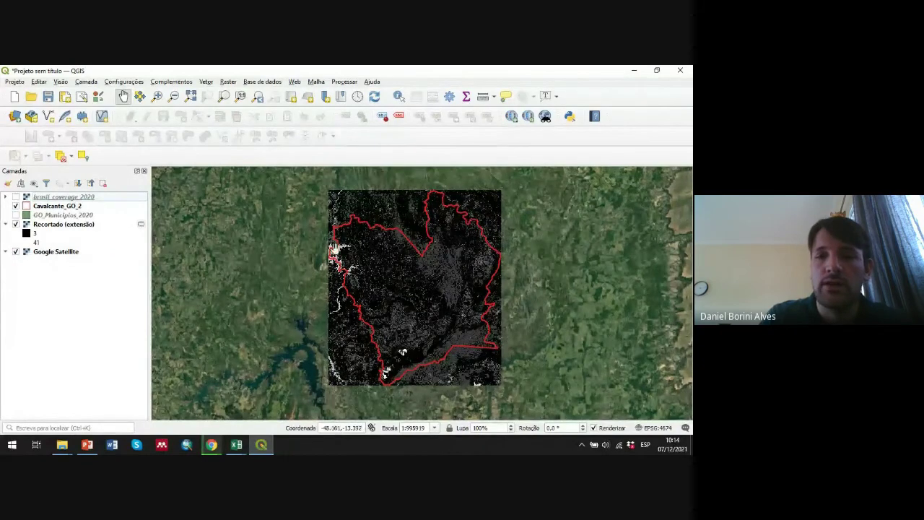
Load the MapBiomas class-colour style file onto the clipped raster and expand its class legend.
left_click(63, 225)
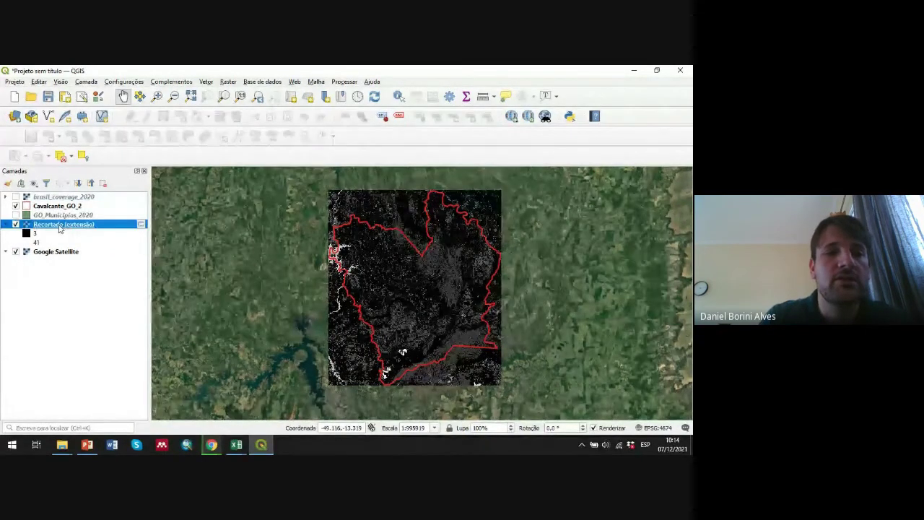
right_click(60, 225)
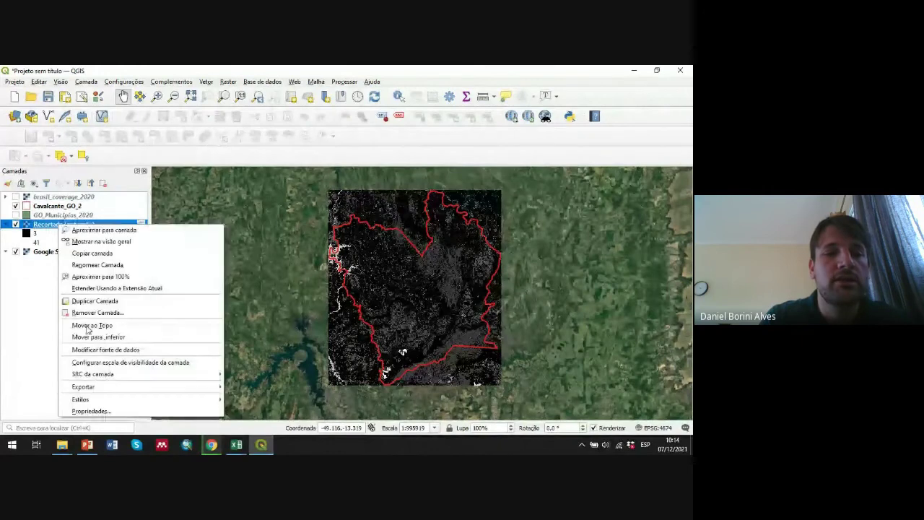
left_click(90, 411)
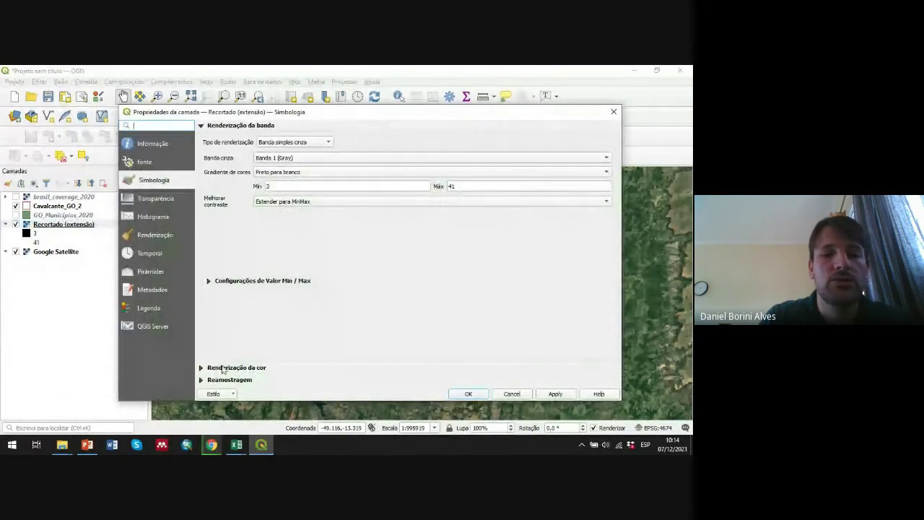
left_click(230, 394)
left_click(246, 313)
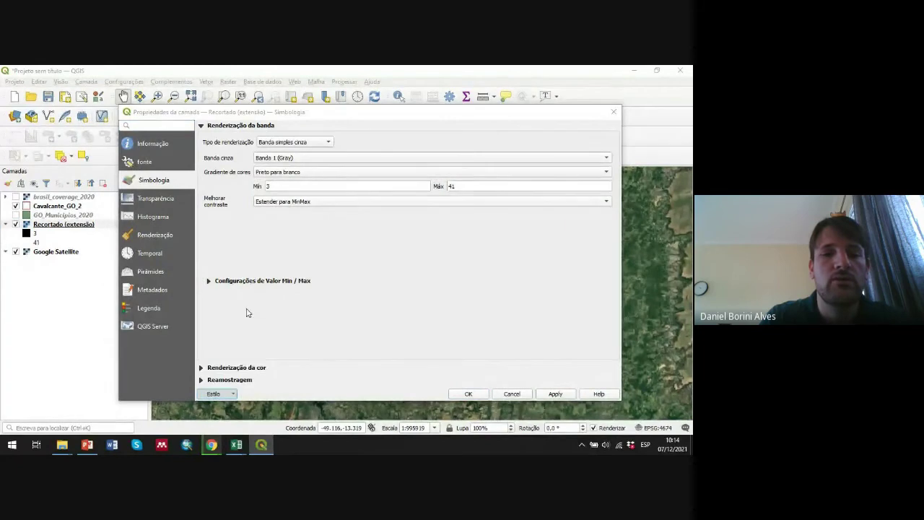
left_click(274, 205)
left_click(505, 350)
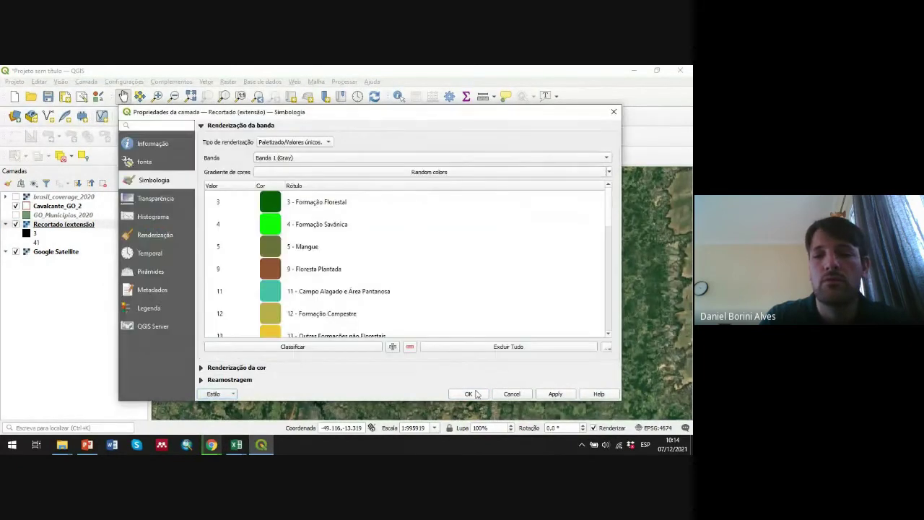
left_click(468, 394)
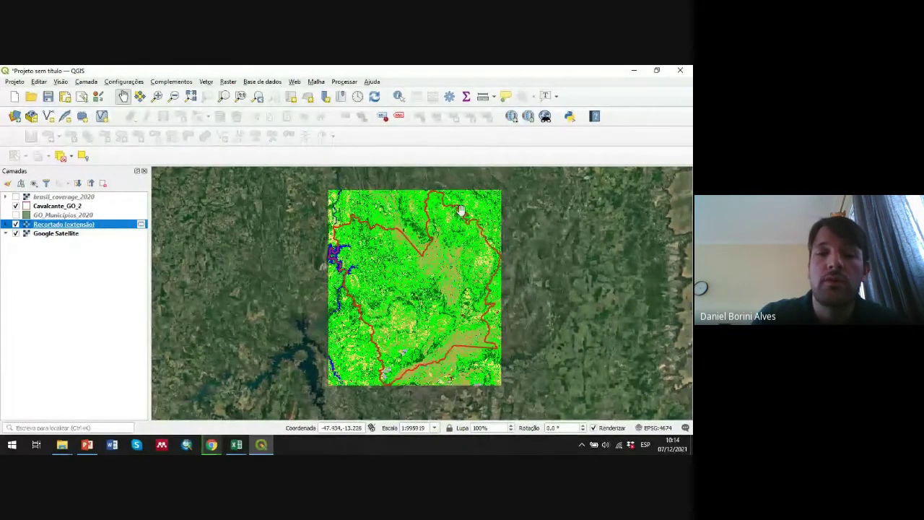
left_click(6, 226)
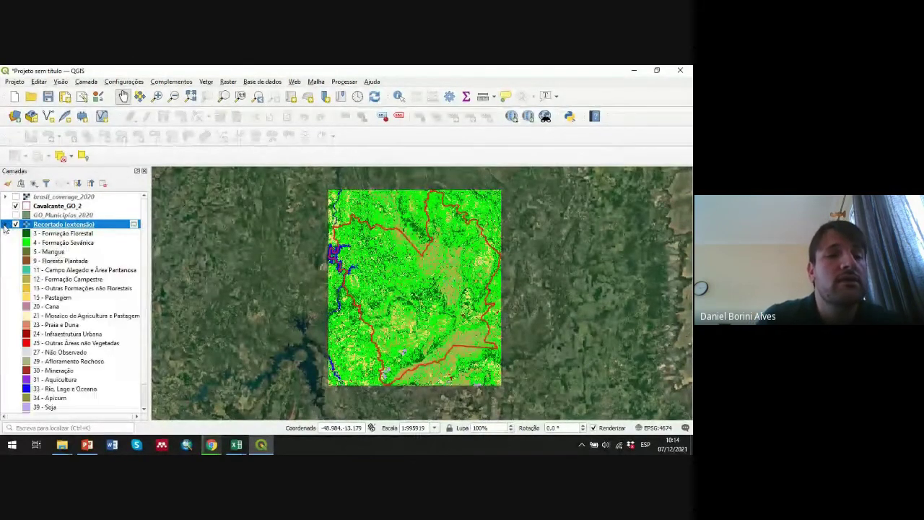
Remove every class except 12 - Formação Campestre and 15 - Pastagem from the clipped raster's symbology and apply it.
right_click(61, 224)
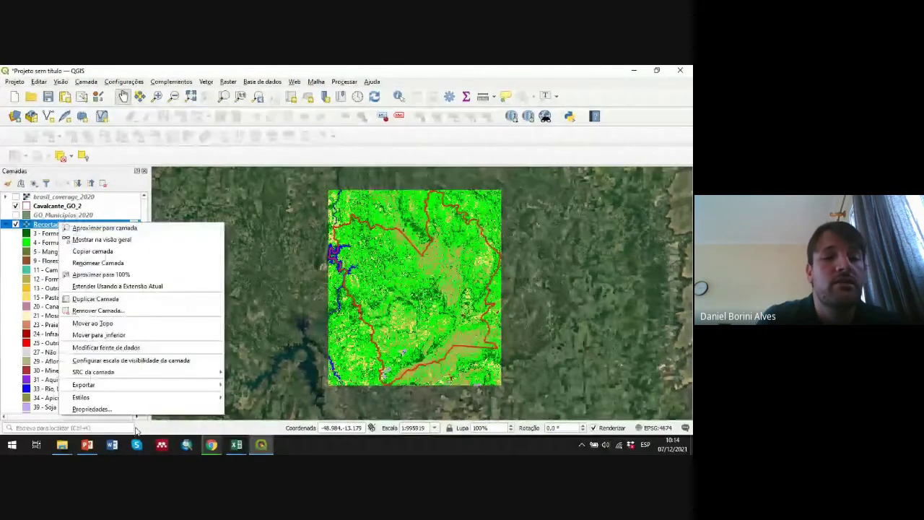
left_click(96, 411)
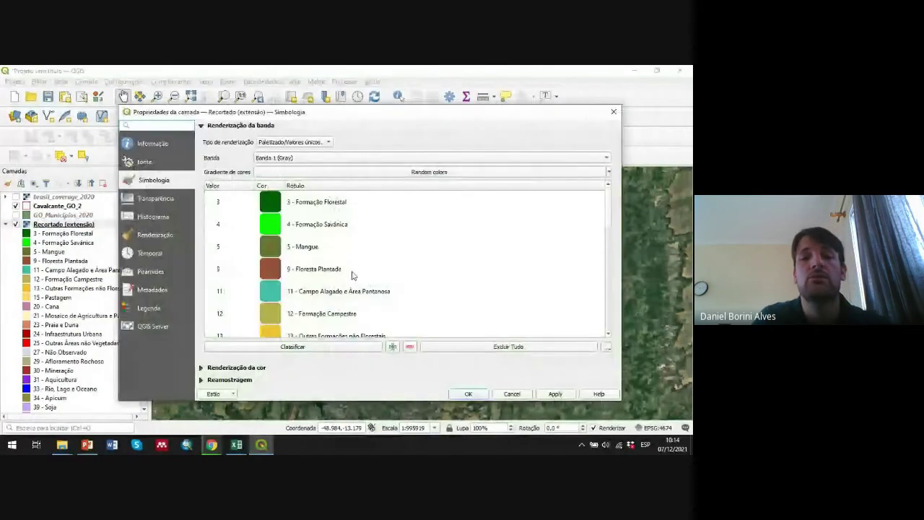
left_click(321, 202)
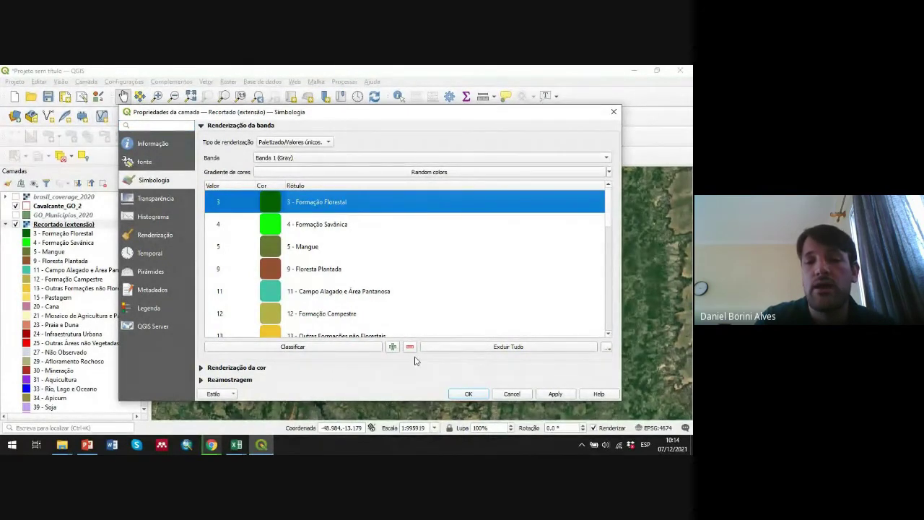
scroll(315, 226, "down", 6)
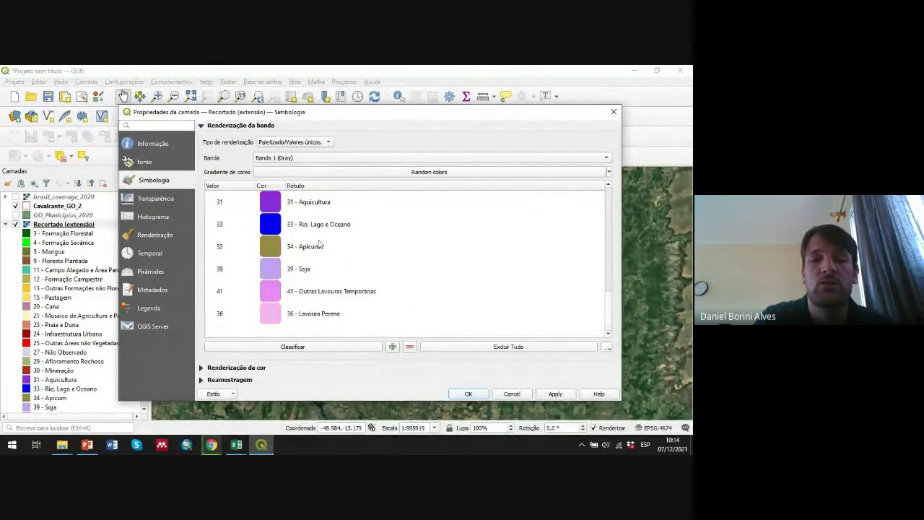
left_click(327, 315, "shift")
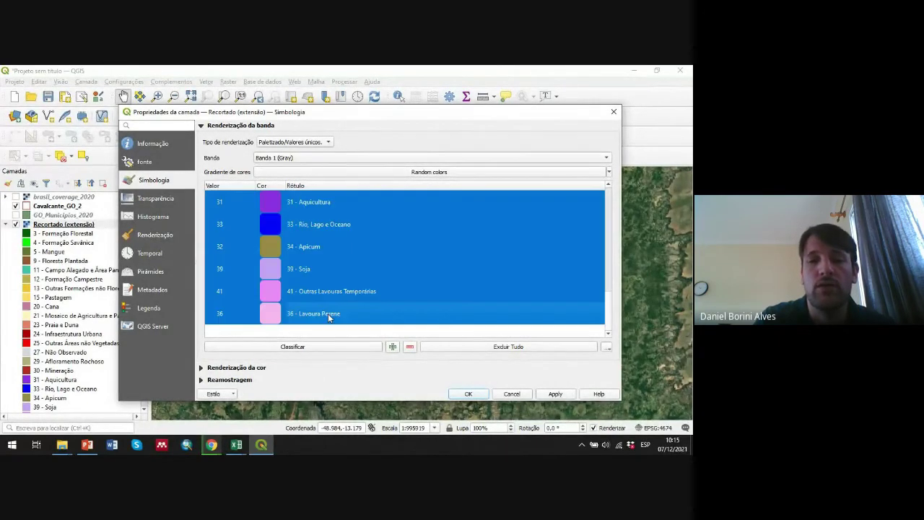
scroll(327, 315, "up", 6)
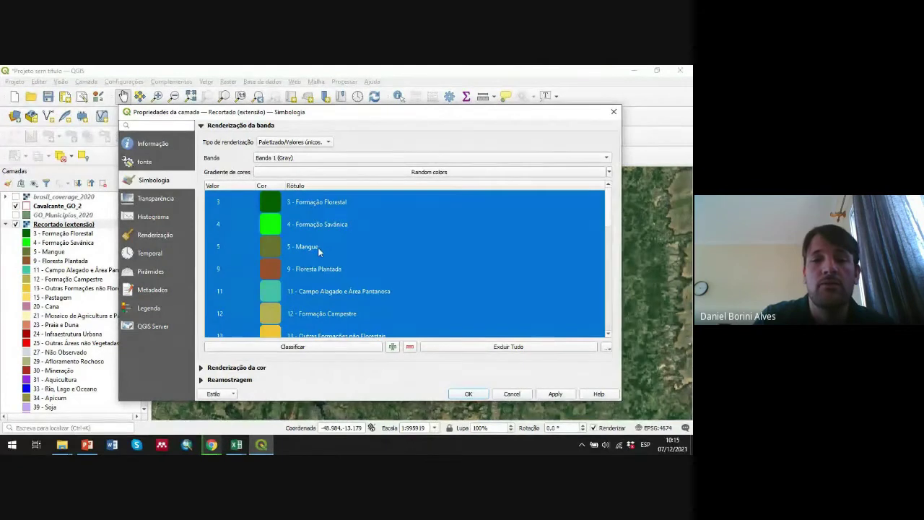
scroll(321, 261, "down", 1)
left_click(318, 291, "ctrl")
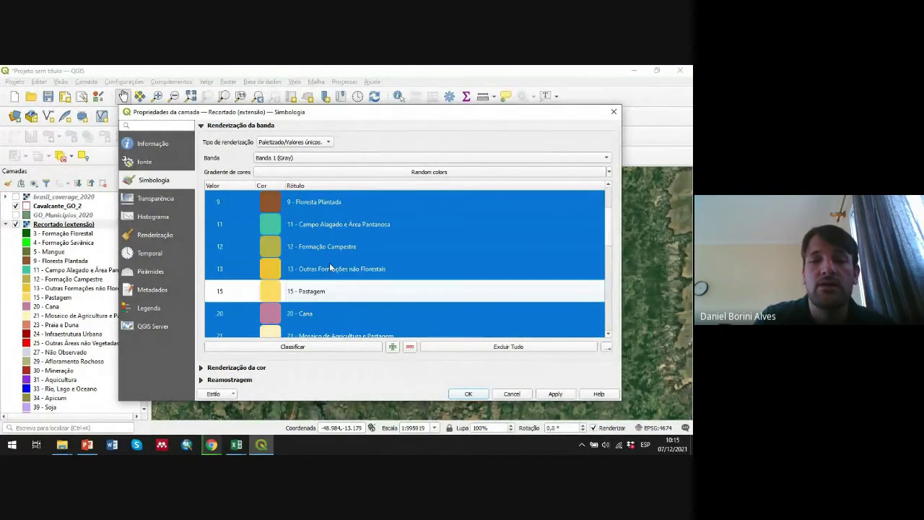
scroll(329, 265, "down", 2)
scroll(330, 267, "up", 2)
scroll(330, 266, "up", 1)
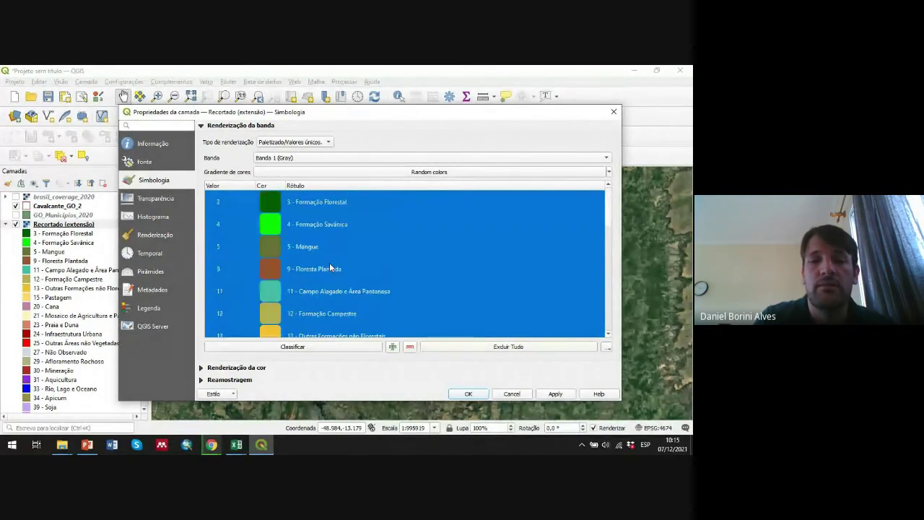
left_click(332, 312, "ctrl")
scroll(347, 256, "down", 1)
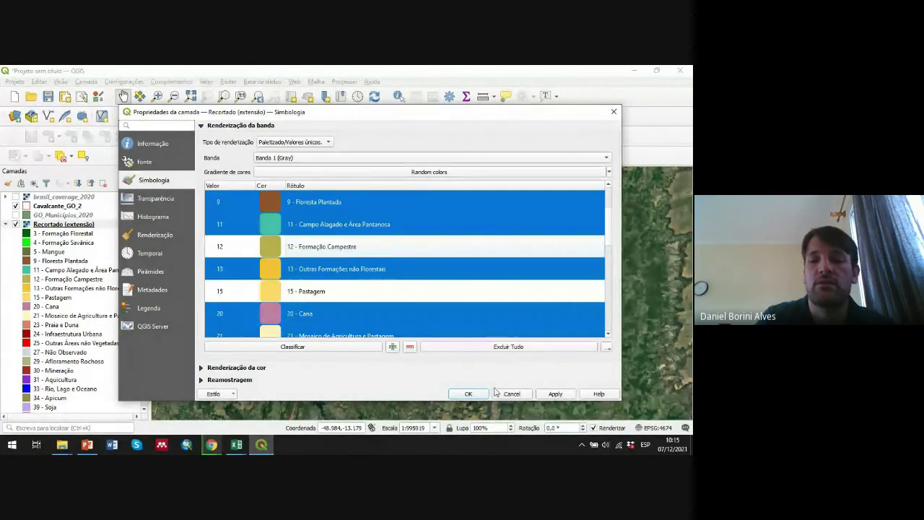
left_click(410, 347)
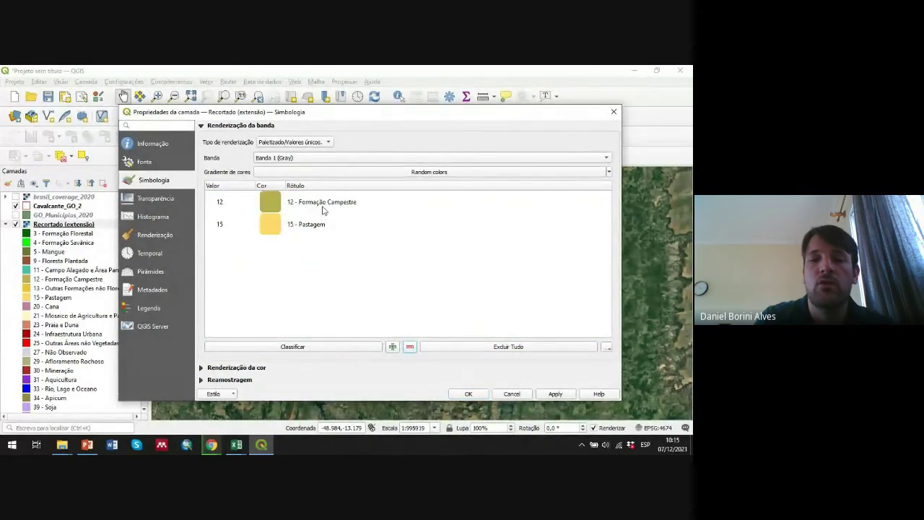
left_click(560, 394)
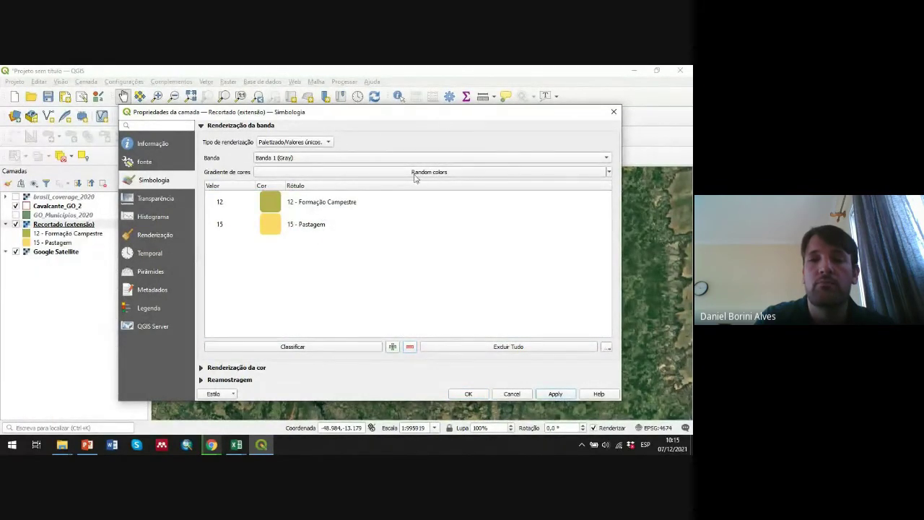
Recolour class 12 - Formação Campestre of the clipped raster to green #17af4f and apply the symbology.
left_click_drag(479, 118, 425, 103)
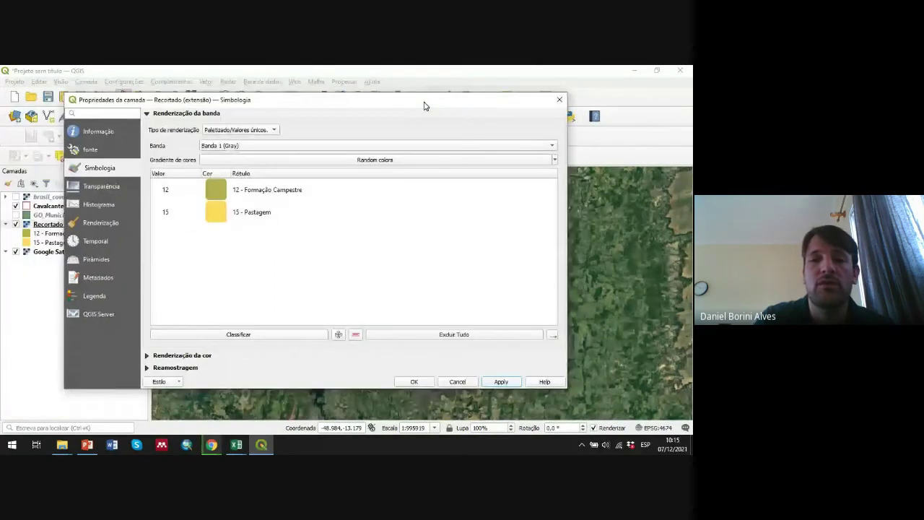
double_click(216, 194)
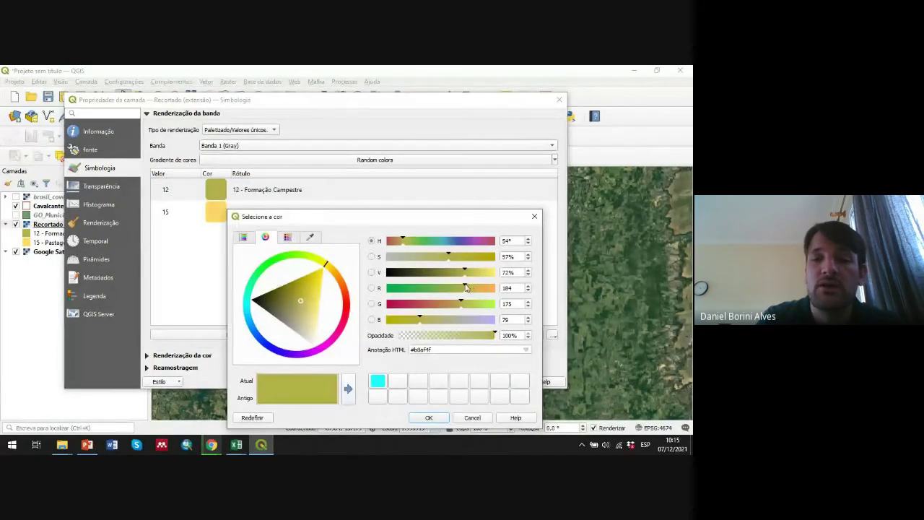
left_click_drag(466, 288, 397, 288)
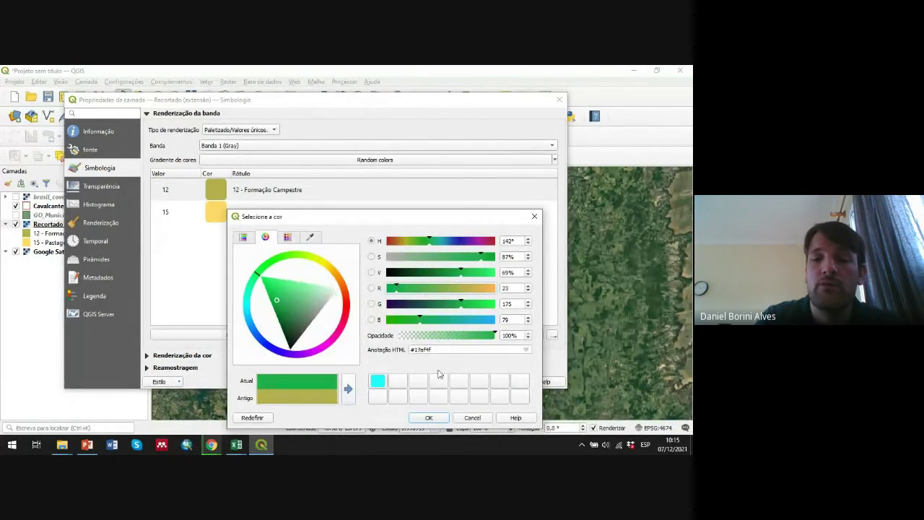
left_click(429, 418)
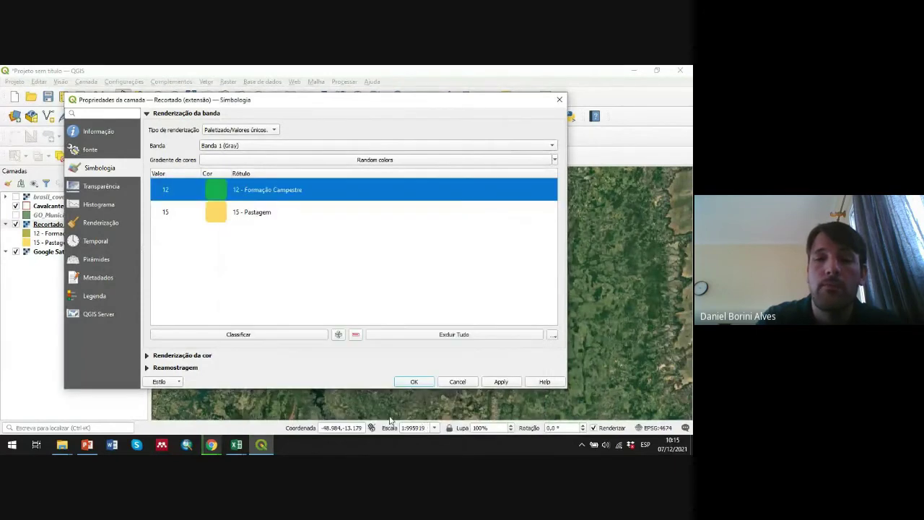
left_click(421, 383)
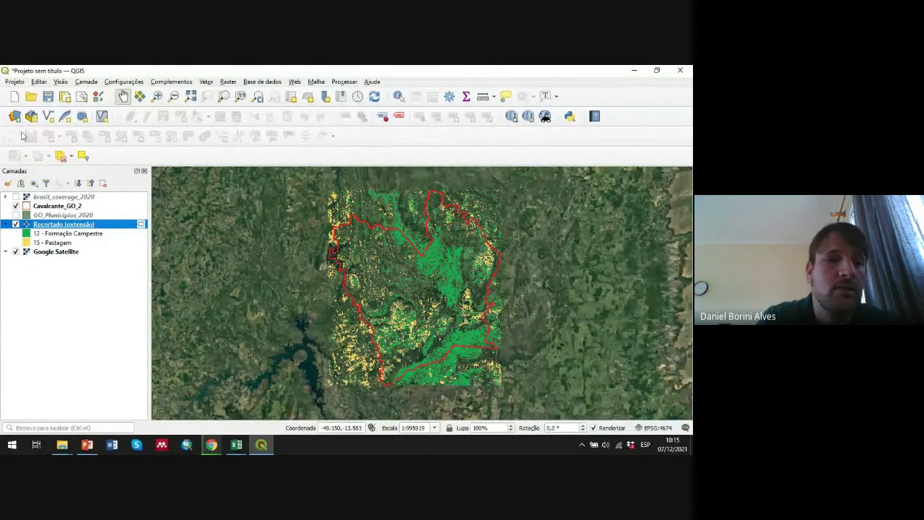
Create a new print layout titled mapa.
left_click(16, 81)
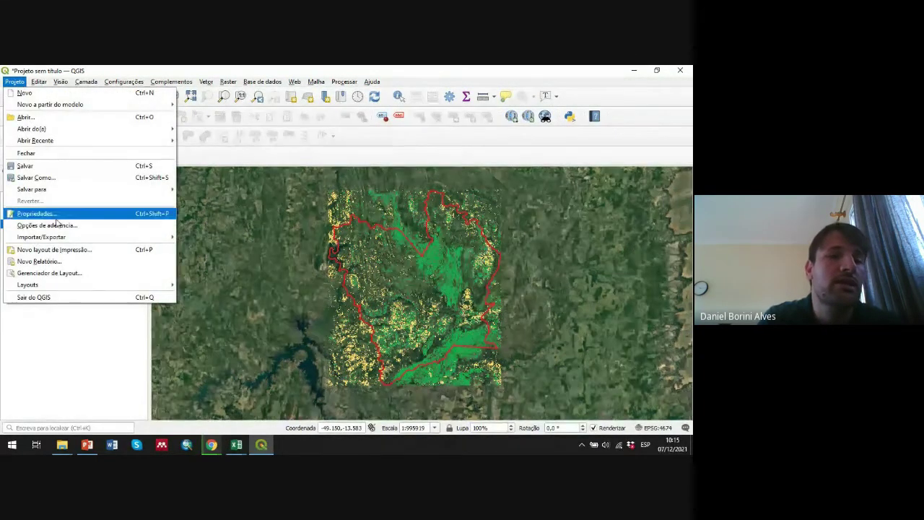
left_click(64, 253)
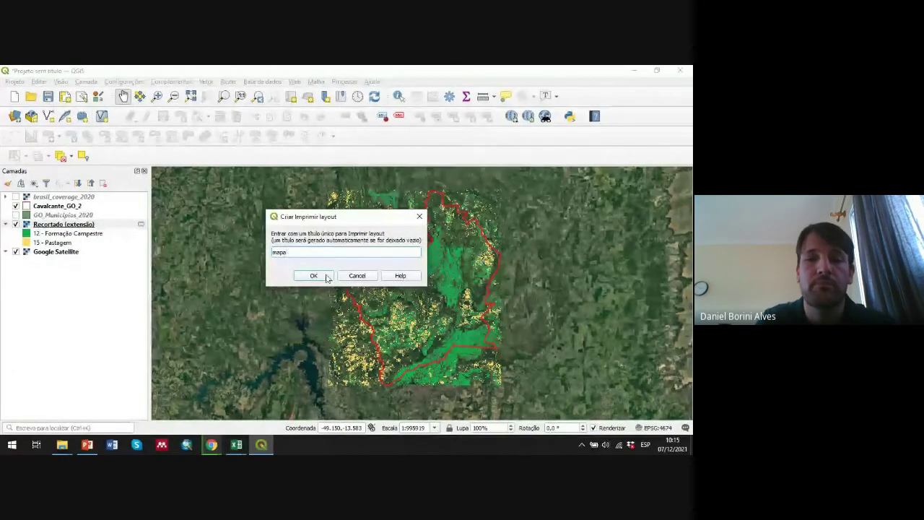
left_click(325, 275)
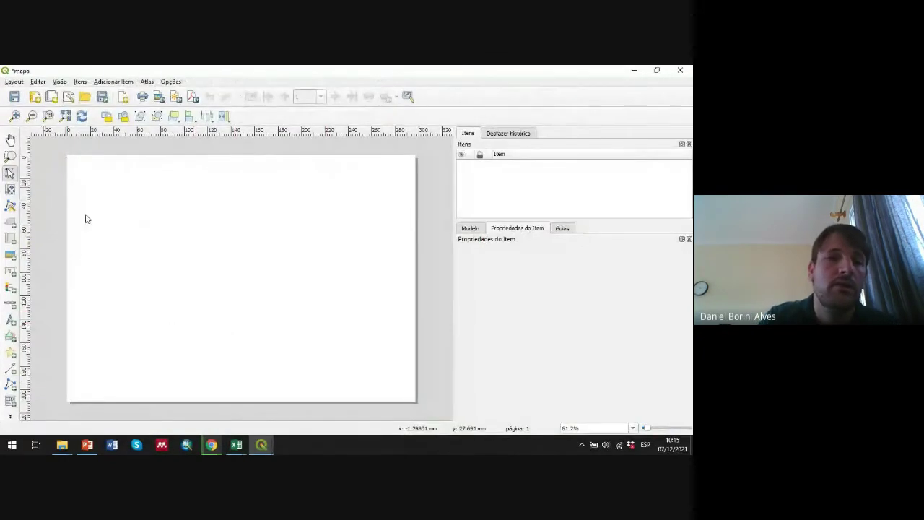
mouse_move(261, 444)
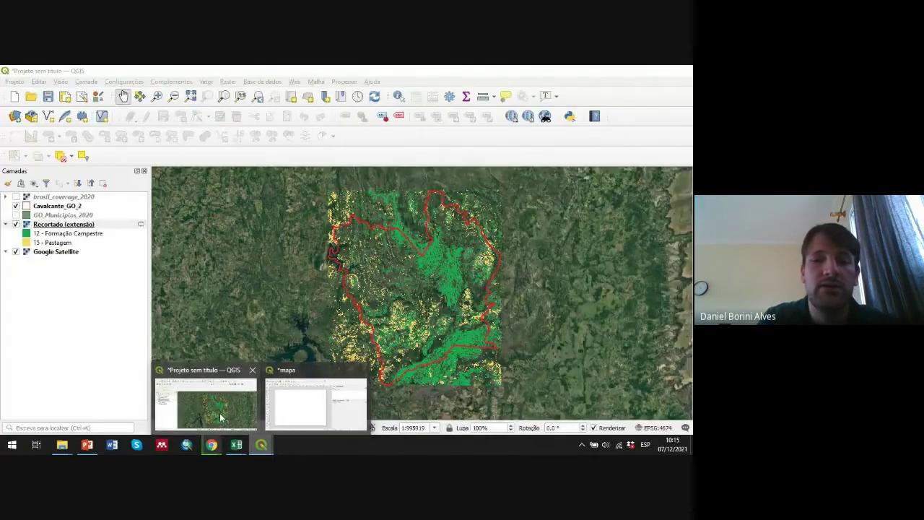
left_click(220, 413)
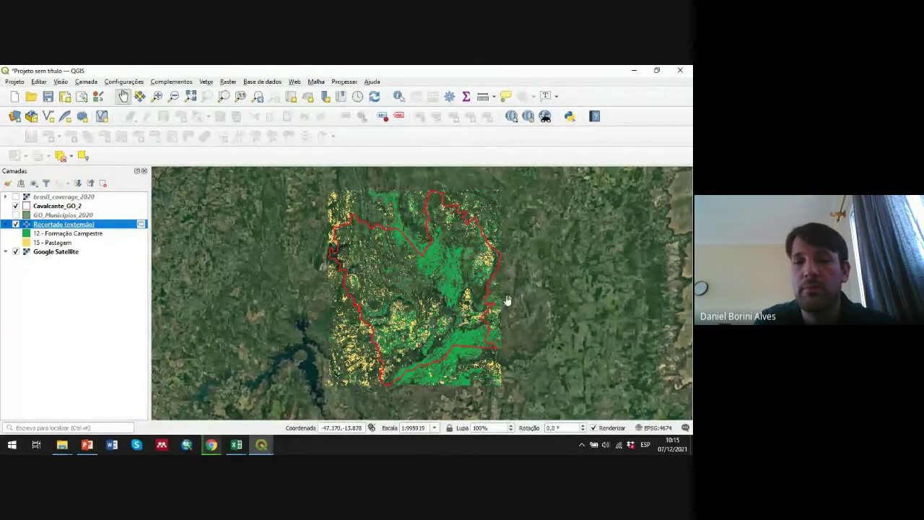
mouse_move(260, 444)
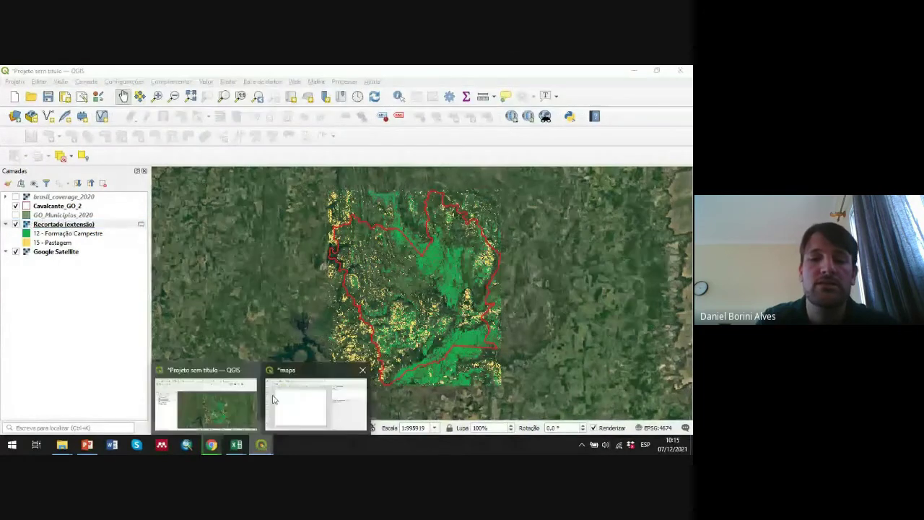
left_click(316, 406)
Insert one A4 portrait (Retrato) page at the end of the layout and remove the original landscape page.
scroll(260, 267, "down", 1)
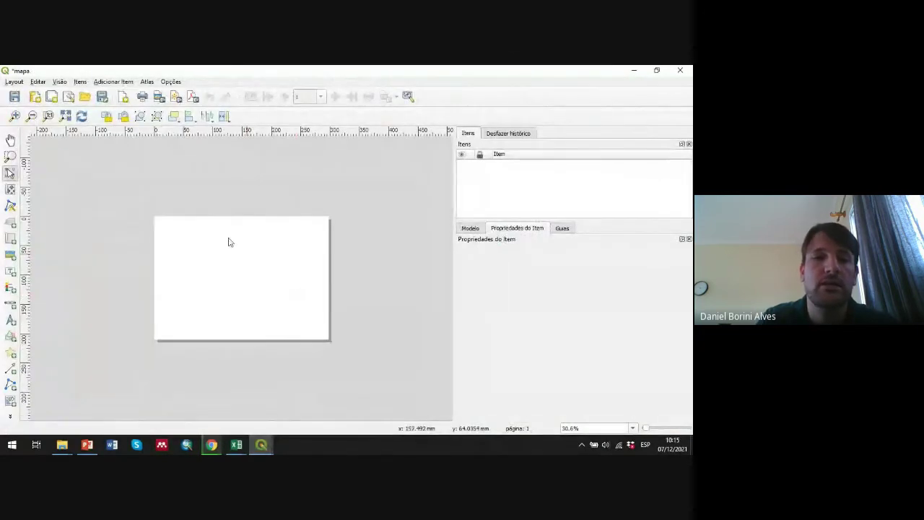
left_click(123, 98)
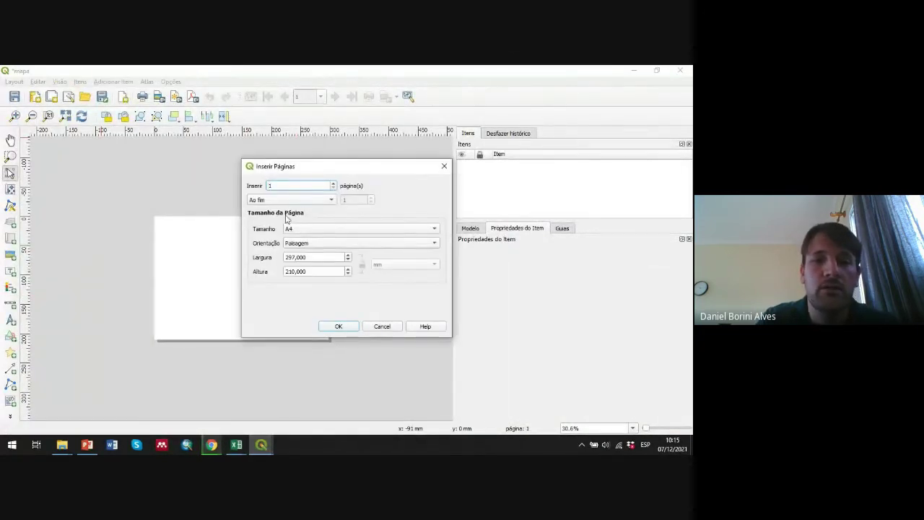
left_click(303, 244)
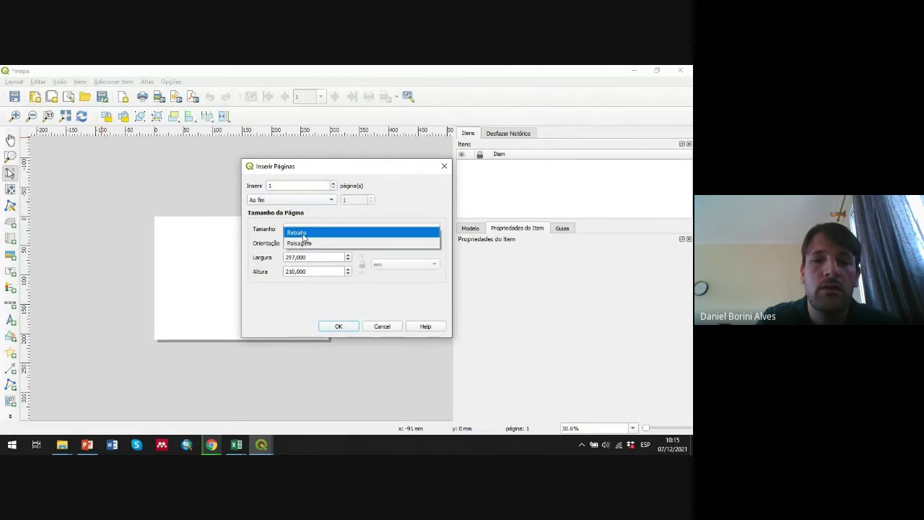
left_click(304, 233)
left_click(339, 326)
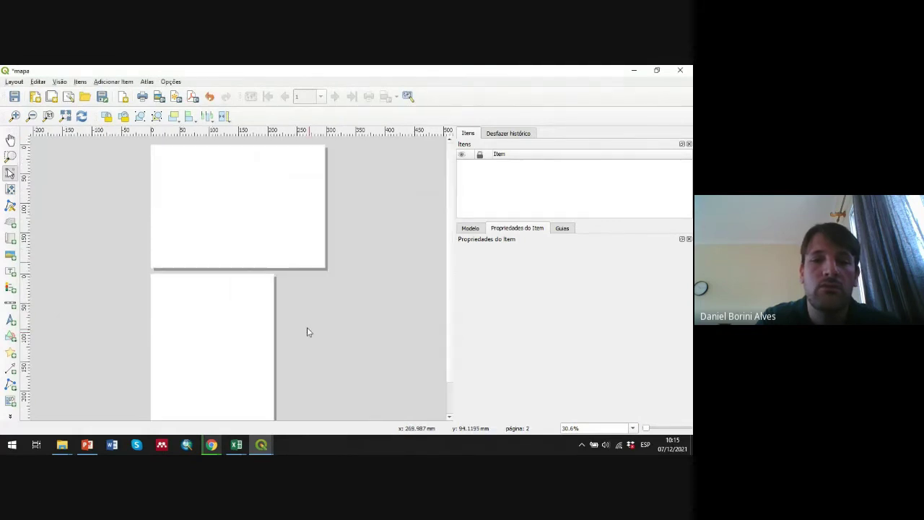
right_click(261, 206)
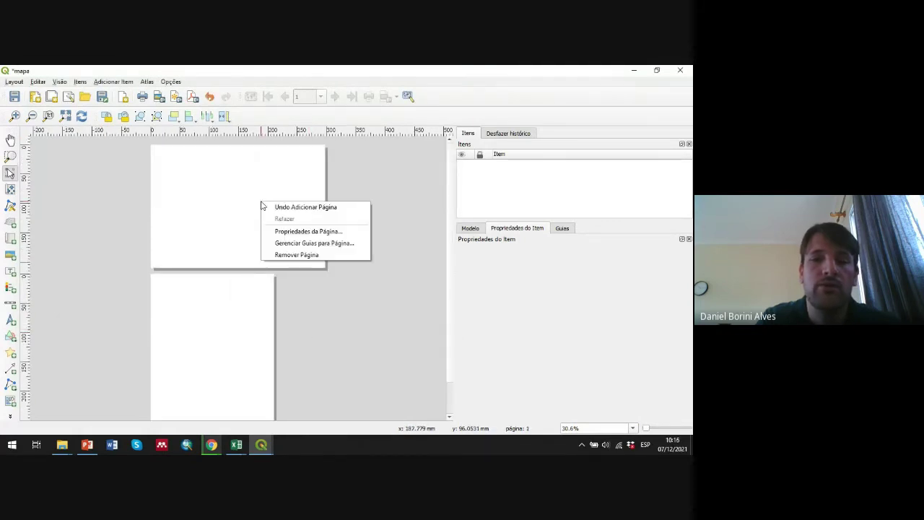
left_click(300, 256)
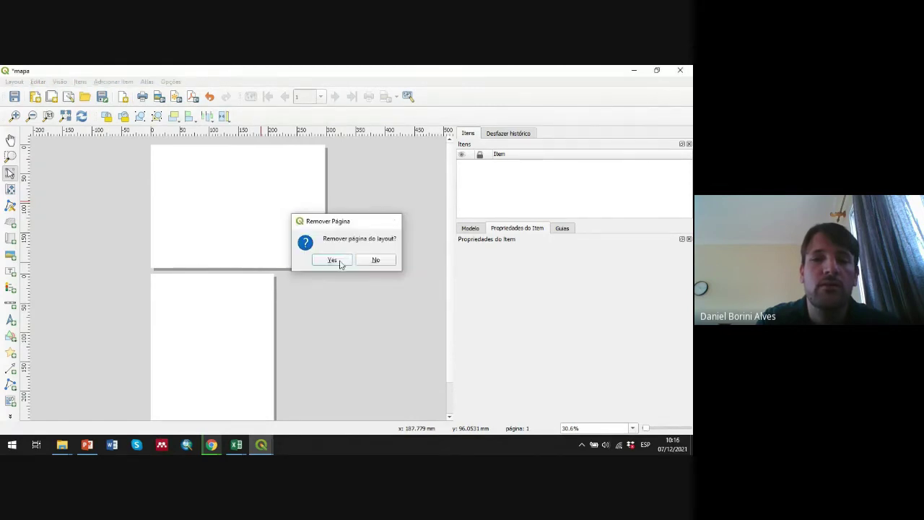
left_click(338, 262)
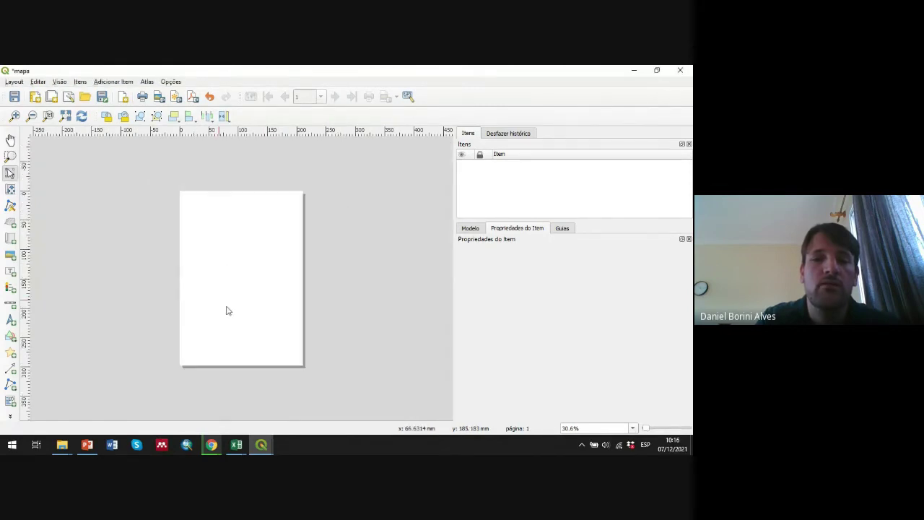
Add a map across the upper part of the portrait page and zoom its content to a scale of 737674.
left_click(108, 81)
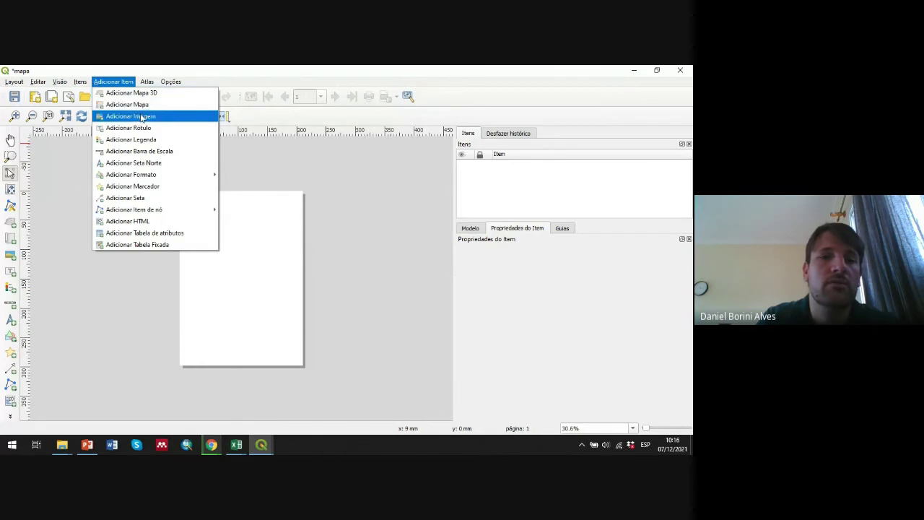
left_click(141, 107)
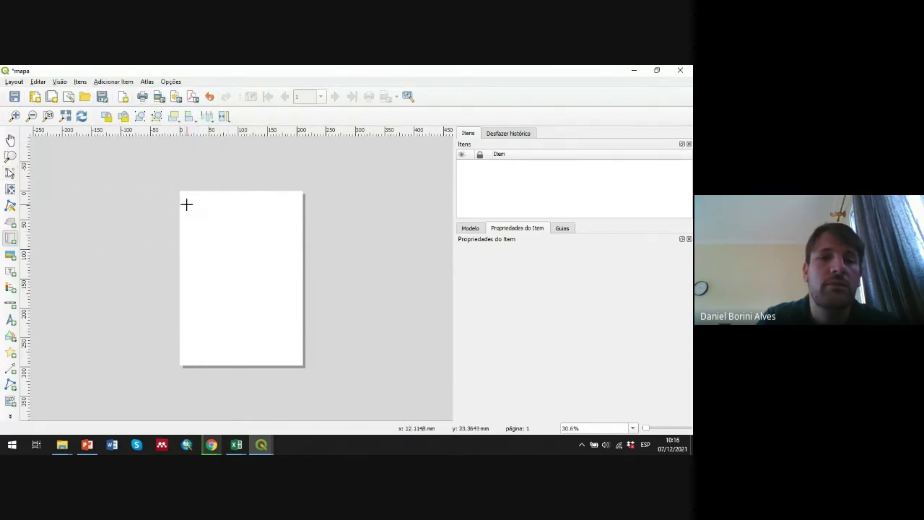
left_click_drag(186, 204, 297, 321)
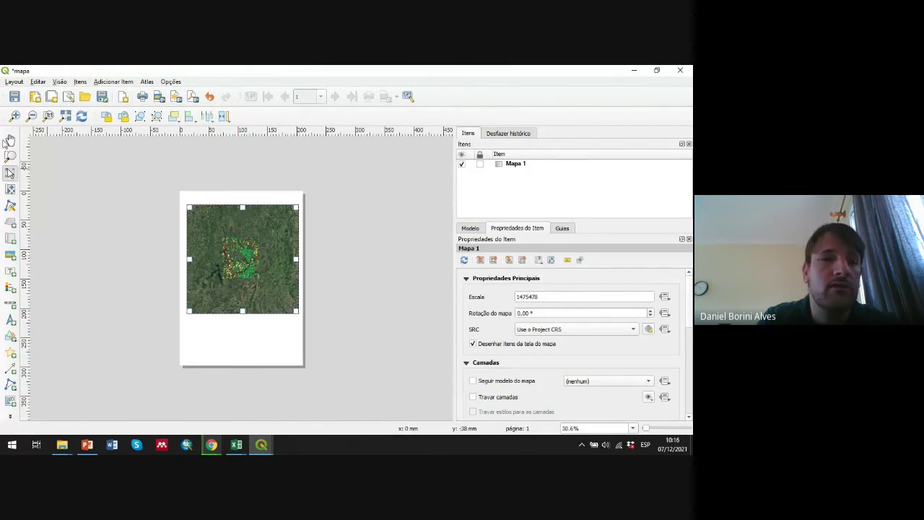
left_click(10, 189)
scroll(244, 265, "up", 1)
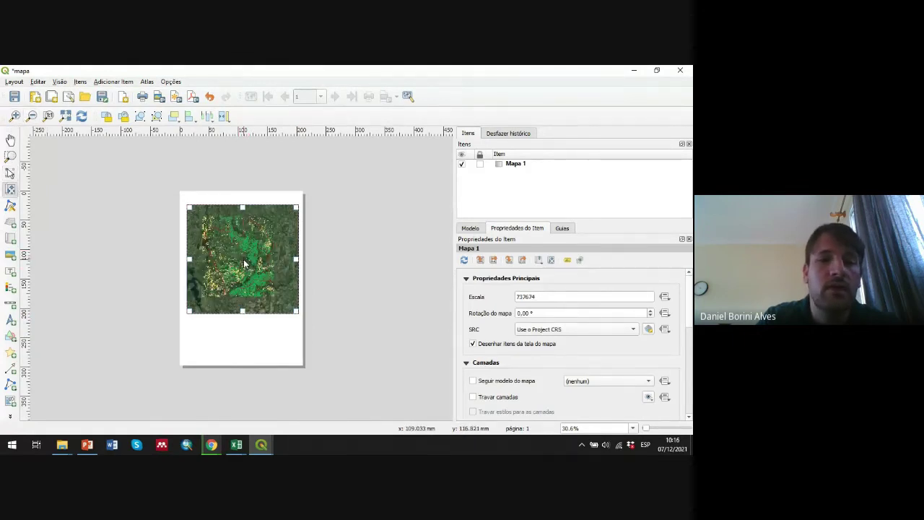
scroll(228, 255, "up", 1)
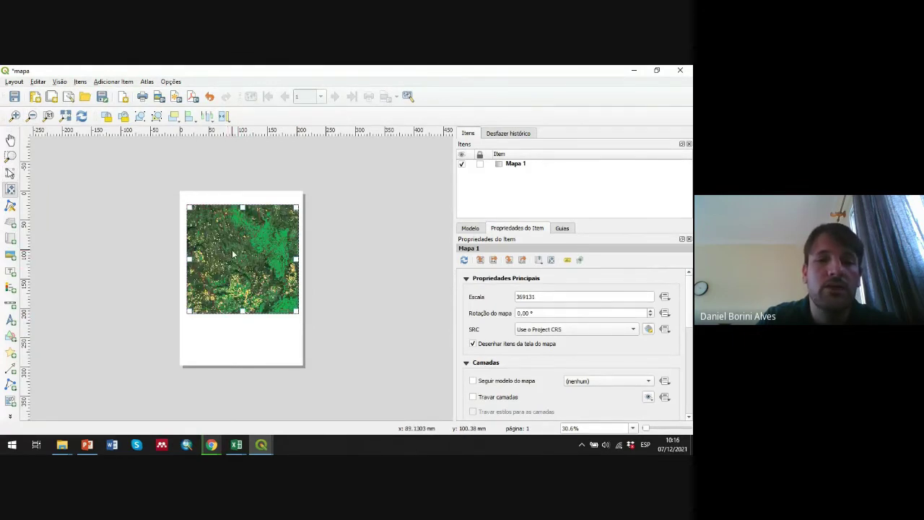
scroll(233, 254, "down", 1)
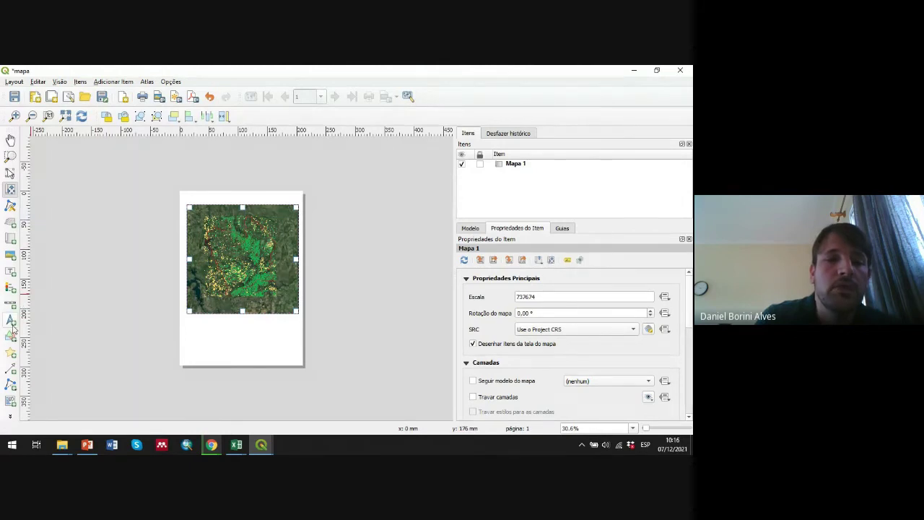
Switch to the Minicurso_Mapas_para_campo presentation in PowerPoint and look through the slides on the Cavalcante-GO example.
left_click(14, 81)
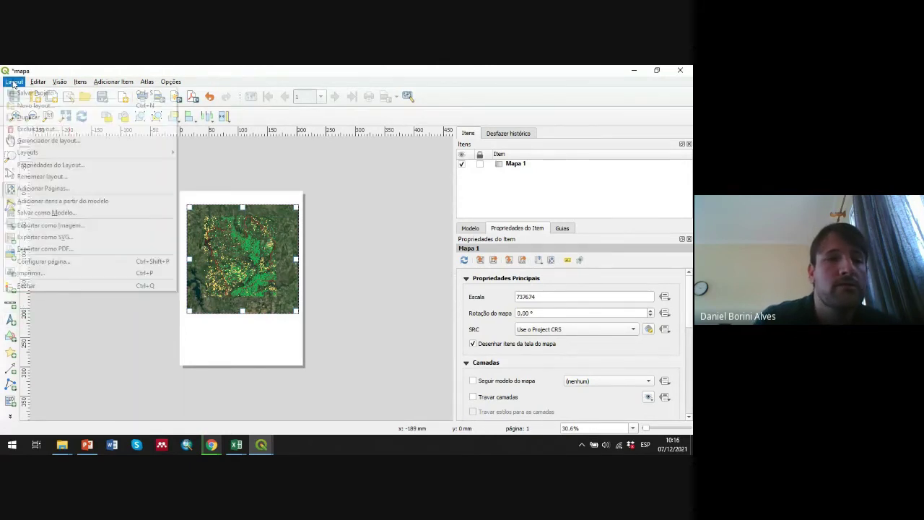
left_click(86, 444)
left_click(59, 283)
scroll(65, 260, "down", 2)
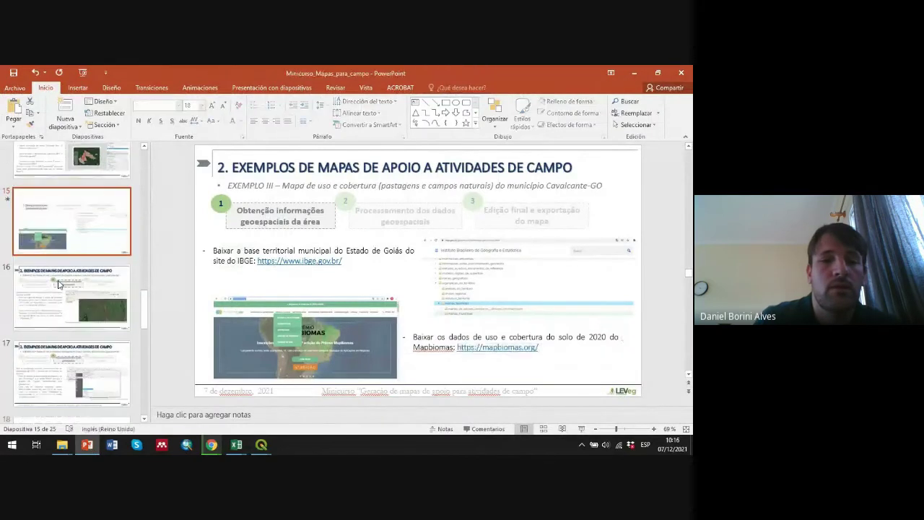
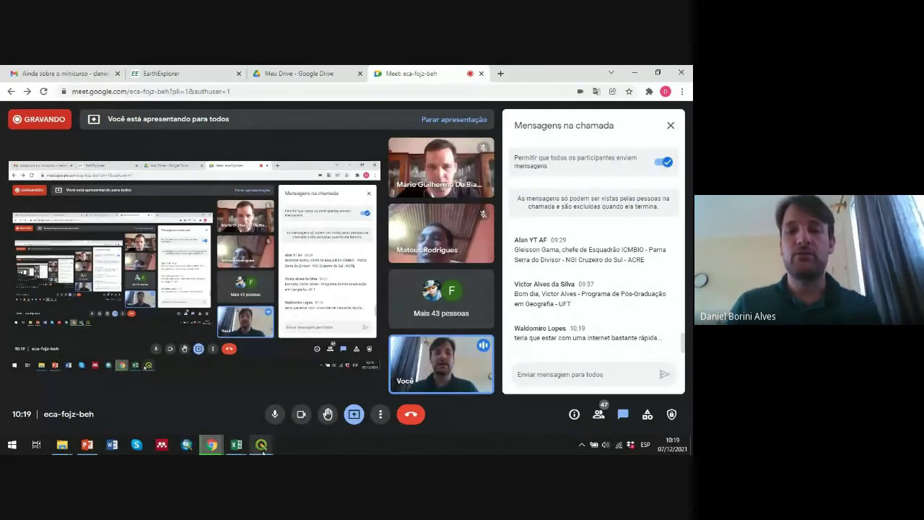
Return to QGIS, dismiss the presentation notification and close the mapa layout window.
mouse_move(261, 445)
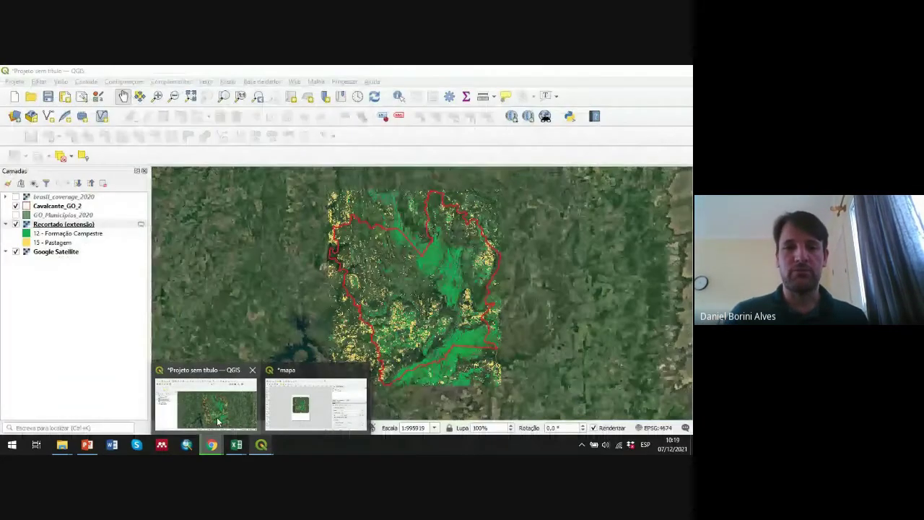
left_click(218, 421)
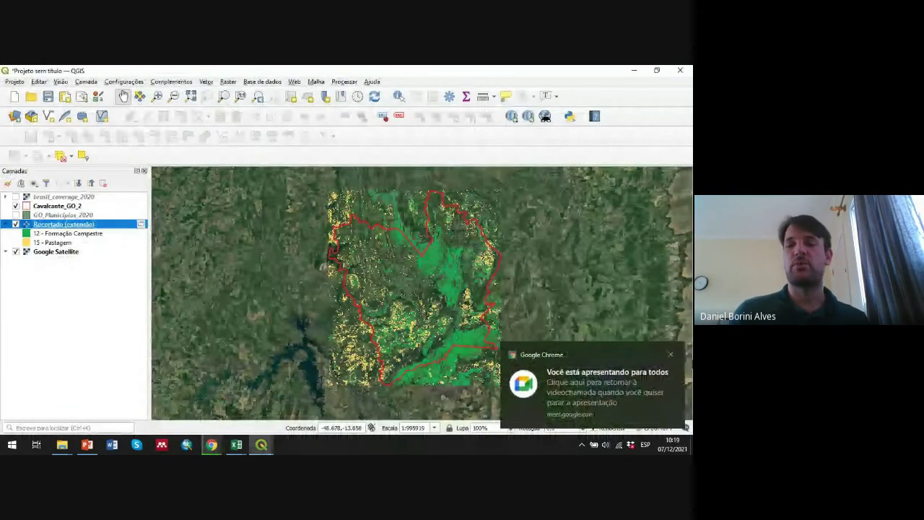
left_click(670, 356)
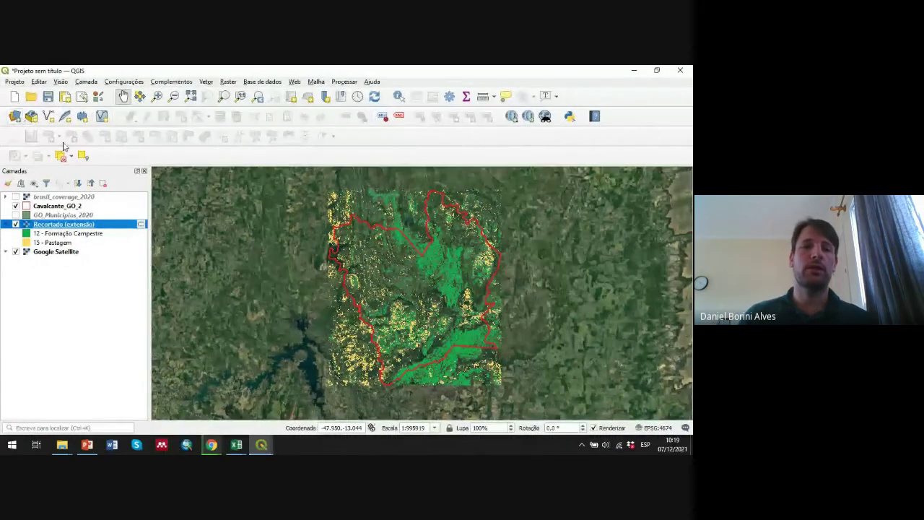
mouse_move(261, 445)
left_click(324, 409)
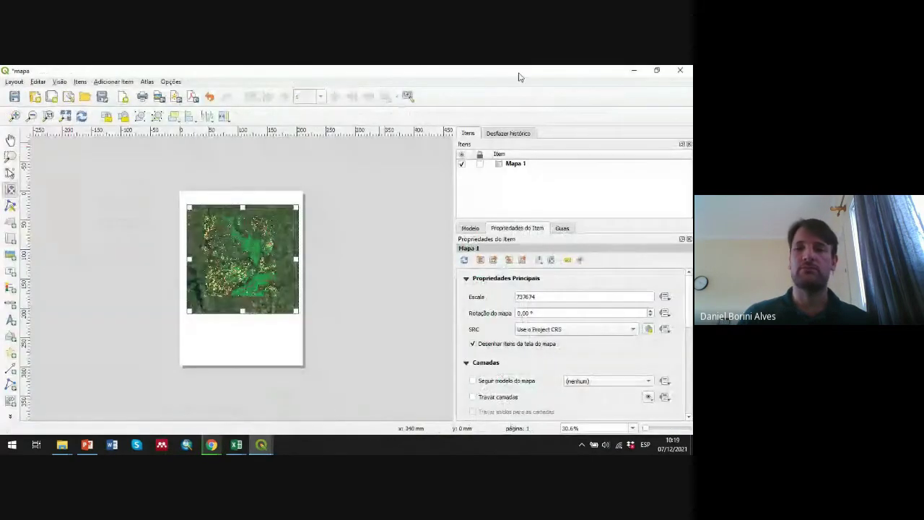
left_click(680, 71)
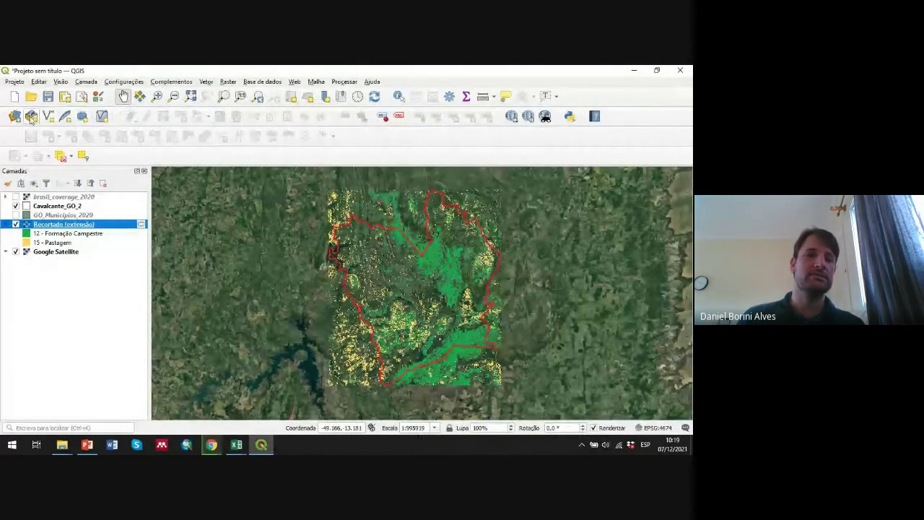
Start a new empty project, discarding the current project's temporary layers and unsaved changes.
left_click(14, 82)
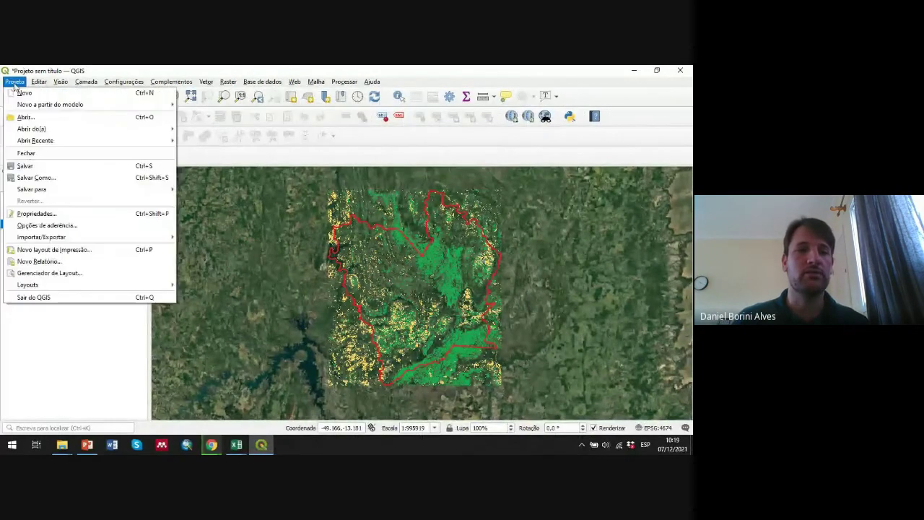
left_click(18, 93)
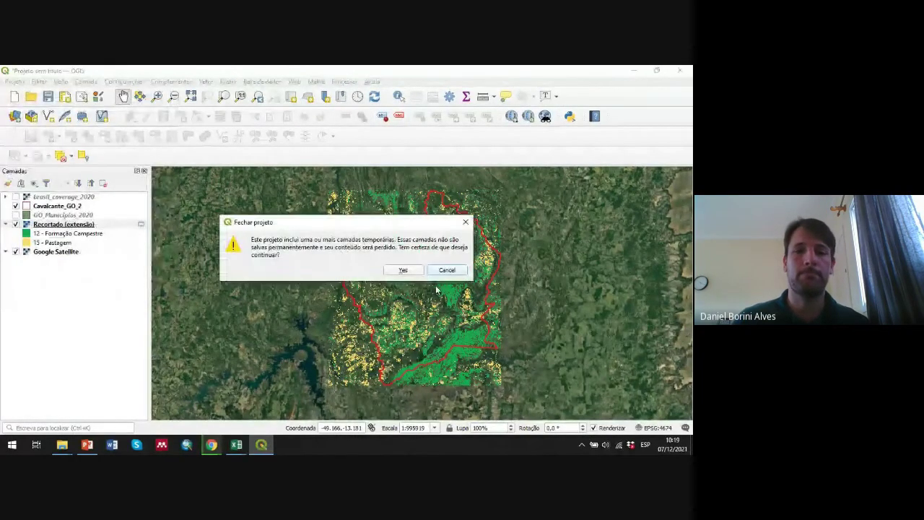
left_click(402, 269)
left_click(345, 265)
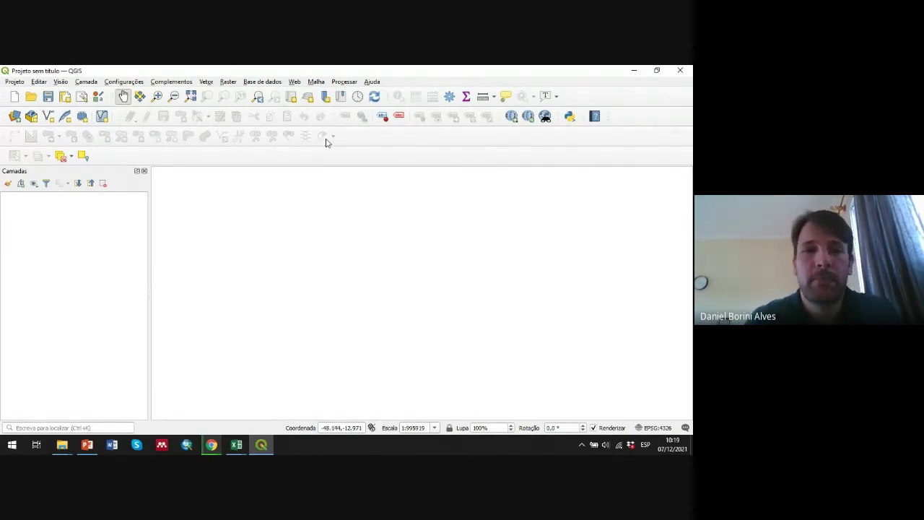
Add the Google Hybrid basemap from QuickMapServices to the empty project.
left_click(295, 81)
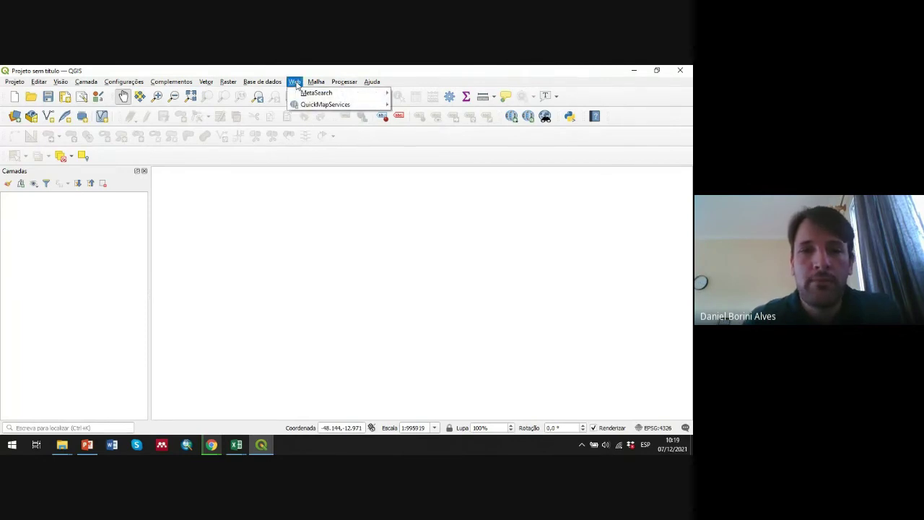
mouse_move(313, 108)
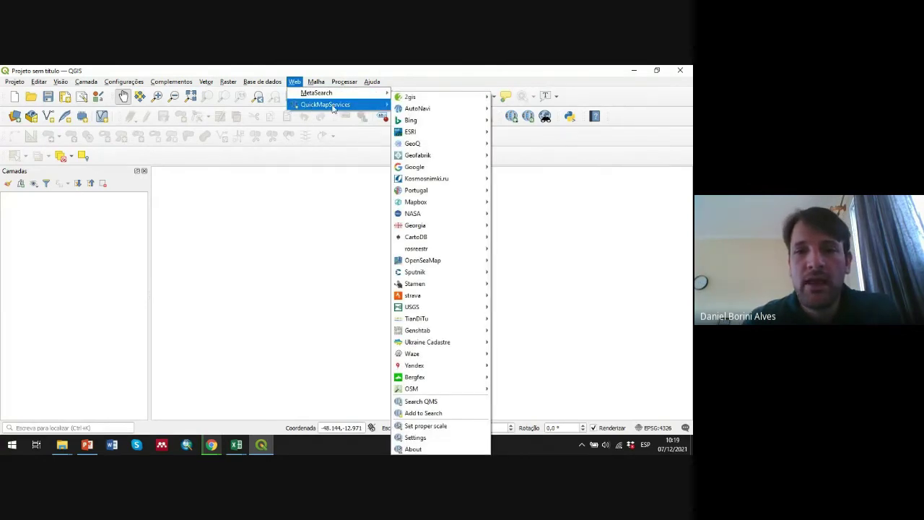
mouse_move(447, 167)
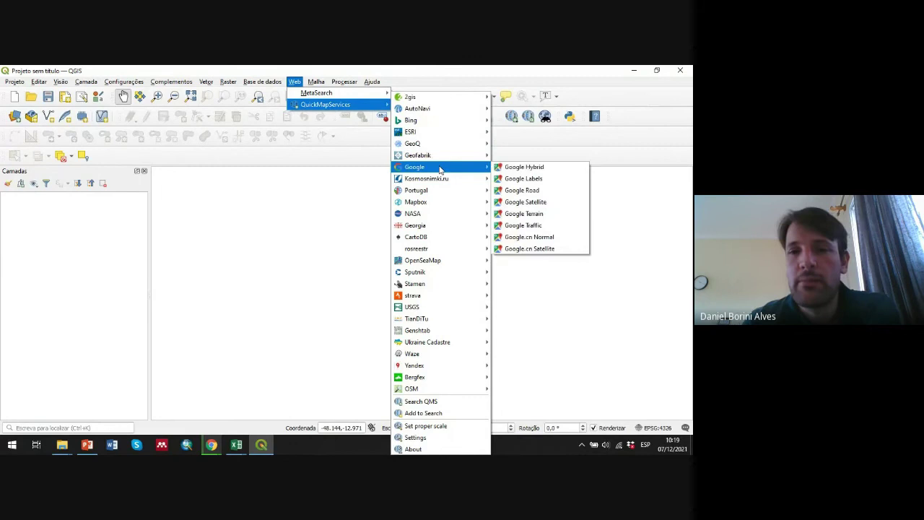
left_click(534, 167)
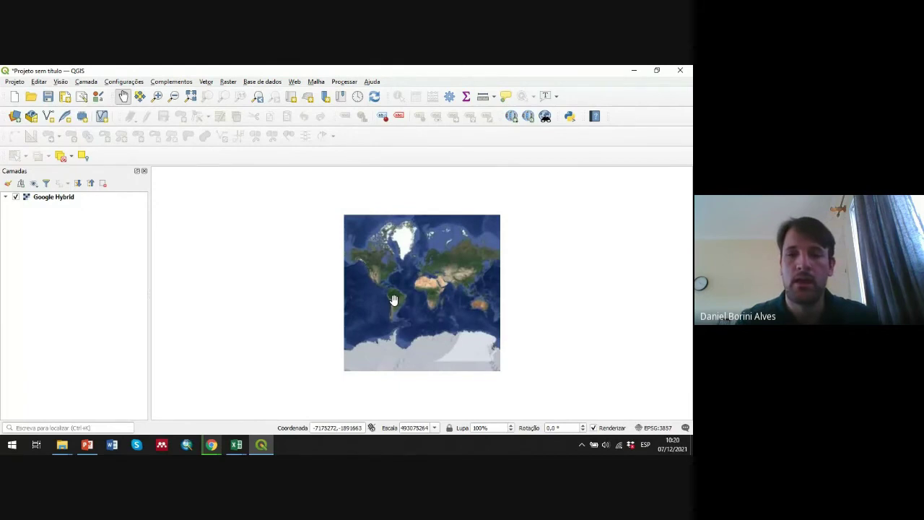
Zoom the map canvas from the world view in to the city of Rio Claro, at a scale of 1:120380.
scroll(395, 300, "up", 2)
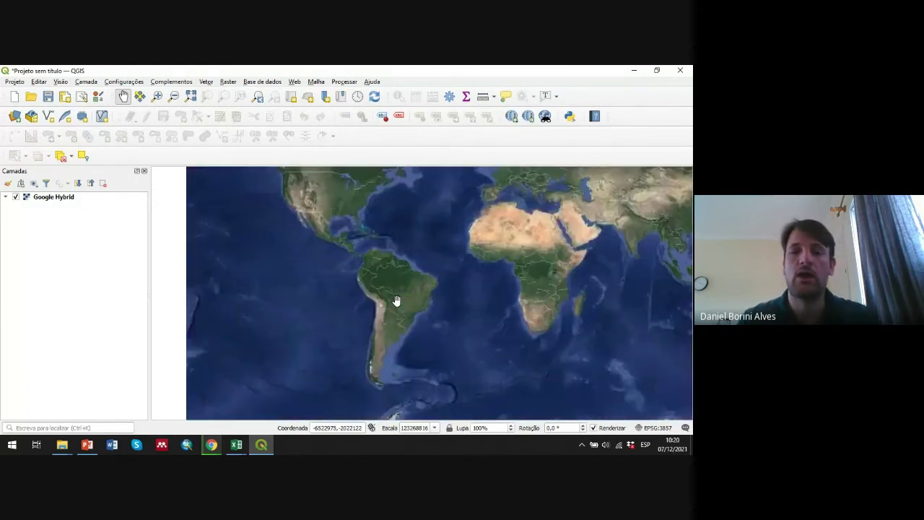
scroll(413, 293, "up", 2)
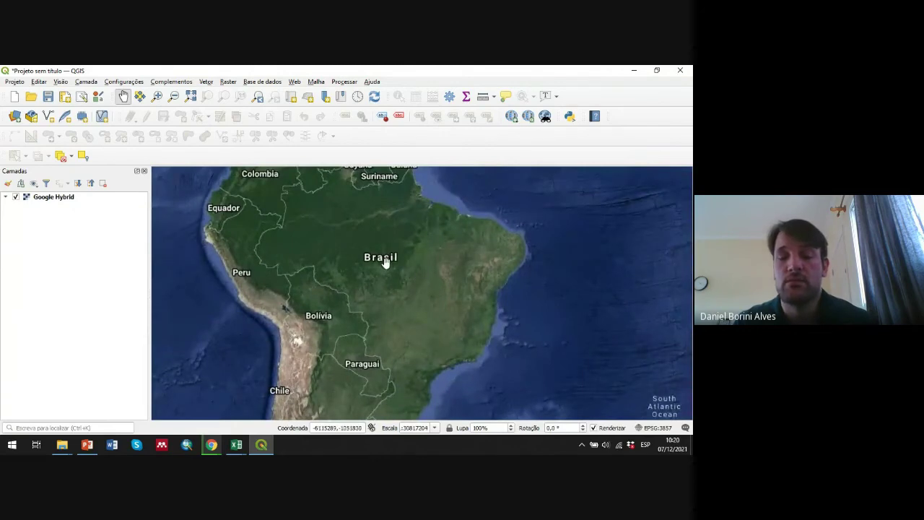
scroll(385, 262, "up", 1)
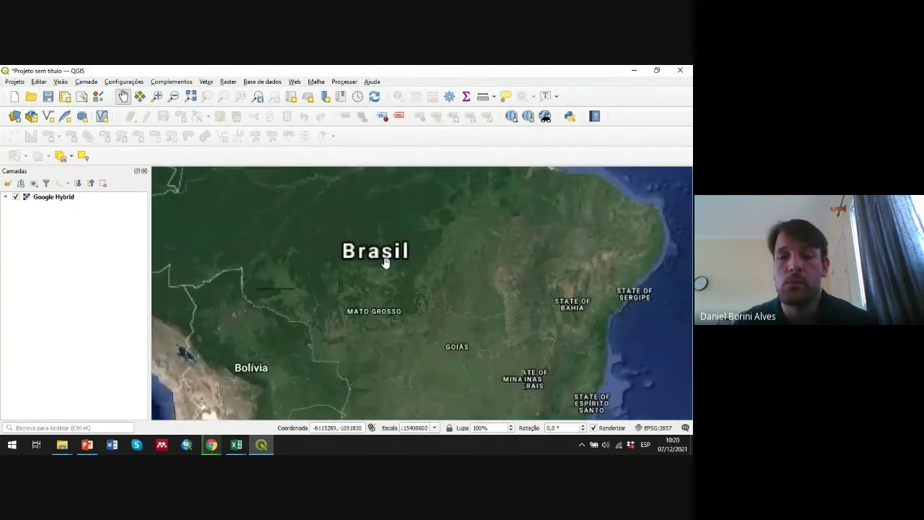
left_click_drag(452, 333, 425, 280)
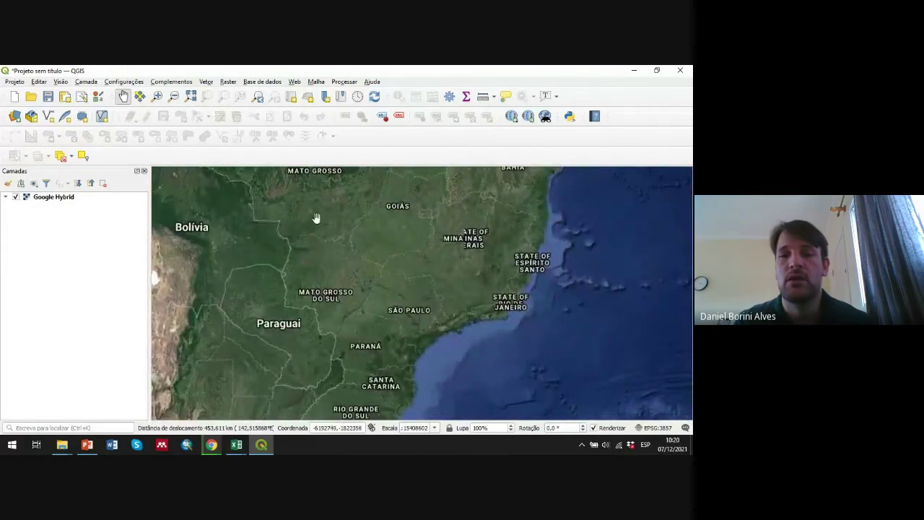
left_click_drag(315, 217, 340, 249)
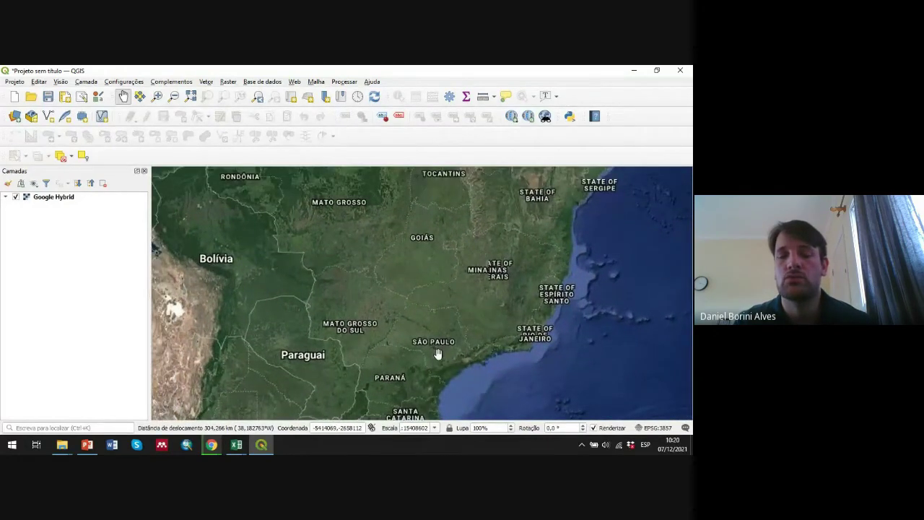
scroll(455, 352, "up", 1)
scroll(428, 299, "up", 1)
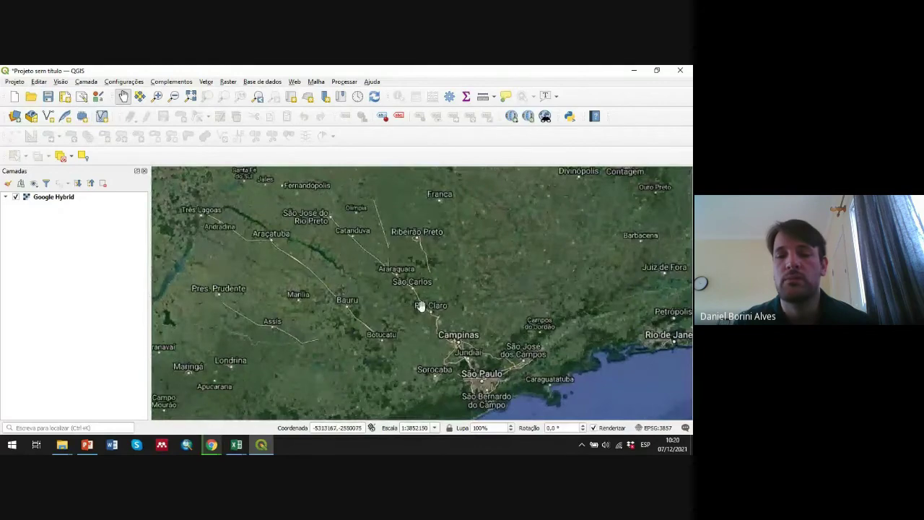
scroll(427, 308, "up", 1)
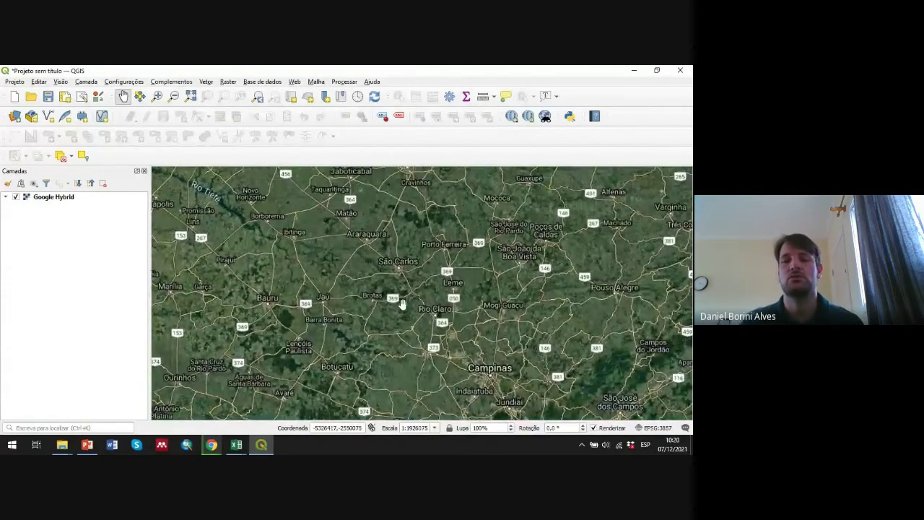
scroll(441, 319, "up", 1)
left_click_drag(550, 402, 442, 330)
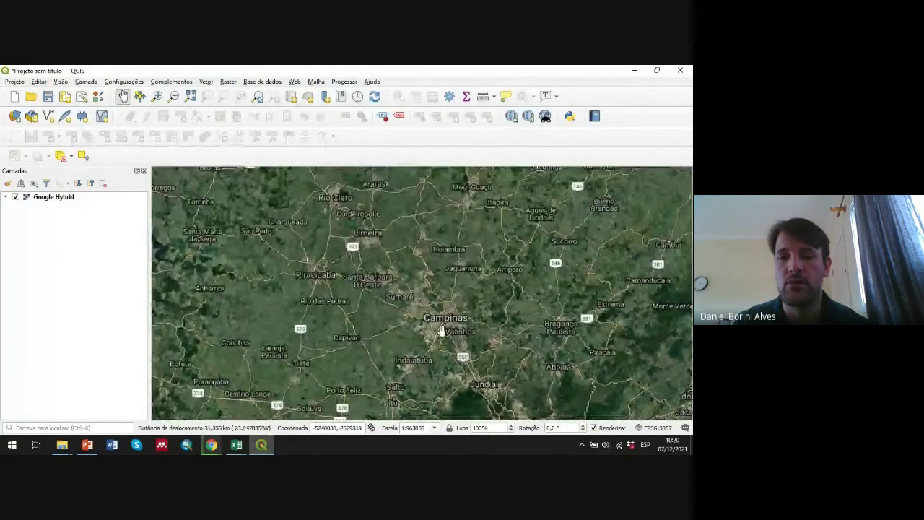
scroll(398, 289, "up", 1)
scroll(402, 264, "up", 1)
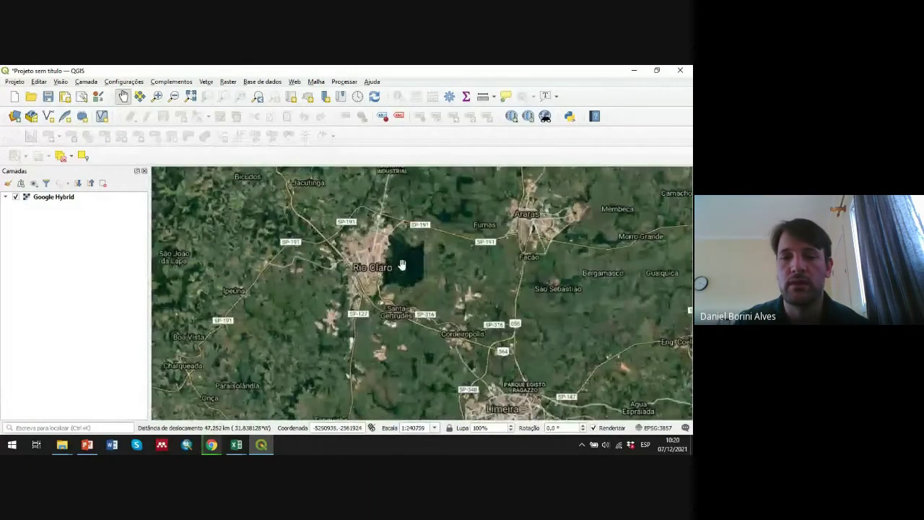
scroll(381, 261, "up", 1)
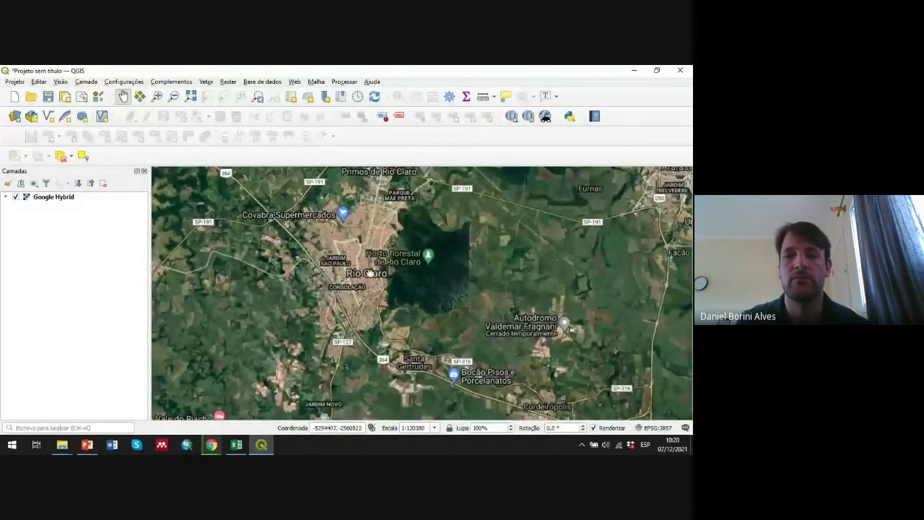
left_click_drag(373, 270, 394, 297)
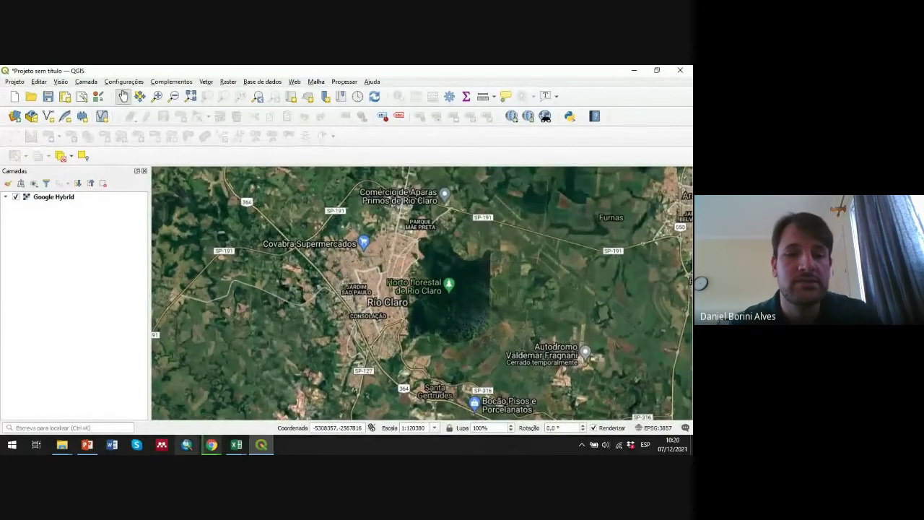
Switch to the PowerPoint presentation, review the print layout instruction on the practical activity slide, and return to QGIS.
left_click(88, 446)
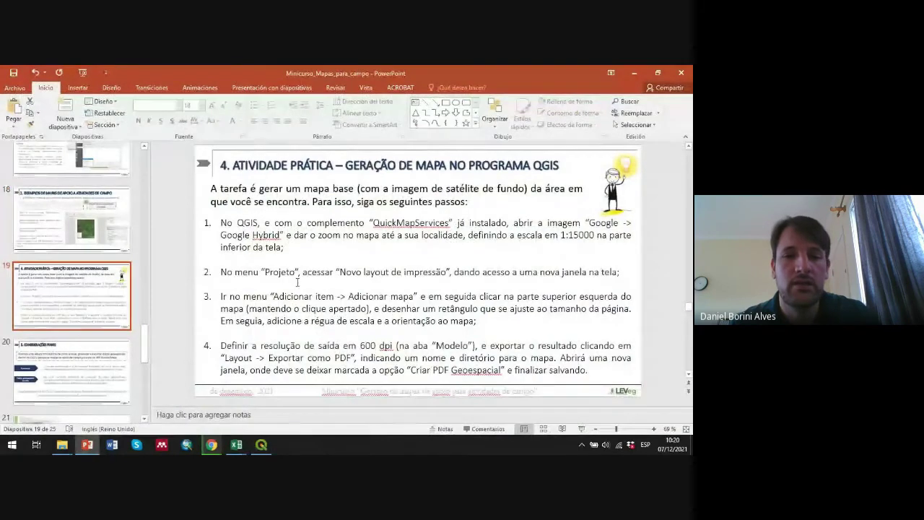
left_click_drag(255, 273, 480, 272)
left_click(475, 271)
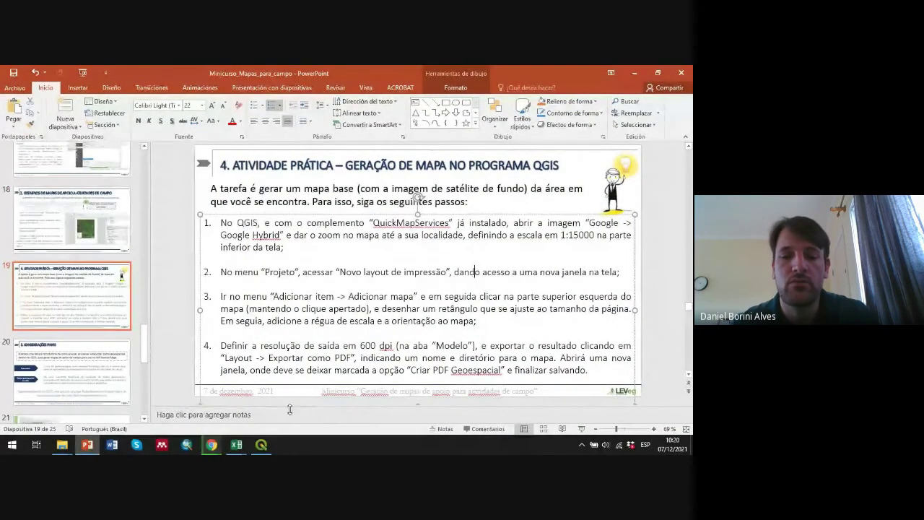
left_click(261, 449)
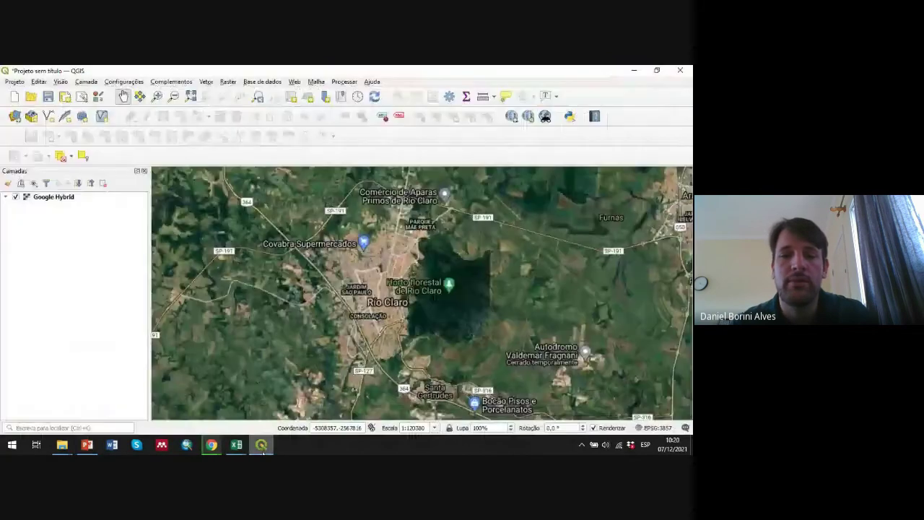
Create a new print layout titled mapa_teste.
left_click(14, 82)
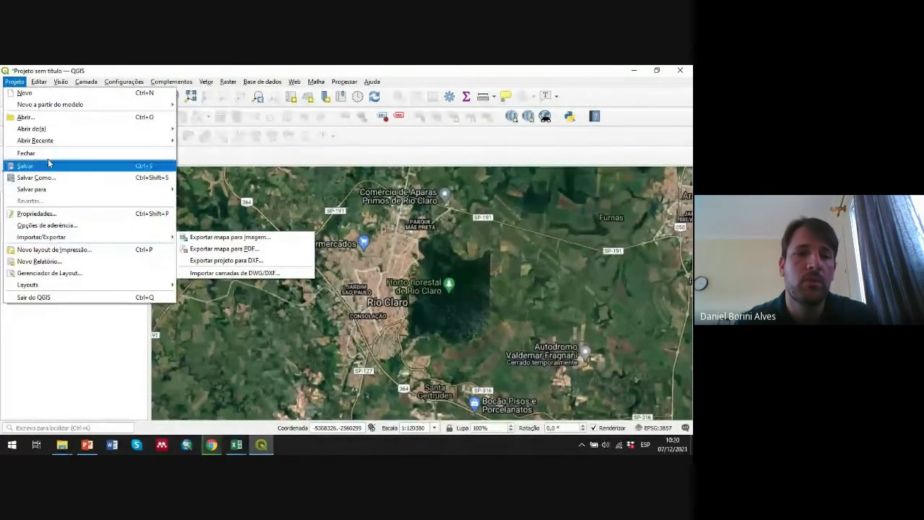
left_click(52, 249)
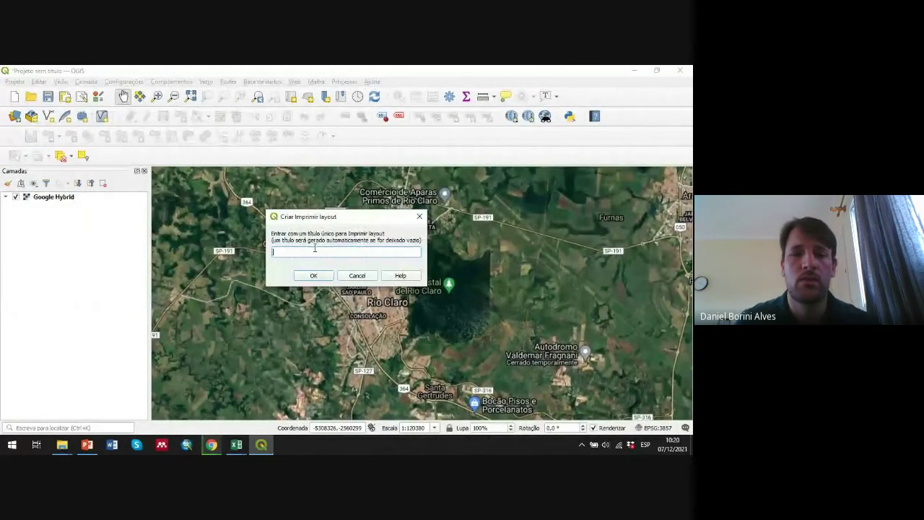
type("mapa_")
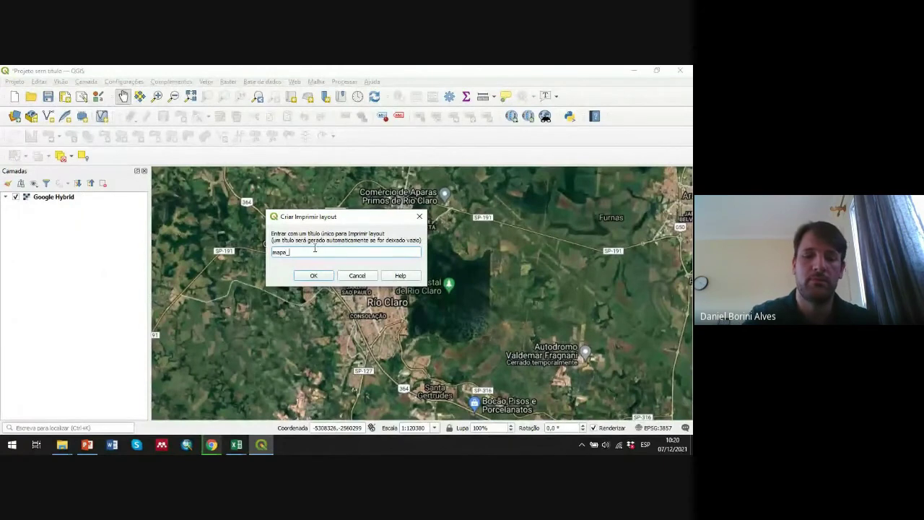
type("teste")
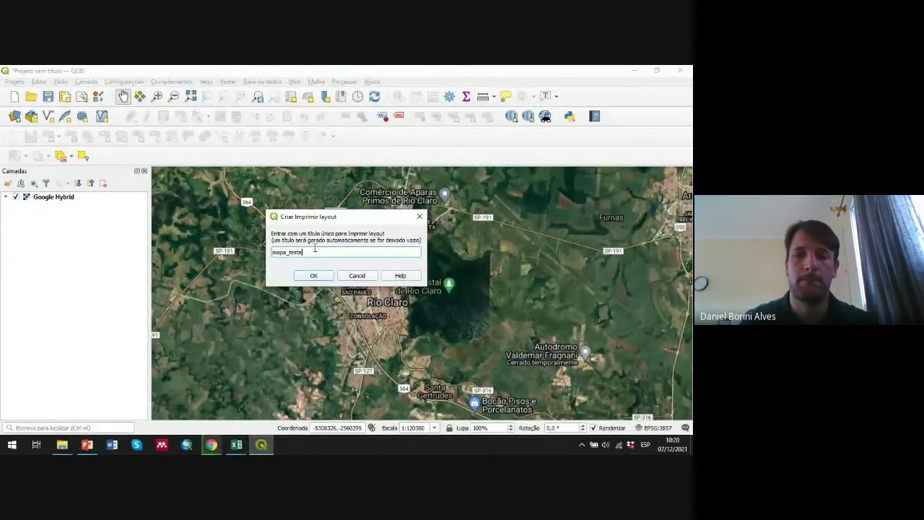
key("Return")
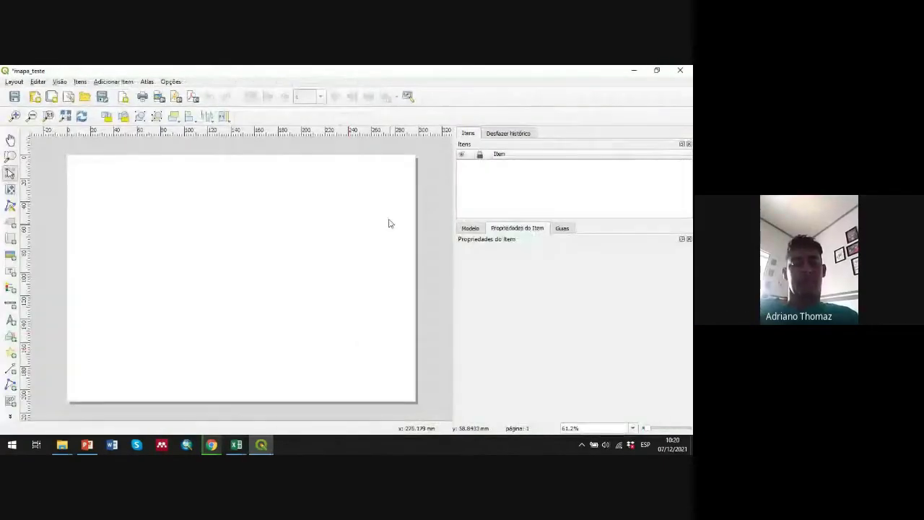
Add a map to the layout that fills almost the whole landscape page.
left_click(112, 82)
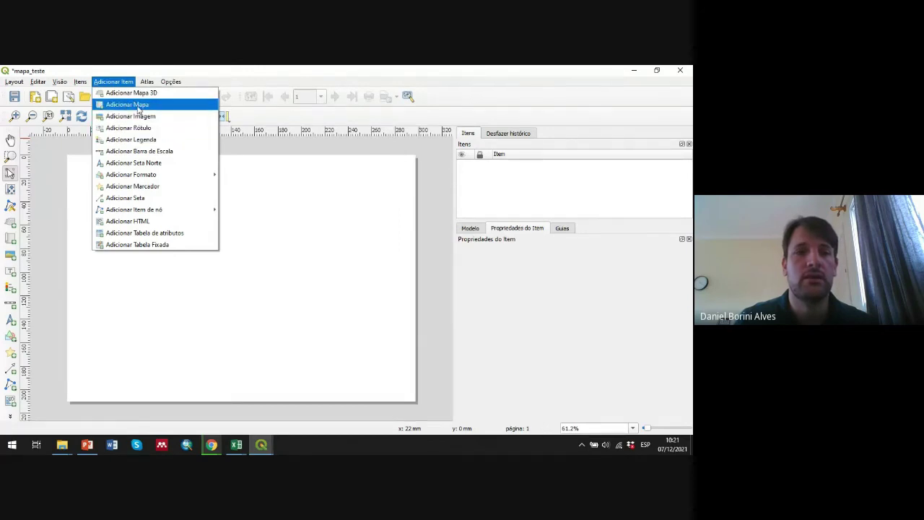
left_click(138, 106)
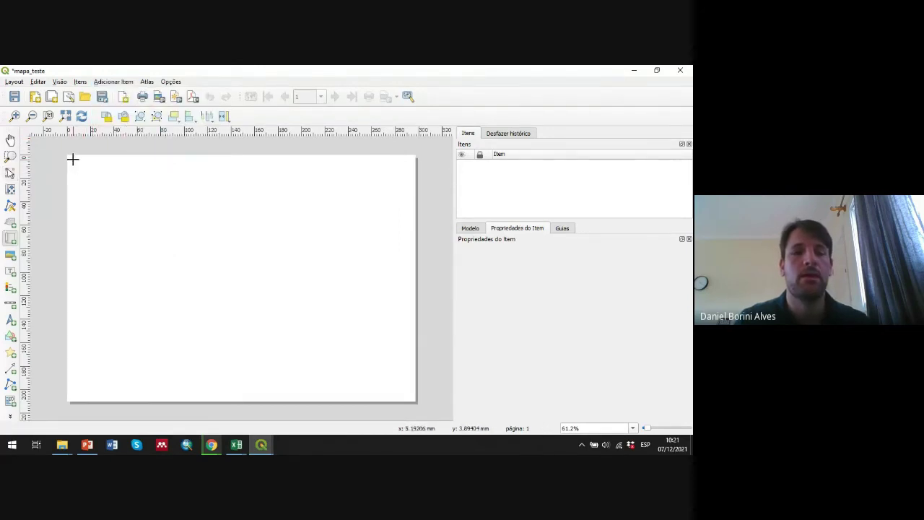
left_click_drag(70, 159, 412, 398)
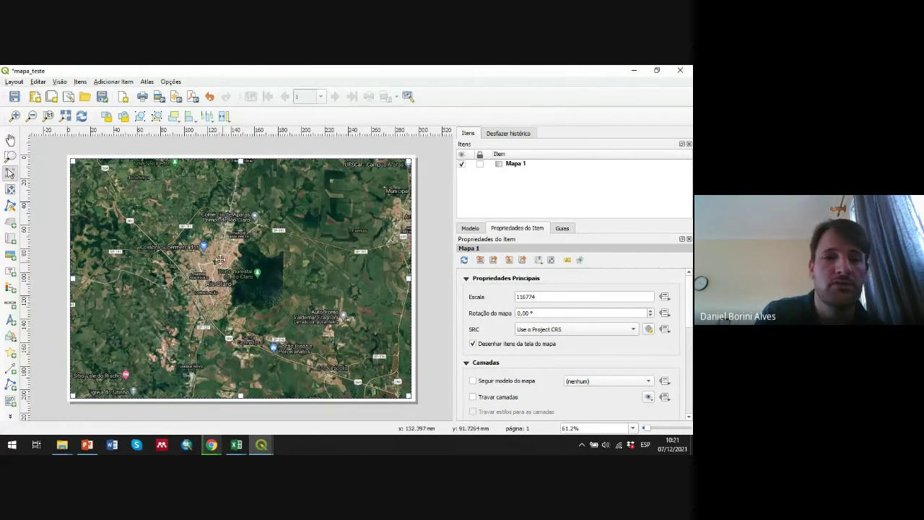
Zoom the map's content in on the eastern side of Rio Claro and set its scale to 15000.
left_click(10, 190)
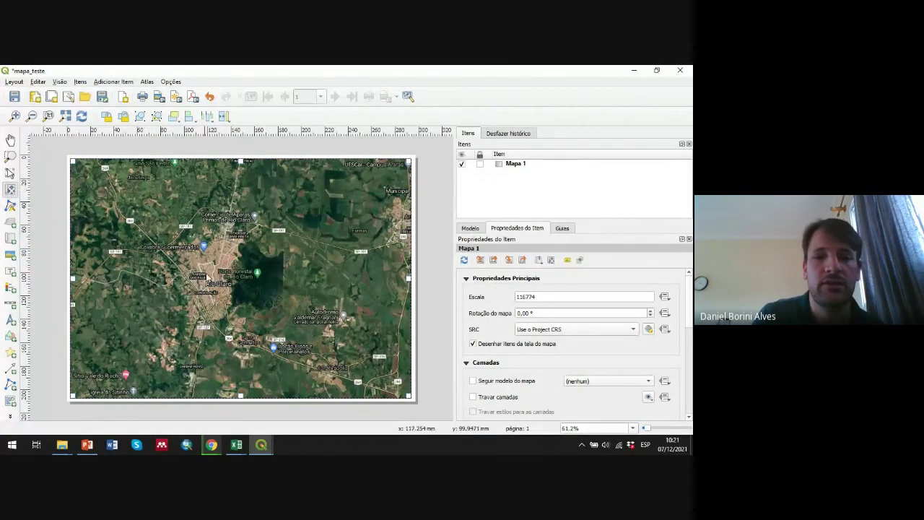
scroll(233, 275, "up", 1)
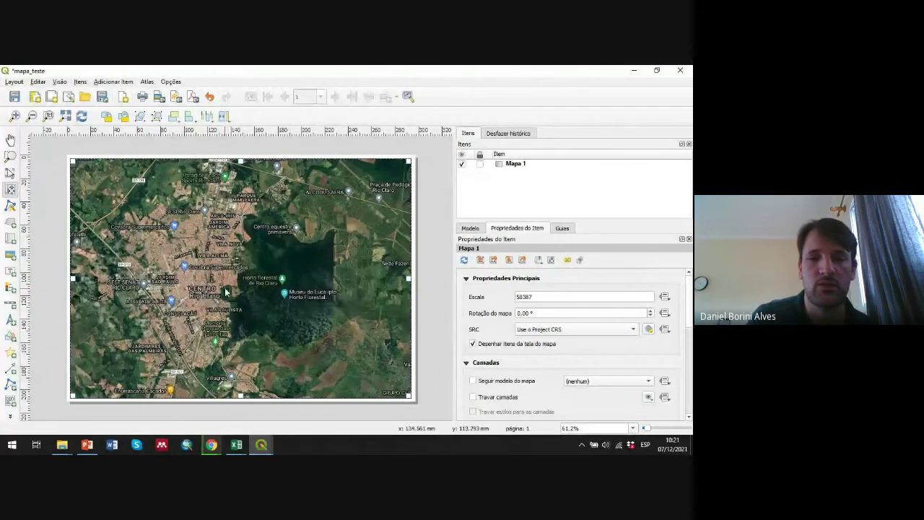
scroll(225, 292, "up", 2)
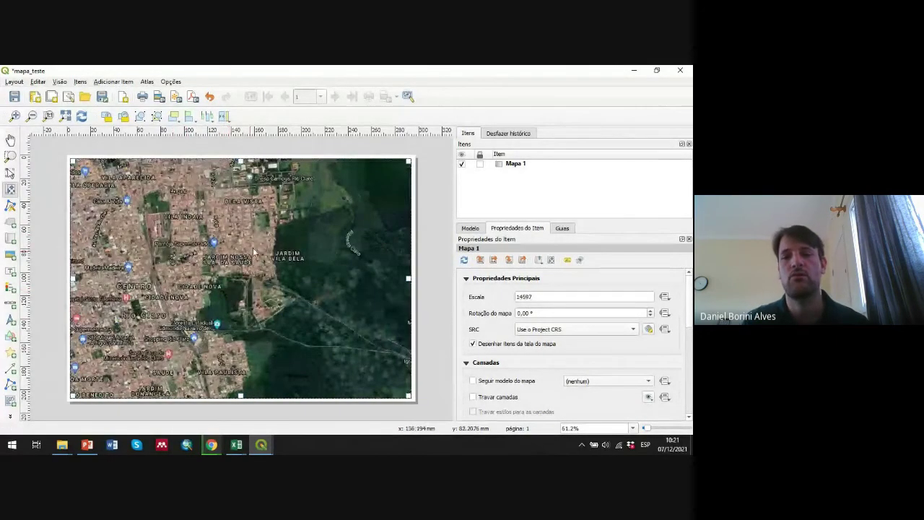
double_click(525, 296)
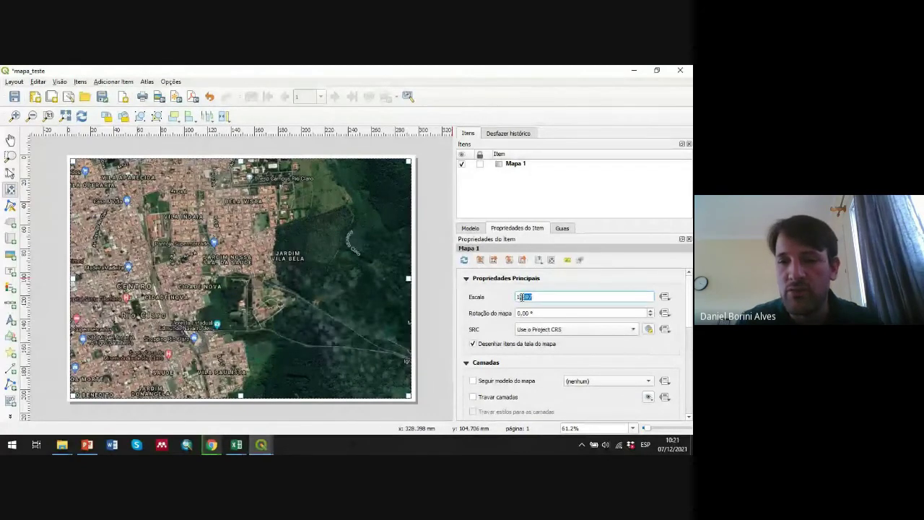
left_click(536, 296)
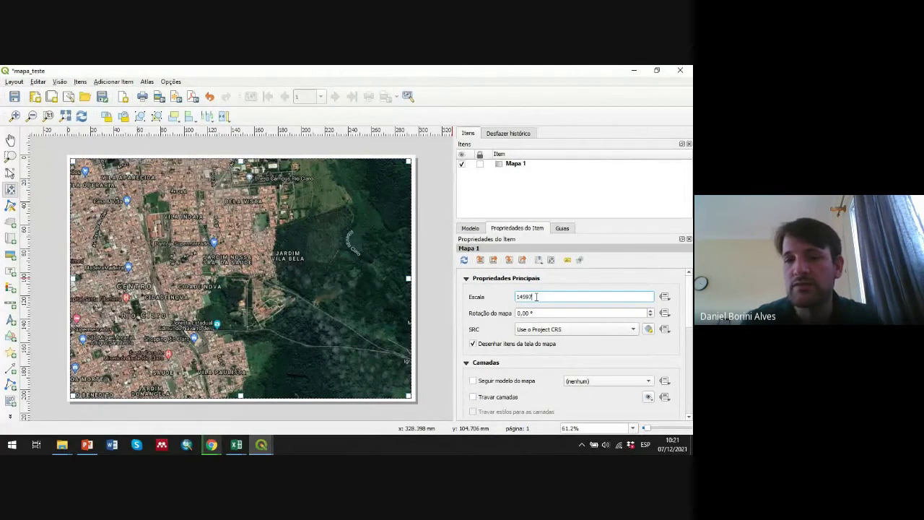
type("5000")
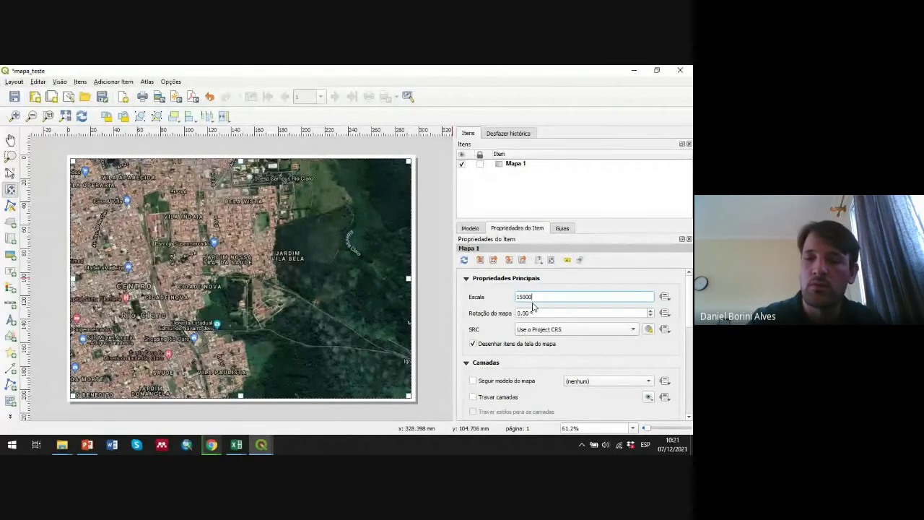
key("Return")
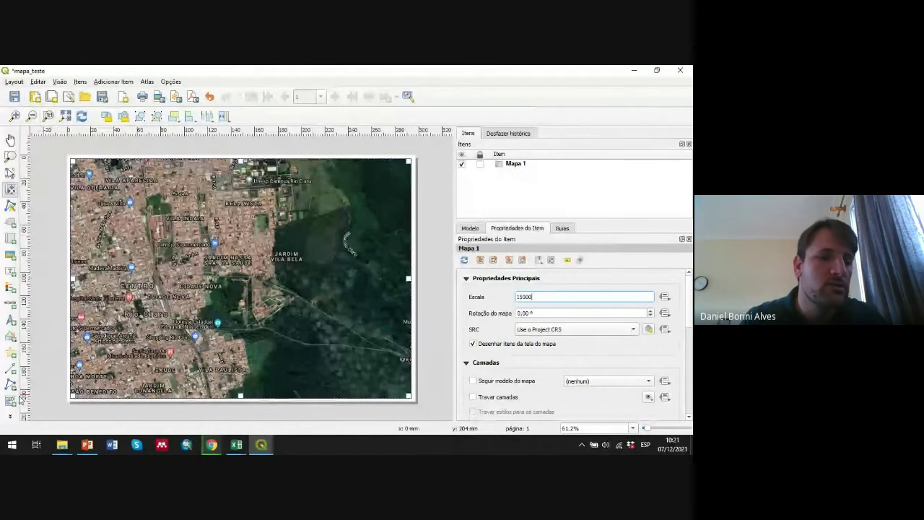
Add a scale bar over the lower-right corner of the map.
left_click(11, 306)
left_click_drag(334, 372, 393, 391)
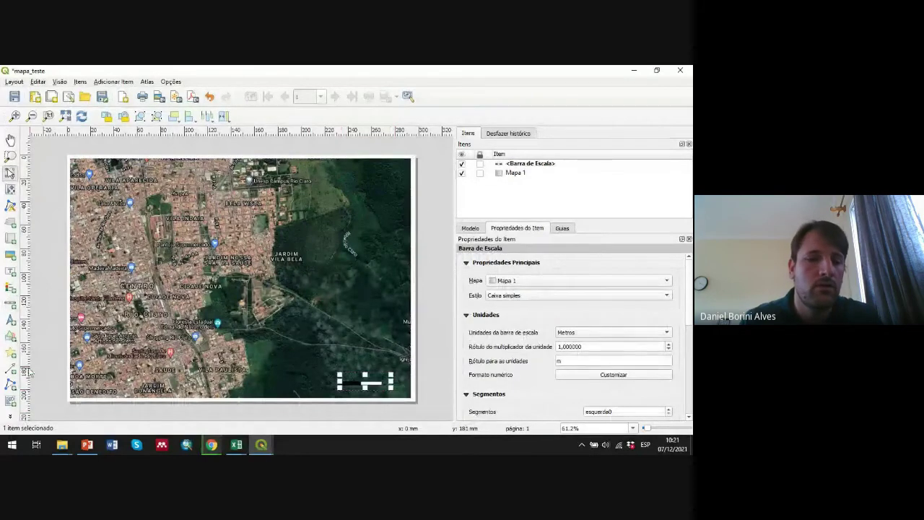
Add a north arrow to the layout just above the scale bar on the map.
left_click(10, 320)
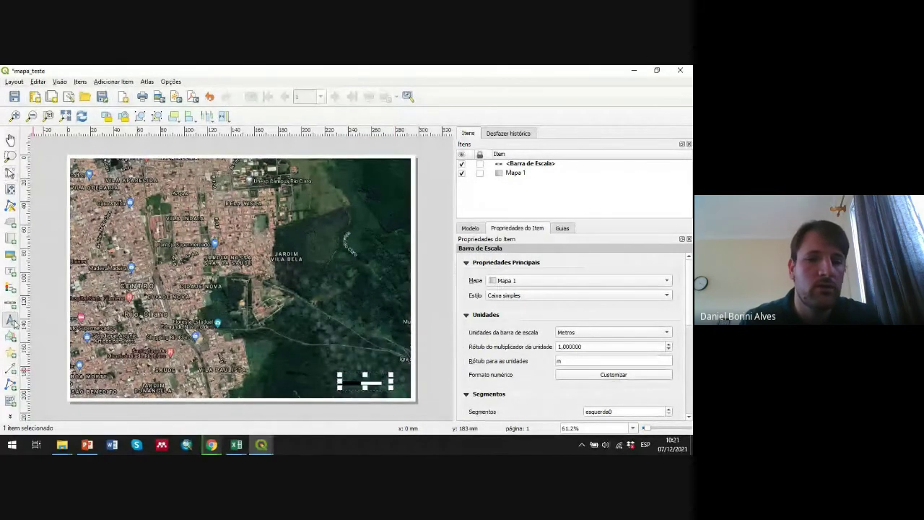
left_click_drag(358, 344, 373, 363)
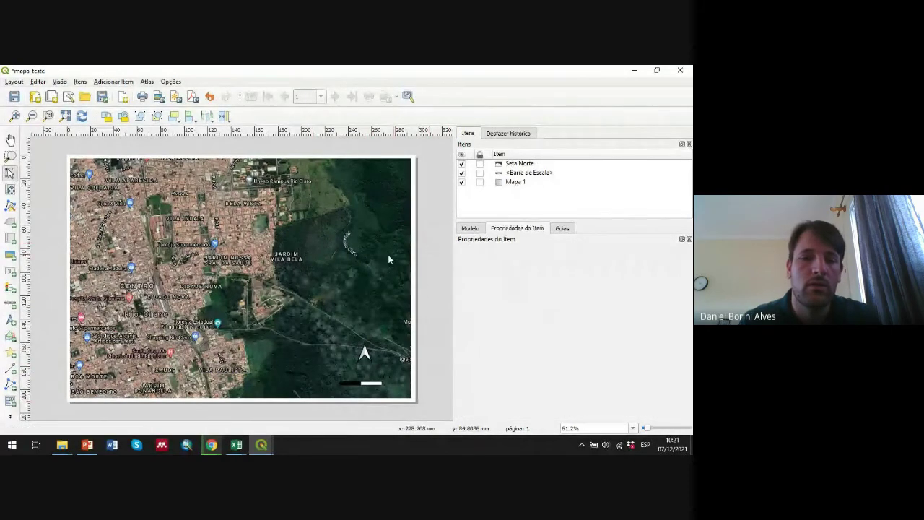
left_click(430, 249)
left_click(365, 358)
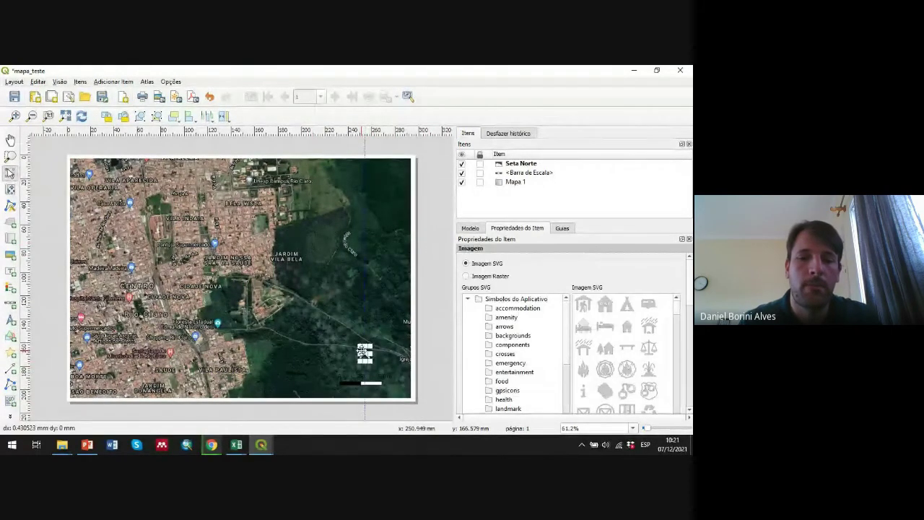
left_click(422, 338)
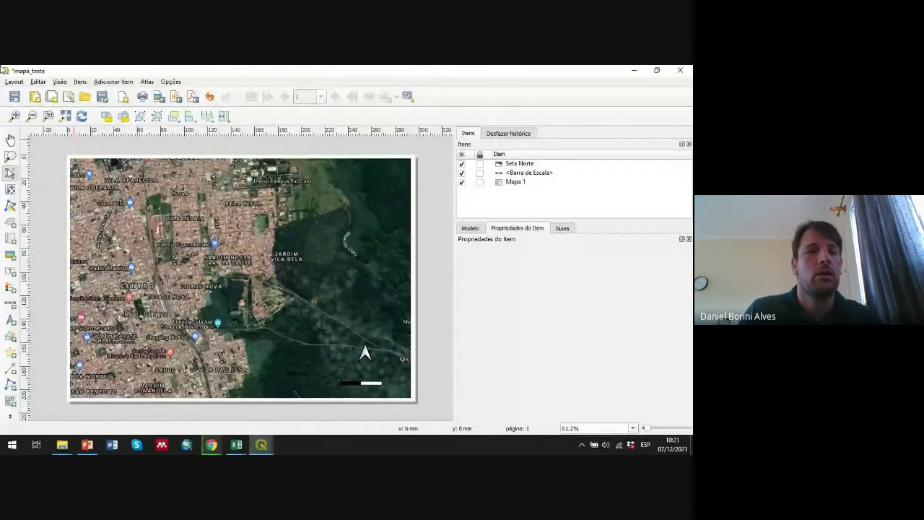
left_click(15, 81)
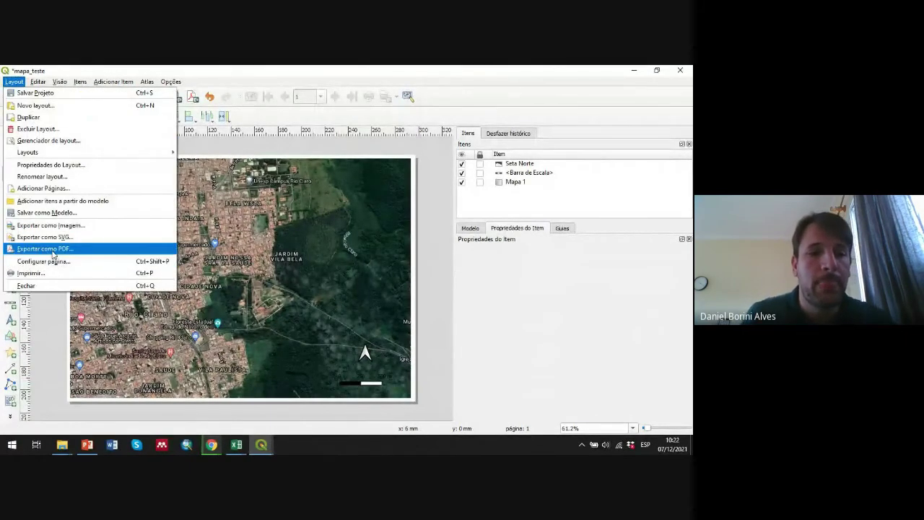
left_click(437, 250)
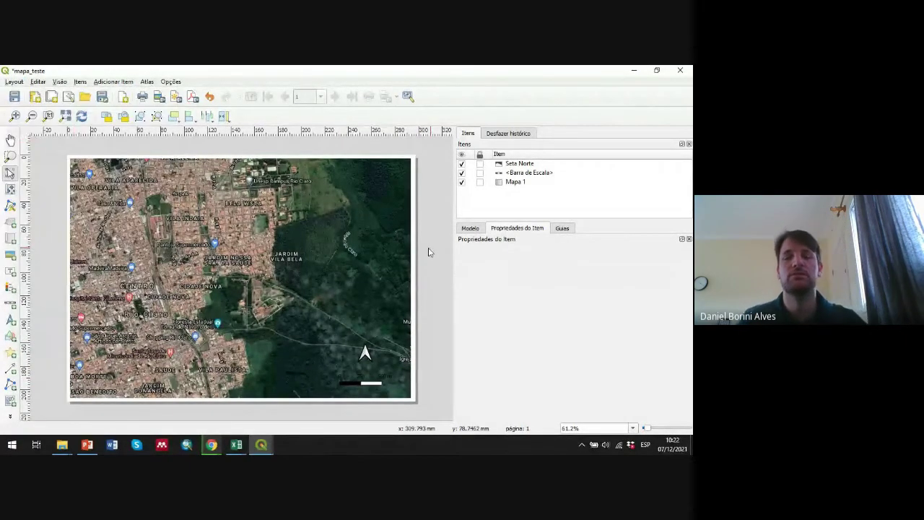
left_click(14, 82)
left_click(70, 248)
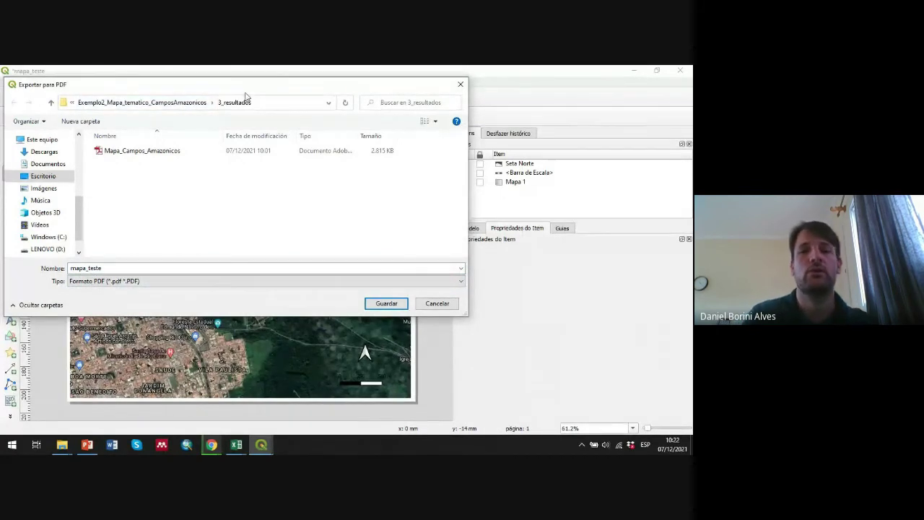
left_click(439, 304)
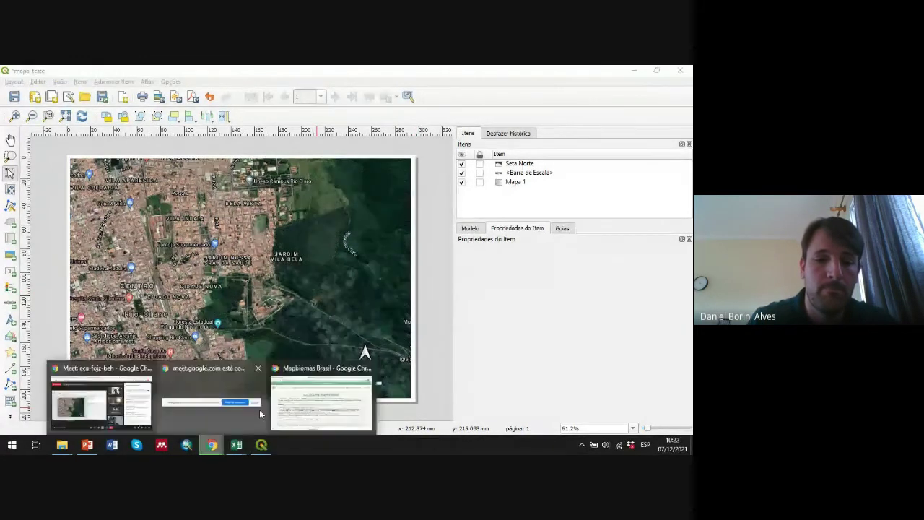
Switch to the Google Meet call in Chrome and stop presenting the computer screen.
left_click(210, 444)
left_click(122, 409)
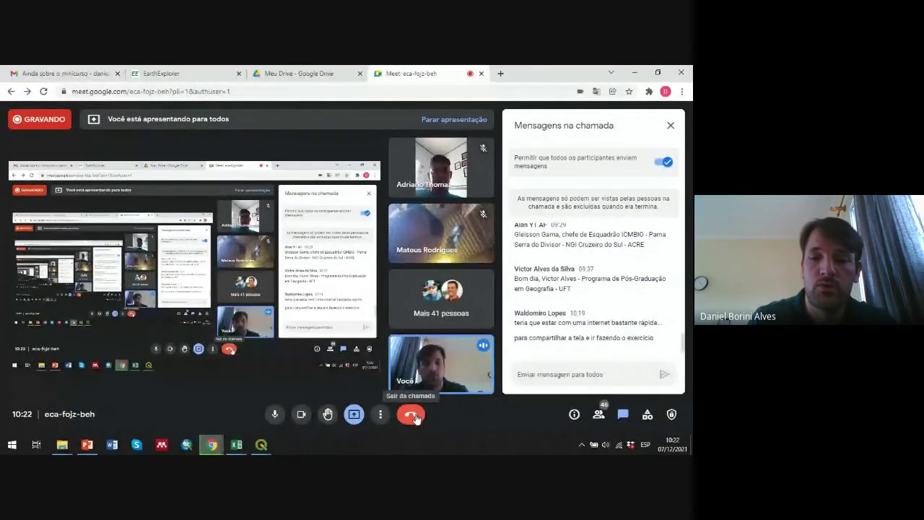
left_click(353, 417)
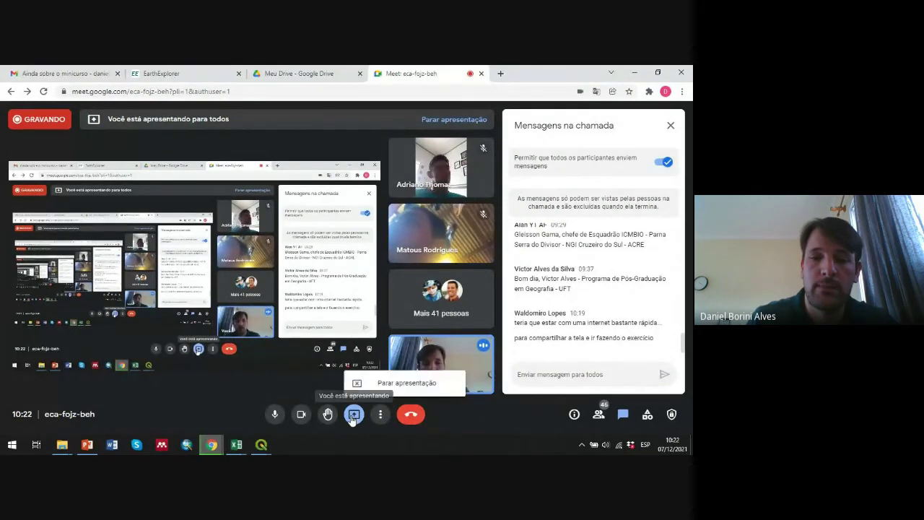
left_click(396, 381)
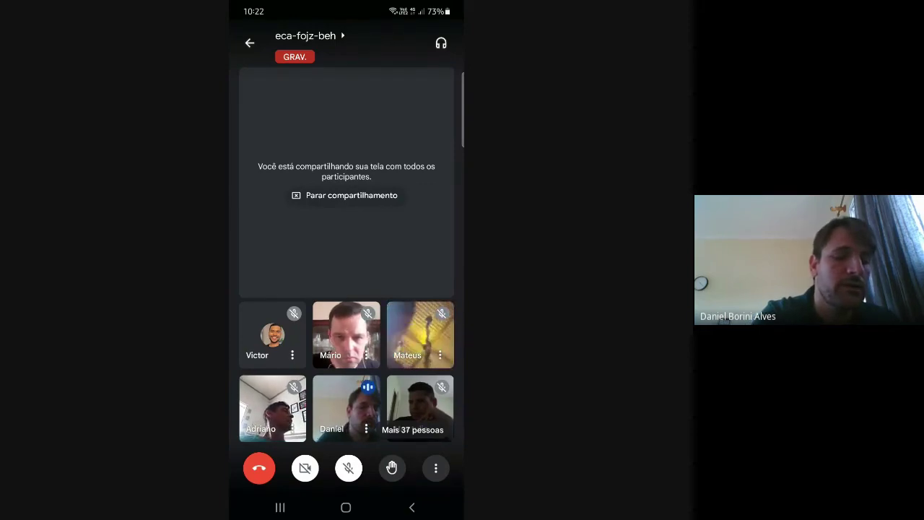
Switch to Avenza Maps on the phone and open the map Mapa_1_1_Mapa_base_Rio_Claro.
left_click(346, 507)
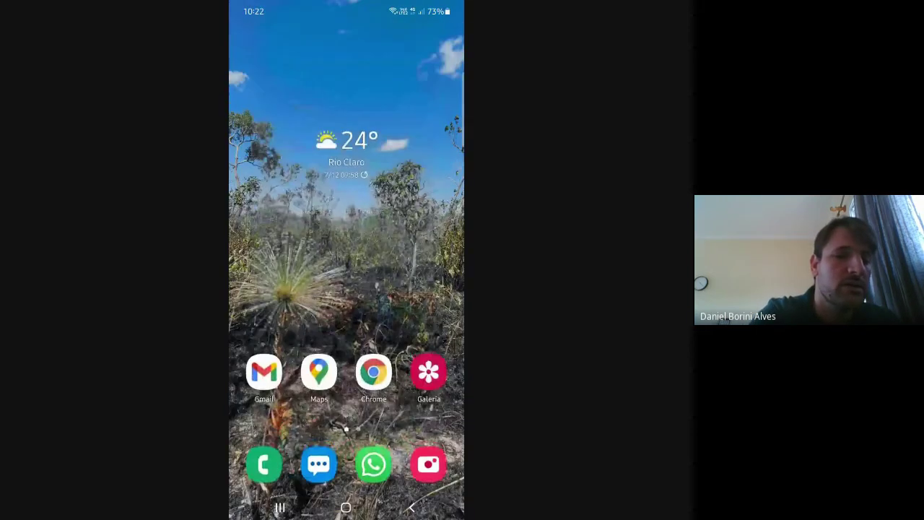
left_click_drag(346, 404, 346, 180)
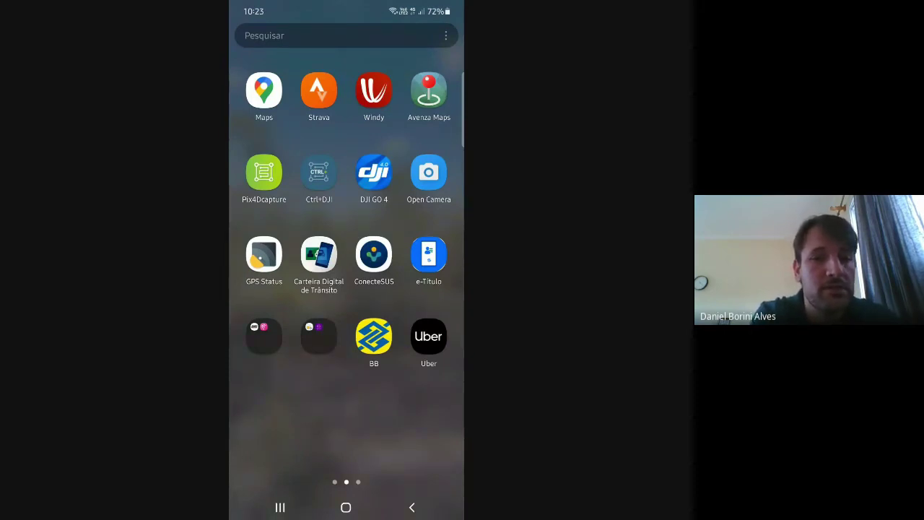
left_click(429, 90)
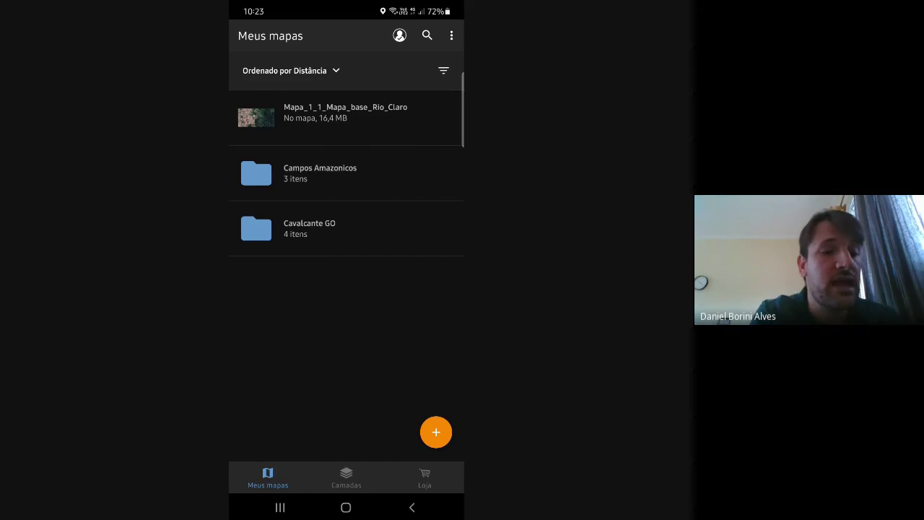
left_click(345, 114)
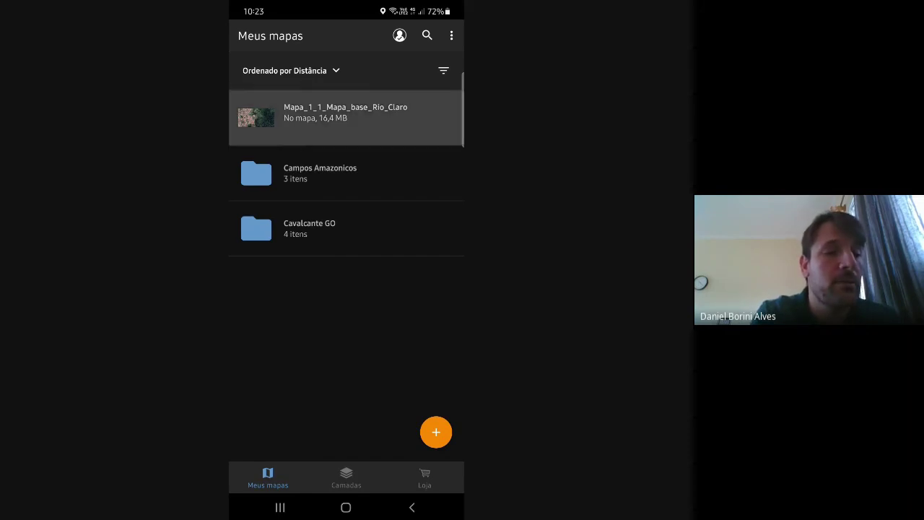
Examine the extent of the Rio Claro base map and the current GPS position in the streets north of the forest.
scroll(346, 250, "down", 10)
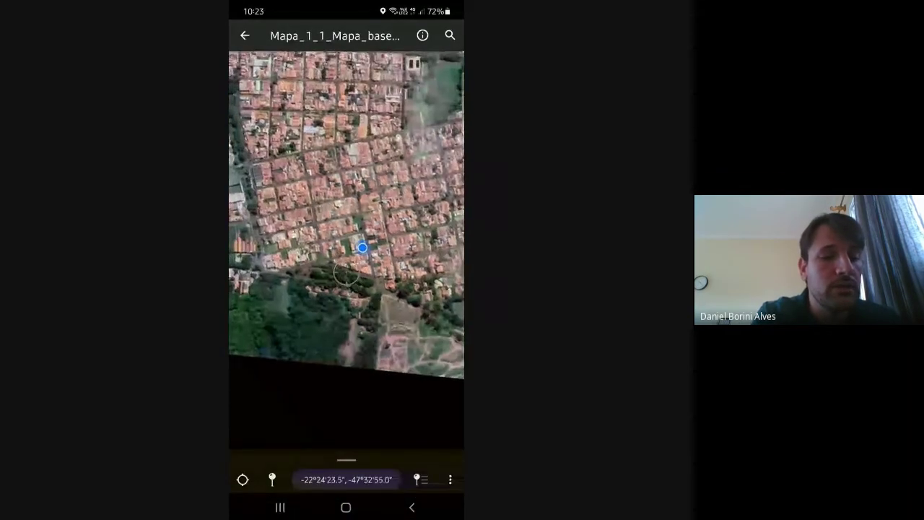
scroll(347, 250, "up", 2)
scroll(347, 250, "down", 3)
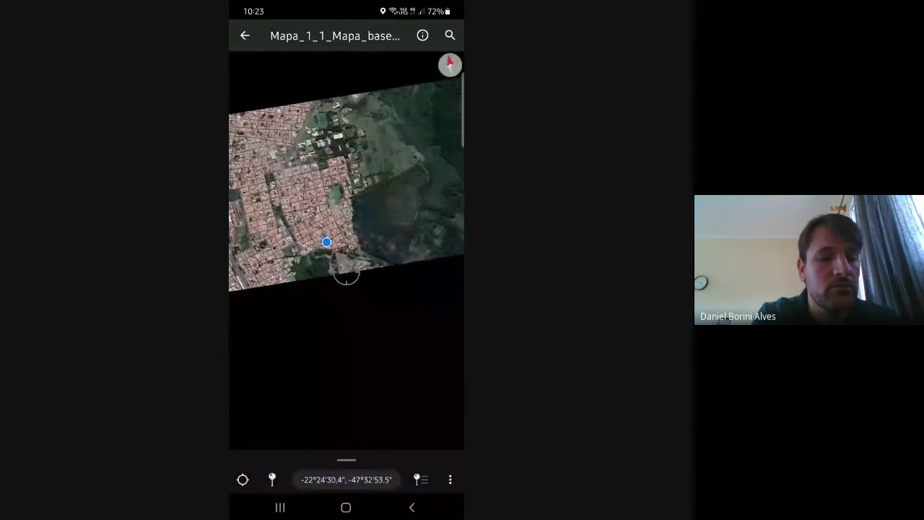
scroll(347, 249, "up", 2)
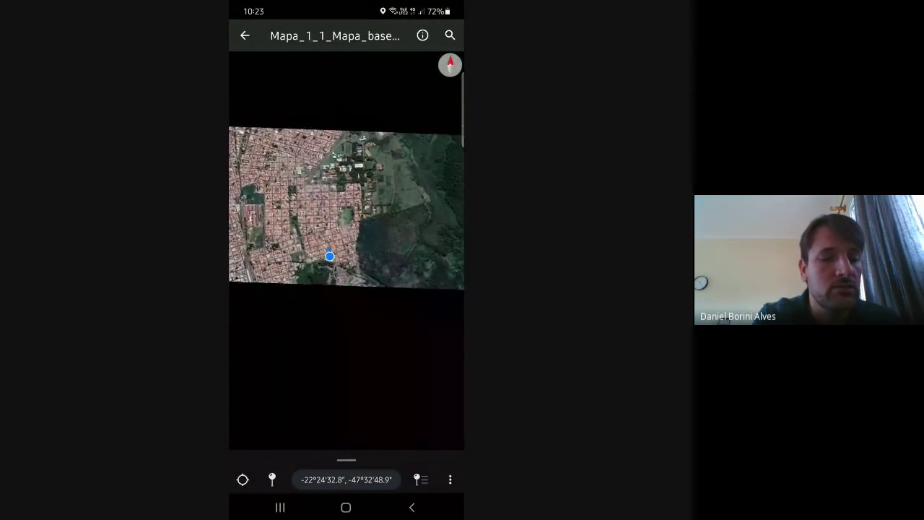
scroll(347, 249, "up", 8)
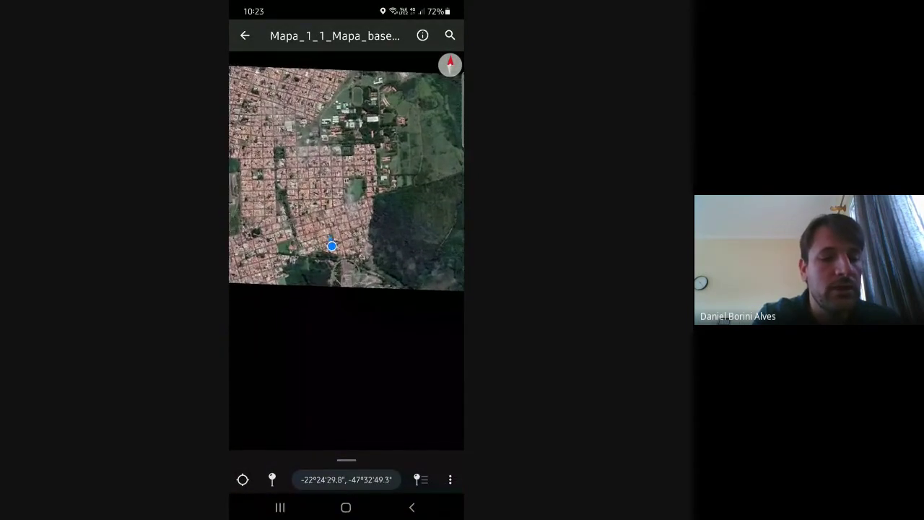
scroll(346, 249, "down", 2)
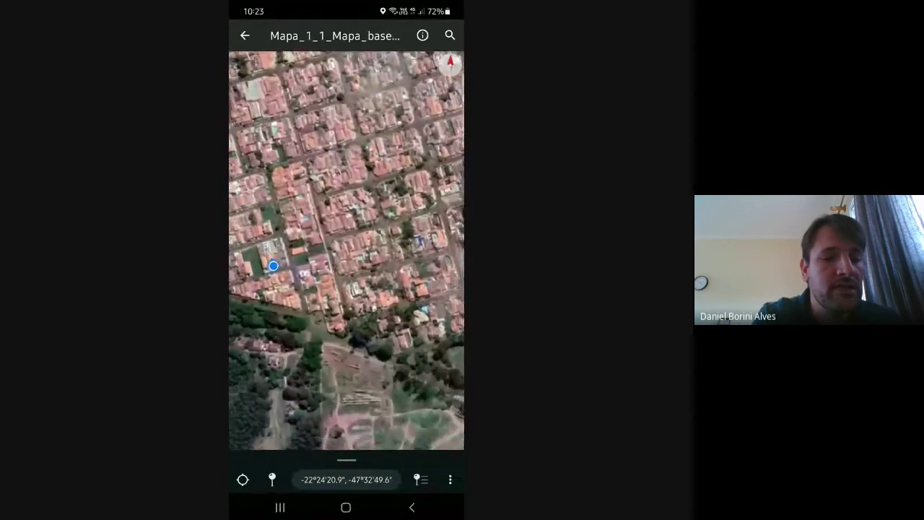
scroll(346, 250, "up", 2)
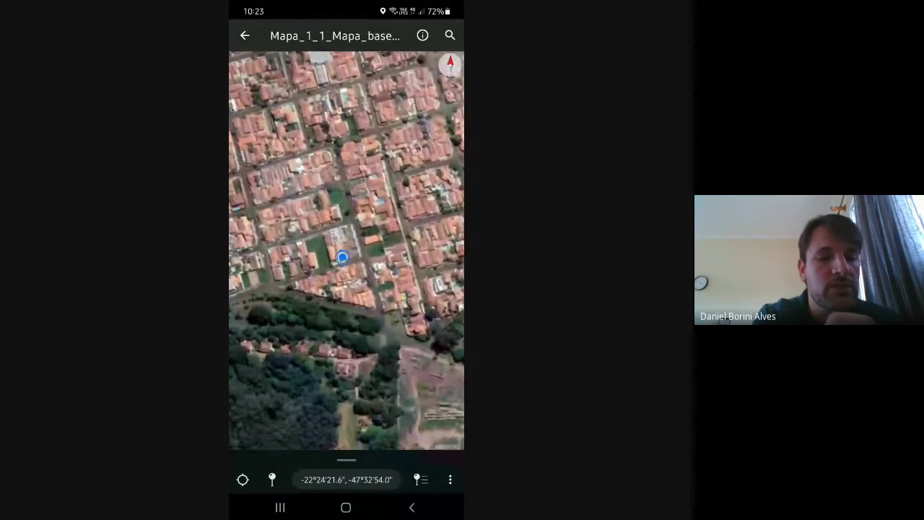
mouse_move(347, 250)
left_mouse_down()
mouse_move(351, 223)
mouse_move(347, 260)
left_mouse_up()
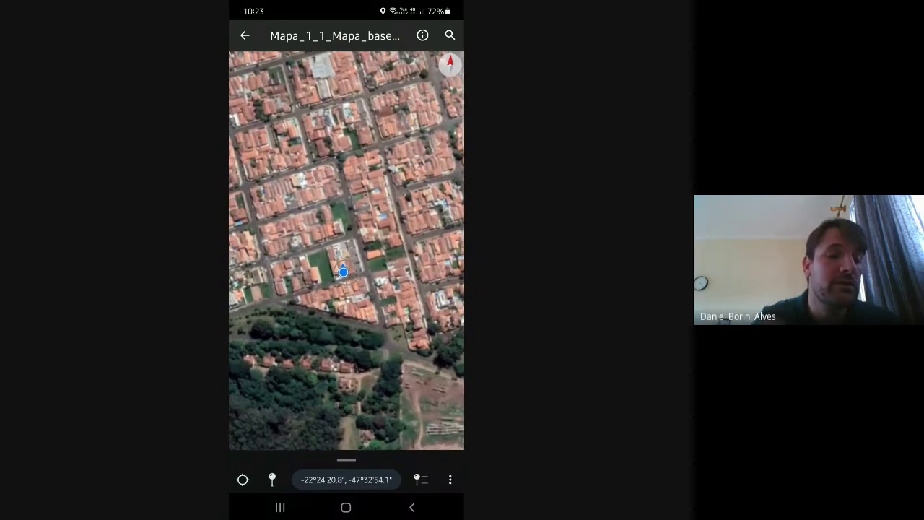
left_click_drag(346, 239, 329, 233)
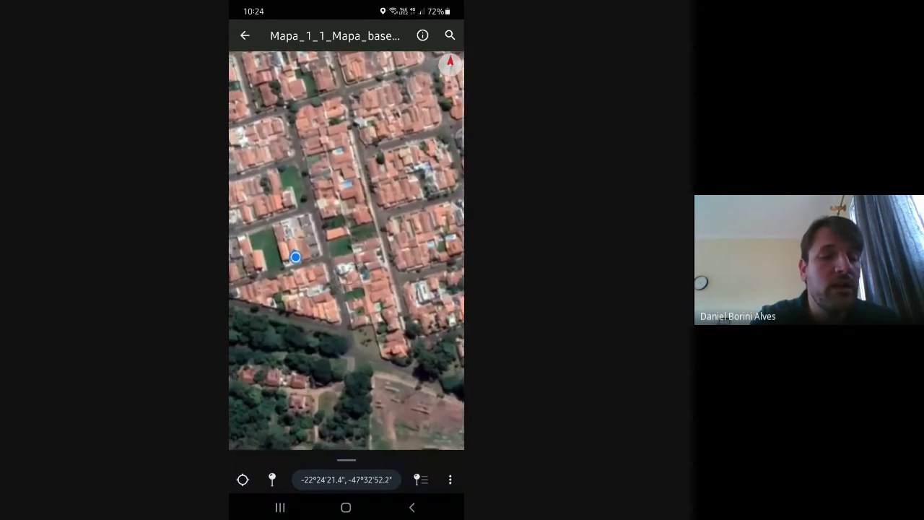
Start a new place marker at the forest's edge southeast of the current position, at -22°24'24.6", -47°32'51.9".
left_click_drag(346, 246, 329, 236)
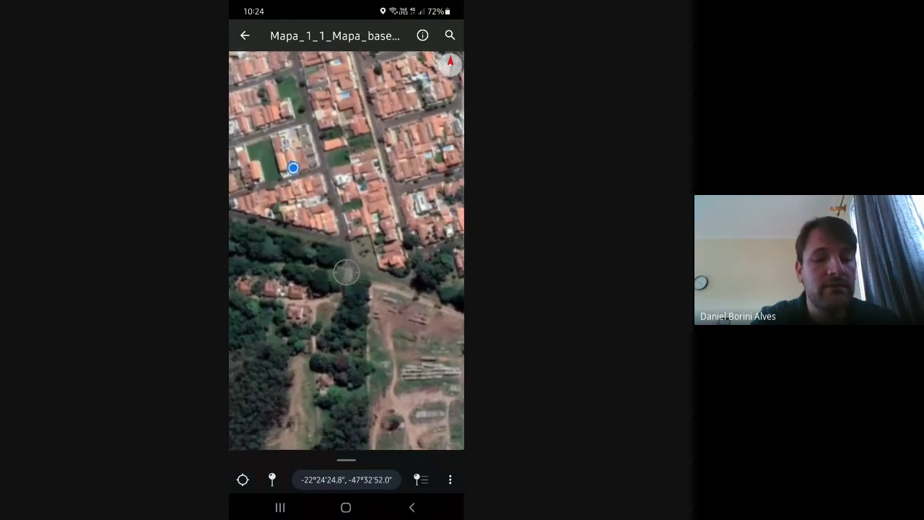
left_click_drag(347, 245, 369, 299)
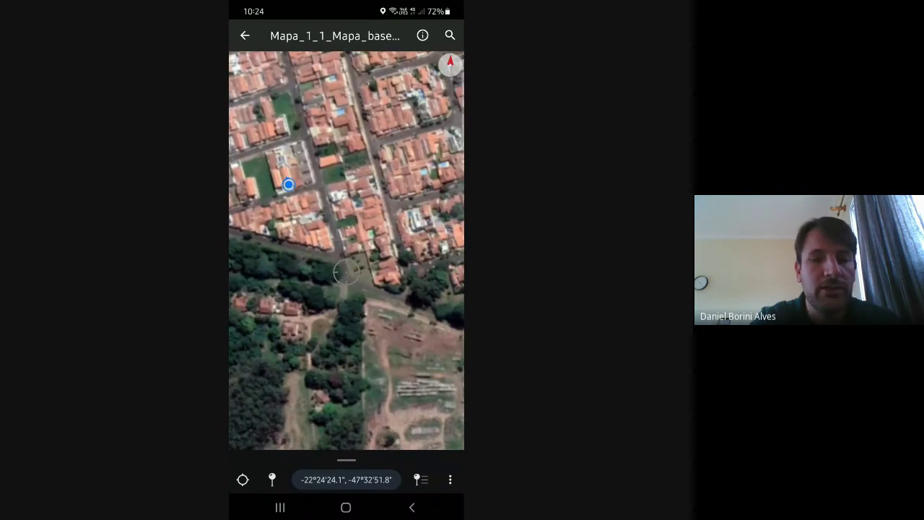
mouse_move(346, 272)
left_mouse_down()
mouse_move(342, 234)
mouse_move(350, 264)
left_mouse_up()
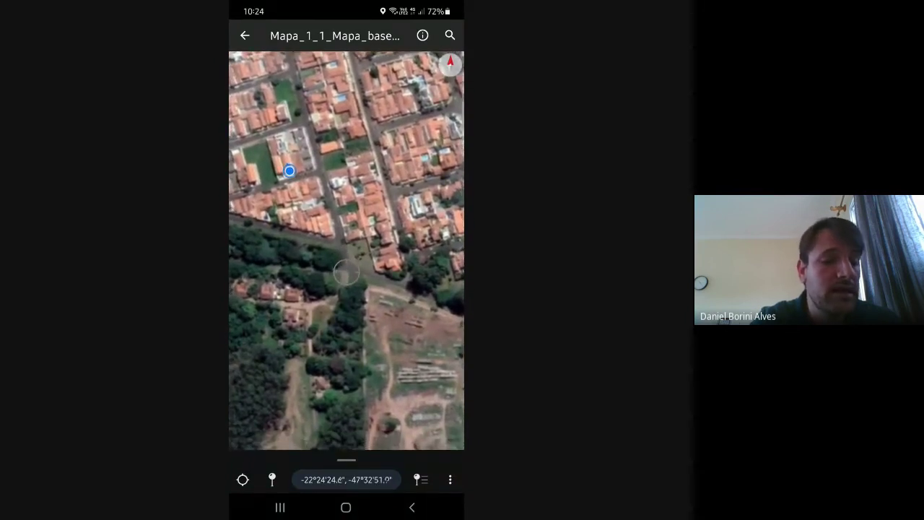
left_click(272, 479)
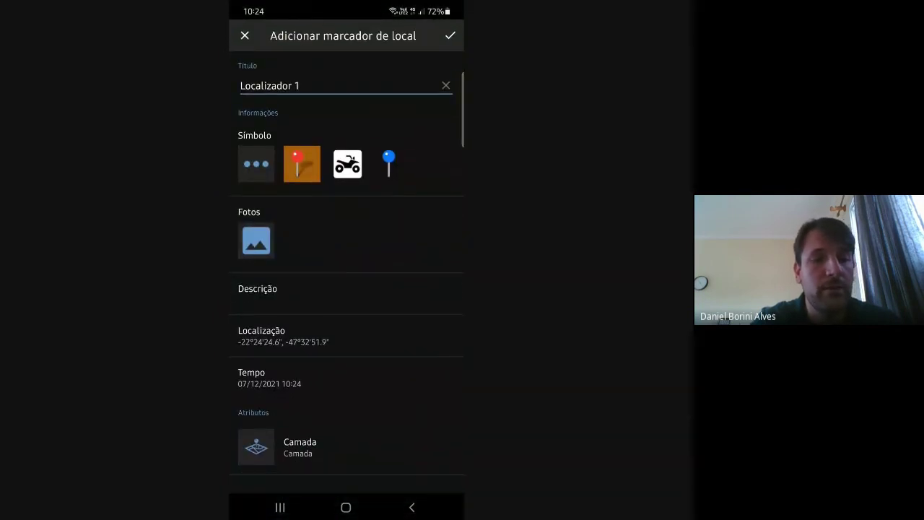
left_click(245, 36)
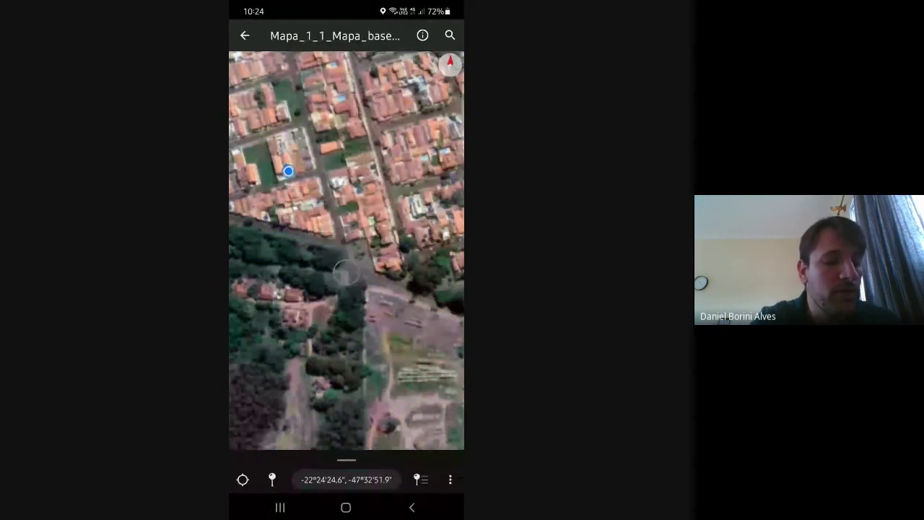
left_click(272, 479)
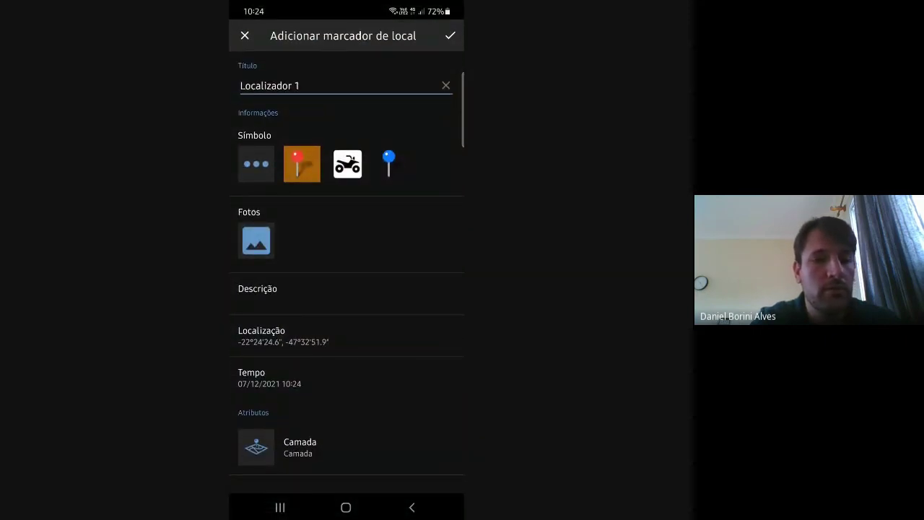
Replace the place marker's default title with "entrada ortográficos florestal".
left_click(300, 86)
key("BackSpace")
key("BackSpace")
key("BackSpace")
key("BackSpace")
key("BackSpace")
key("BackSpace")
key("BackSpace")
key("BackSpace")
key("BackSpace")
key("BackSpace")
key("BackSpace")
key("BackSpace")
key("BackSpace")
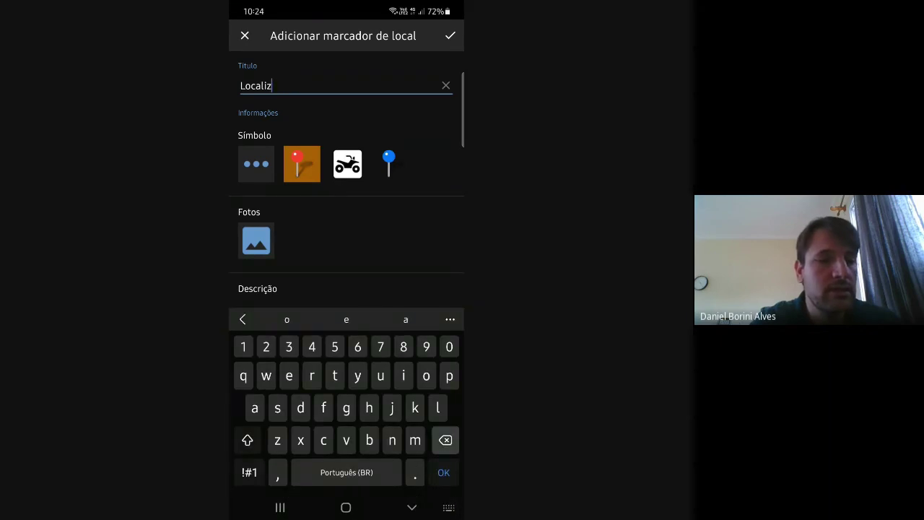
type("entra")
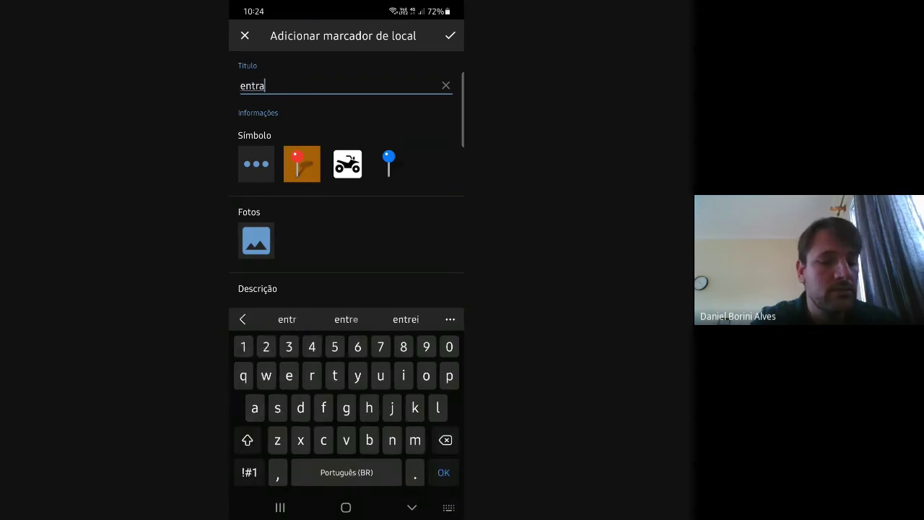
type("da ")
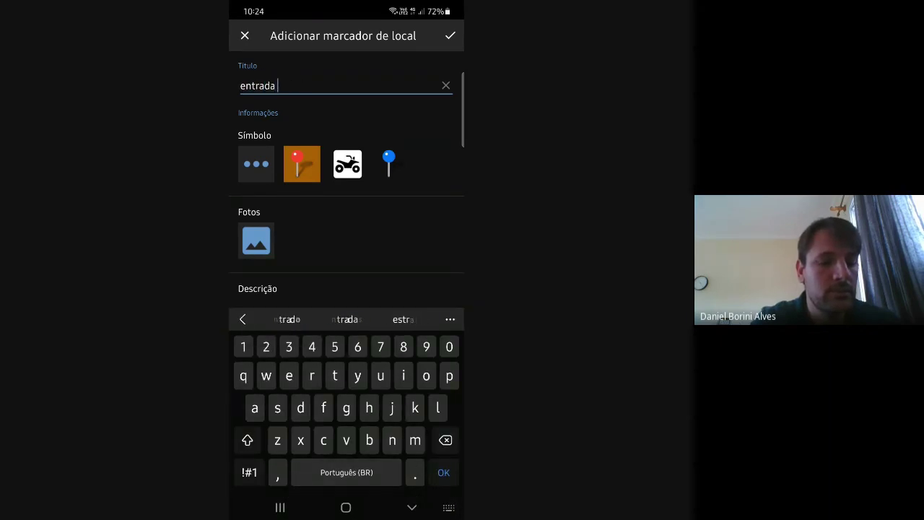
type("ortográficos florestal")
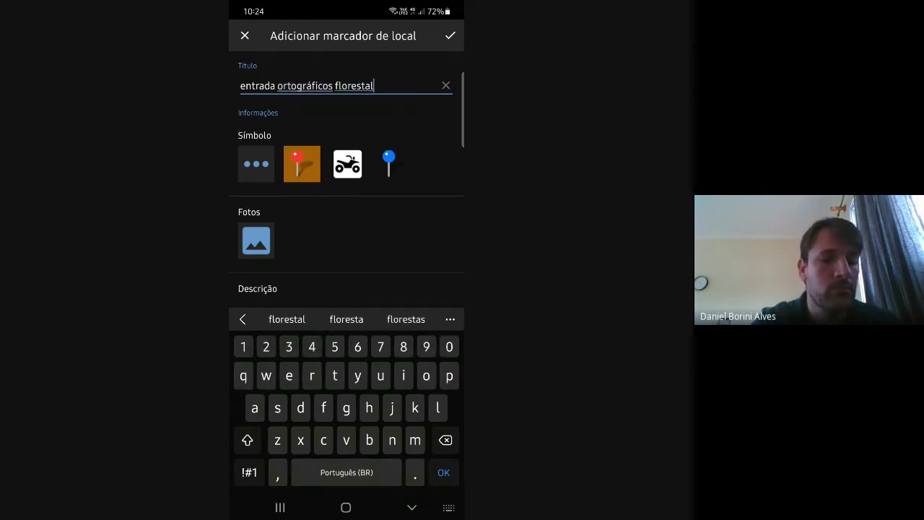
Remove the word "ortográficos" so the place marker's title reads "entrada florestal", and save the marker.
left_click(329, 86)
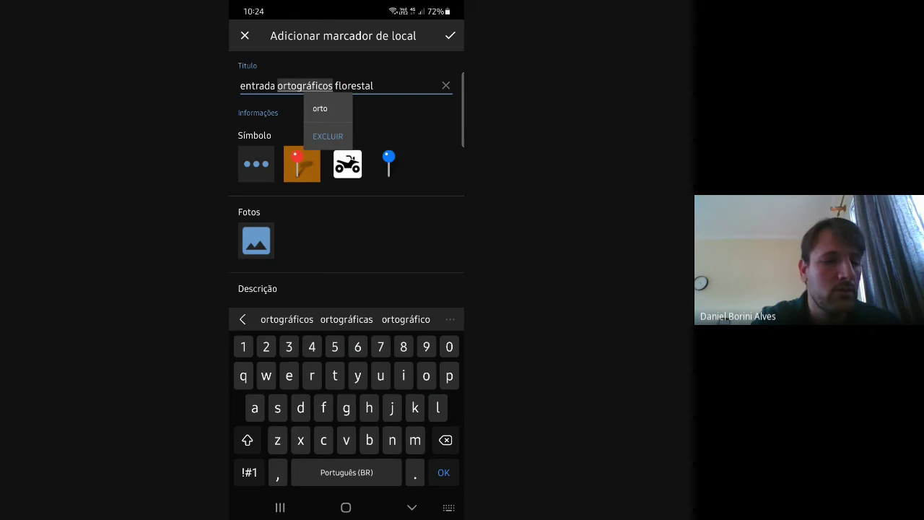
key("BackSpace")
key("BackSpace")
key("BackSpace")
key("BackSpace")
key("BackSpace")
key("BackSpace")
key("BackSpace")
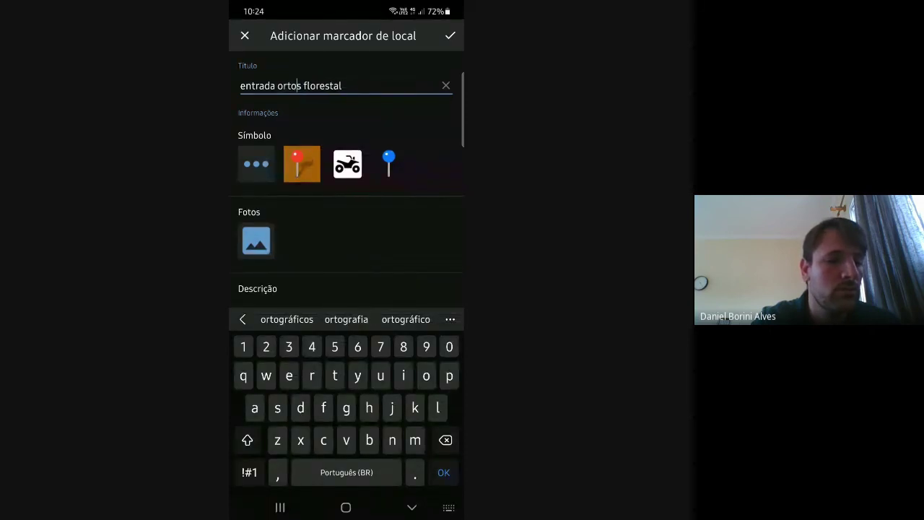
key("BackSpace")
key("BackSpace")
key("BackSpace")
key("BackSpace")
key("BackSpace")
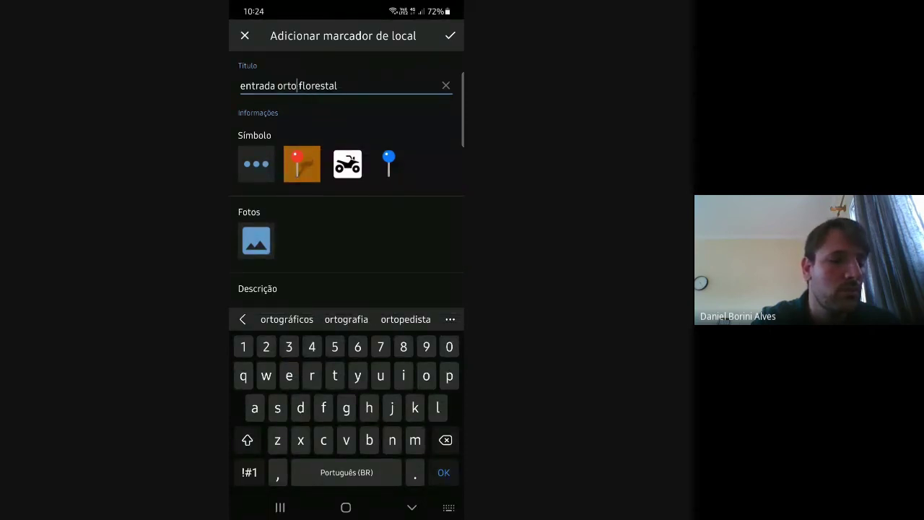
key("BackSpace")
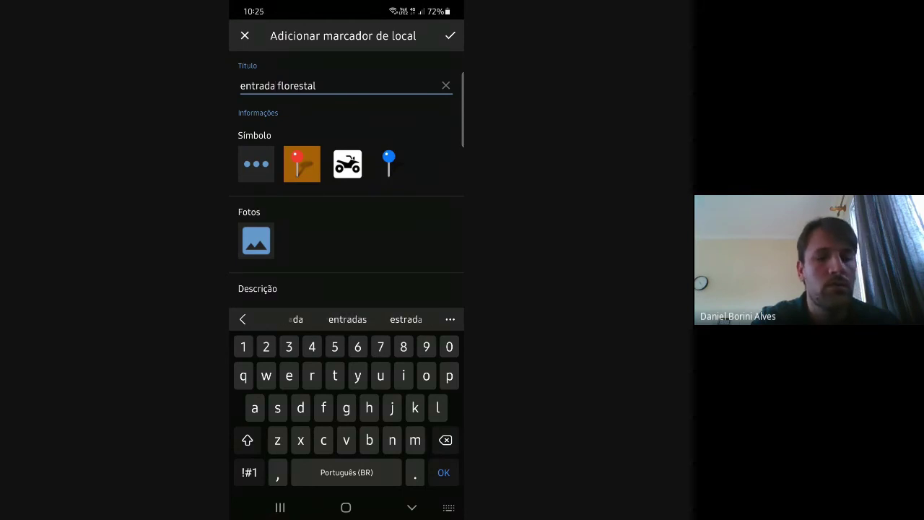
left_click(450, 36)
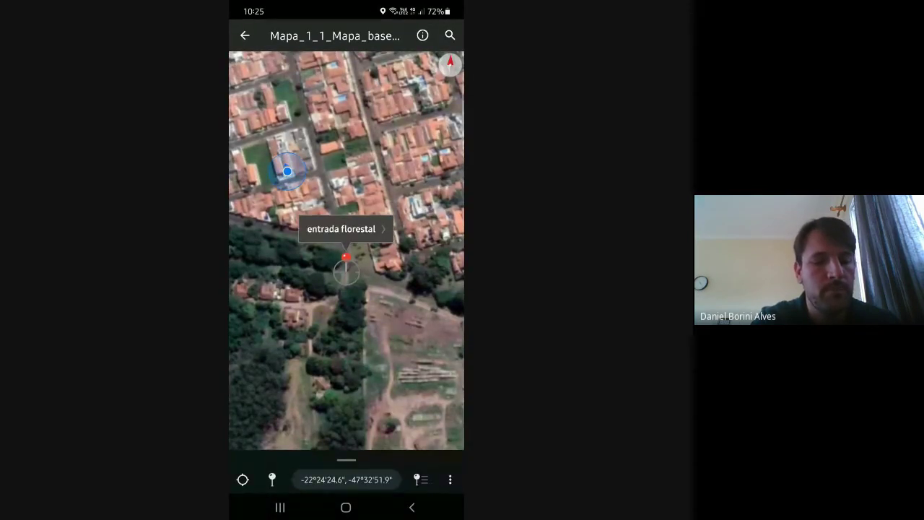
Review the saved details of the entrada florestal marker and return to the map.
left_click(345, 229)
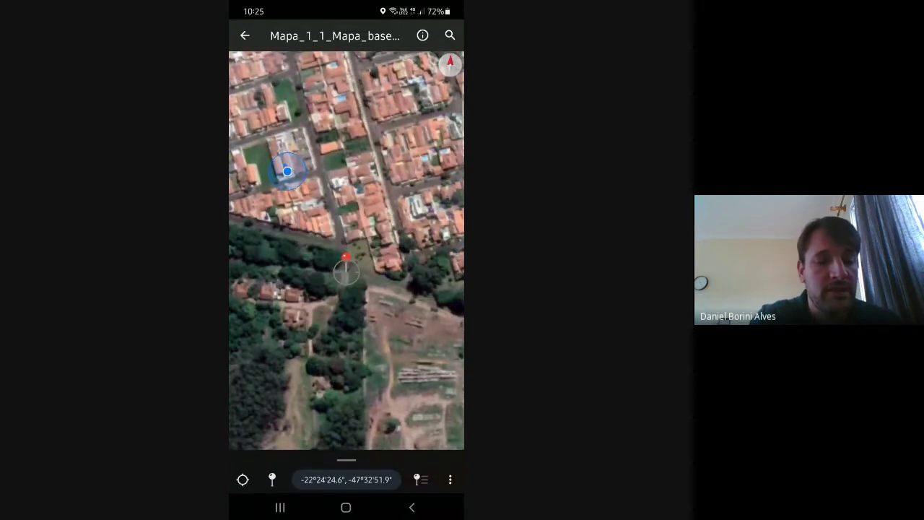
left_click(346, 257)
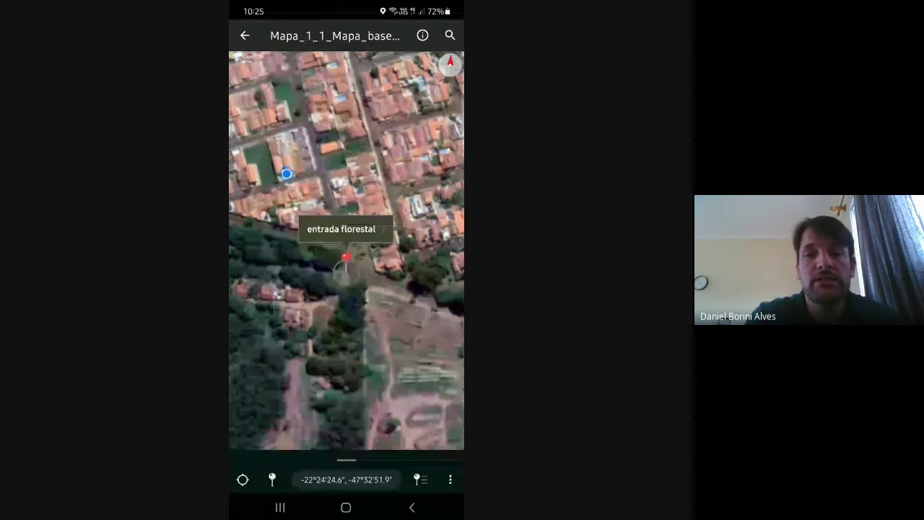
left_click(342, 229)
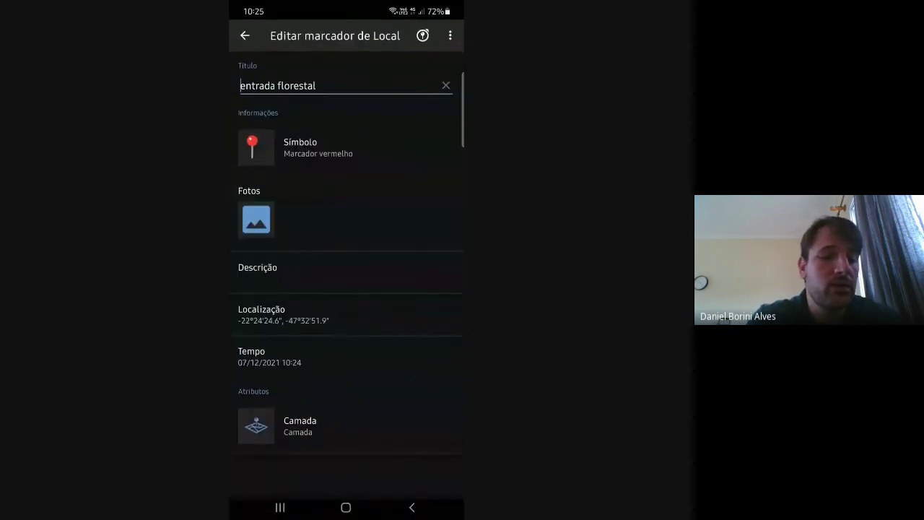
left_click(244, 34)
Measure the route along the streets from the current GPS position to the entrada florestal marker using Desenhar e medir.
scroll(366, 219, "up", 3)
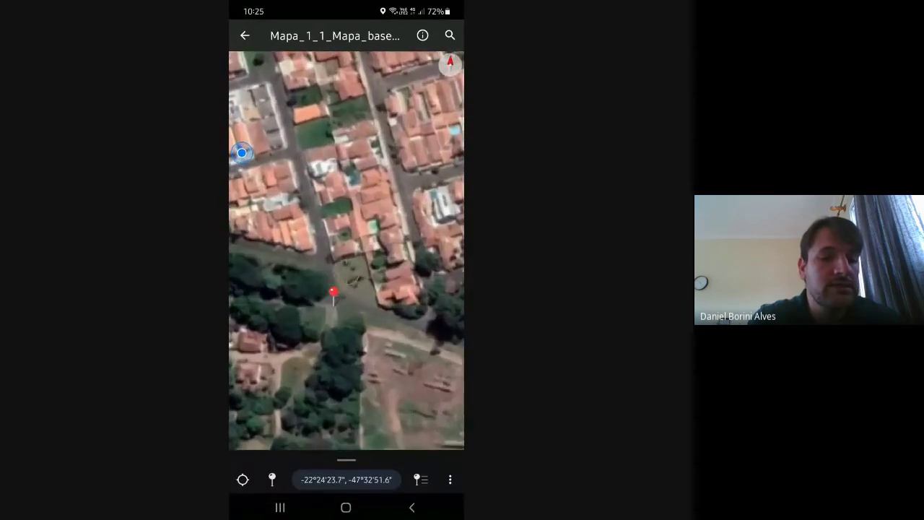
left_click_drag(332, 250, 360, 256)
left_click_drag(347, 217, 418, 322)
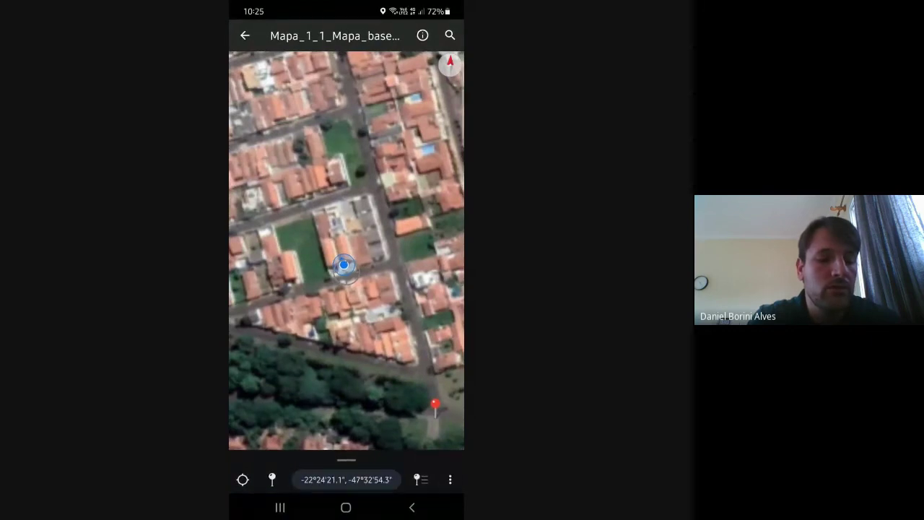
left_click(452, 479)
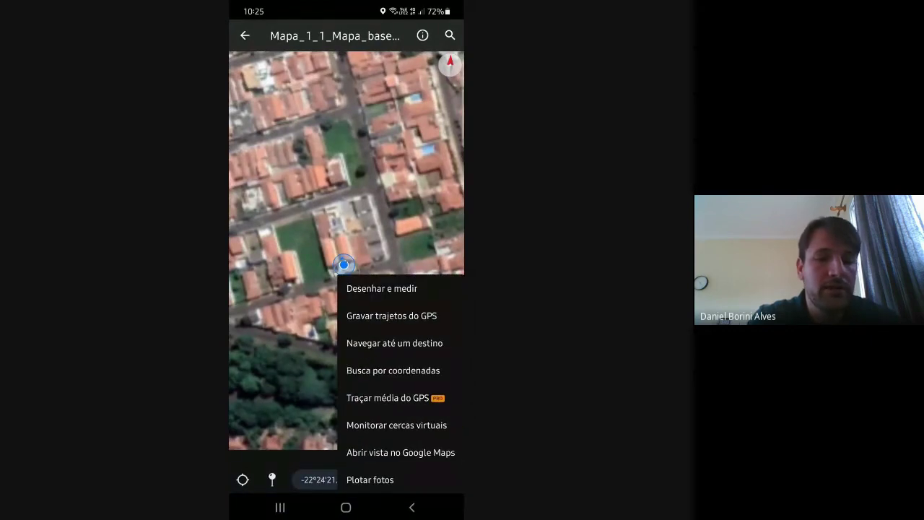
key("Escape")
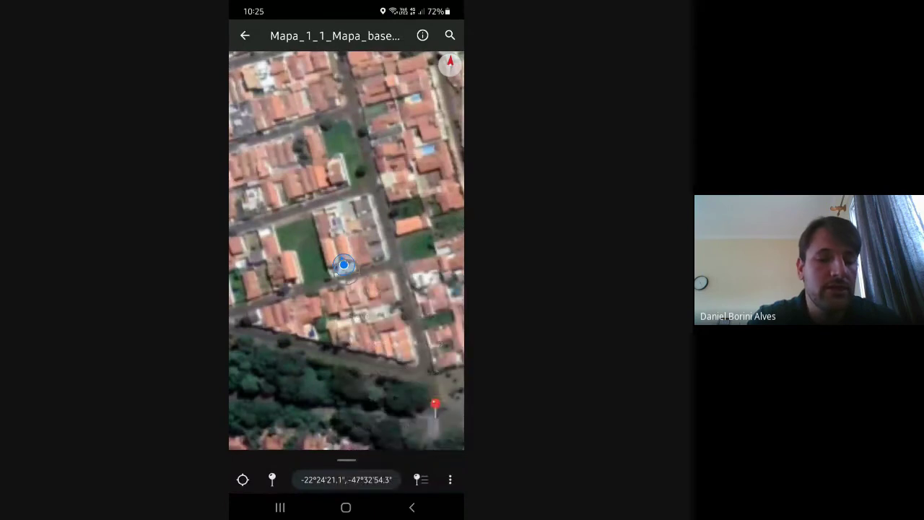
left_click(450, 479)
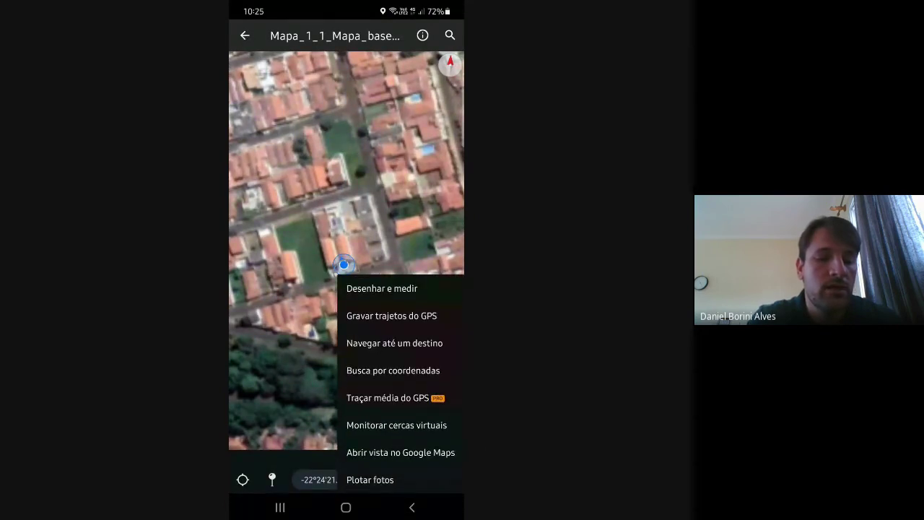
left_click(382, 288)
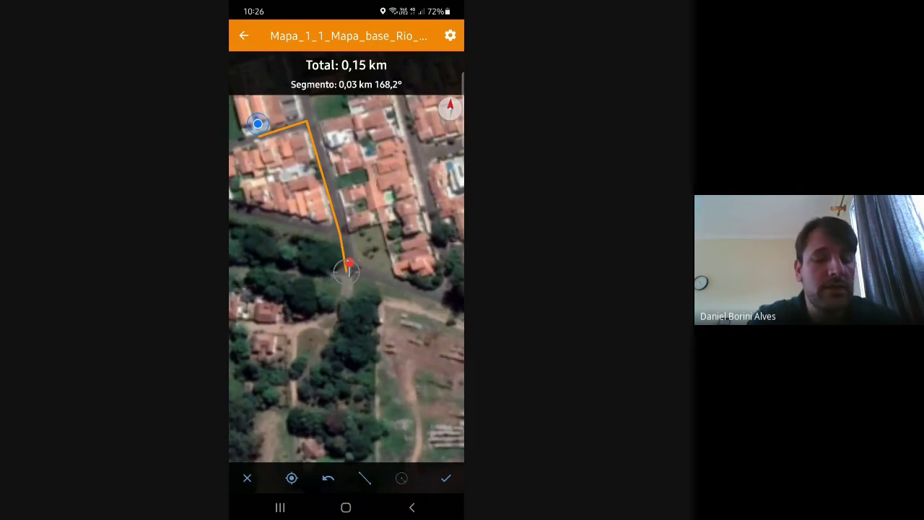
Undo the vertices of the measured route until the whole line is removed.
scroll(346, 272, "down", 3)
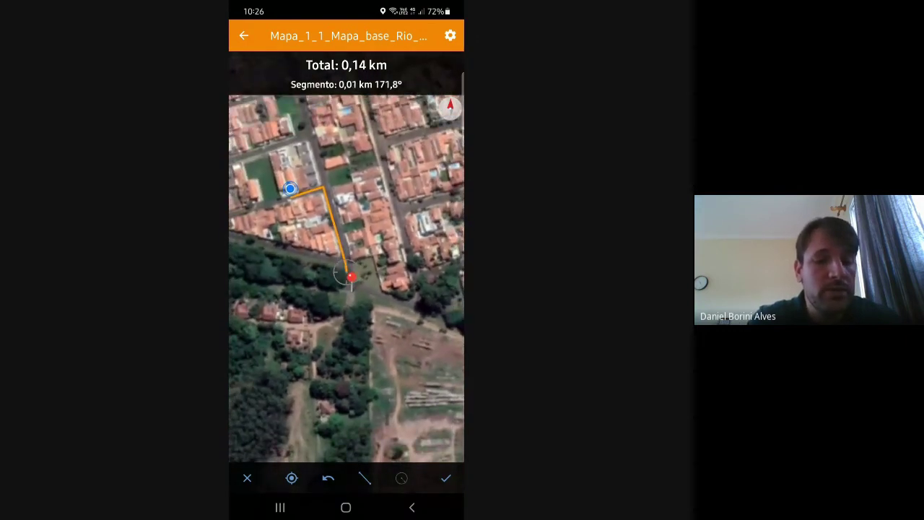
left_click(328, 478)
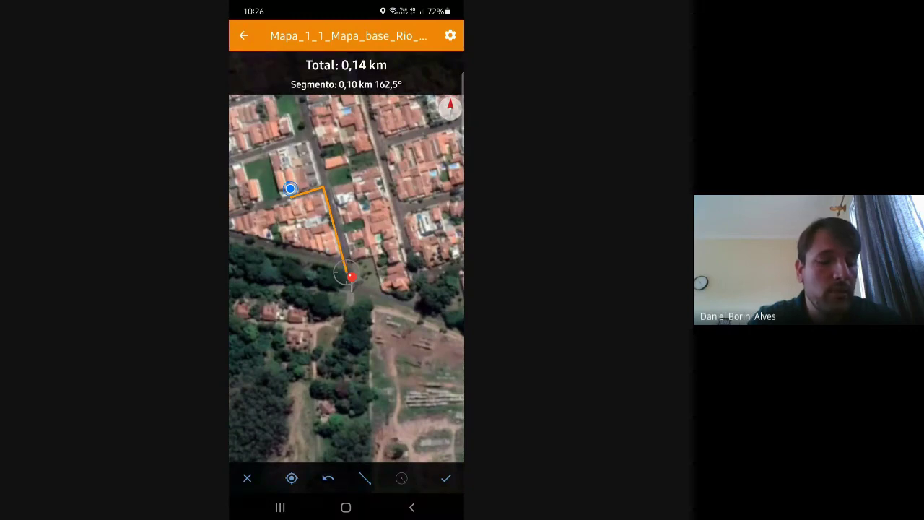
scroll(346, 272, "down", 2)
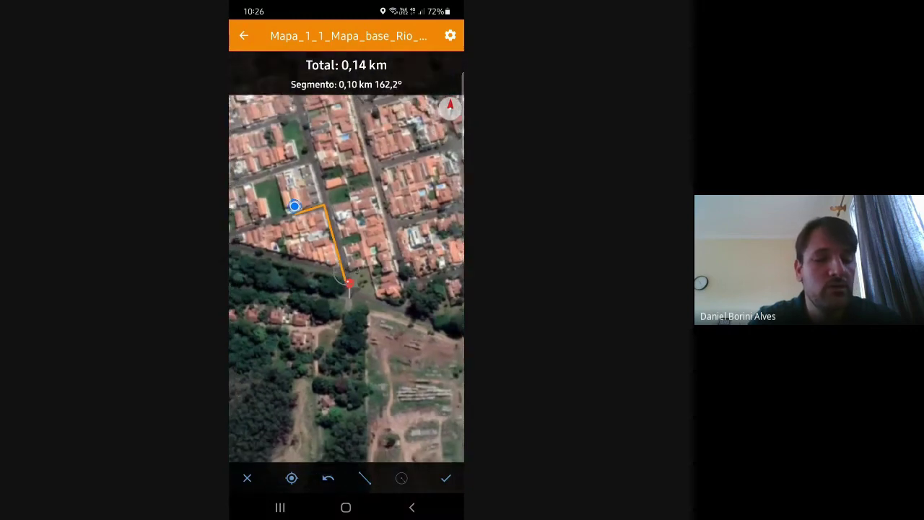
left_click(328, 477)
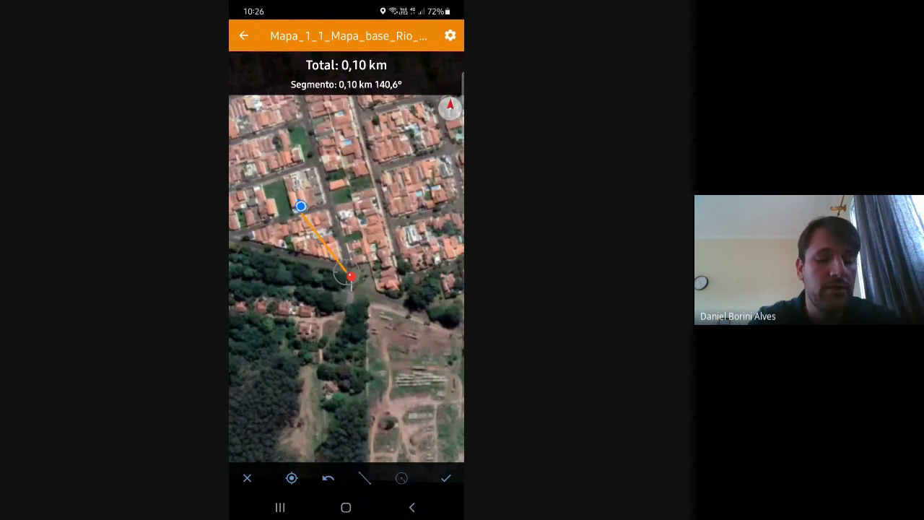
left_click(328, 478)
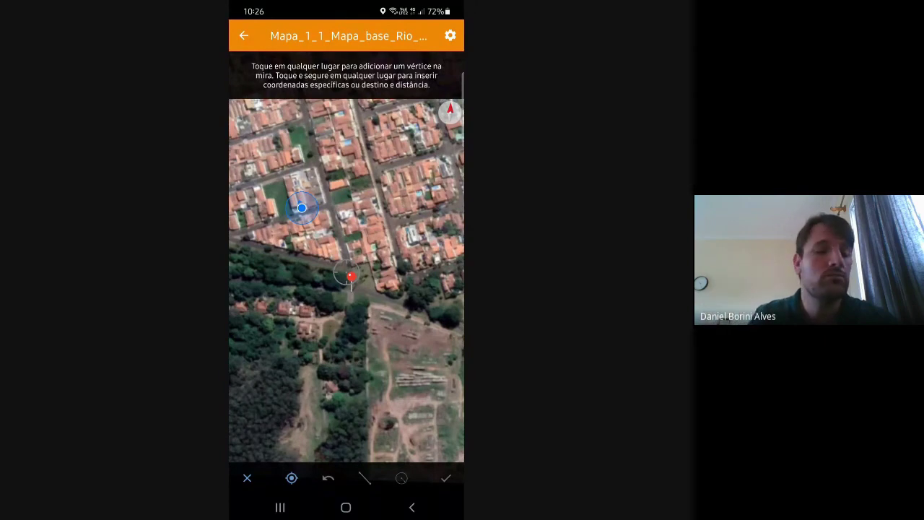
Exit the drawing and measuring mode without saving and return to the list of maps.
mouse_move(346, 272)
left_mouse_down()
mouse_move(354, 288)
mouse_move(345, 284)
left_mouse_up()
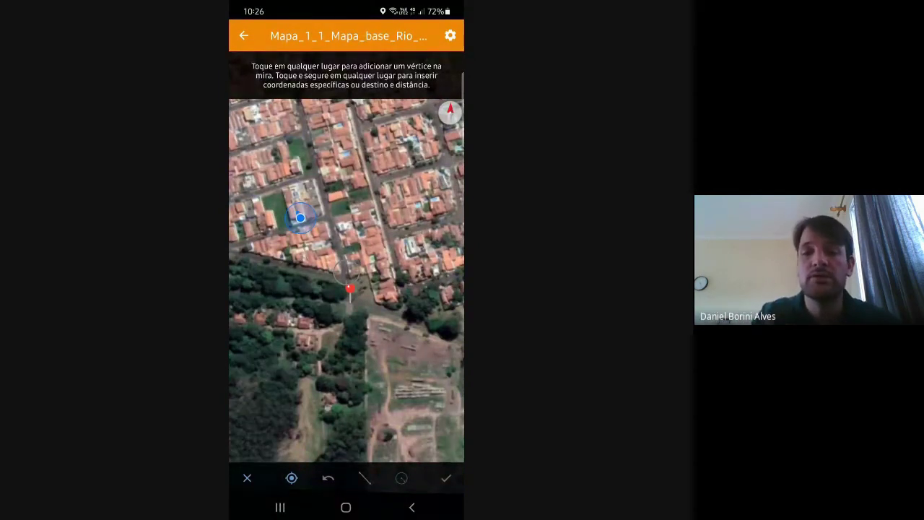
scroll(347, 282, "up", 3)
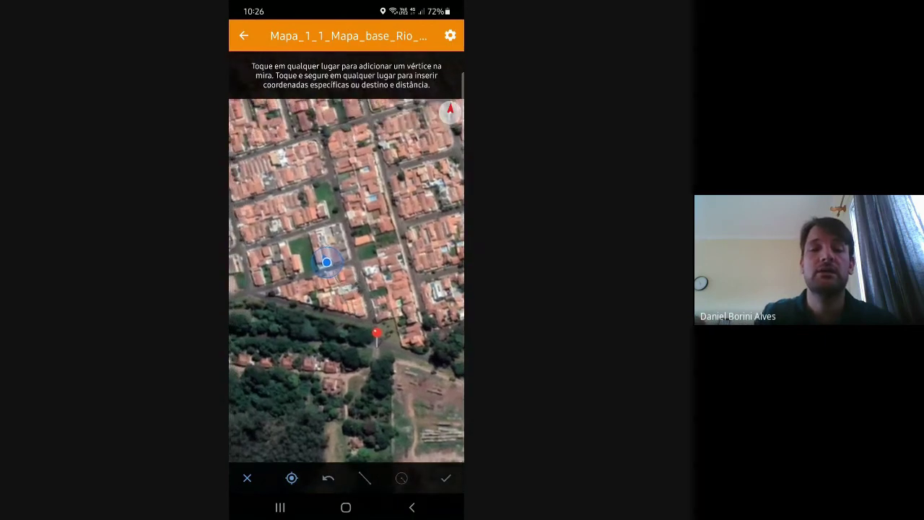
scroll(346, 282, "right", 1)
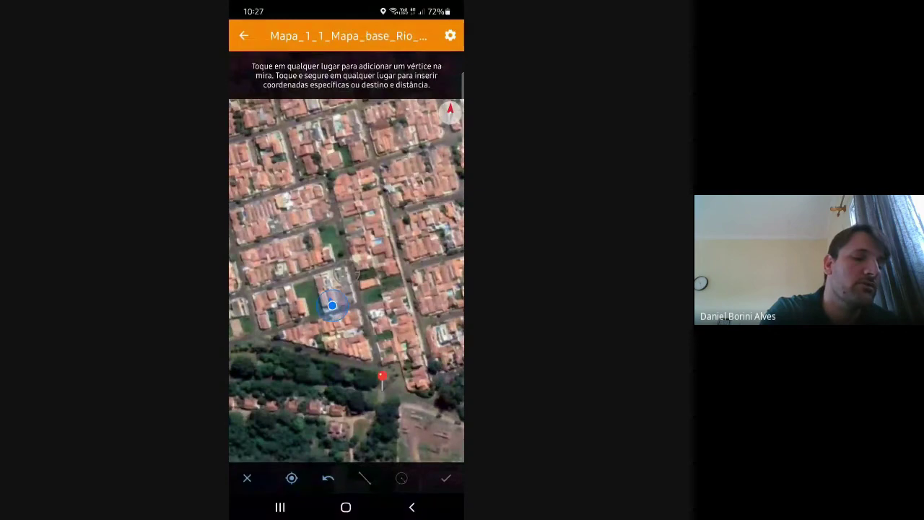
left_click(247, 478)
left_click(411, 506)
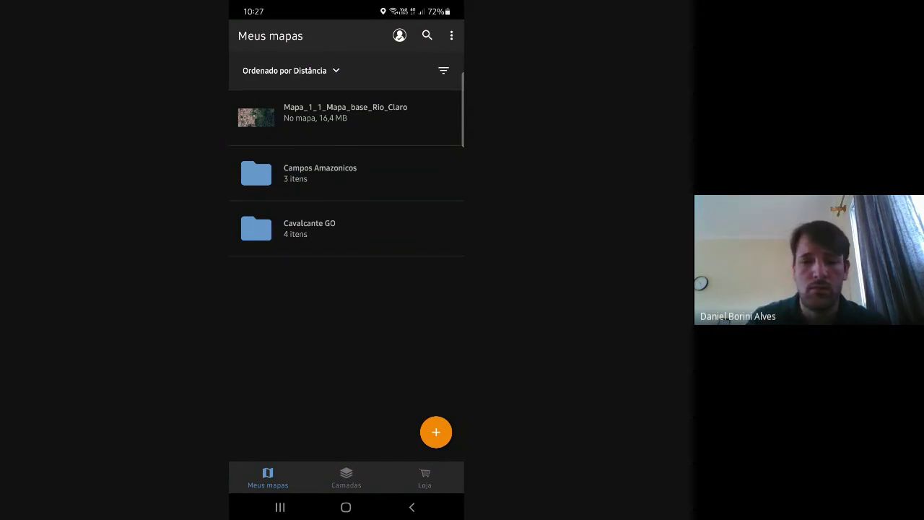
Switch back through the meeting call to PowerPoint and present the "5. Considerações finais" slide full screen with the sharing notice hidden.
left_click(281, 507)
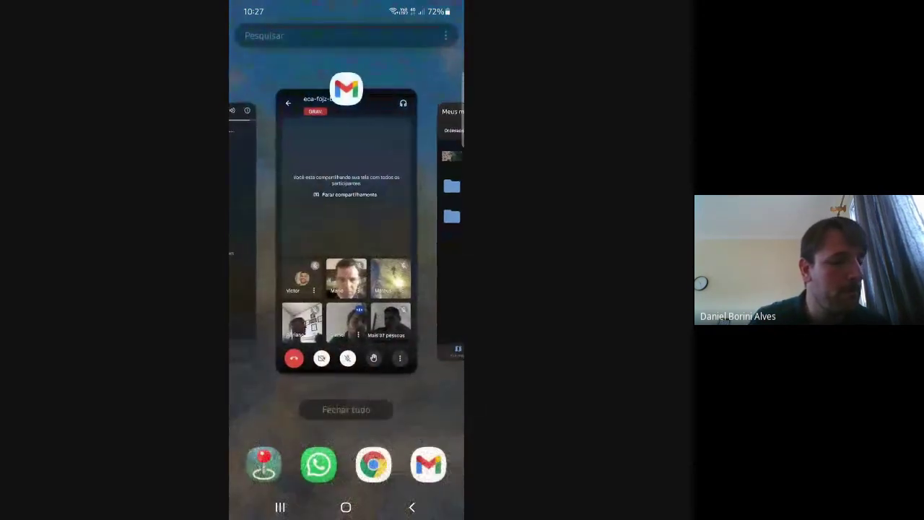
left_click(346, 216)
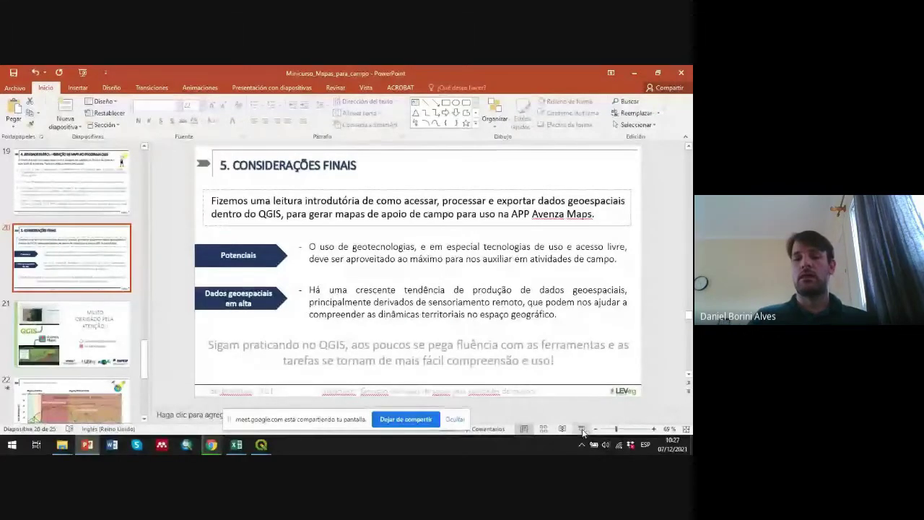
left_click(586, 426)
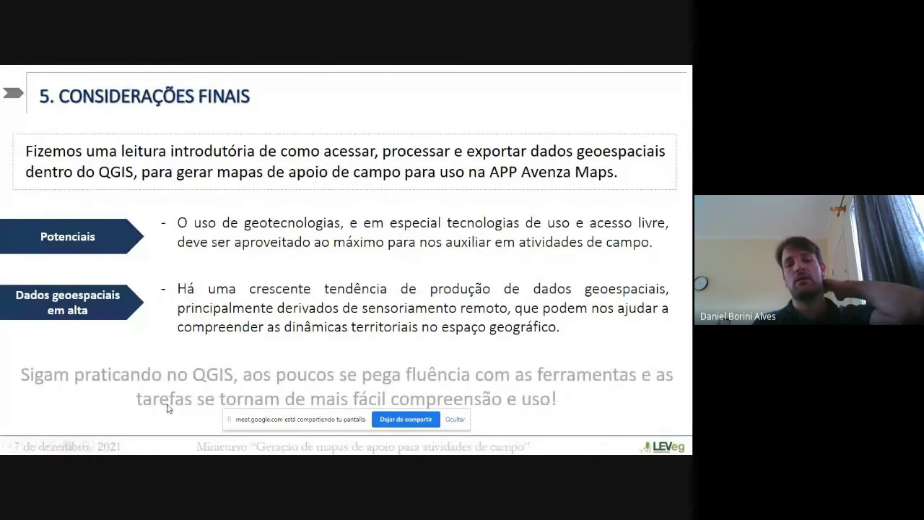
left_click(455, 420)
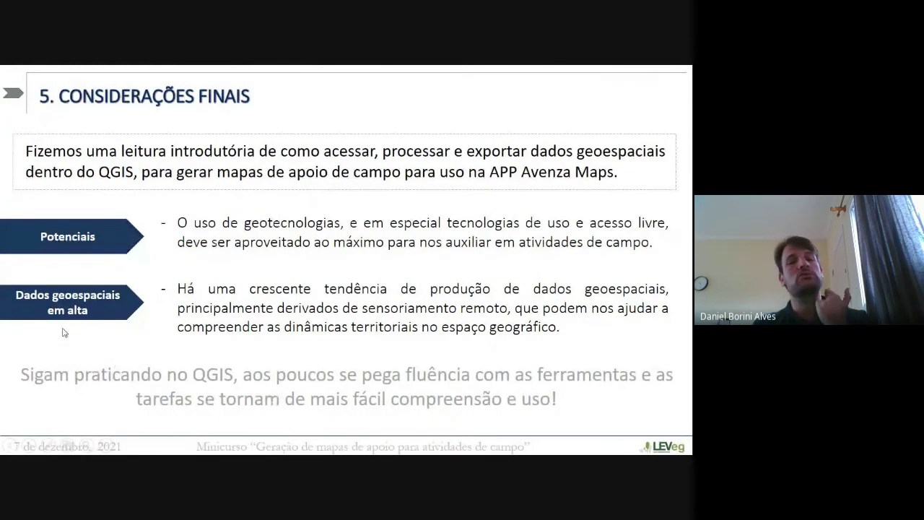